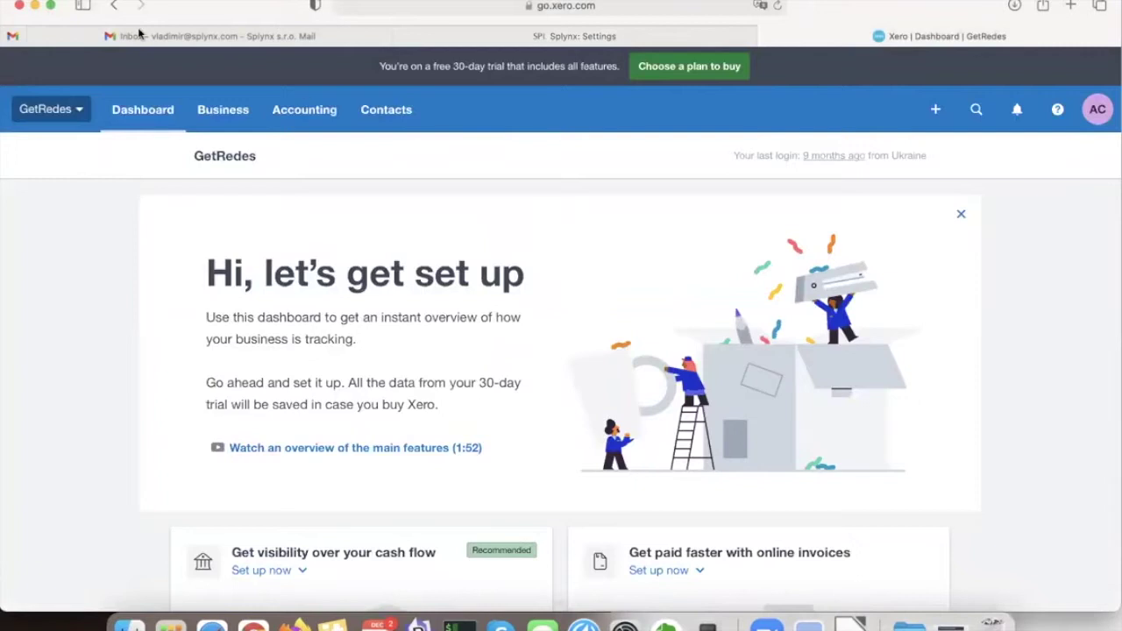
Step: Switch to the Splynx settings and open the Add-ons page under Integrations
left_click(40, 36)
left_click(268, 35)
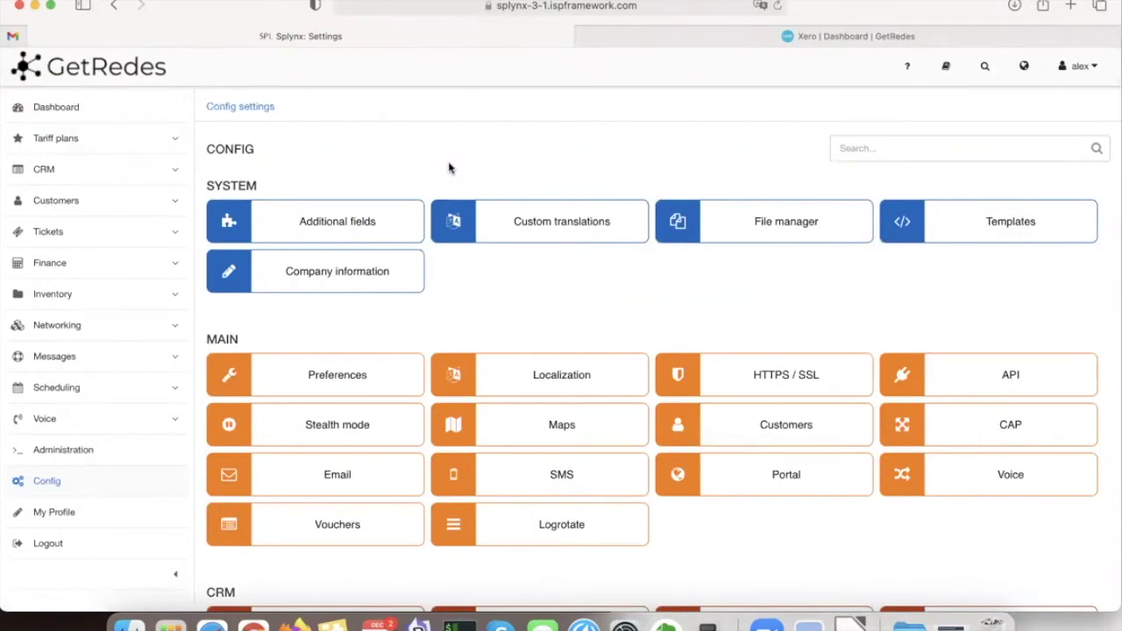
scroll(508, 228, "down", 15)
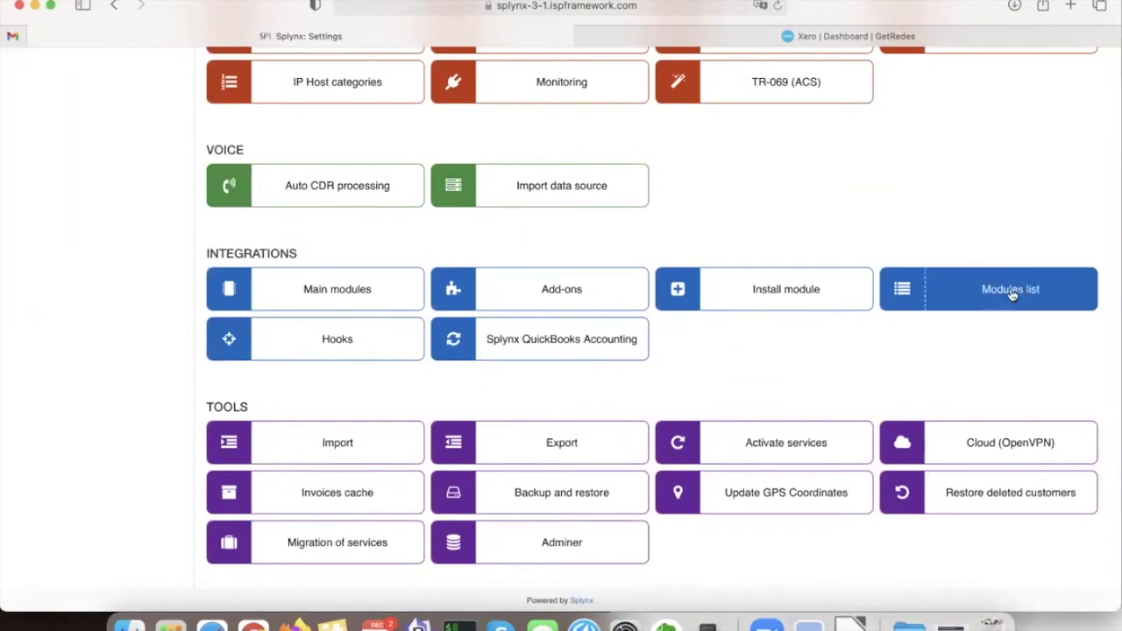
left_click(574, 293)
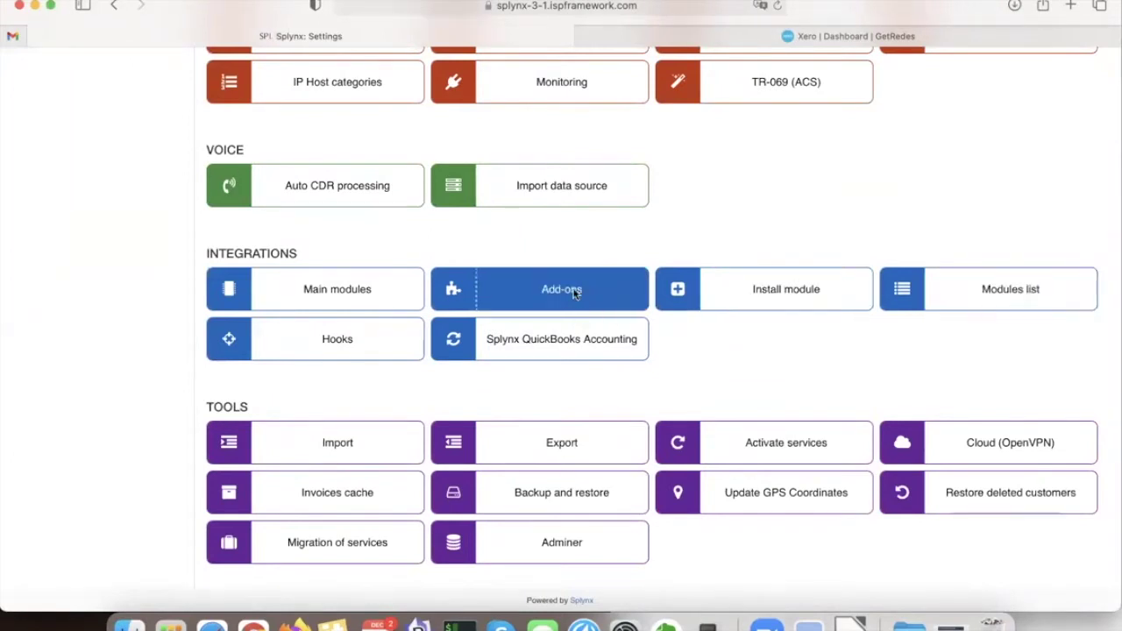
Step: Find the splynx-quickbooks package by searching the add-ons for "qu" and remove it
left_click(1024, 149)
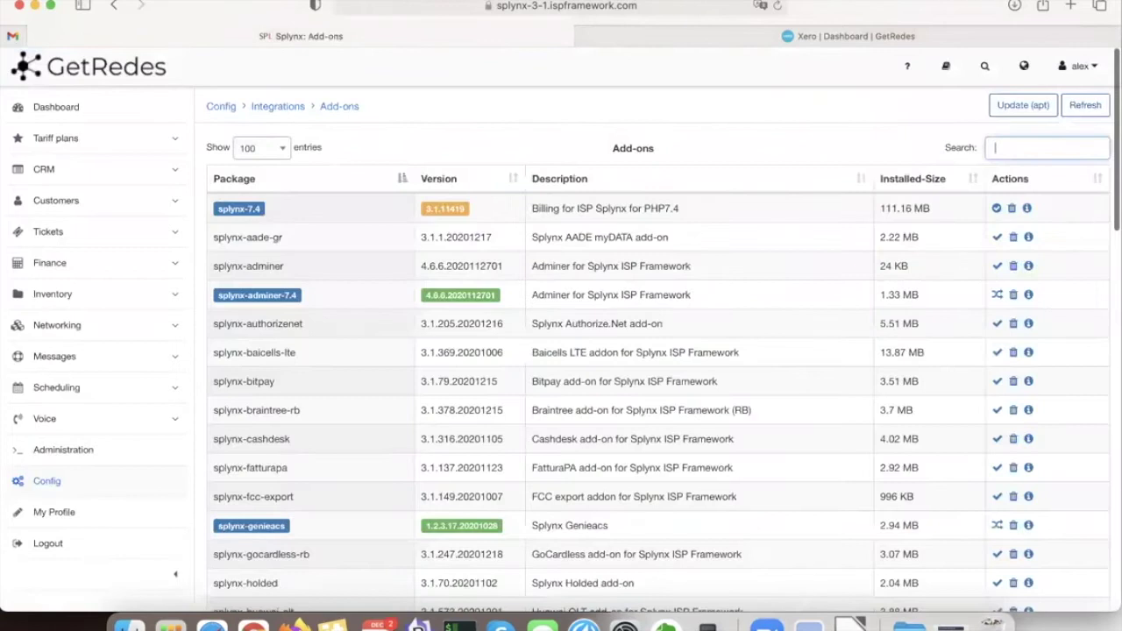
type("qu")
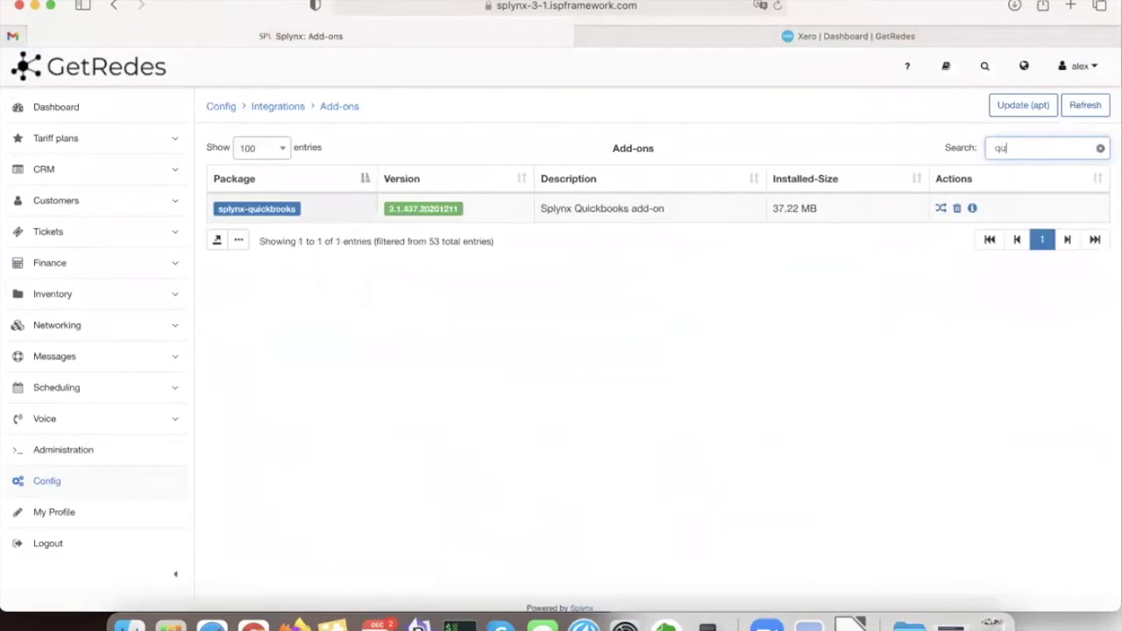
left_click(966, 209)
left_click(125, 228)
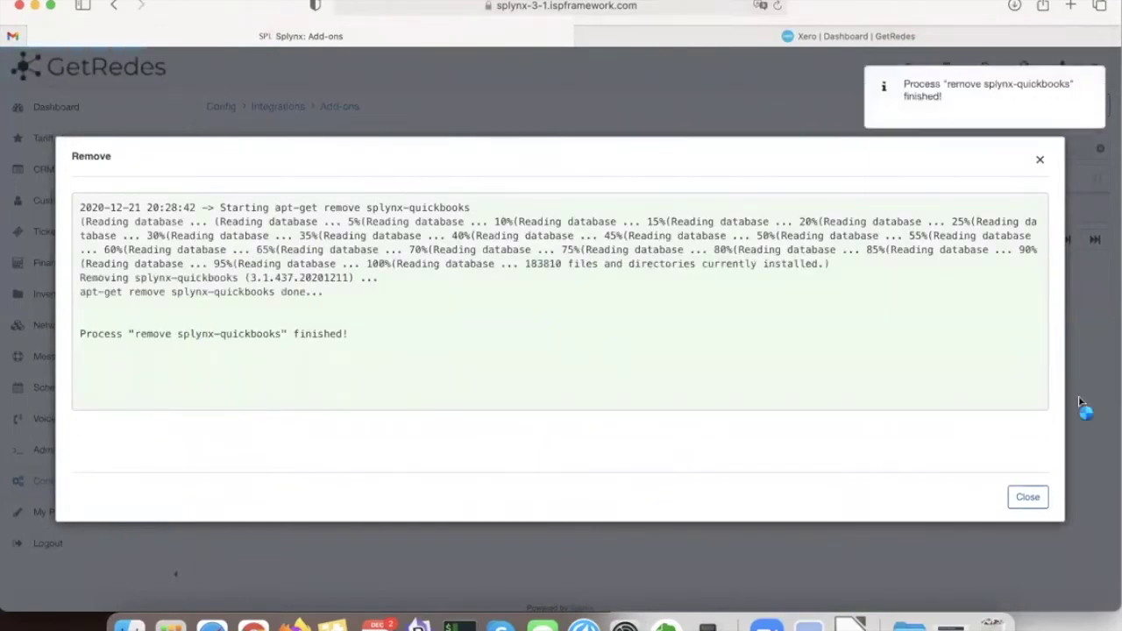
left_click(1033, 500)
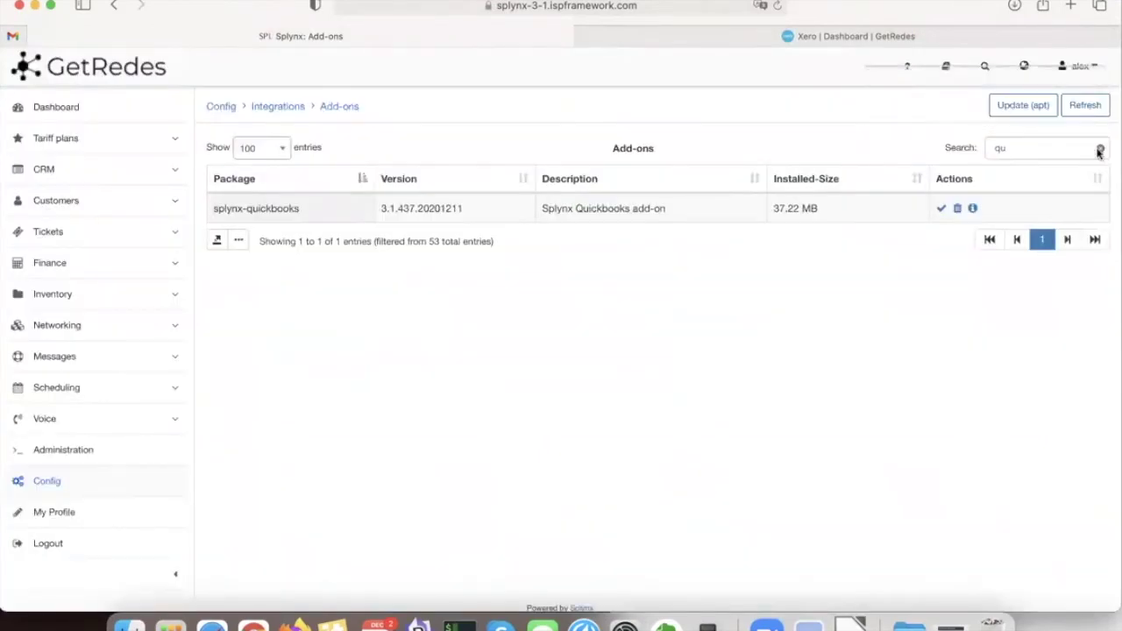
Step: Find the splynx-xero package by searching the add-ons for "xero", install it, and clear the search filter
left_click(1100, 148)
type("xero")
left_click(798, 267)
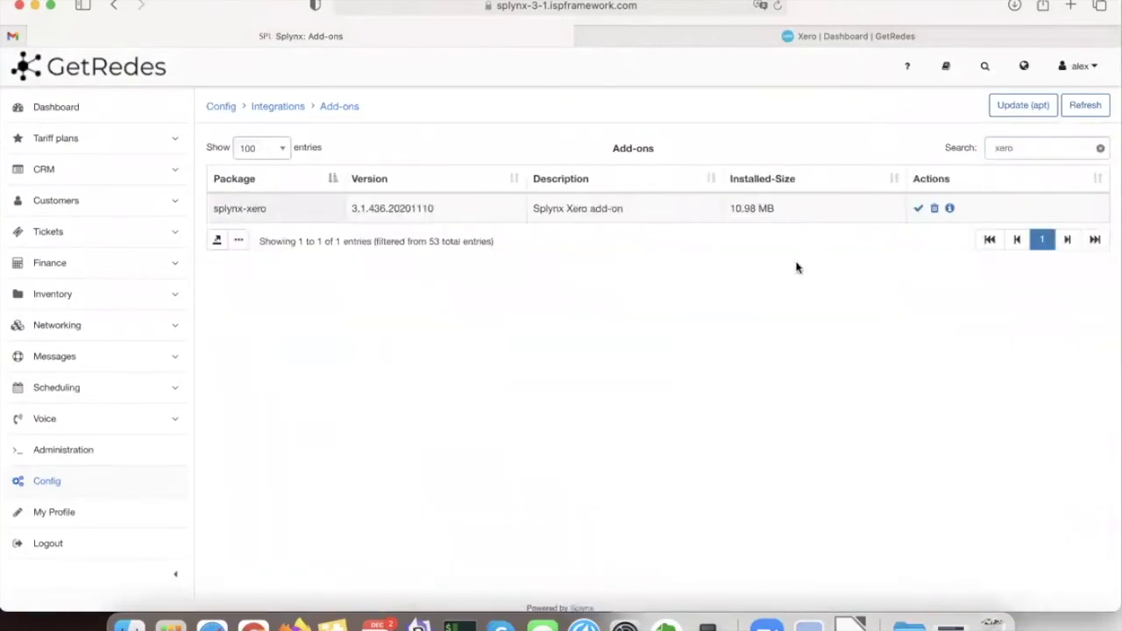
left_click(917, 207)
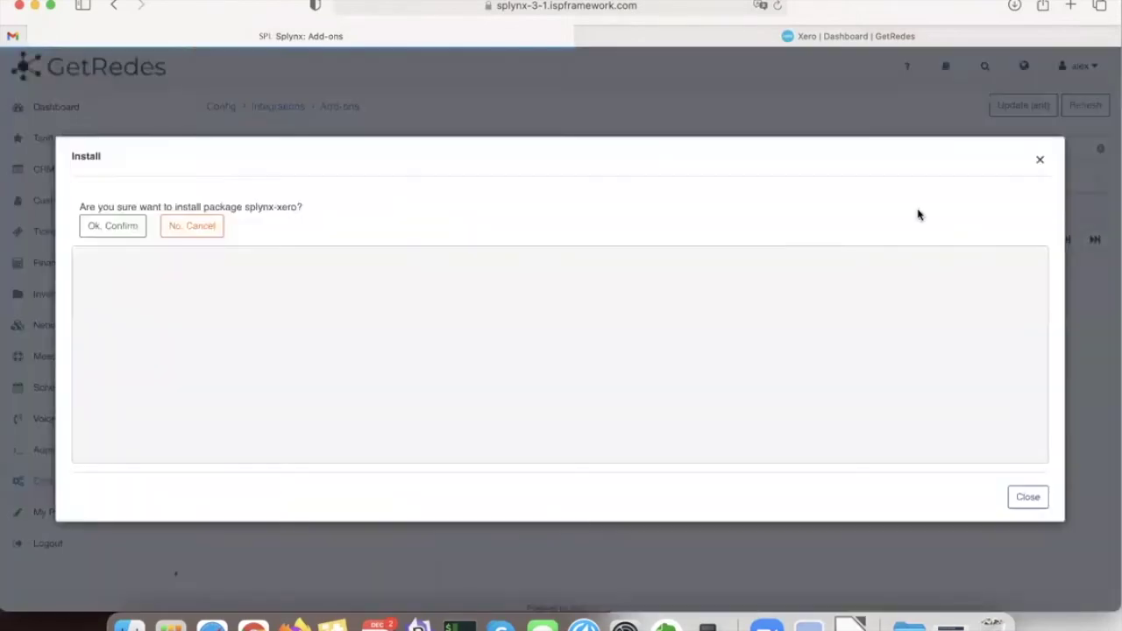
left_click(121, 230)
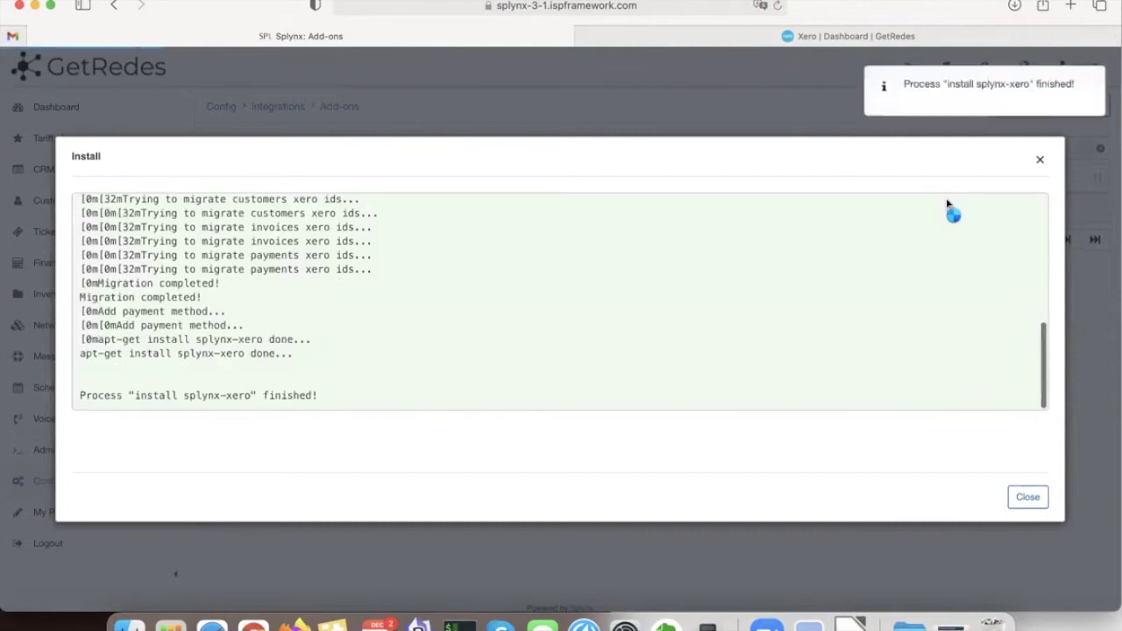
left_click(1027, 497)
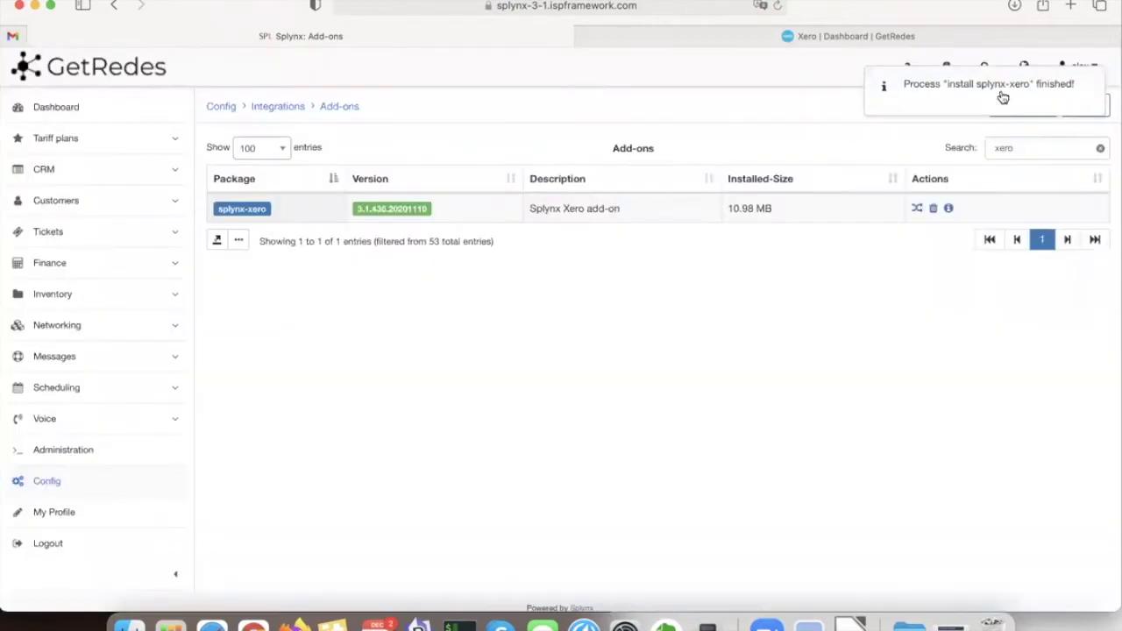
left_click(1099, 150)
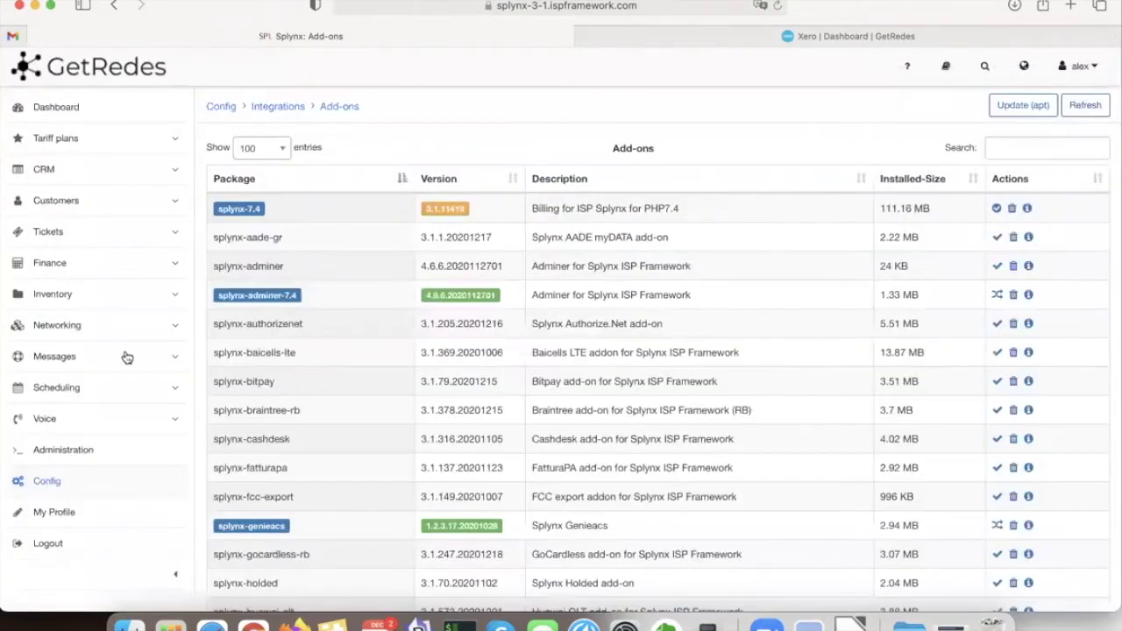
Step: Reload the config settings, find Splynx Xero Accounting by searching for "Xe", and open it to read the page's message
left_click(49, 482)
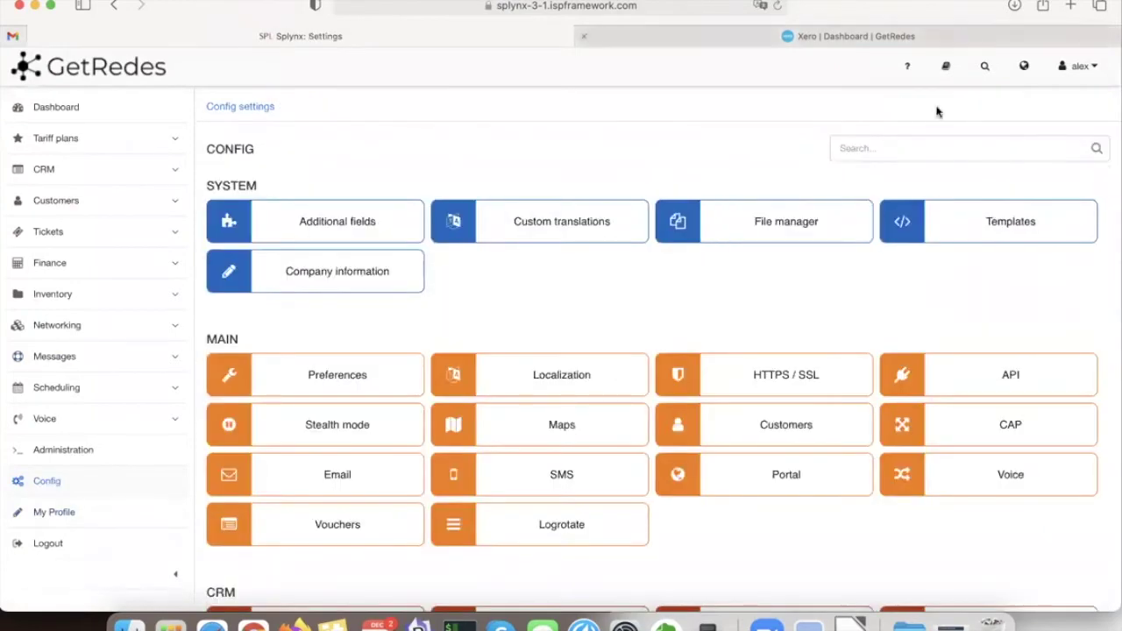
type("Xe")
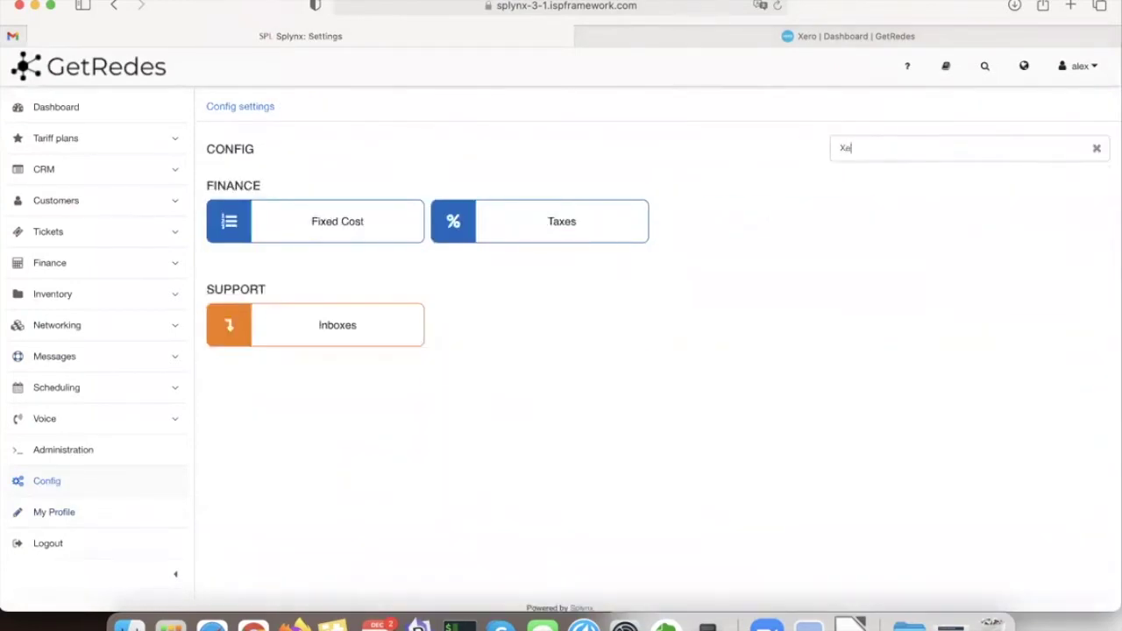
type("r")
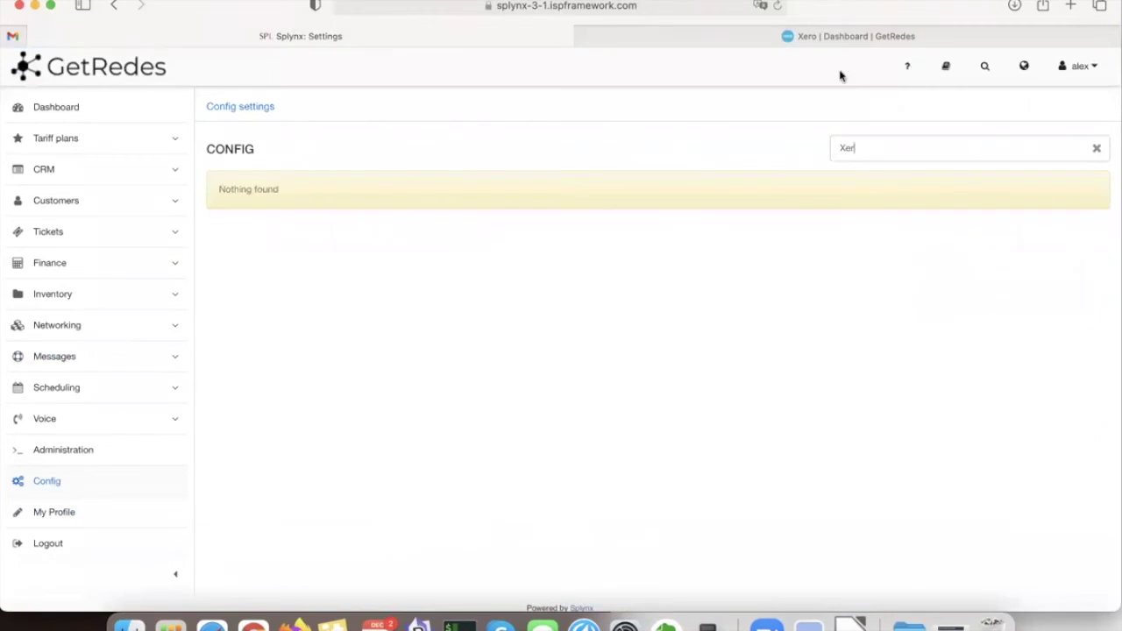
left_click(778, 6)
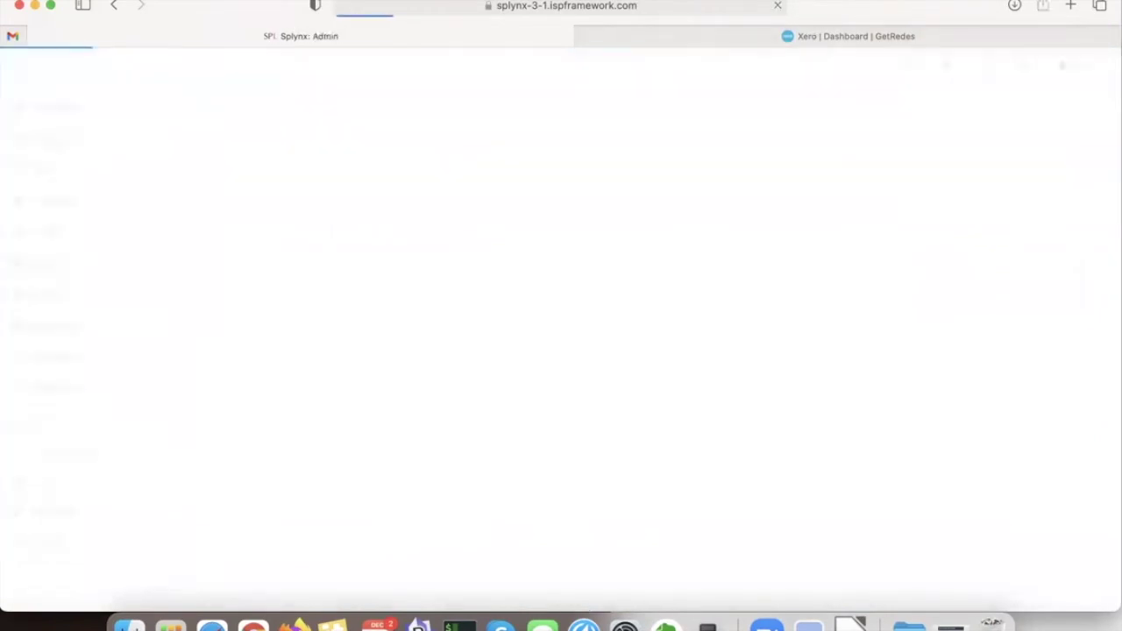
type("Xe")
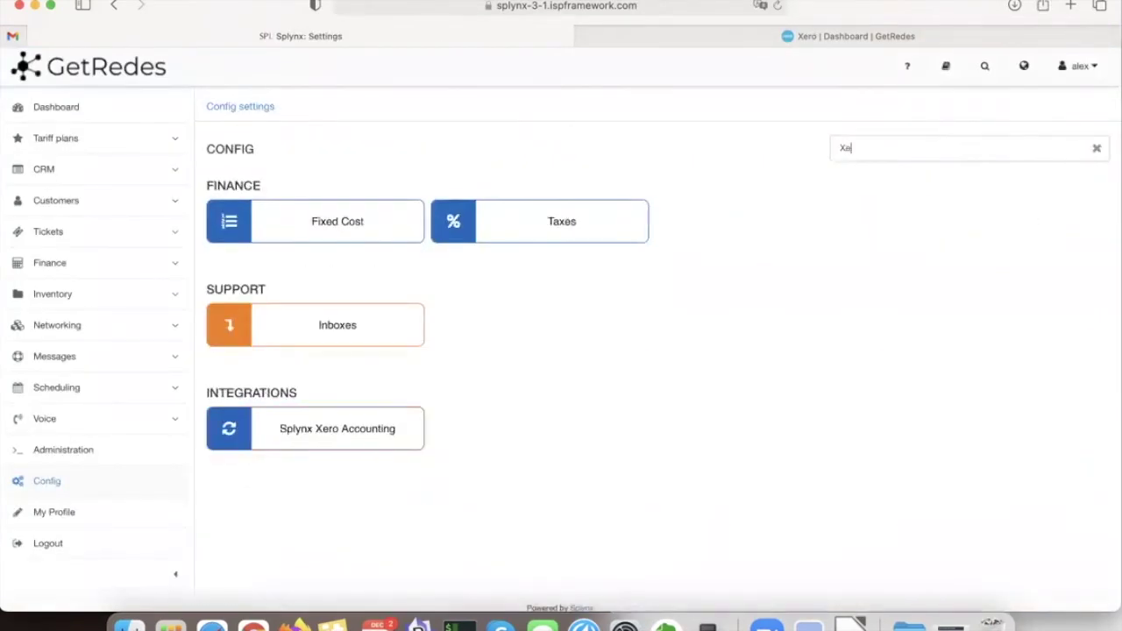
left_click(320, 431)
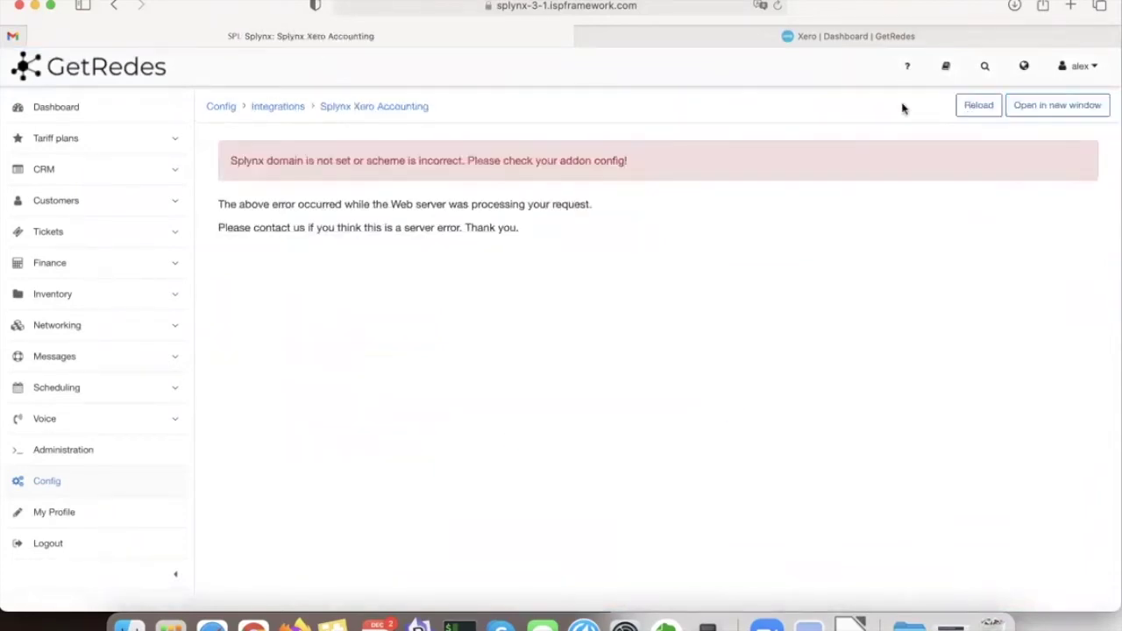
triple_click(298, 154)
left_click(275, 156)
left_click_drag(267, 156, 593, 161)
left_click(593, 162)
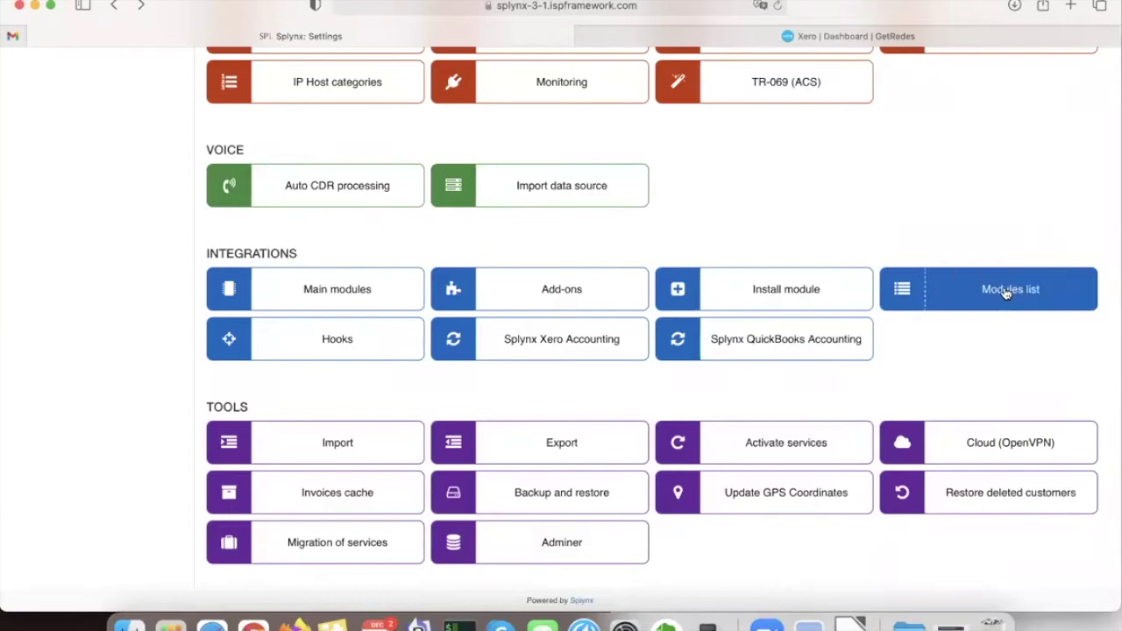
Step: Open the splynx_addon_xero_accounting module from the modules list for editing
left_click(934, 290)
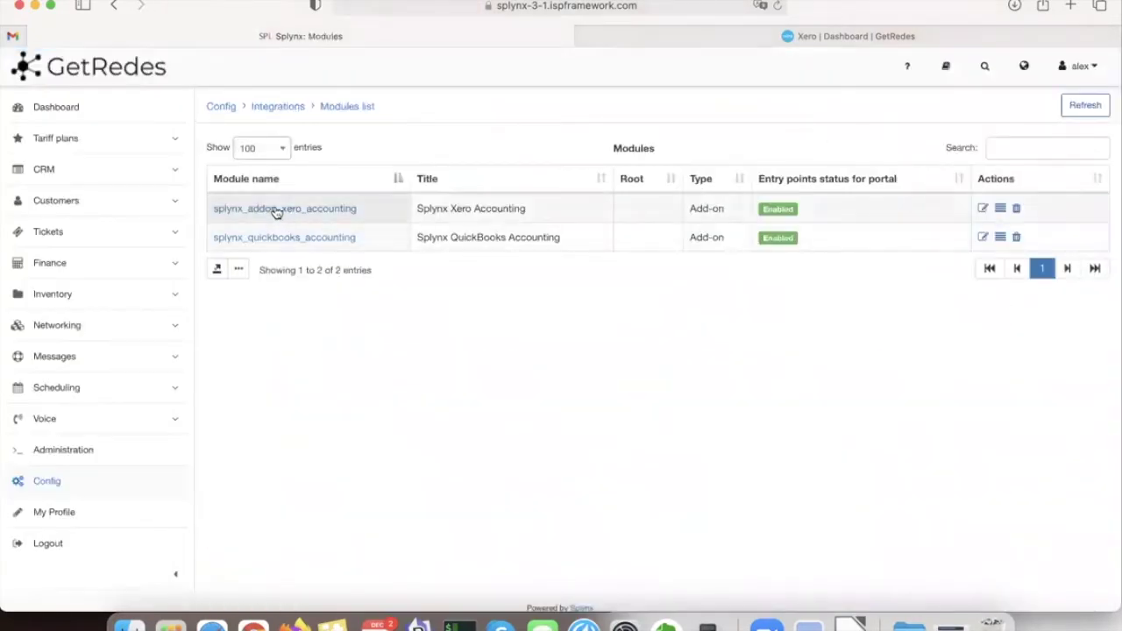
left_click(980, 210)
scroll(520, 532, "down", 3)
scroll(520, 532, "down", 1)
left_click(397, 506)
left_click_drag(363, 497, 468, 493)
left_click(415, 505)
left_click(594, 282)
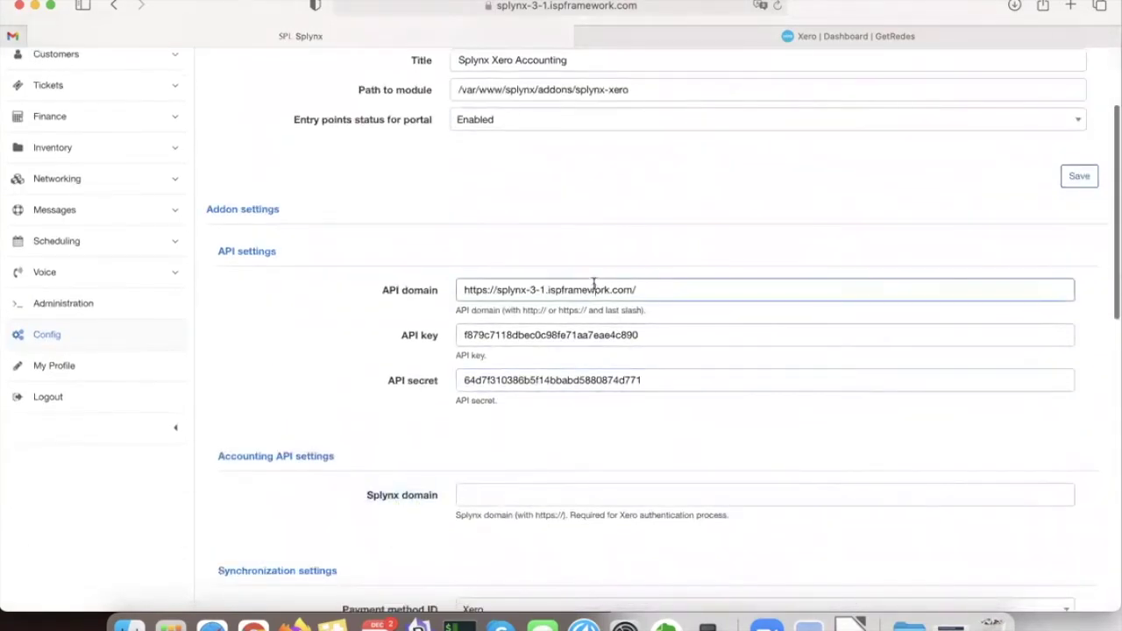
key("super+a")
key("super+c")
left_click(492, 497)
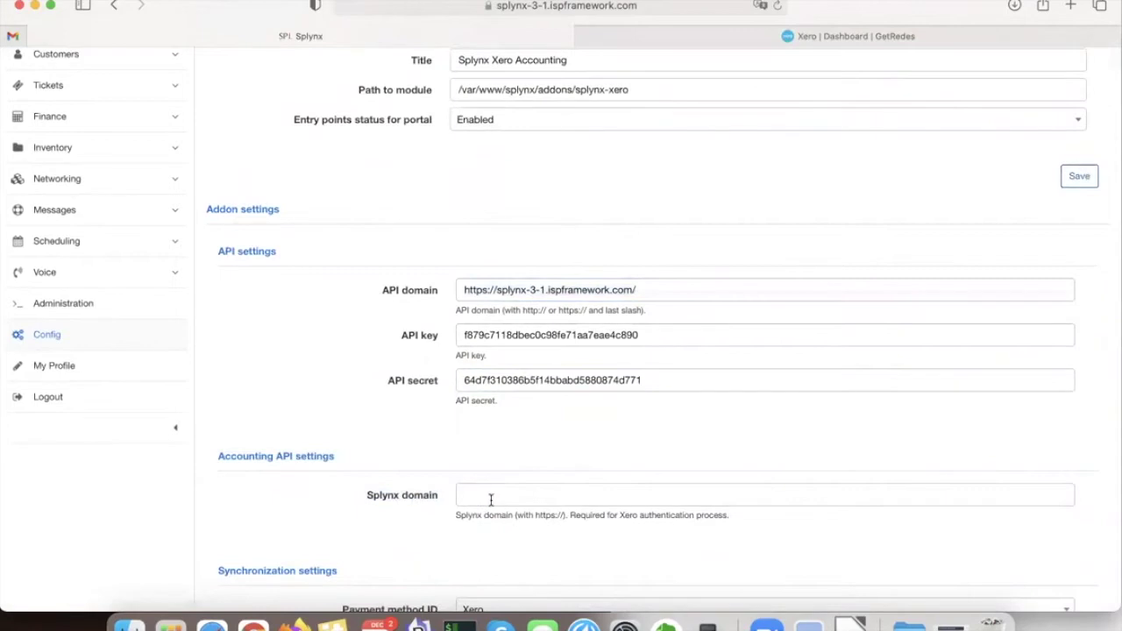
key("super+v")
left_click(350, 518)
Step: Review the payment method, bank statements group and partners ignore list in the synchronization settings
scroll(587, 524, "down", 1)
scroll(587, 525, "down", 7)
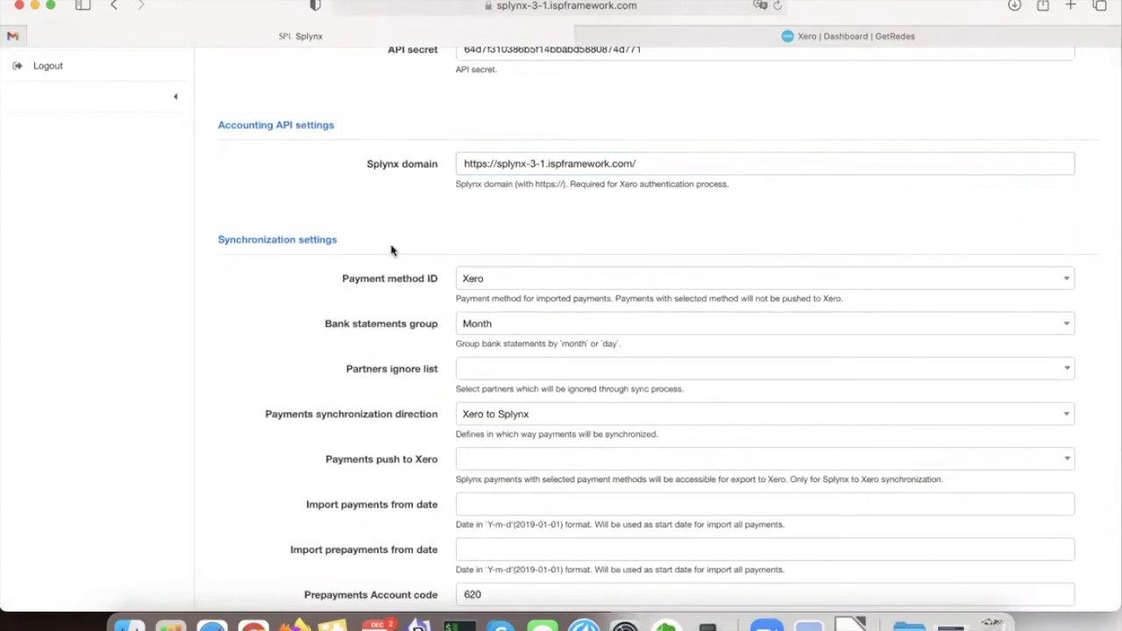
left_click_drag(345, 277, 419, 277)
left_click(423, 279)
scroll(519, 277, "down", 3)
mouse_move(344, 255)
left_mouse_down()
mouse_move(427, 258)
mouse_move(358, 258)
left_mouse_up()
left_click(438, 259)
left_click(358, 260)
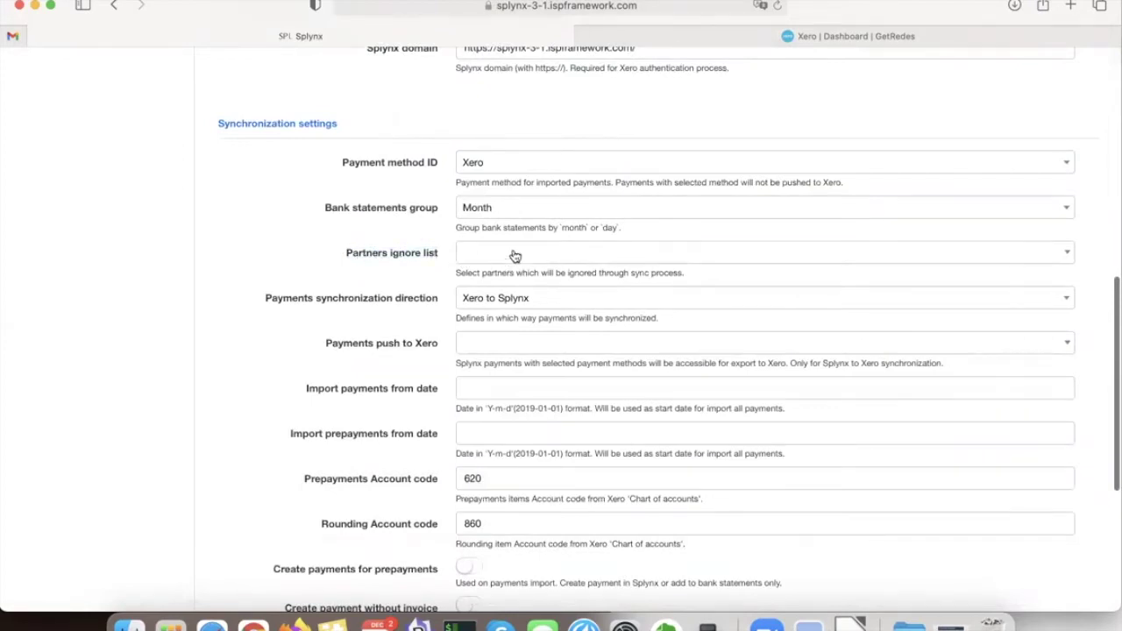
Step: Select Xero to Splynx as the payments synchronization direction
left_click_drag(267, 300, 429, 291)
left_click(429, 291)
left_click(498, 300)
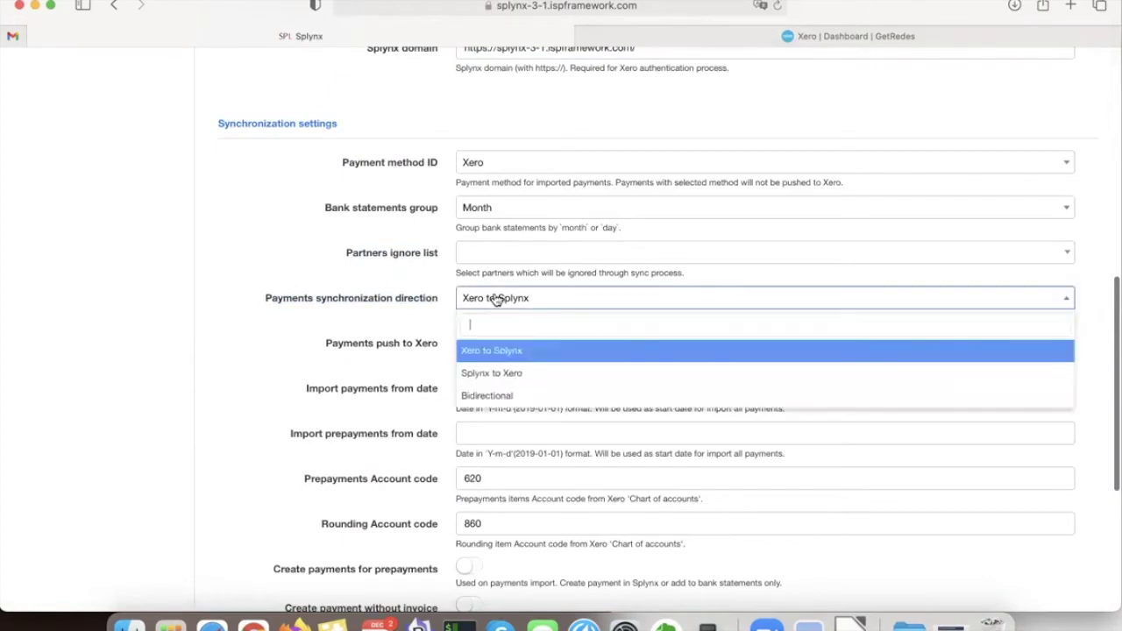
left_click(511, 353)
Step: Review the payments push, import start dates, account codes and payment creation options in the synchronization settings
scroll(377, 338, "down", 3)
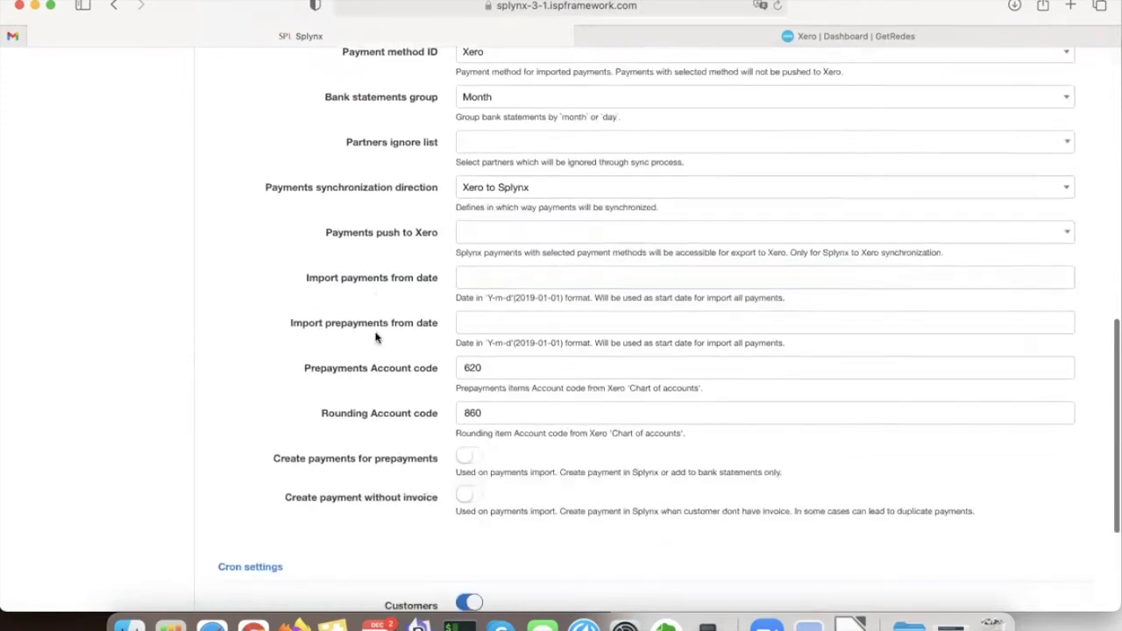
left_click_drag(319, 232, 438, 233)
left_click(386, 230)
scroll(335, 227, "down", 1)
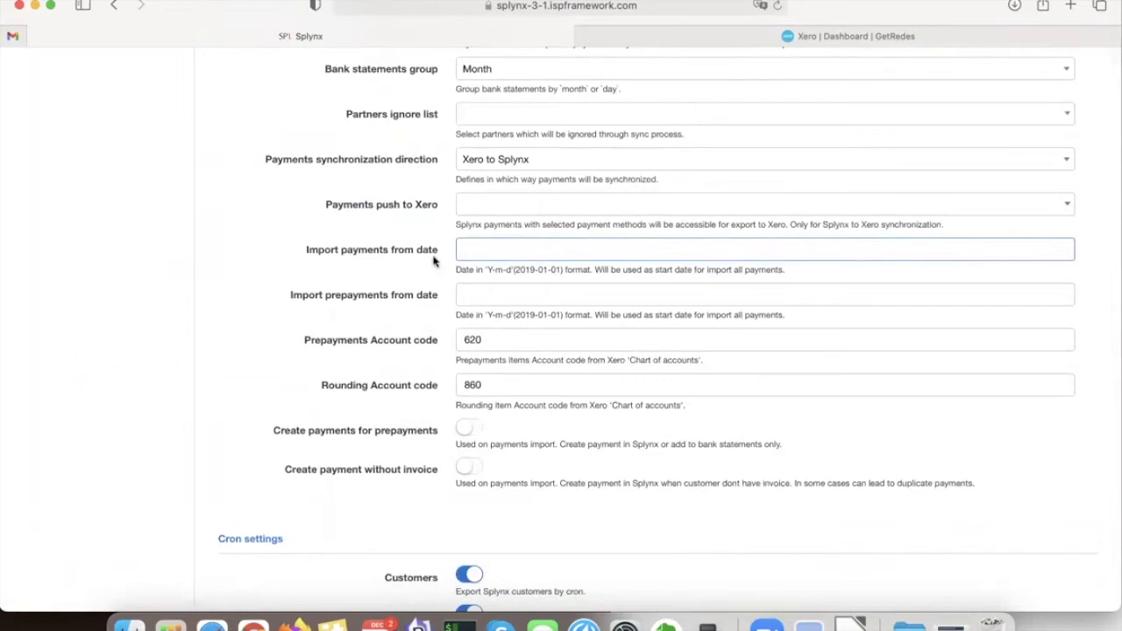
scroll(368, 290, "down", 4)
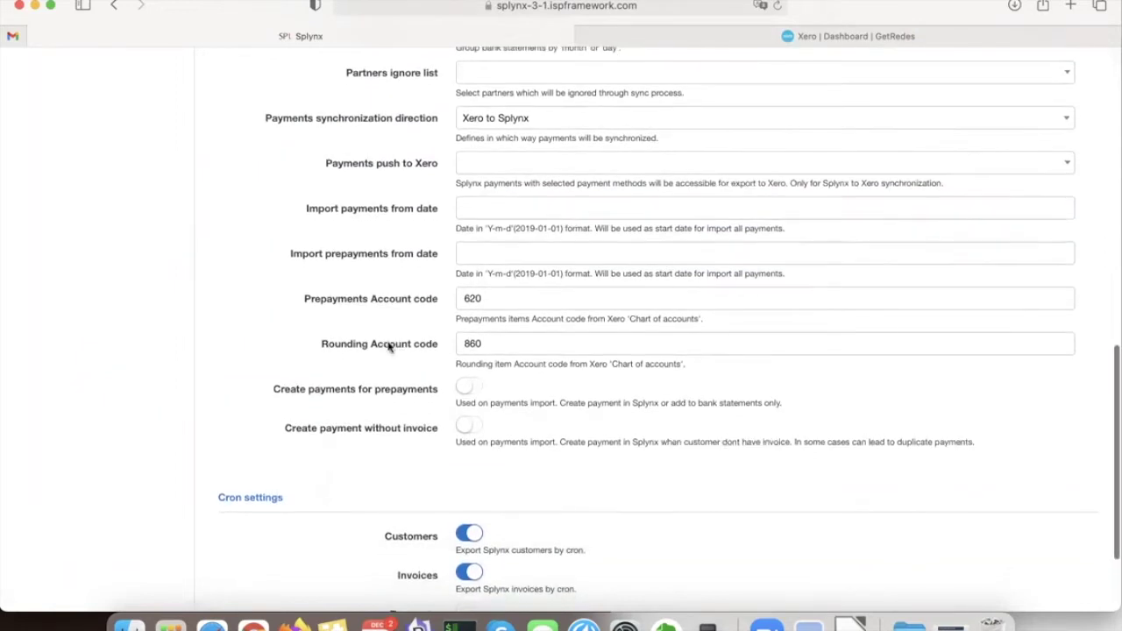
scroll(303, 353, "down", 2)
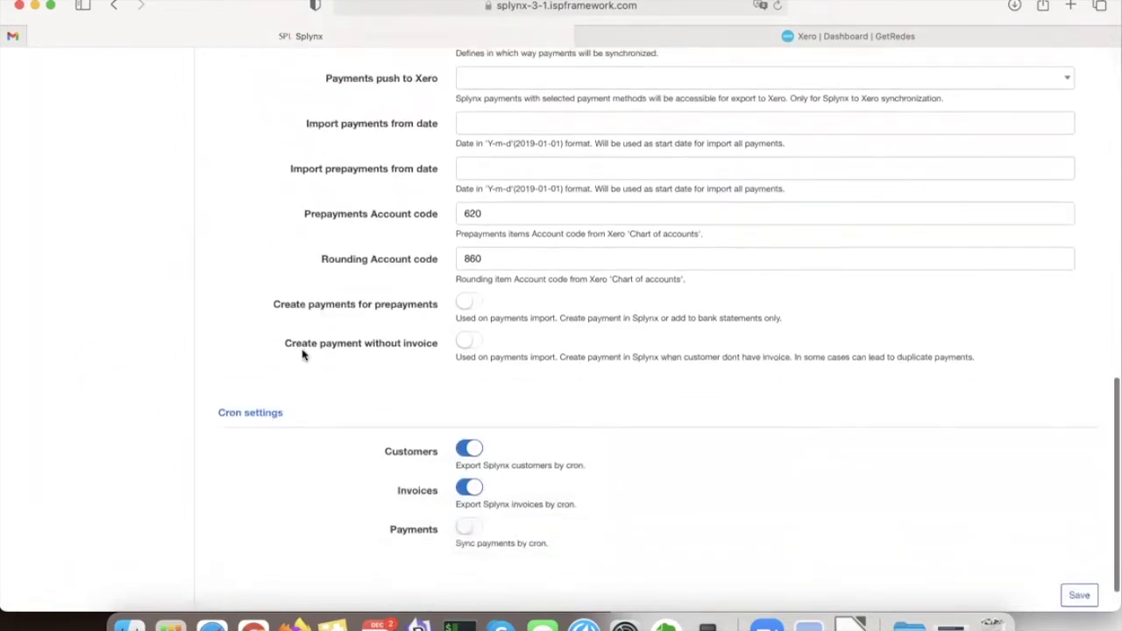
left_click_drag(279, 310, 444, 313)
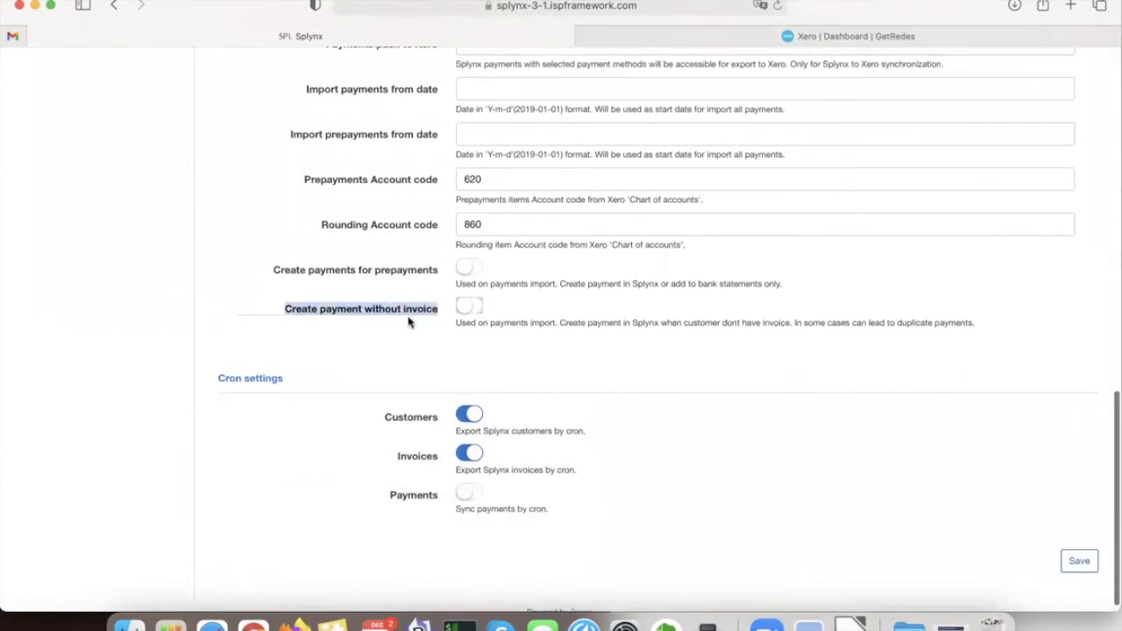
left_click(408, 323)
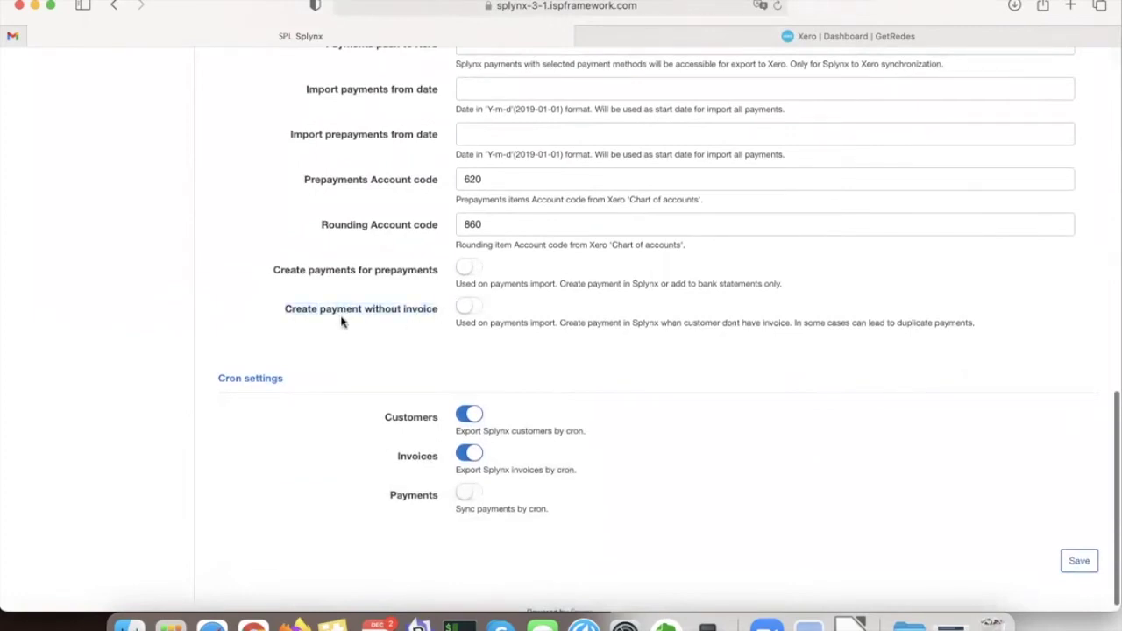
double_click(419, 307)
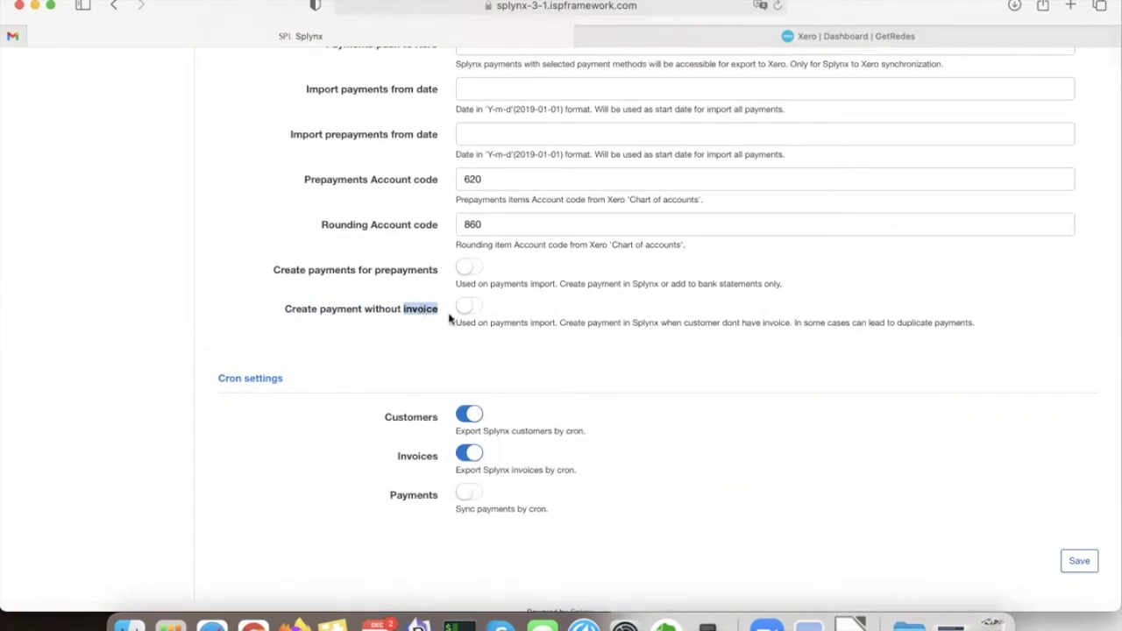
left_click(383, 310)
left_click_drag(285, 309, 431, 326)
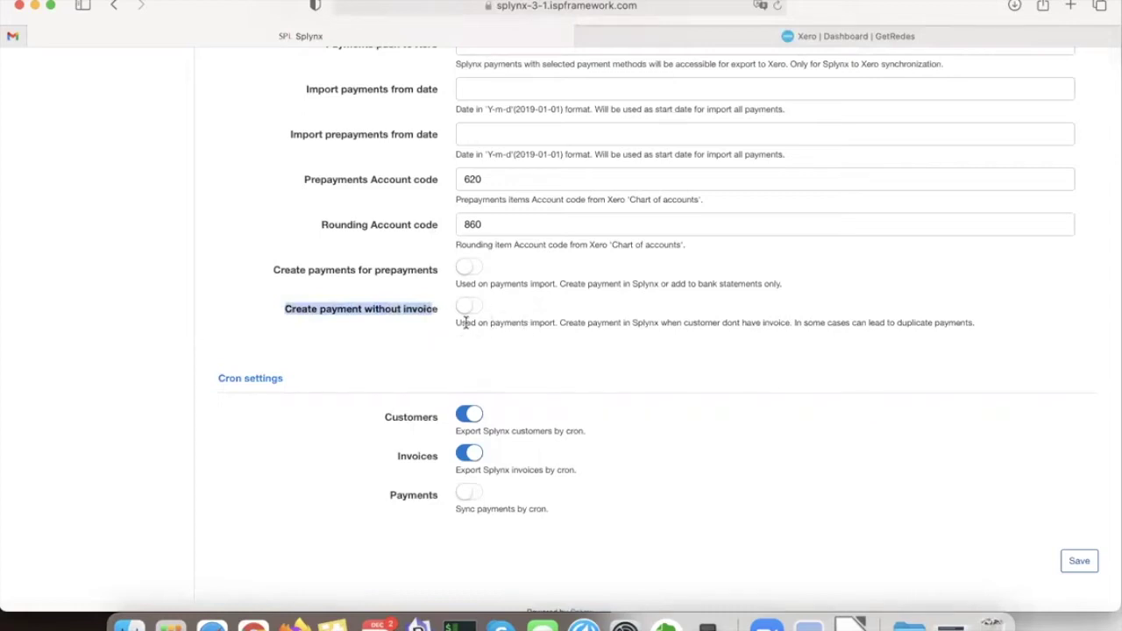
Step: Turn off the cron export of customers and invoices in the cron settings
scroll(465, 323, "down", 1)
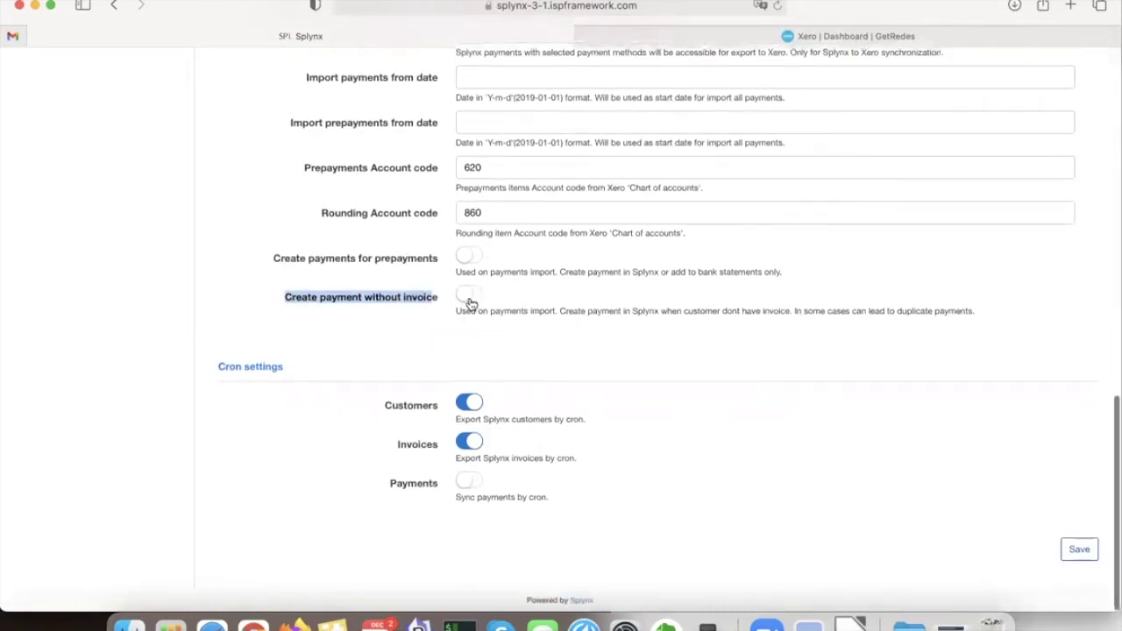
left_click(473, 405)
left_click(471, 442)
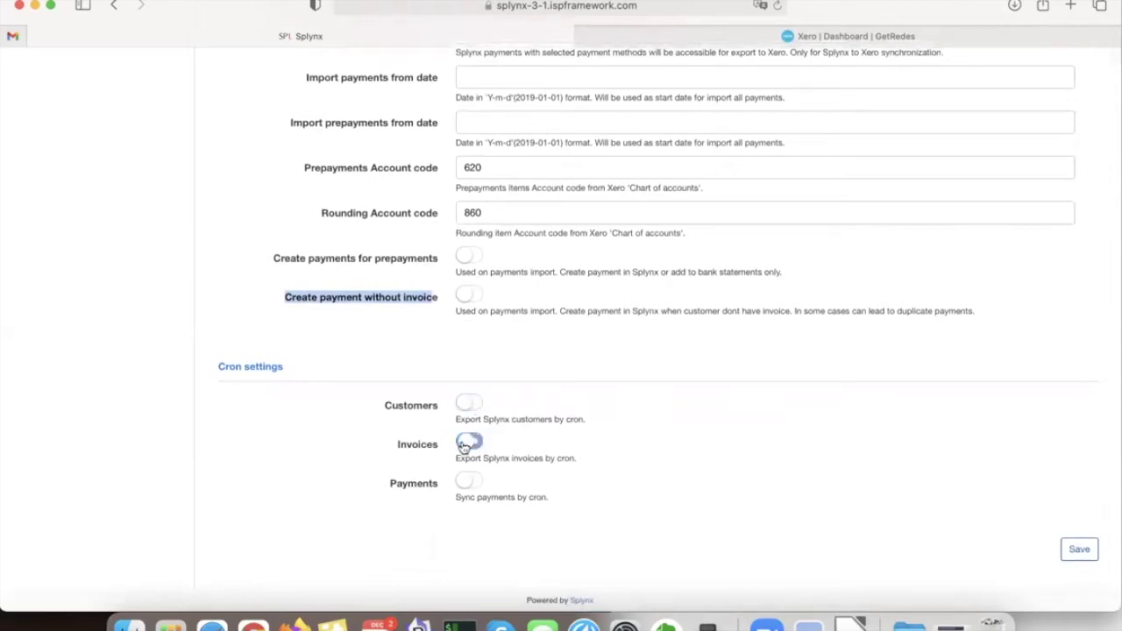
Step: Check the cron settings and save the Splynx Xero Accounting add-on configuration
left_click(273, 367)
triple_click(274, 366)
left_click(285, 369)
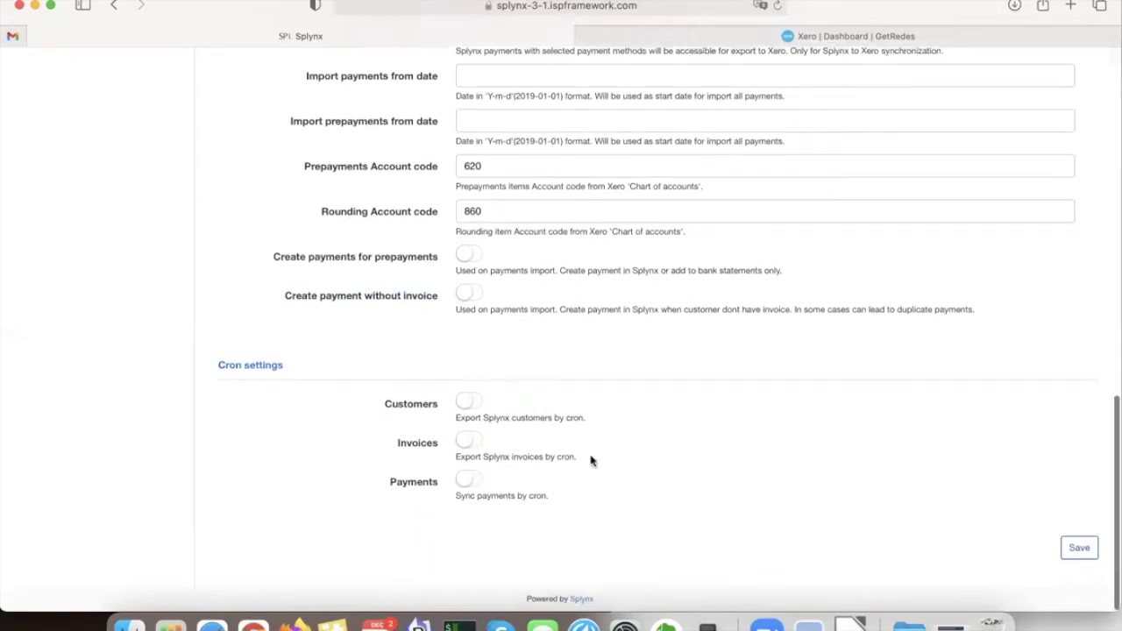
left_click(1079, 549)
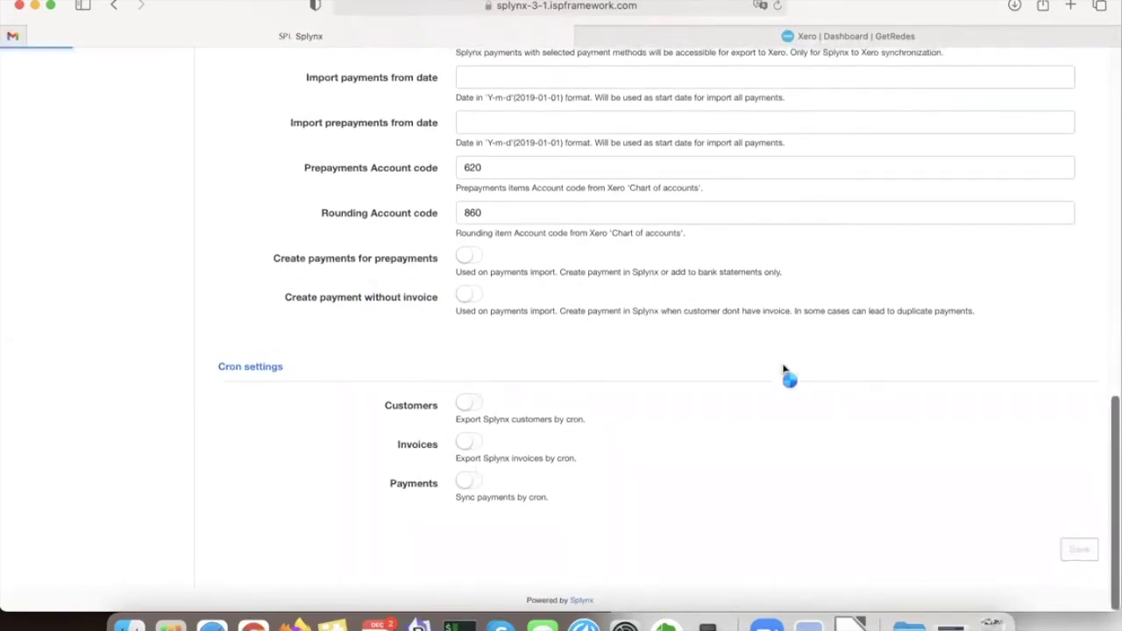
scroll(786, 372, "up", 3)
scroll(785, 371, "up", 10)
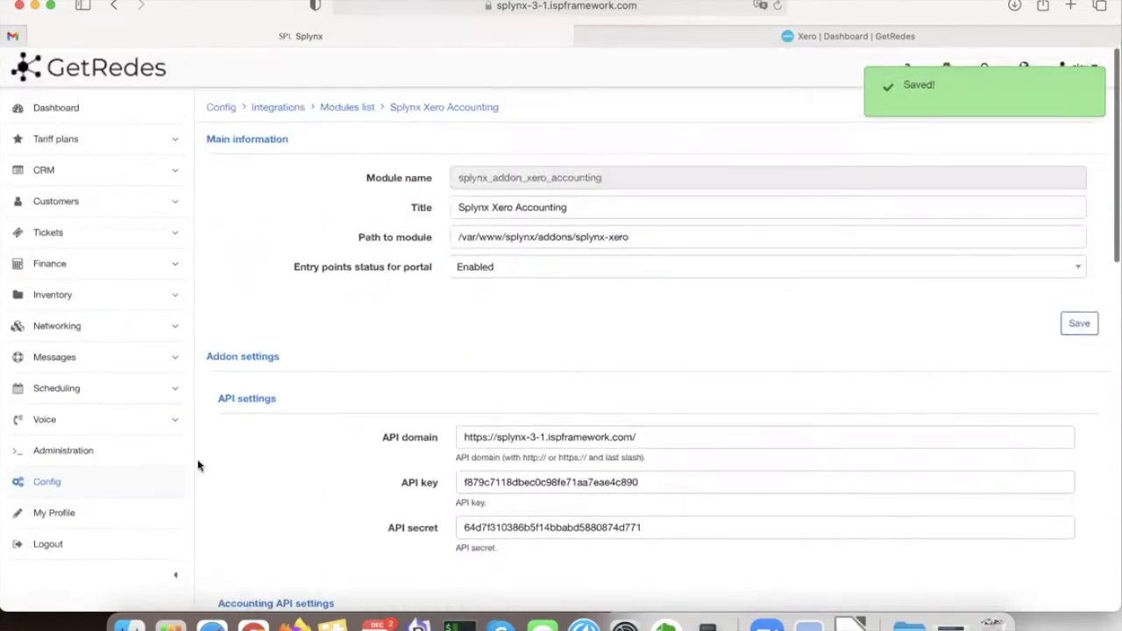
Step: Open the Splynx Xero Accounting integration from the configuration and start the connection to Xero
left_click(83, 479)
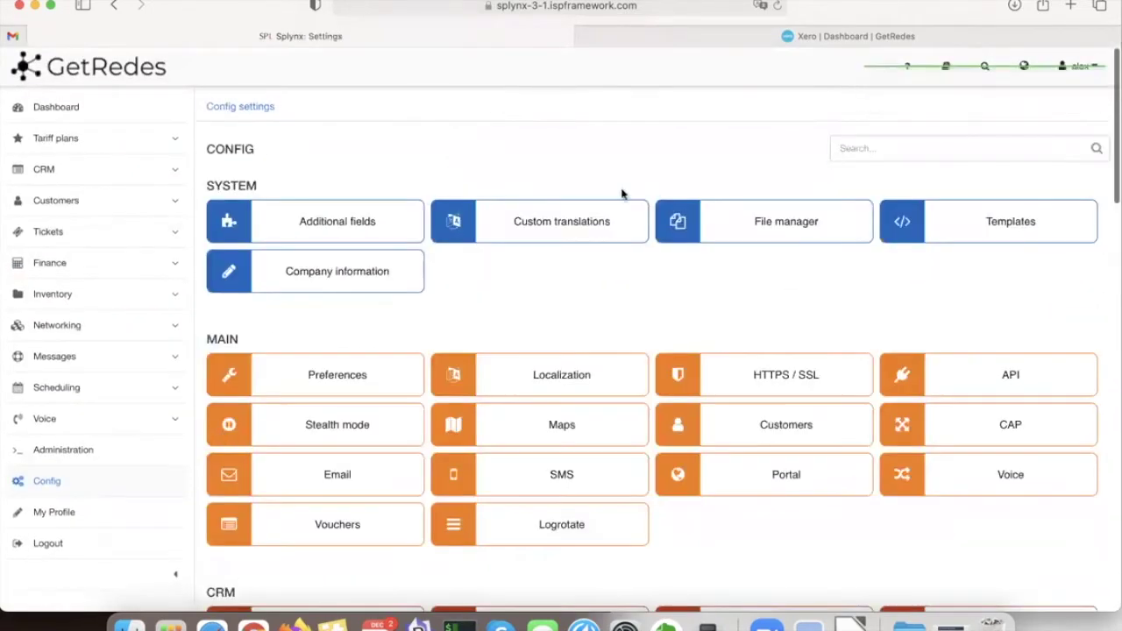
scroll(622, 193, "down", 15)
left_click(533, 340)
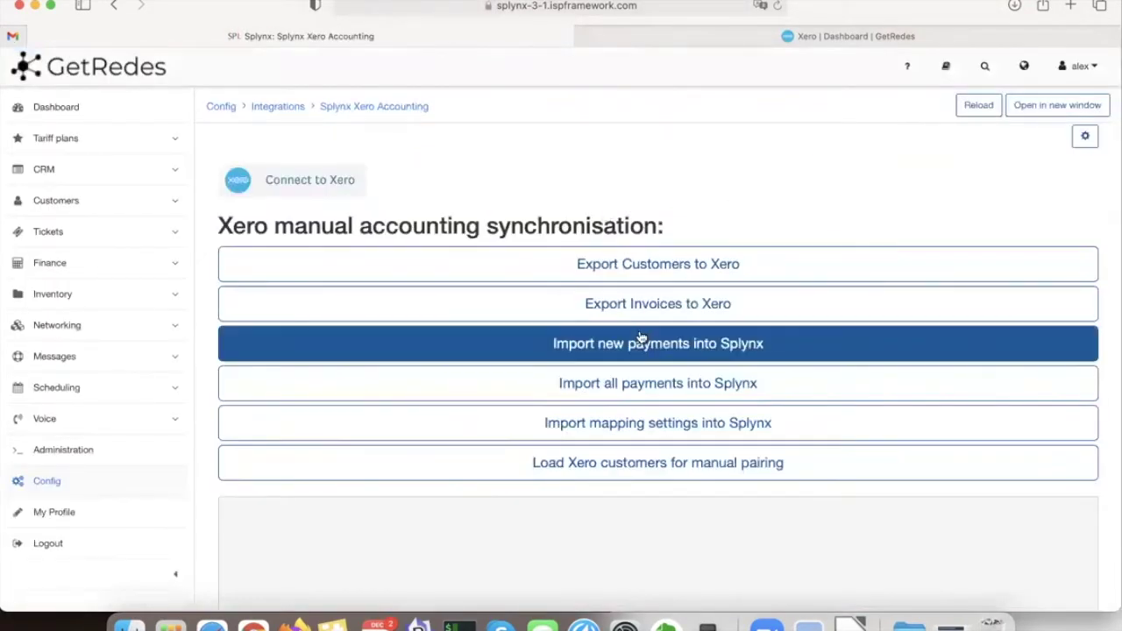
scroll(641, 341, "down", 5)
scroll(640, 337, "up", 5)
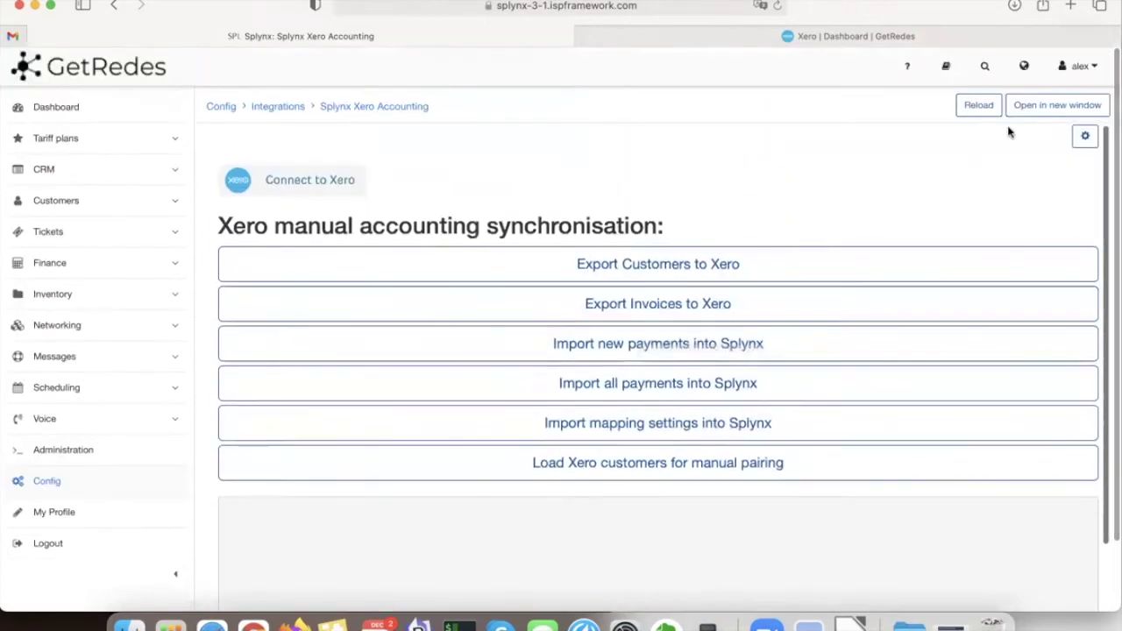
left_click(1084, 136)
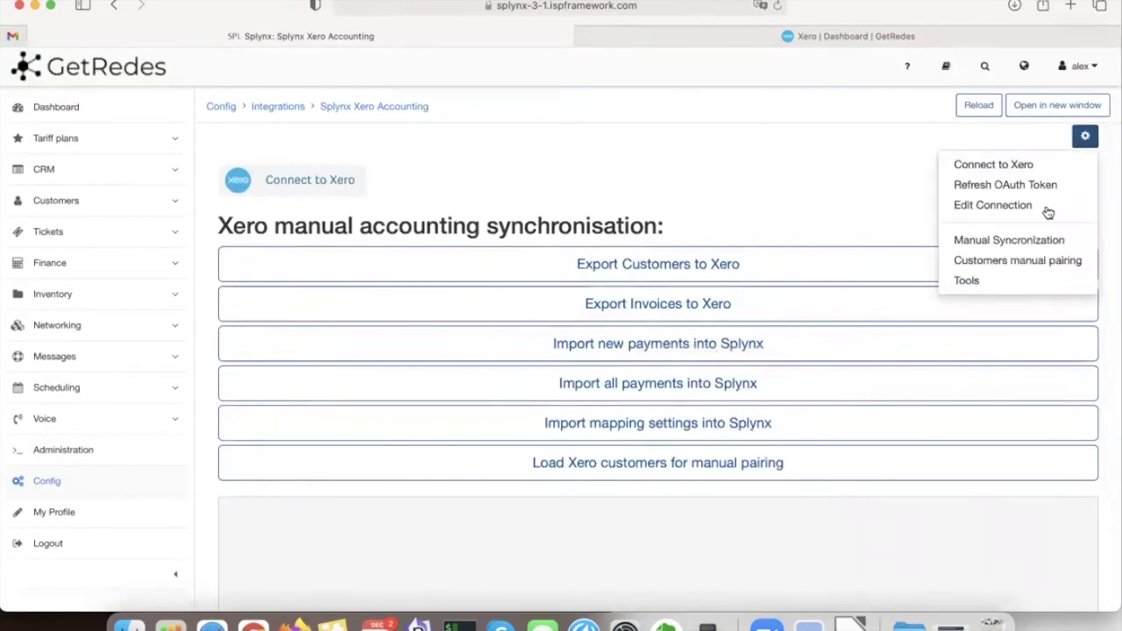
left_click(1017, 166)
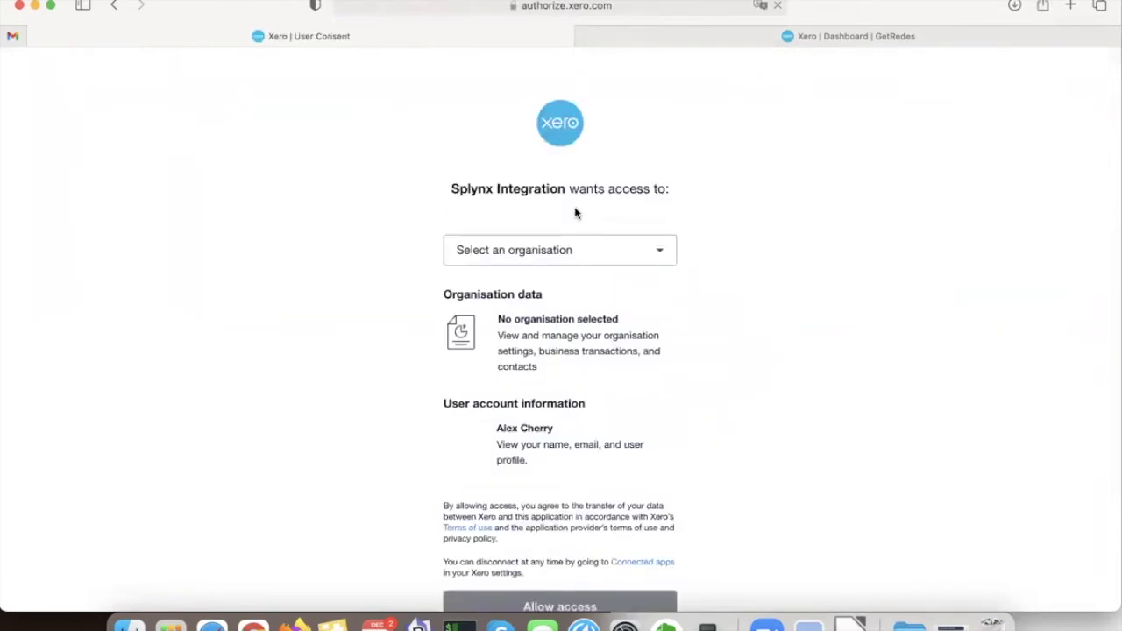
Step: Select GetRedes as the organisation on the Xero consent page and allow Splynx Integration access to it
left_click(558, 252)
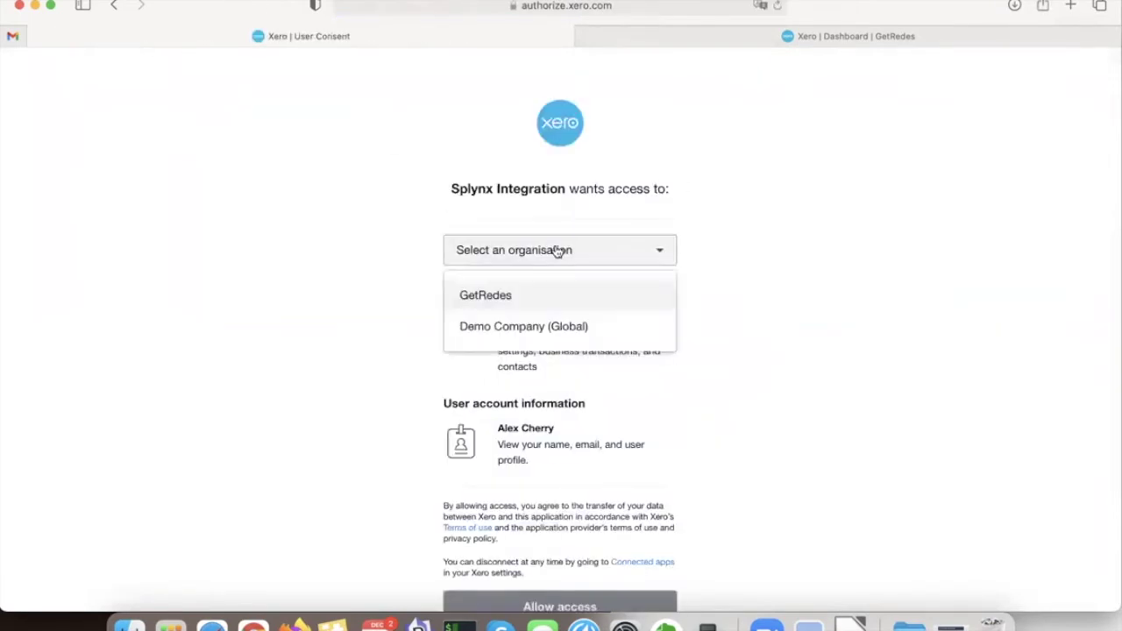
left_click(504, 296)
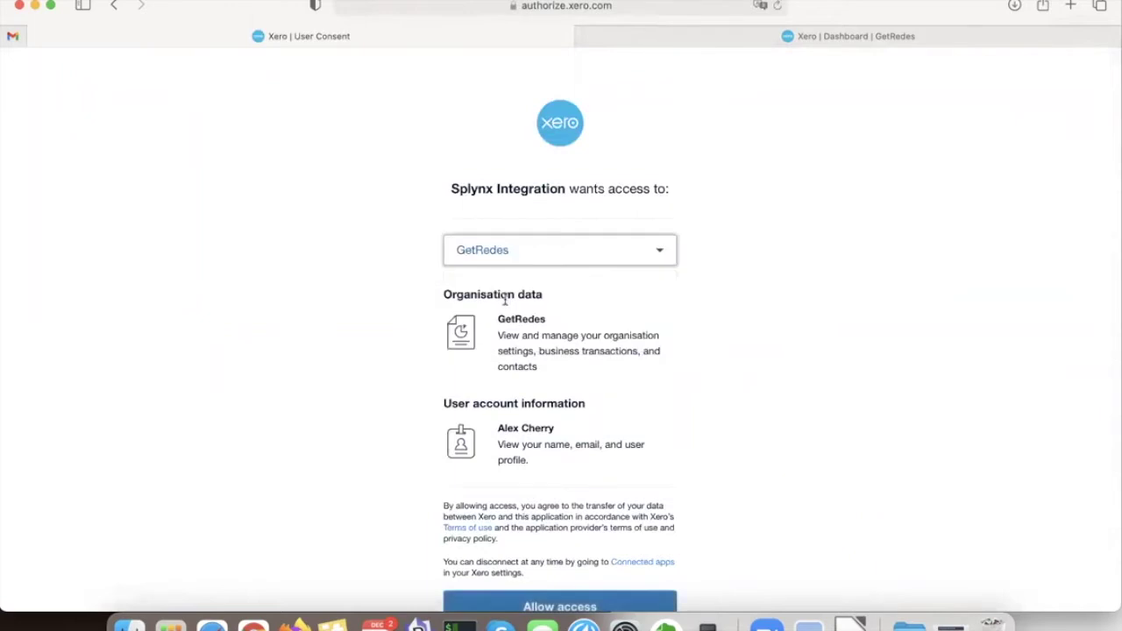
left_click(837, 37)
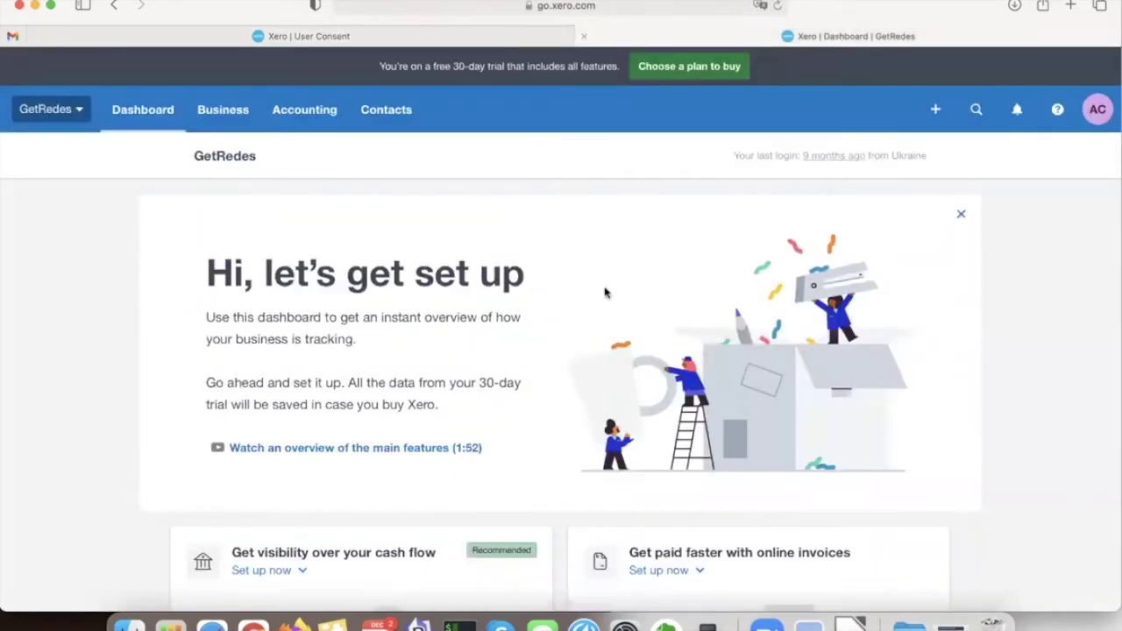
left_click(321, 40)
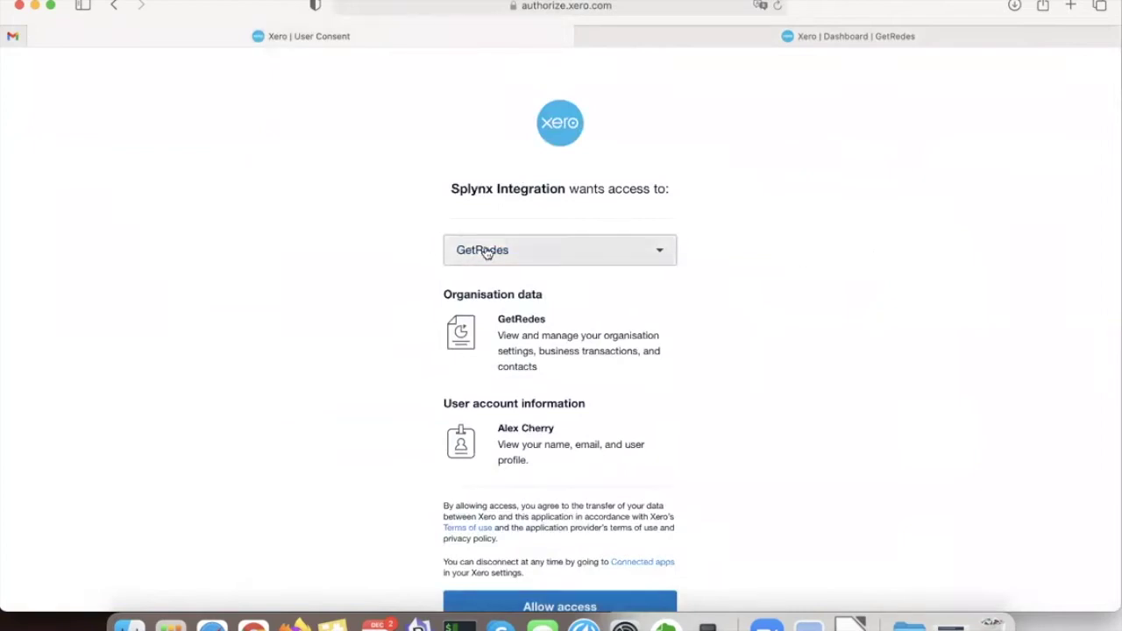
left_click(483, 249)
left_click(498, 303)
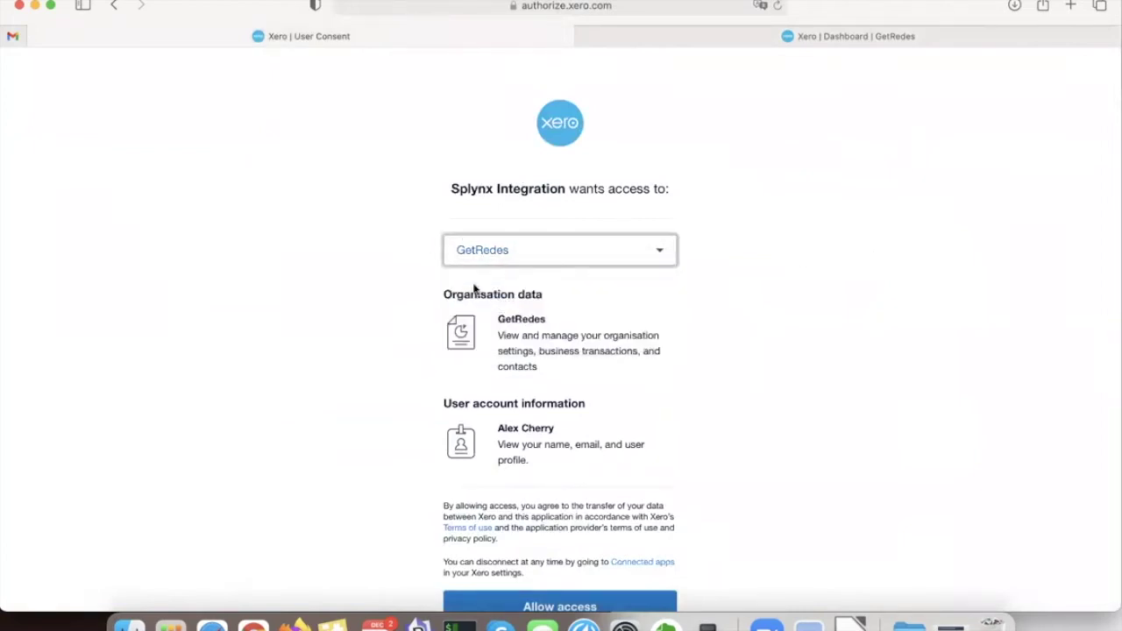
scroll(477, 293, "down", 3)
left_click(574, 501)
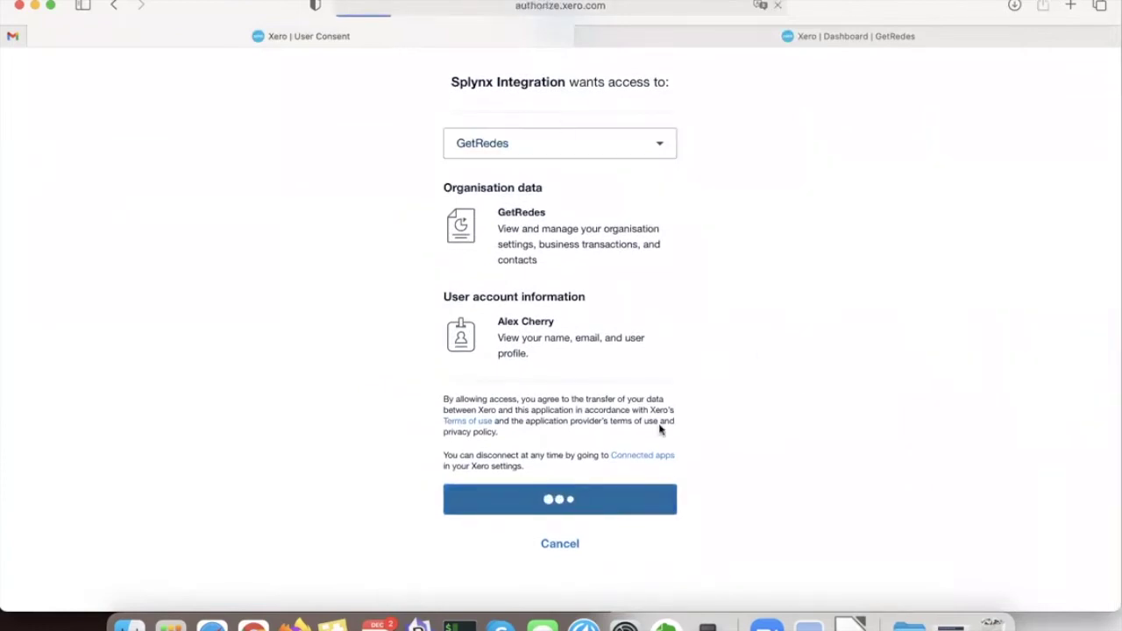
scroll(494, 120, "up", 3)
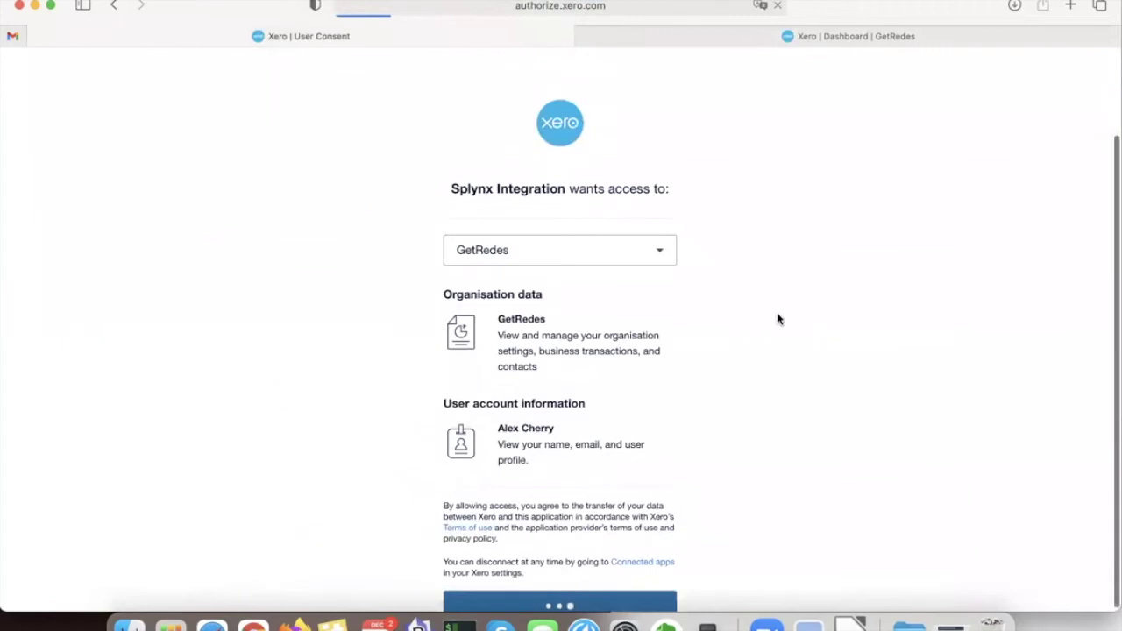
scroll(586, 304, "down", 3)
scroll(579, 281, "up", 3)
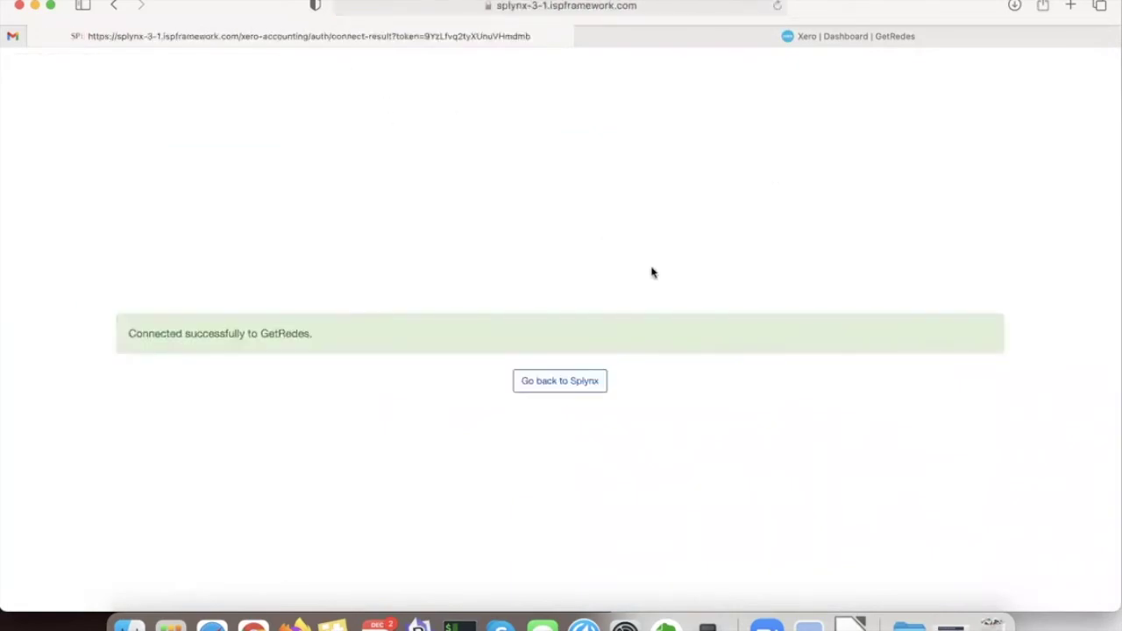
Step: Read the connection result and go back to the Xero accounting synchronisation page in Splynx
left_click_drag(137, 336, 313, 333)
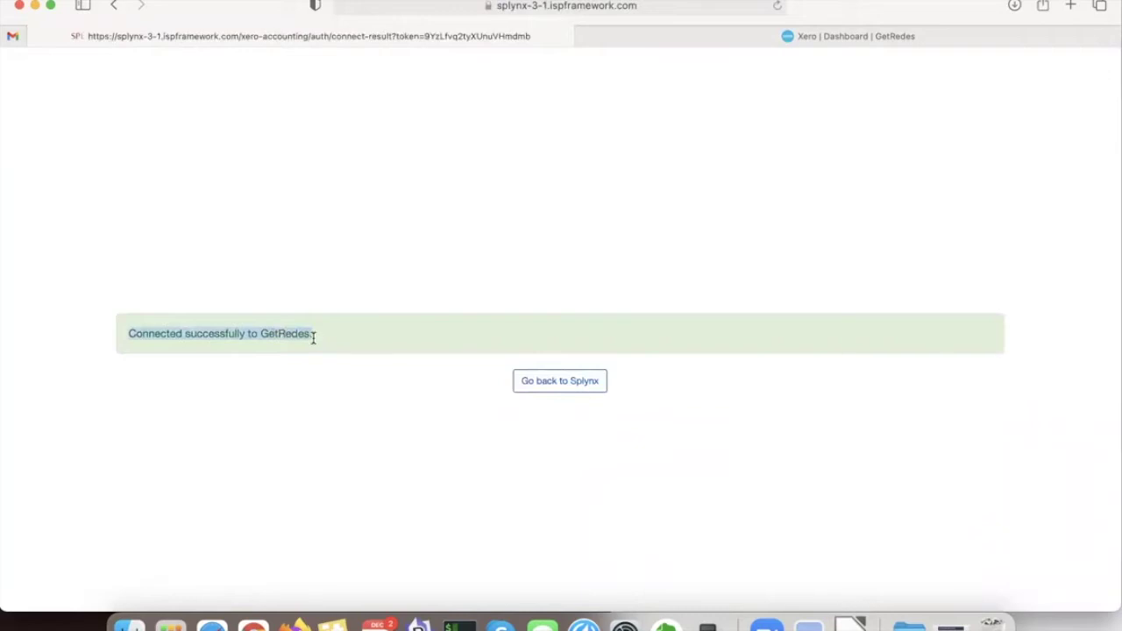
left_click(313, 334)
left_click(565, 391)
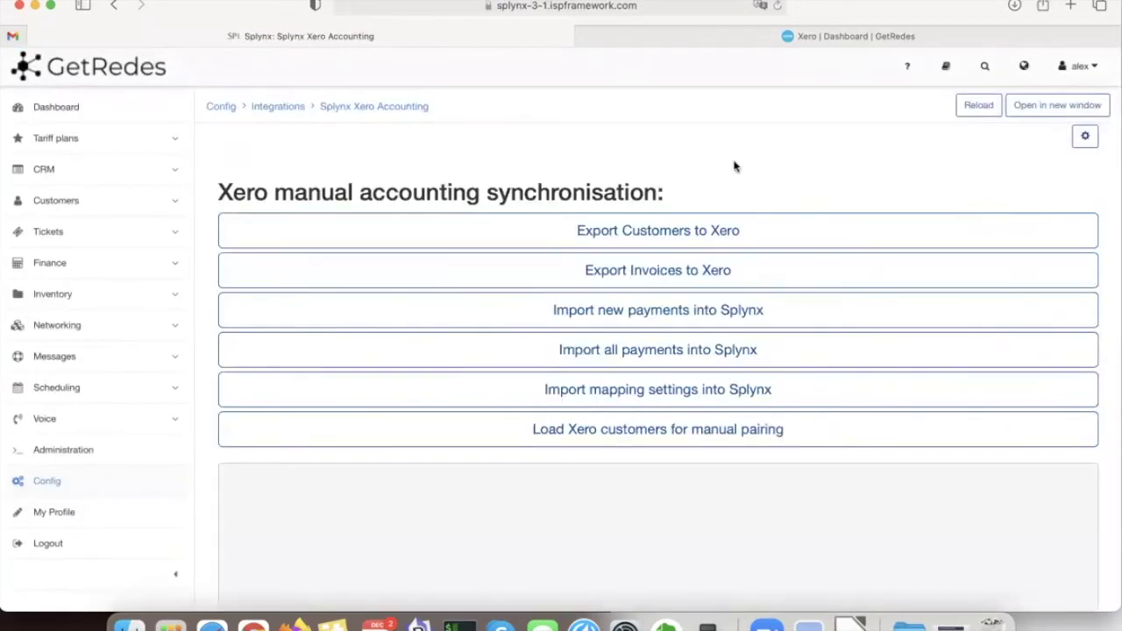
Step: Open the Xero add-on's Tools page to review which accounting data a reset clears
left_click(1085, 138)
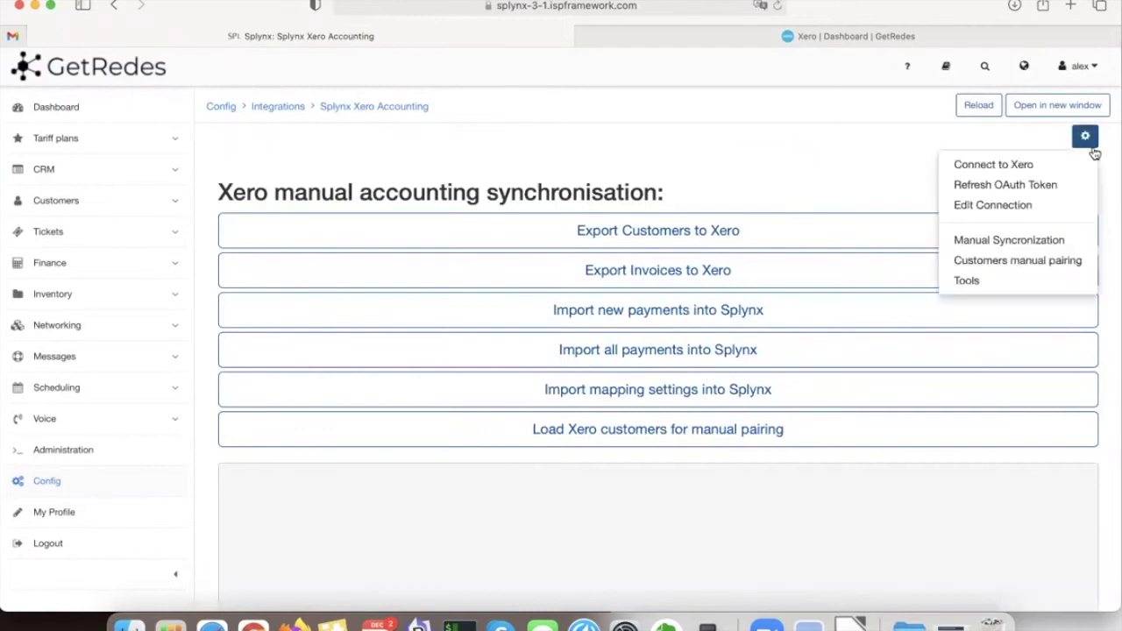
left_click(1090, 145)
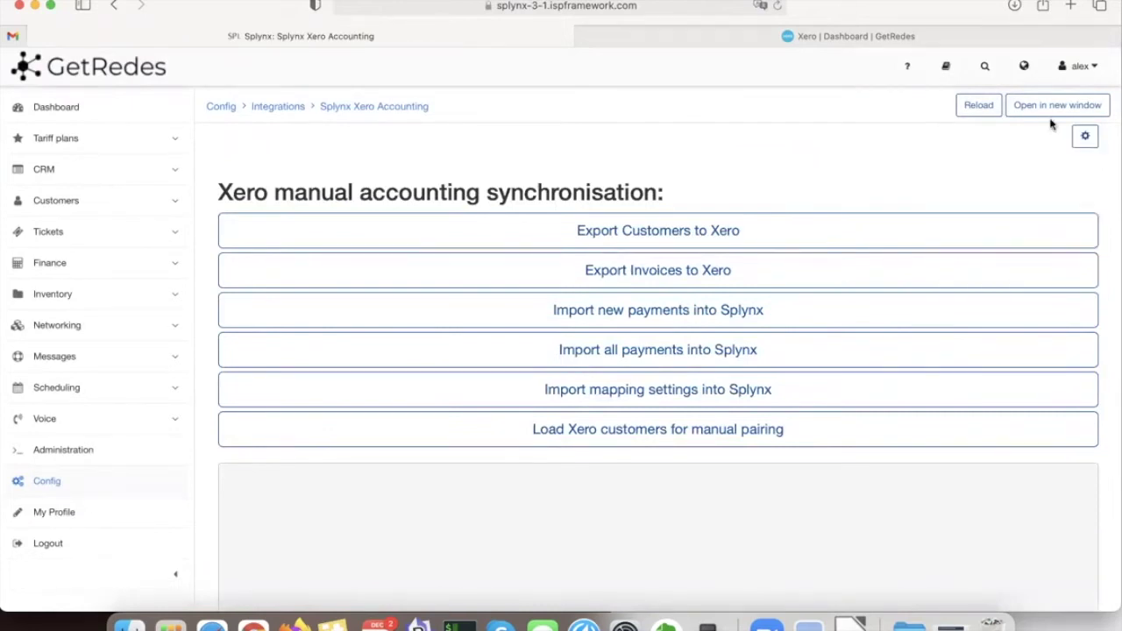
left_click(1085, 138)
left_click(991, 280)
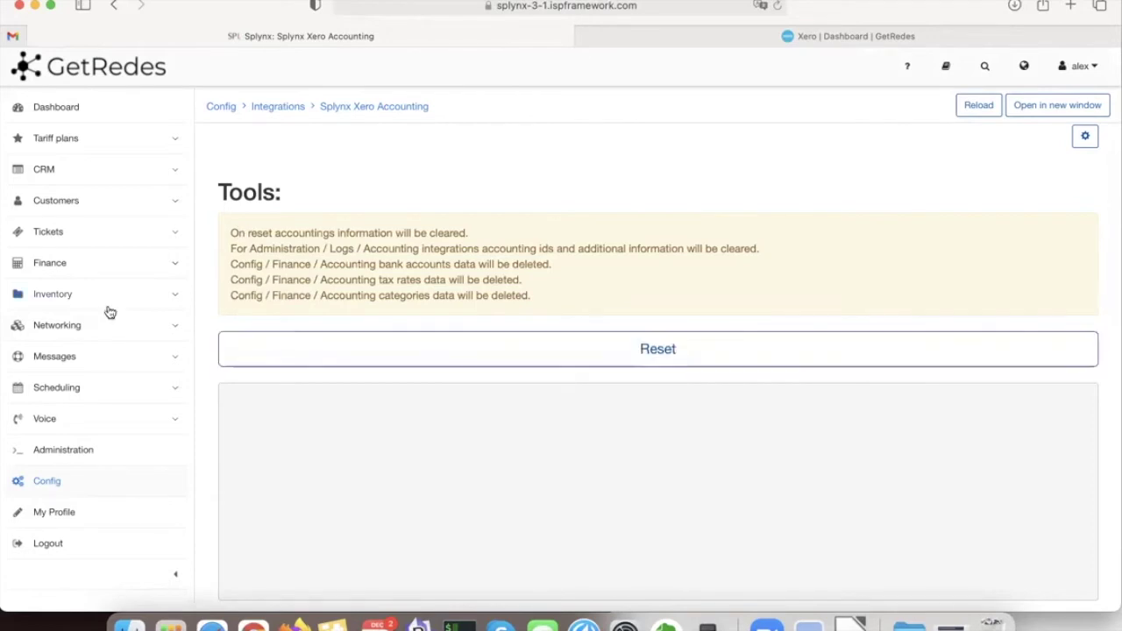
Step: Examine the customer, invoice and payment records with their accounting IDs in the Accounting integrations logs under Administration
left_click(118, 451)
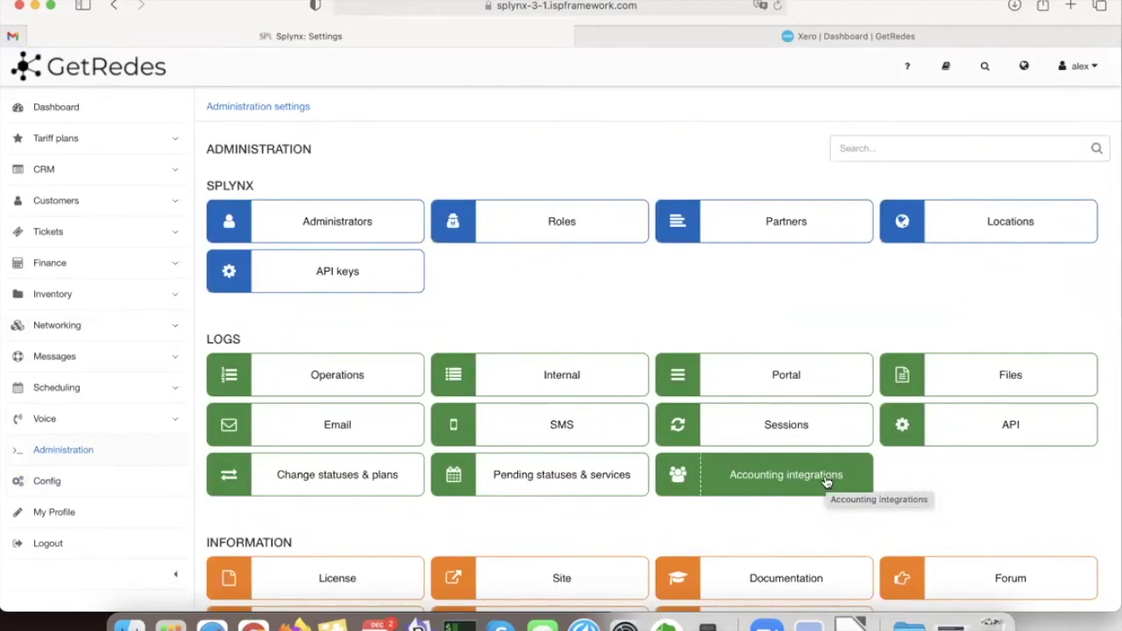
left_click(825, 481)
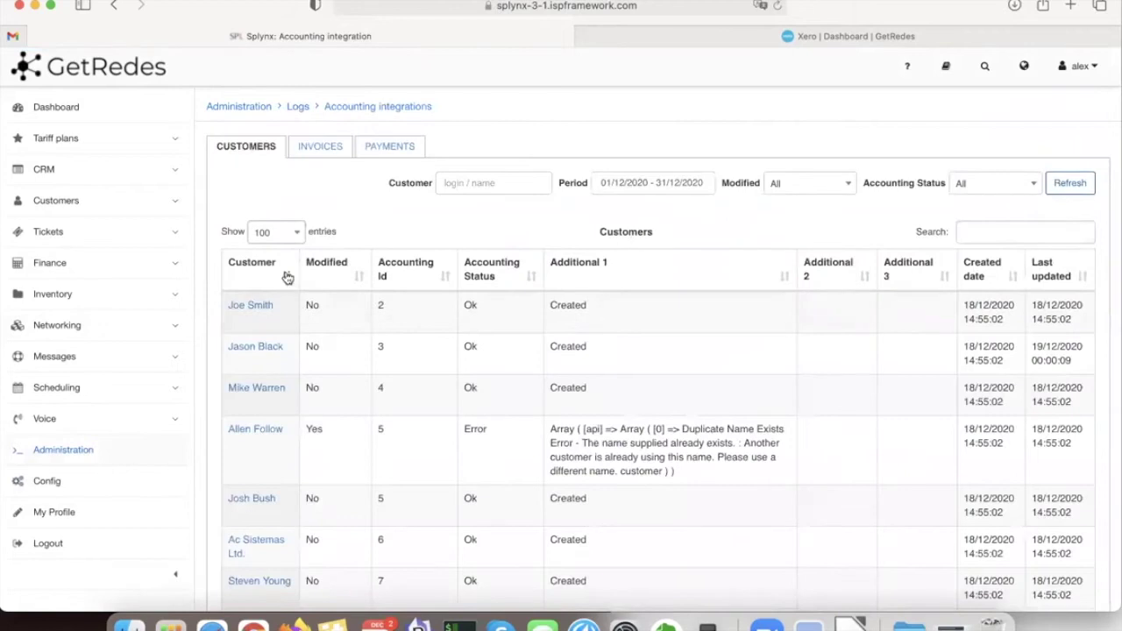
scroll(629, 232, "down", 3)
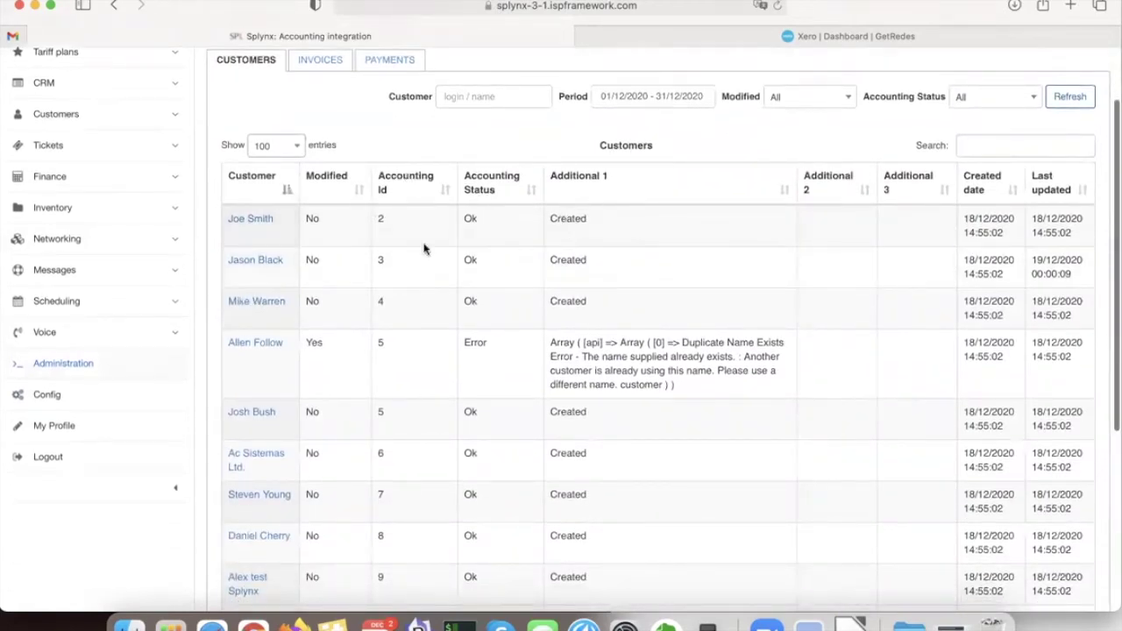
scroll(423, 248, "down", 5)
scroll(423, 248, "up", 8)
left_click(326, 155)
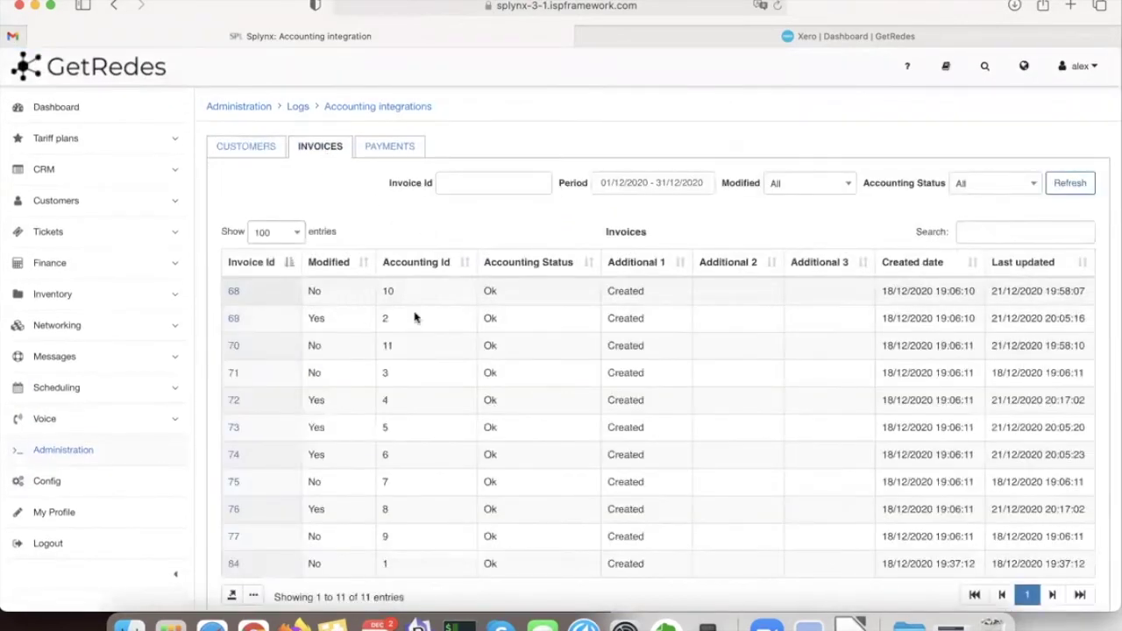
left_click(403, 148)
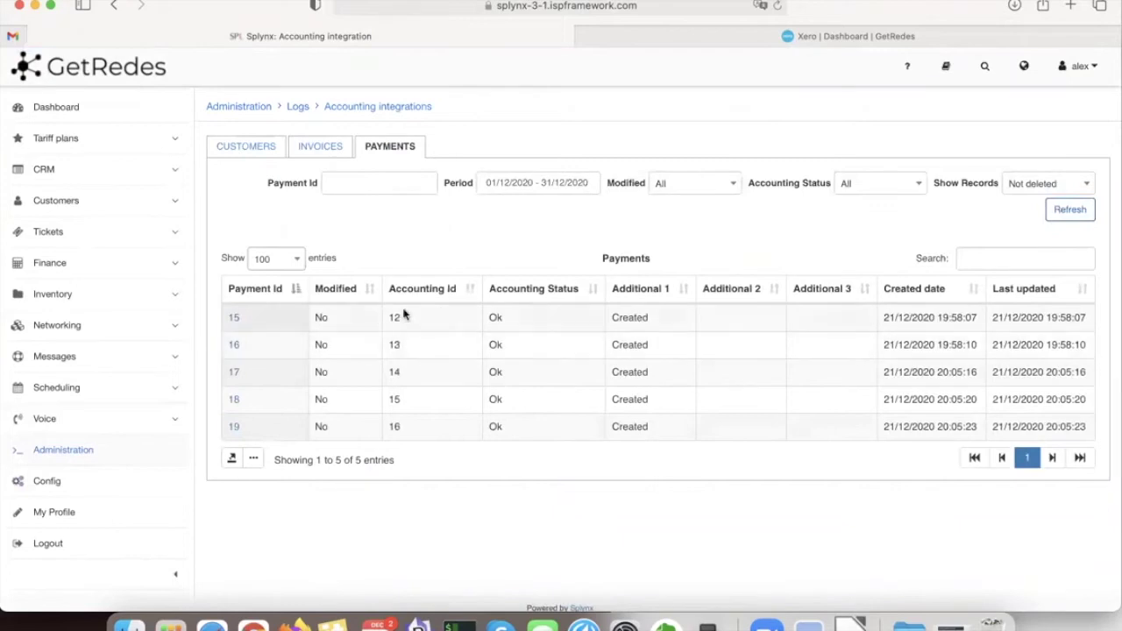
left_click(312, 148)
left_click(254, 151)
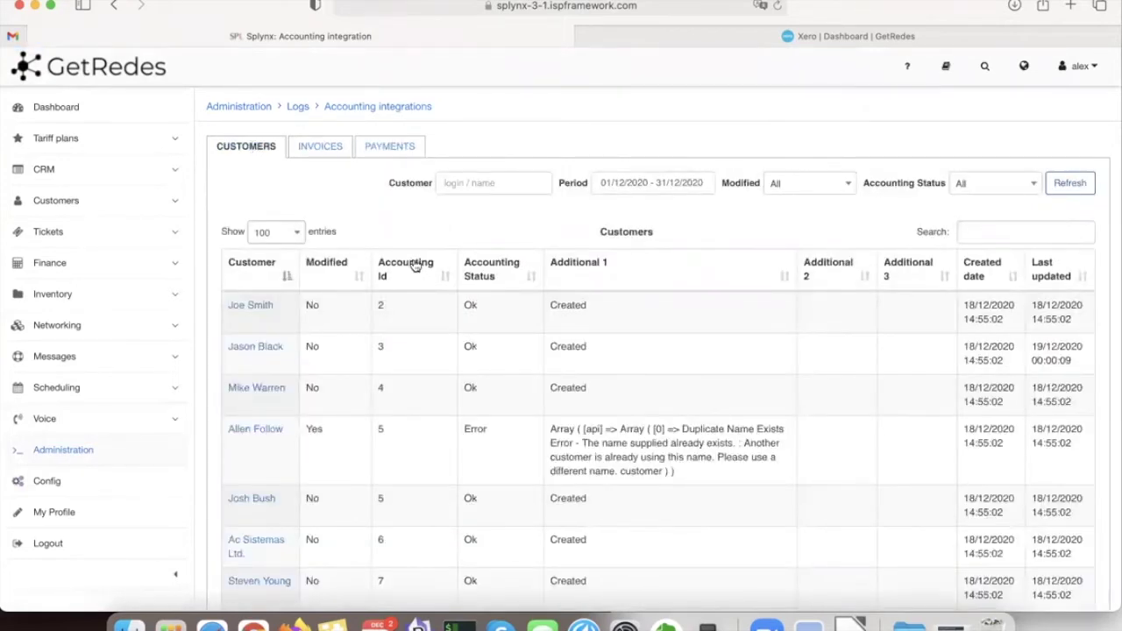
scroll(405, 449, "down", 1)
scroll(405, 449, "down", 1)
scroll(537, 314, "up", 2)
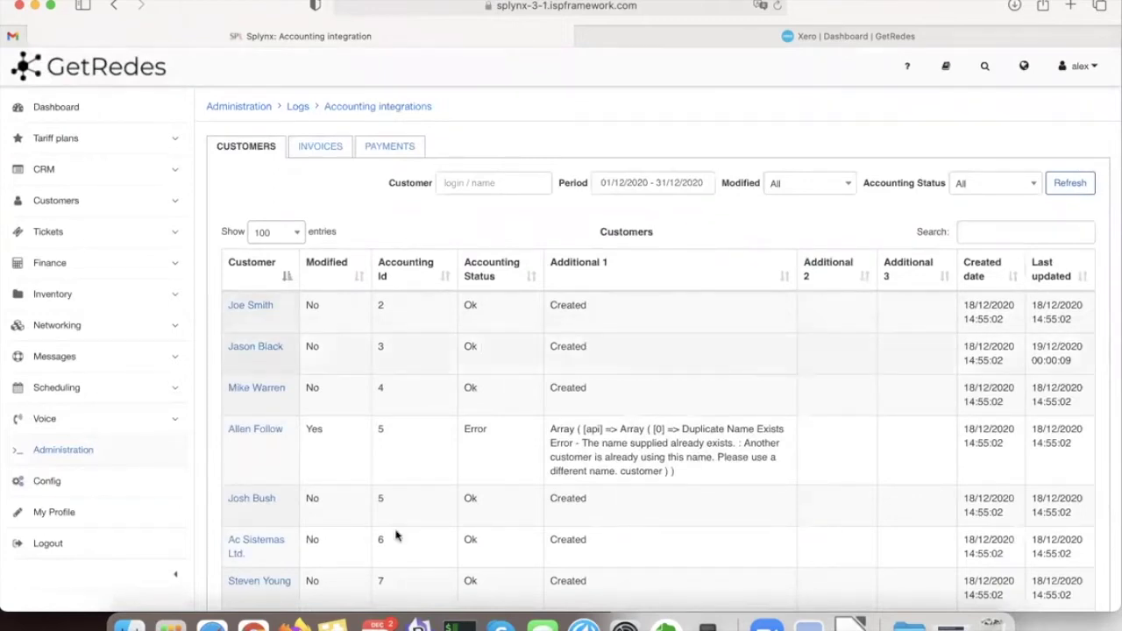
Step: Reset the stored accounting data with the Splynx Xero Accounting integration's Tools and review the reset log
left_click(66, 484)
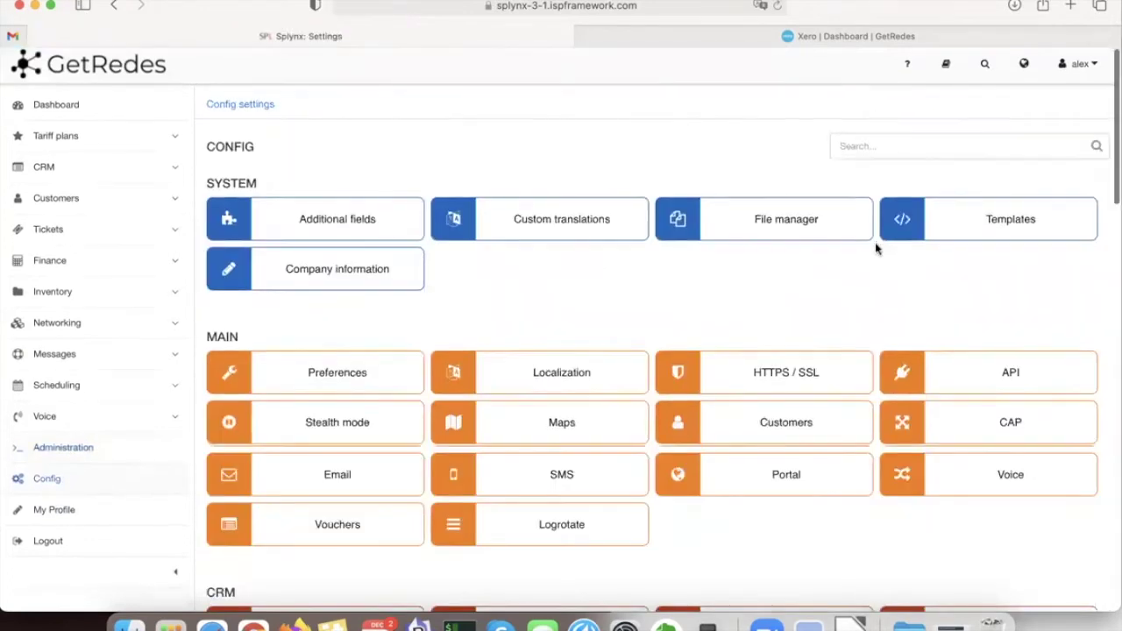
scroll(876, 248, "down", 15)
left_click(566, 343)
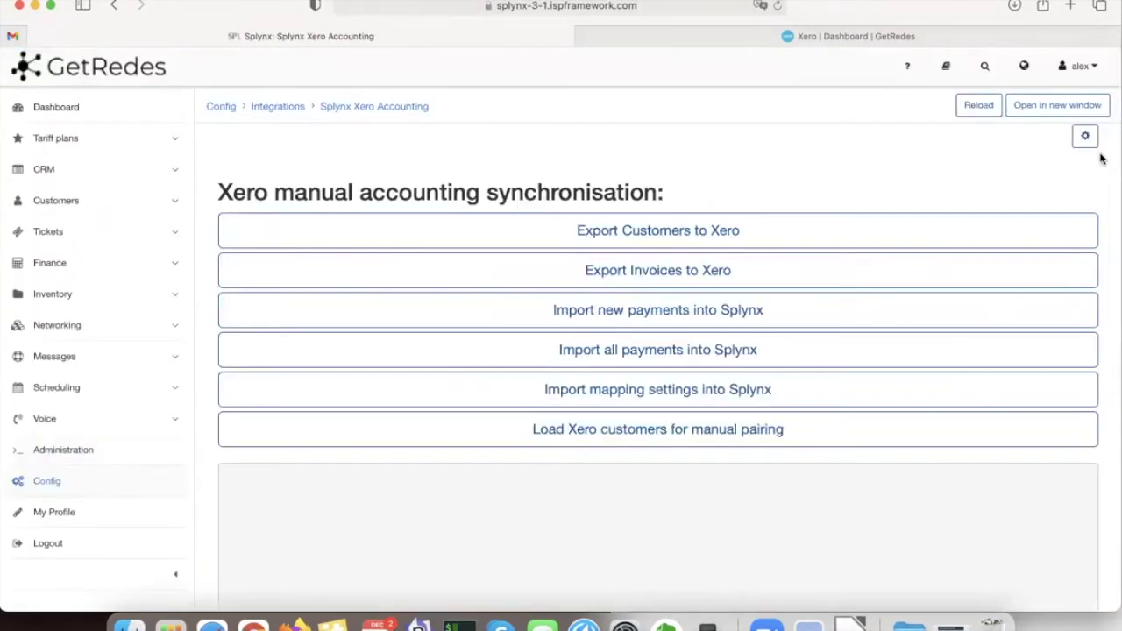
left_click(1085, 136)
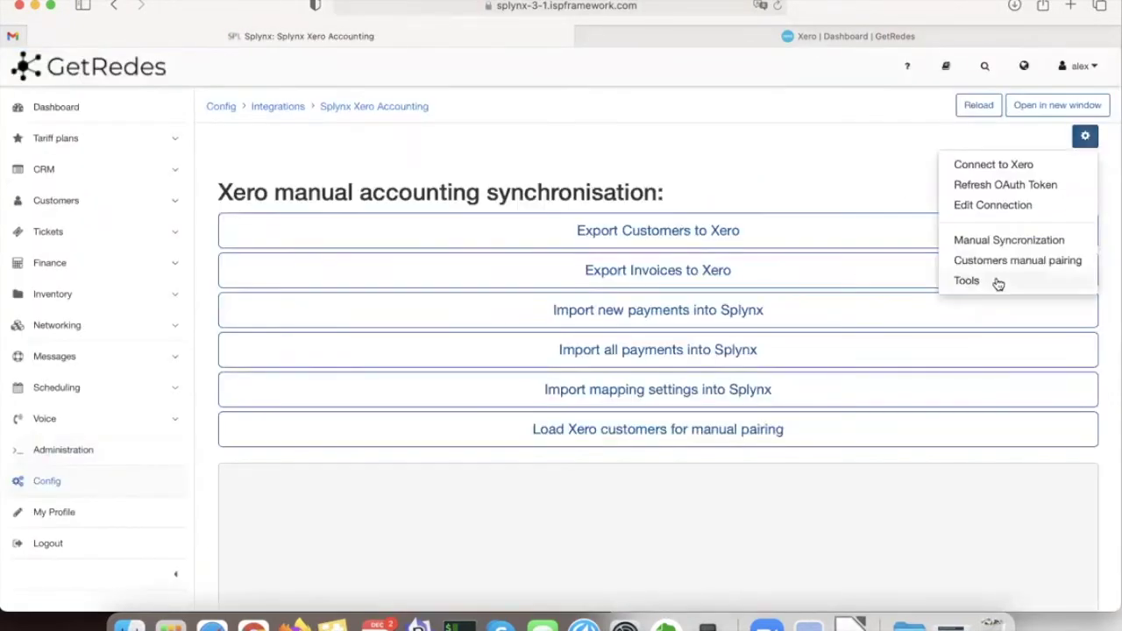
left_click(997, 283)
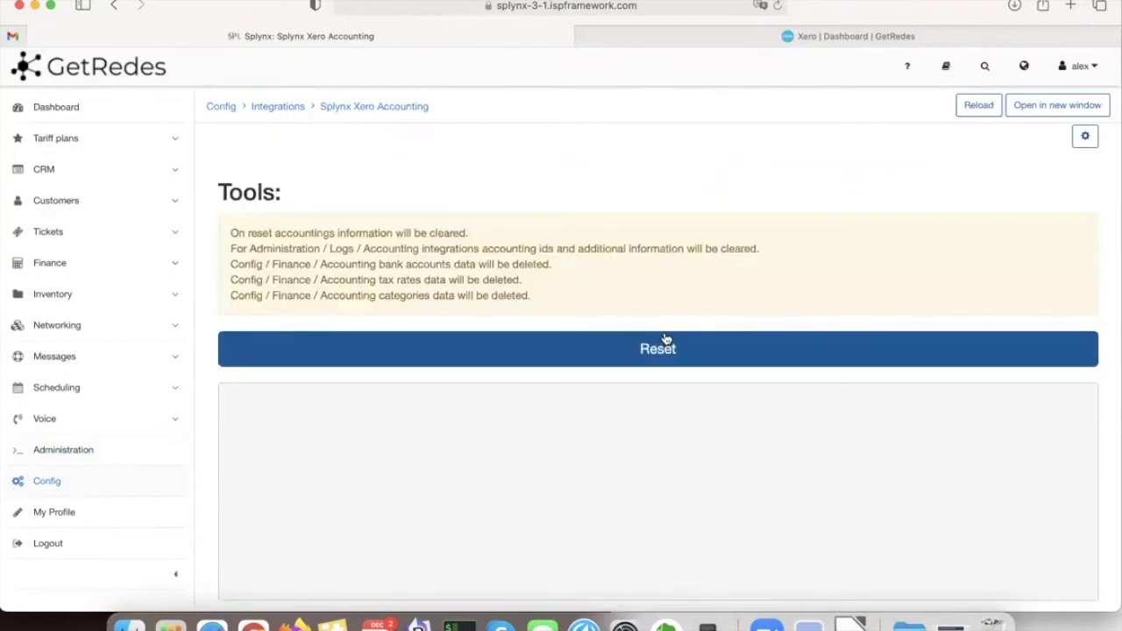
left_click(665, 342)
left_click(703, 321)
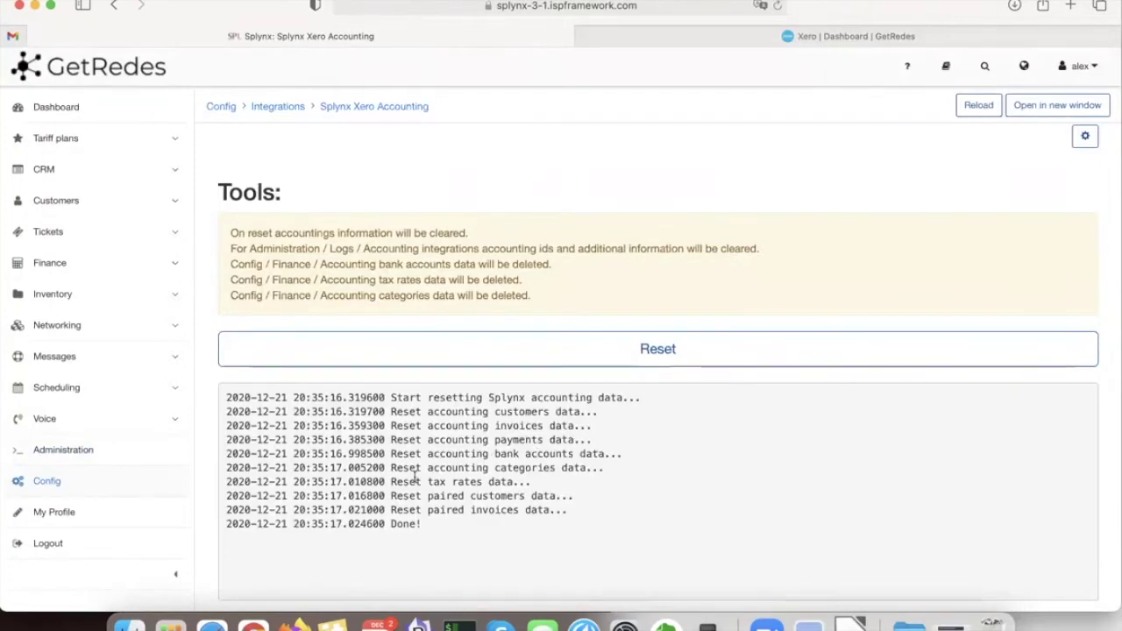
left_click_drag(392, 416, 607, 469)
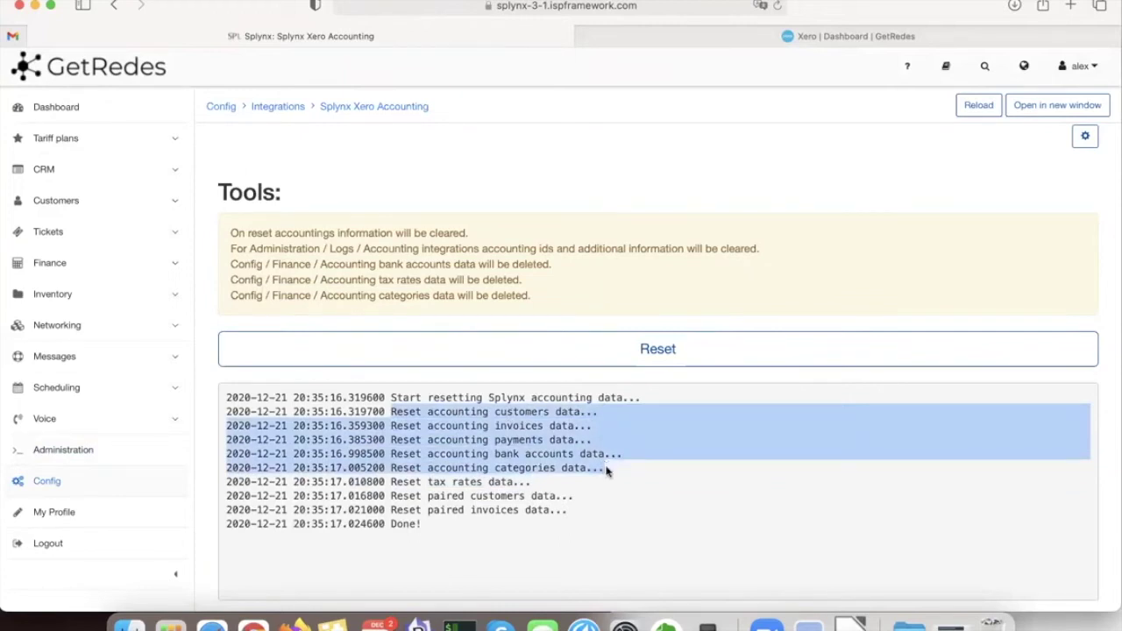
left_click(411, 487)
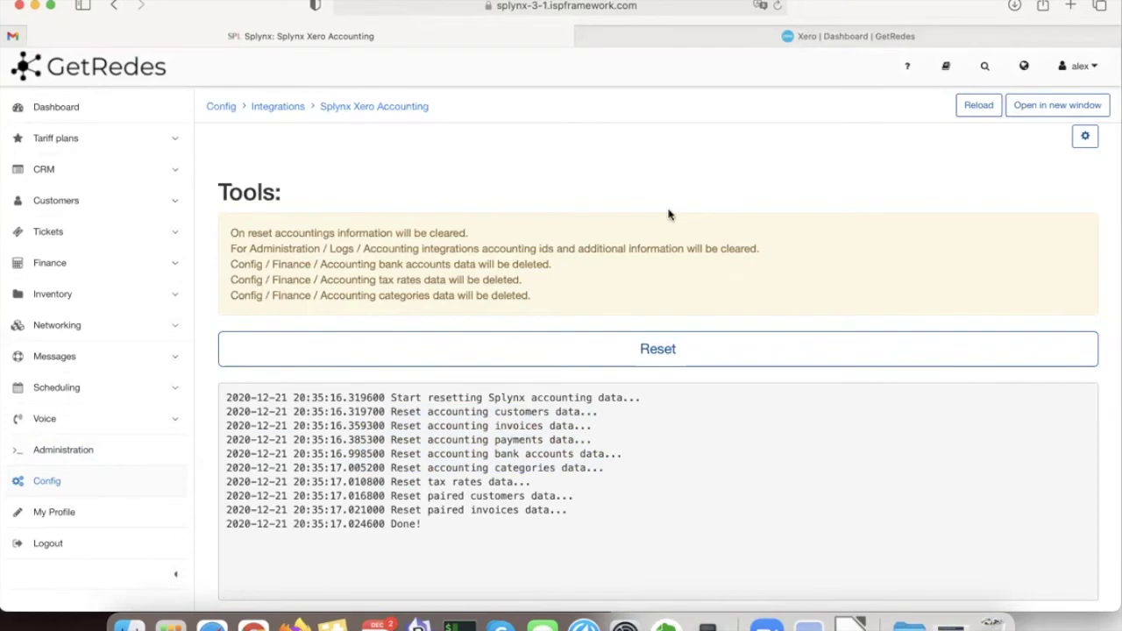
Step: Switch to the PDF in Preview and review the sync steps for taxes, bank accounts and categories
left_click(810, 626)
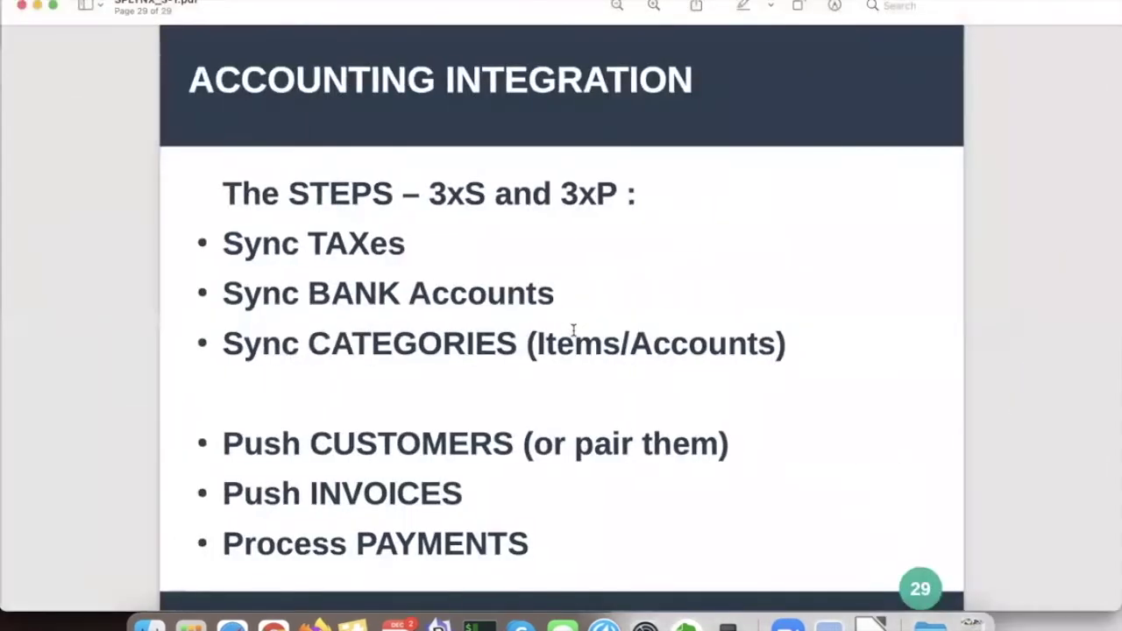
triple_click(268, 243)
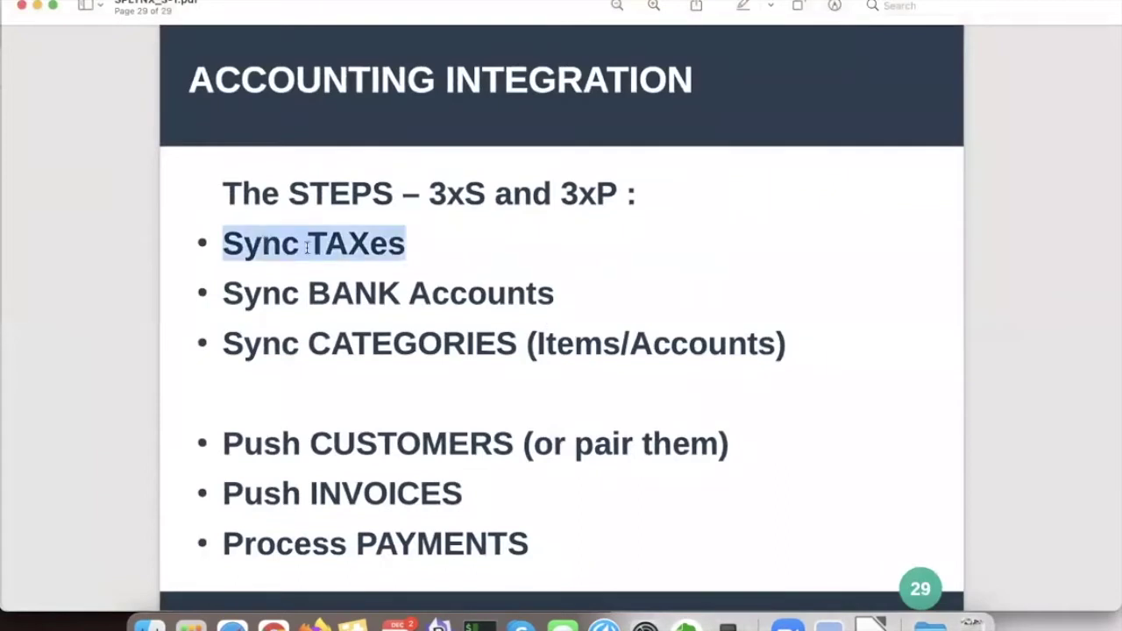
triple_click(273, 291)
triple_click(290, 344)
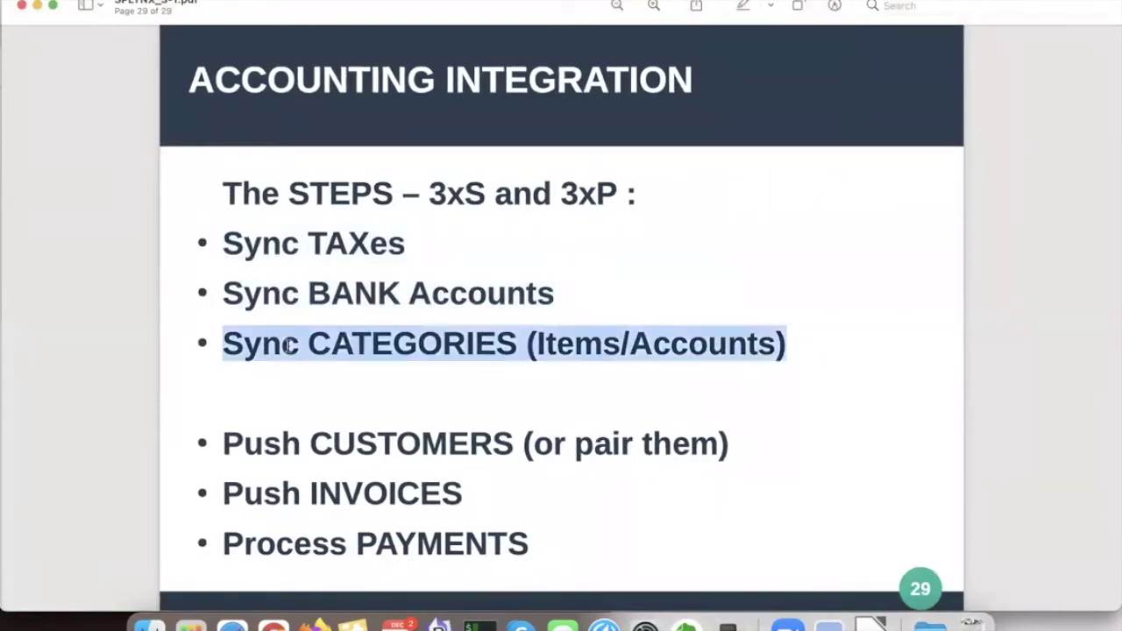
left_click(323, 345)
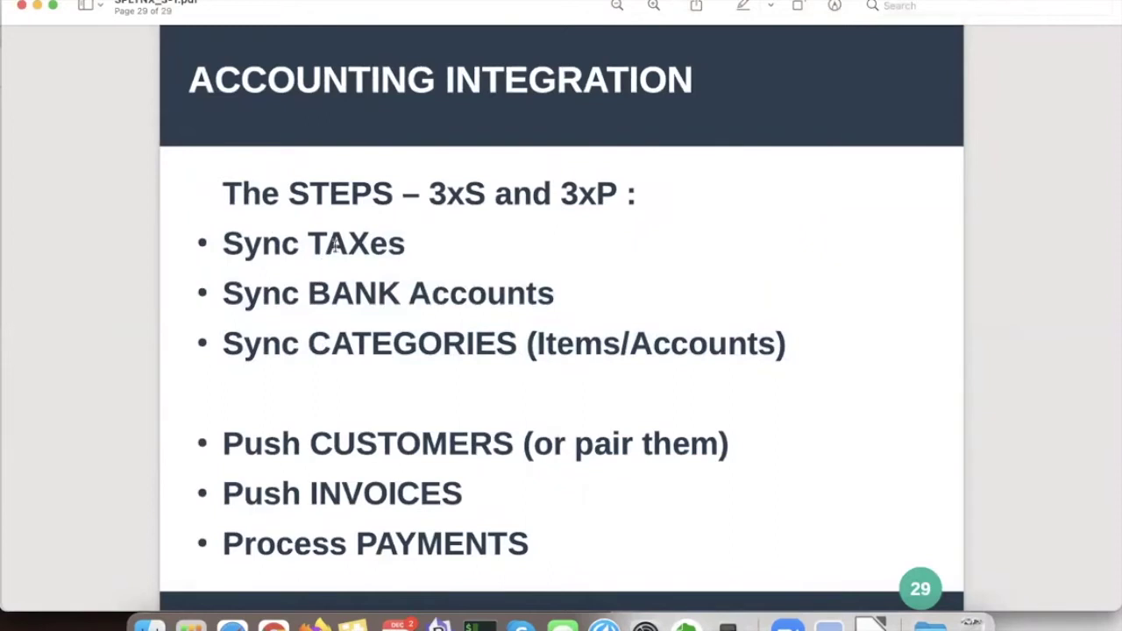
Step: Switch back to Safari, find the Accounting tax rates settings in Splynx's Config with "Accounting" and review the Default (21%) mapping
left_click(232, 624)
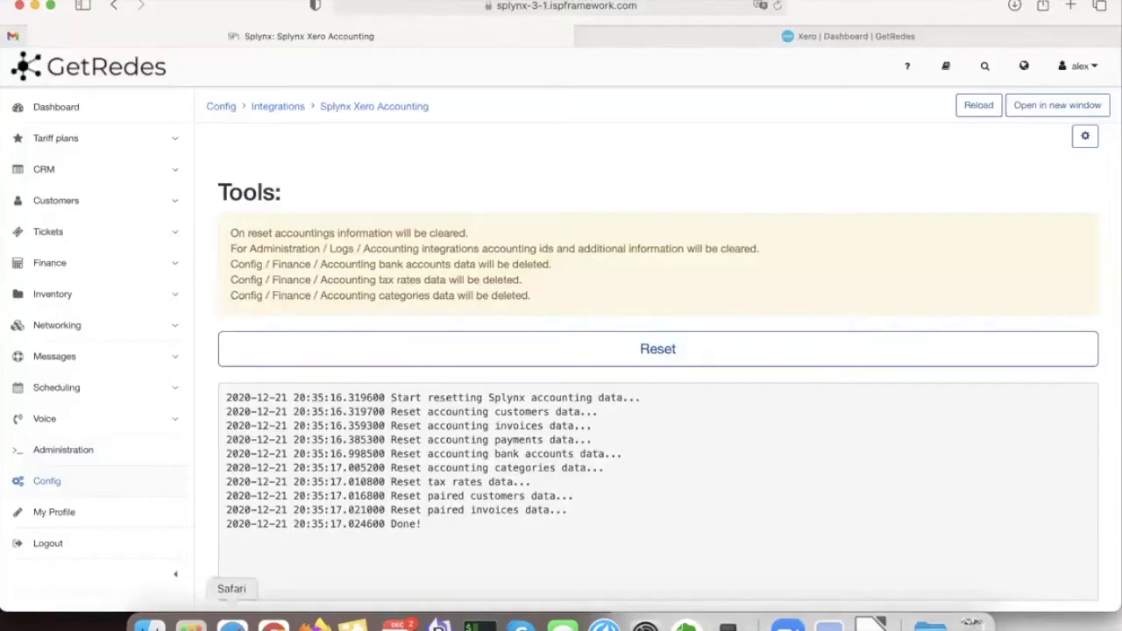
left_click(47, 481)
type("Accounting")
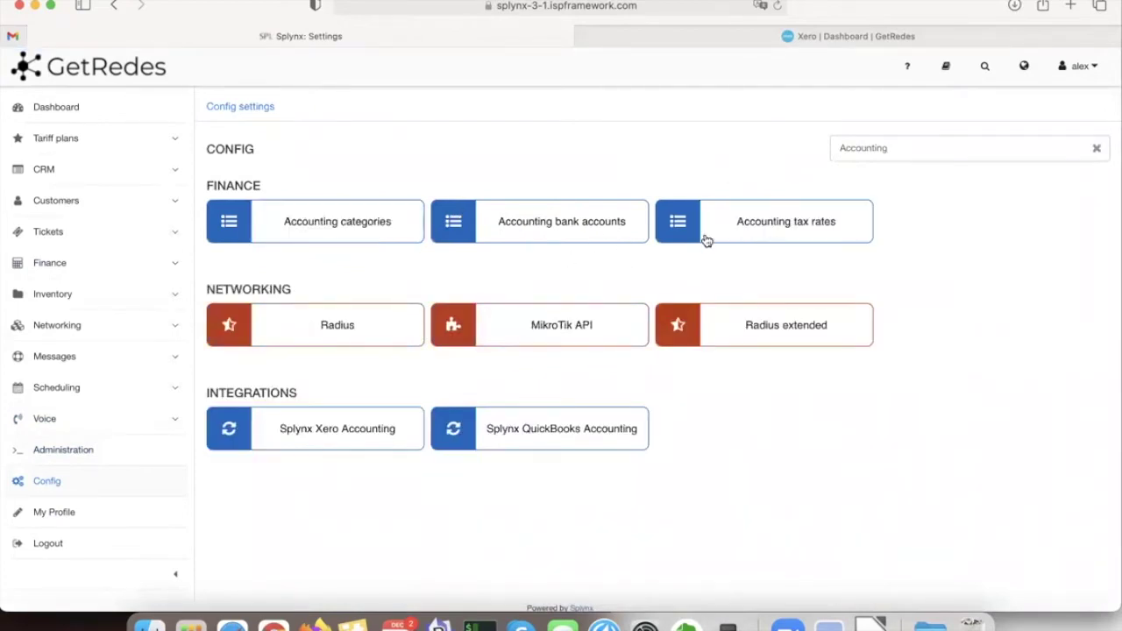
left_click(845, 235)
scroll(666, 219, "down", 1)
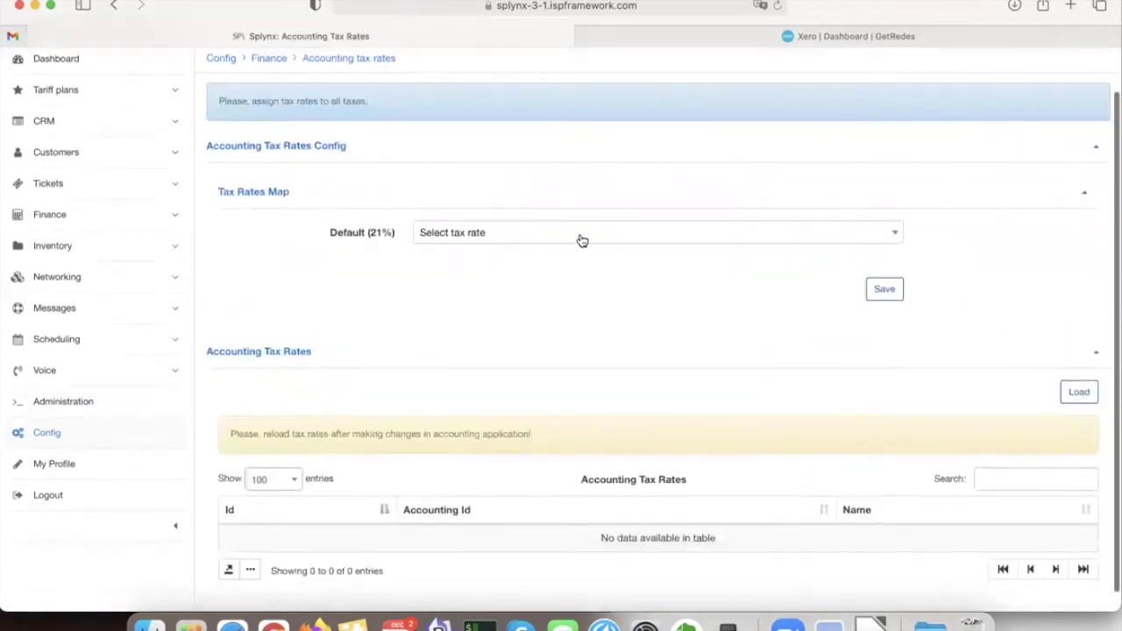
left_click(581, 240)
left_click(372, 234)
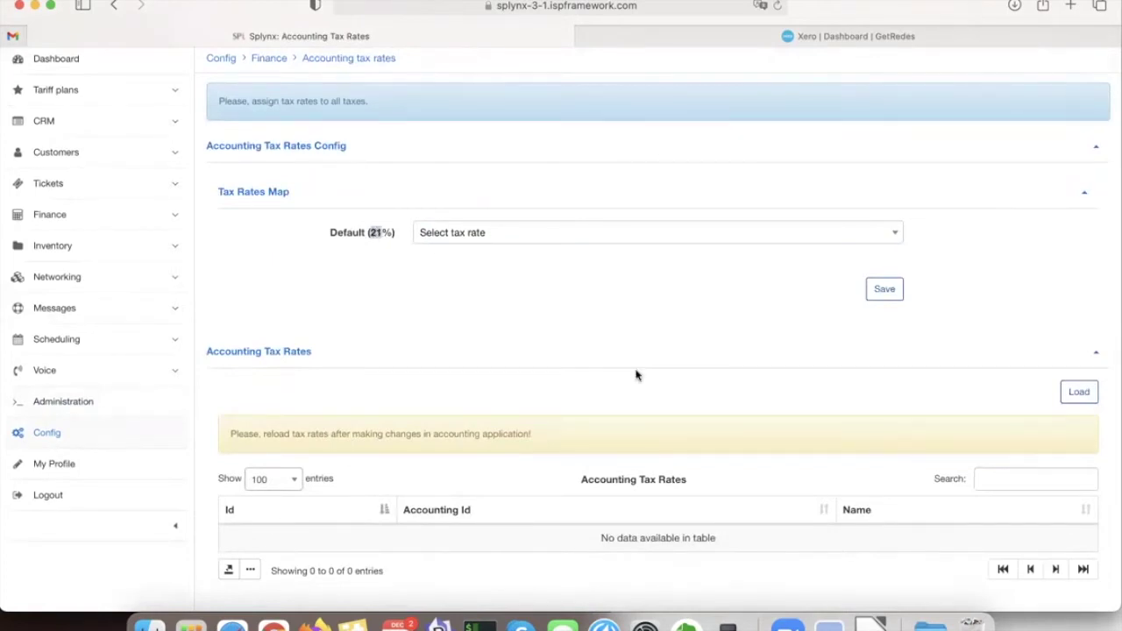
scroll(685, 371, "up", 1)
scroll(1021, 327, "down", 1)
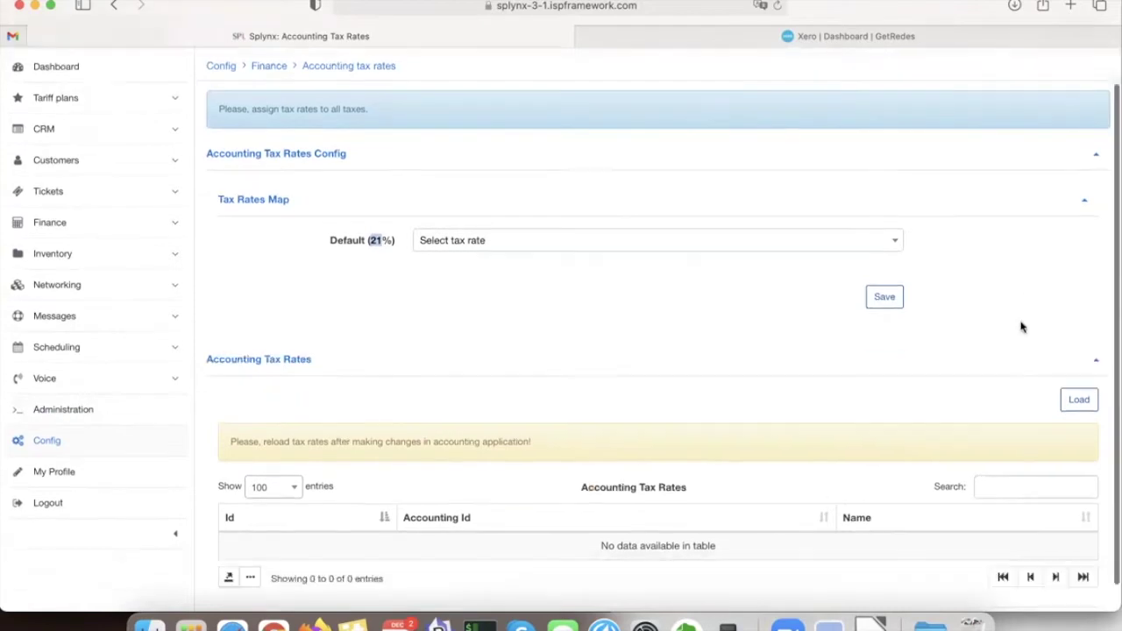
Step: Load the accounting tax rates from Xero into Splynx and dismiss the notifications
scroll(1021, 327, "down", 1)
left_click(1078, 371)
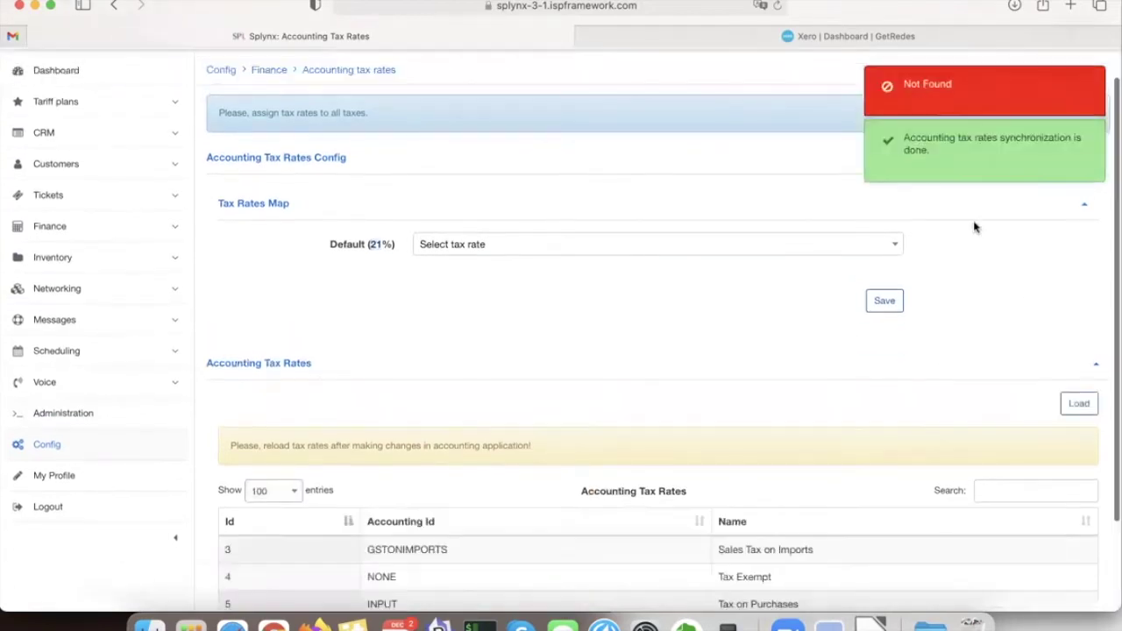
scroll(944, 285, "down", 3)
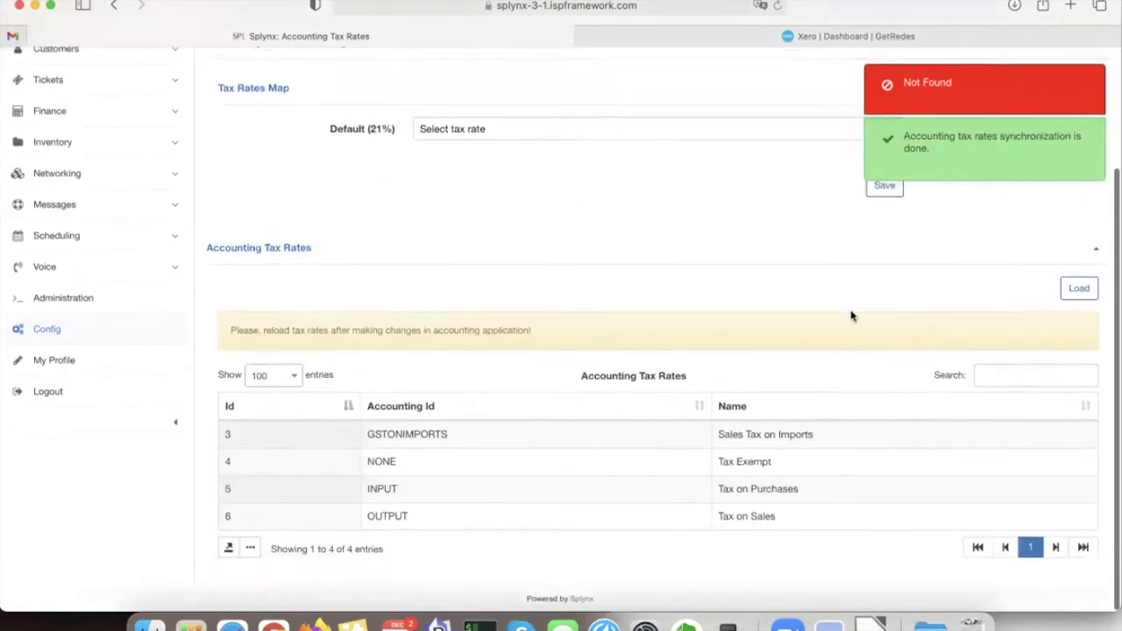
left_click(965, 149)
left_click(978, 98)
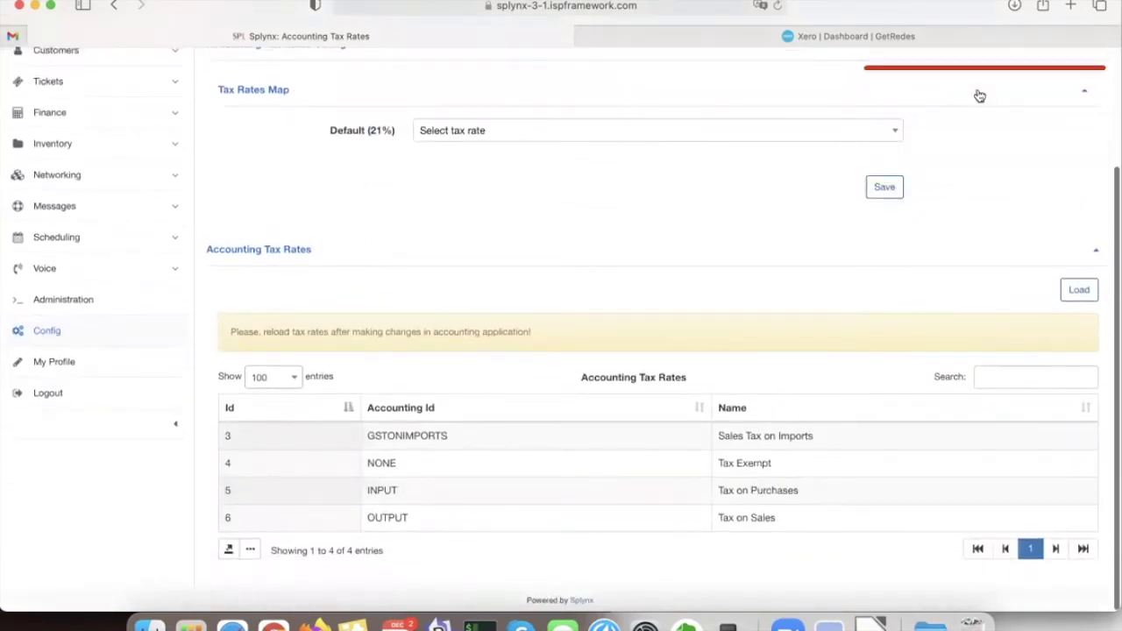
Step: Examine the names and accounting IDs of the loaded tax rates
triple_click(386, 499)
double_click(755, 463)
double_click(779, 437)
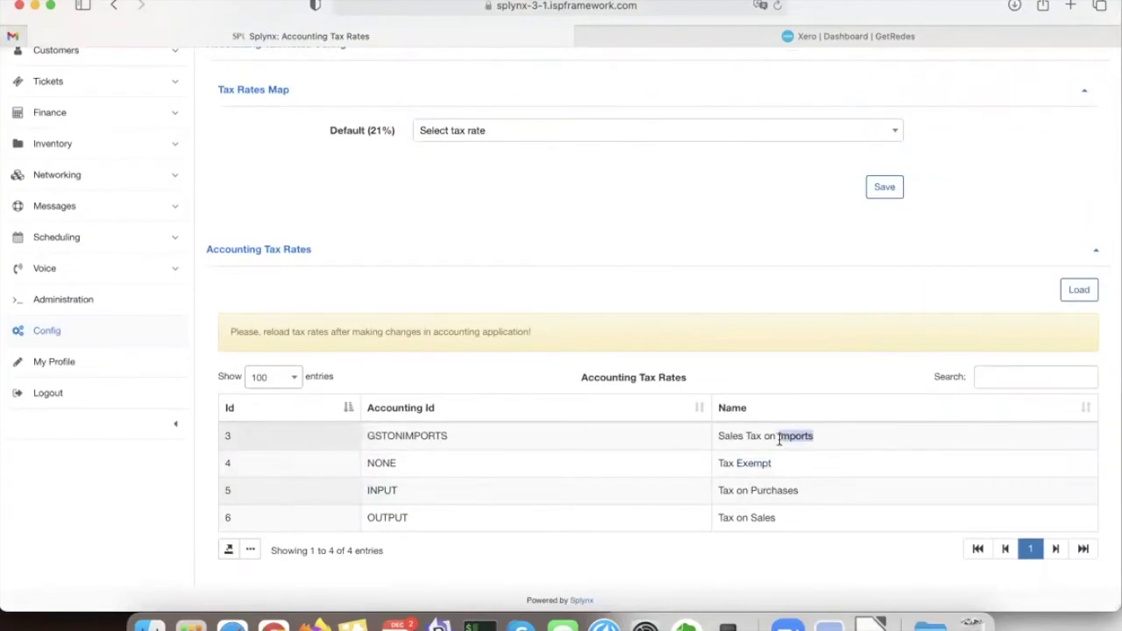
left_click(774, 502)
double_click(779, 491)
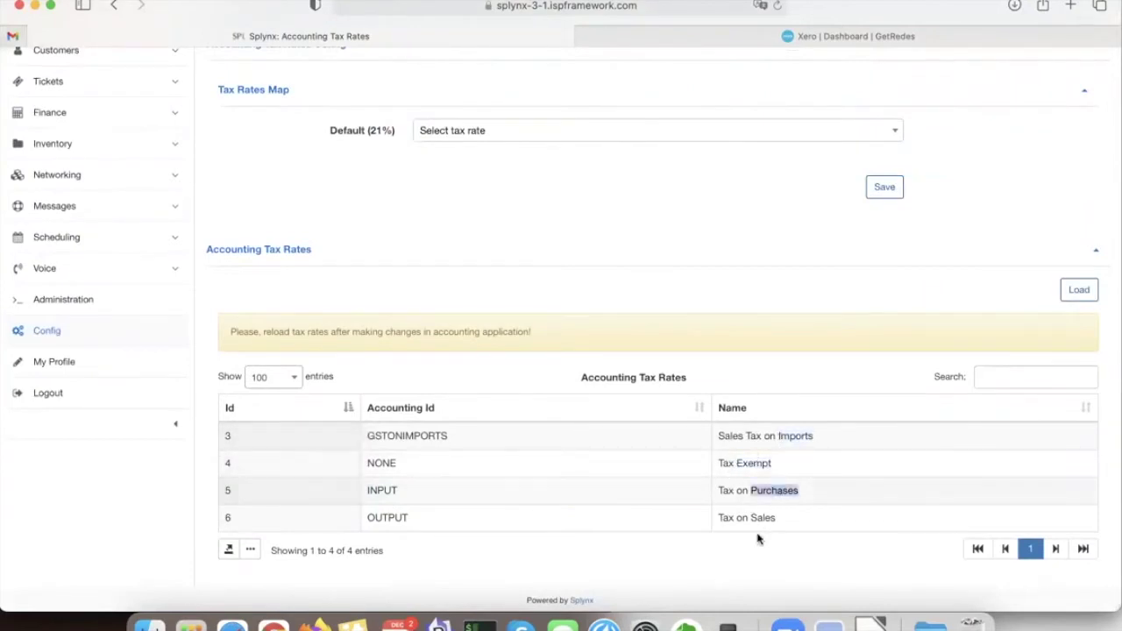
left_click(759, 516)
double_click(761, 517)
left_click(766, 517)
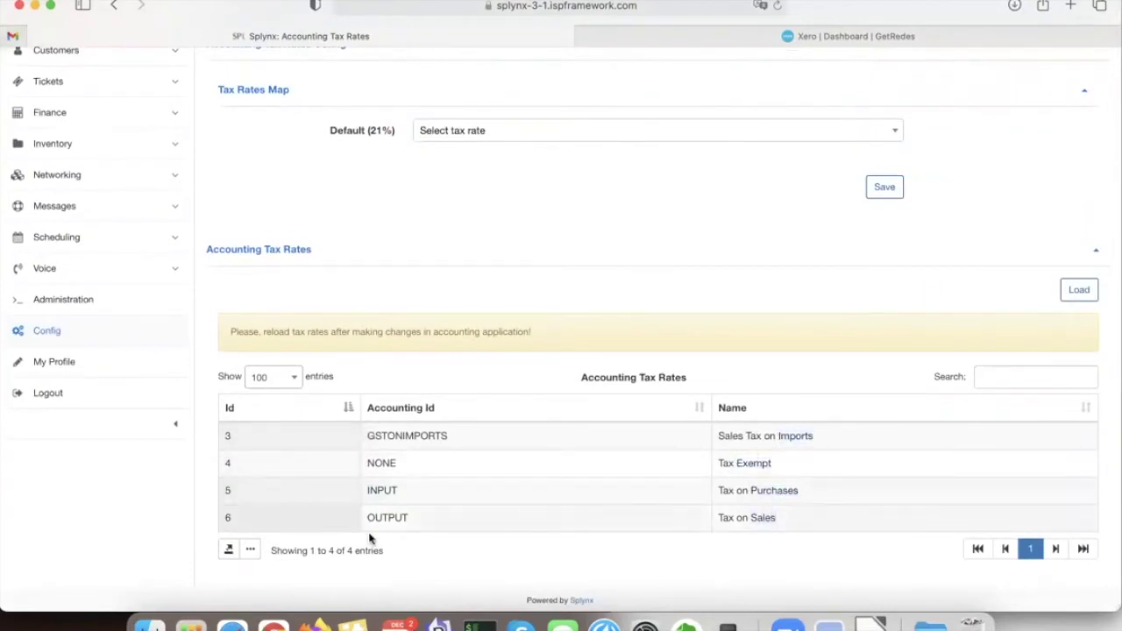
Step: Map the Default (21%) tax to the Tax on Sales rate
left_click(489, 131)
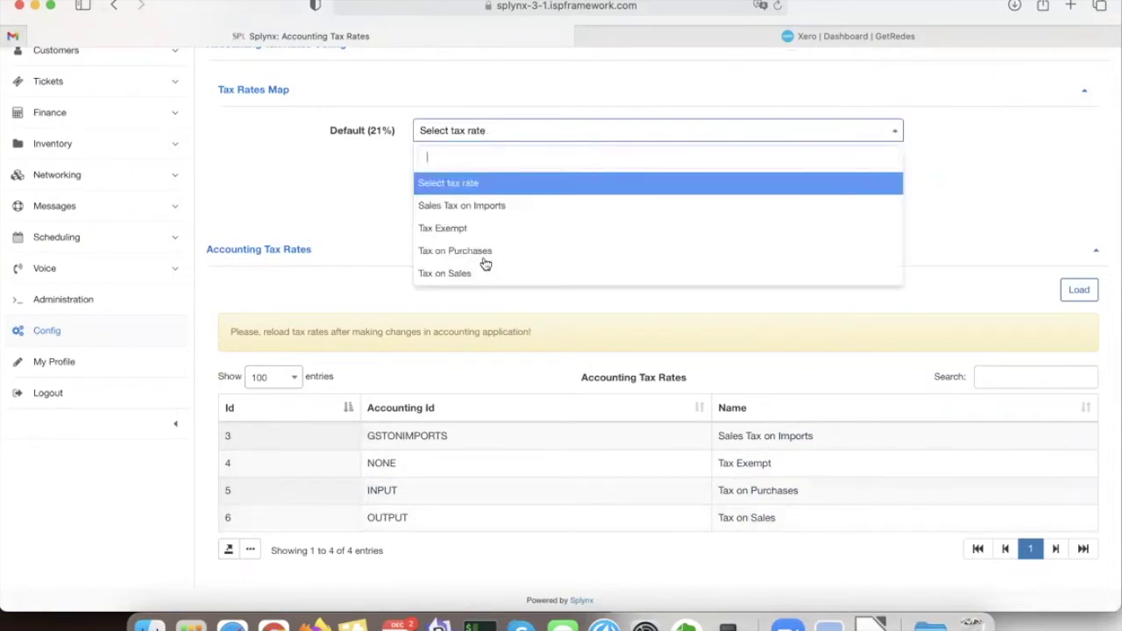
left_click(539, 272)
scroll(421, 265, "up", 3)
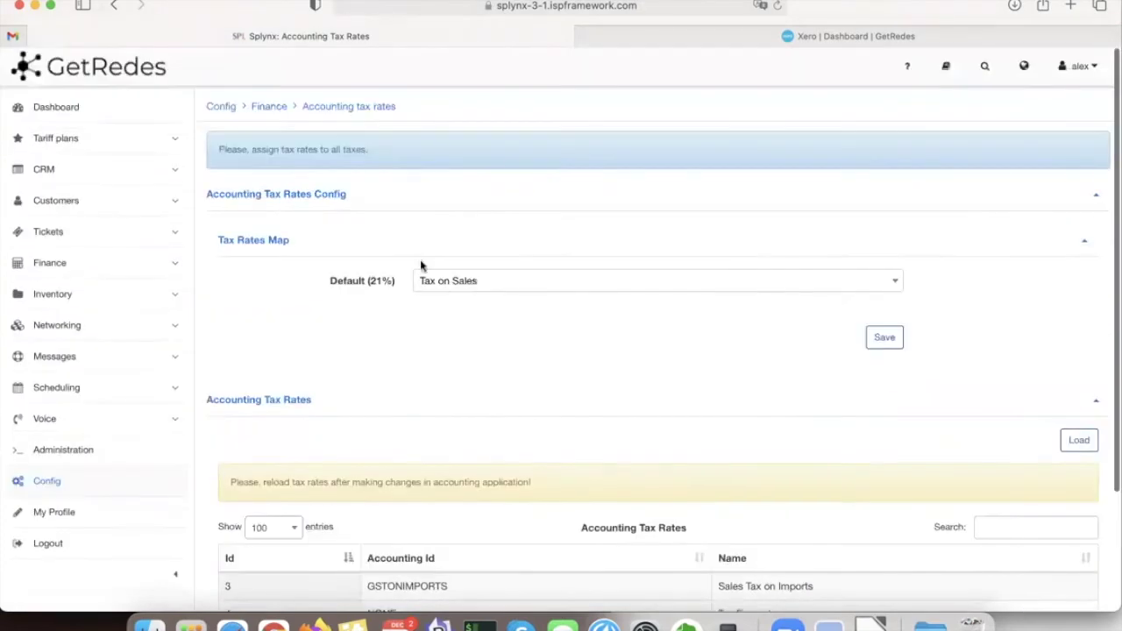
Step: Switch to Xero, open Tax rates in the advanced accounting settings and inspect the Sales Tax on Imports rate without changing it
left_click(864, 34)
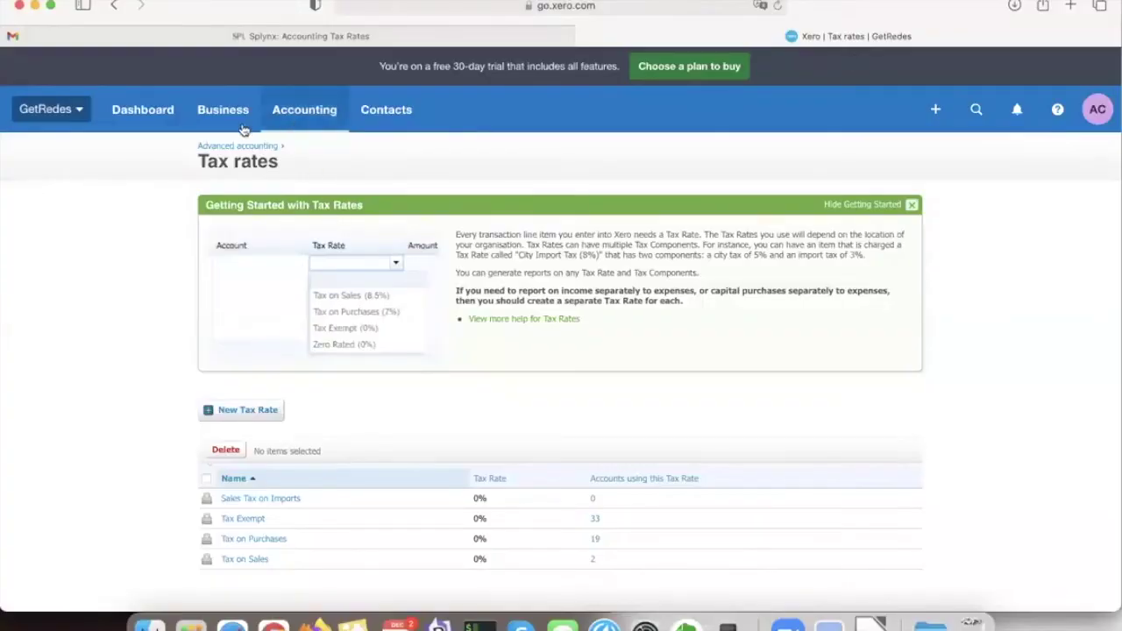
left_click(286, 112)
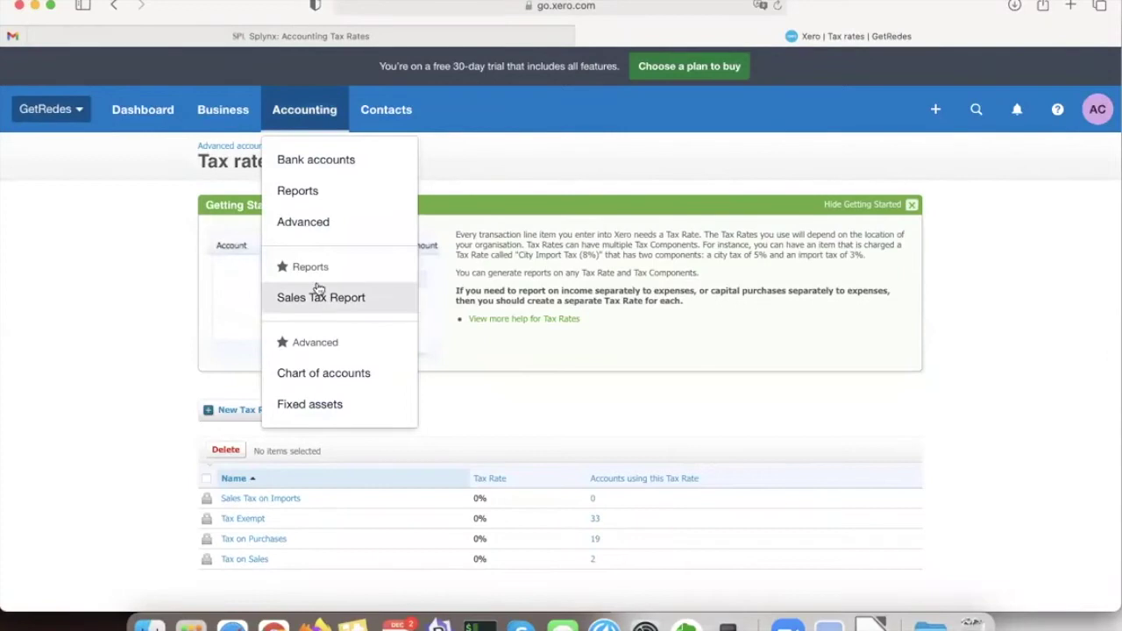
left_click(309, 222)
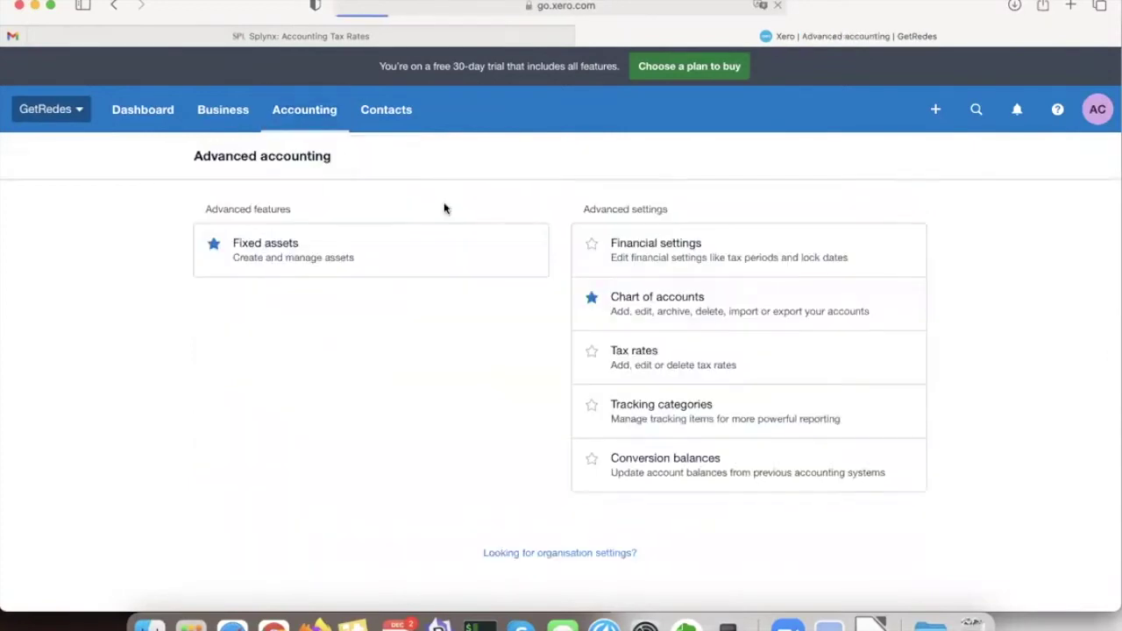
left_click(659, 353)
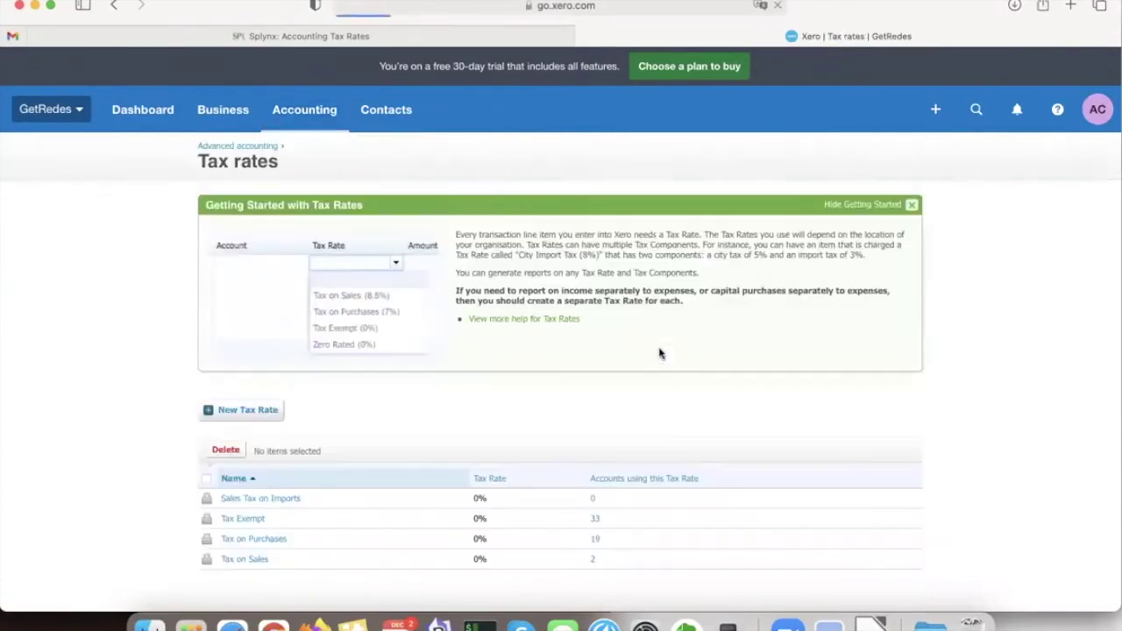
scroll(272, 456, "down", 1)
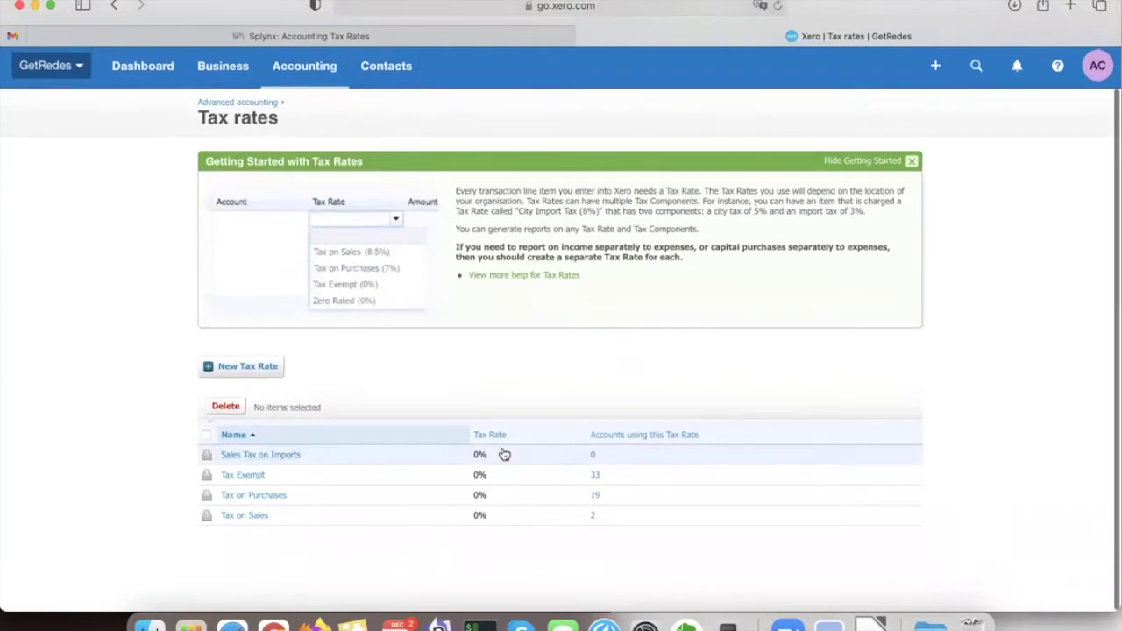
left_click(283, 454)
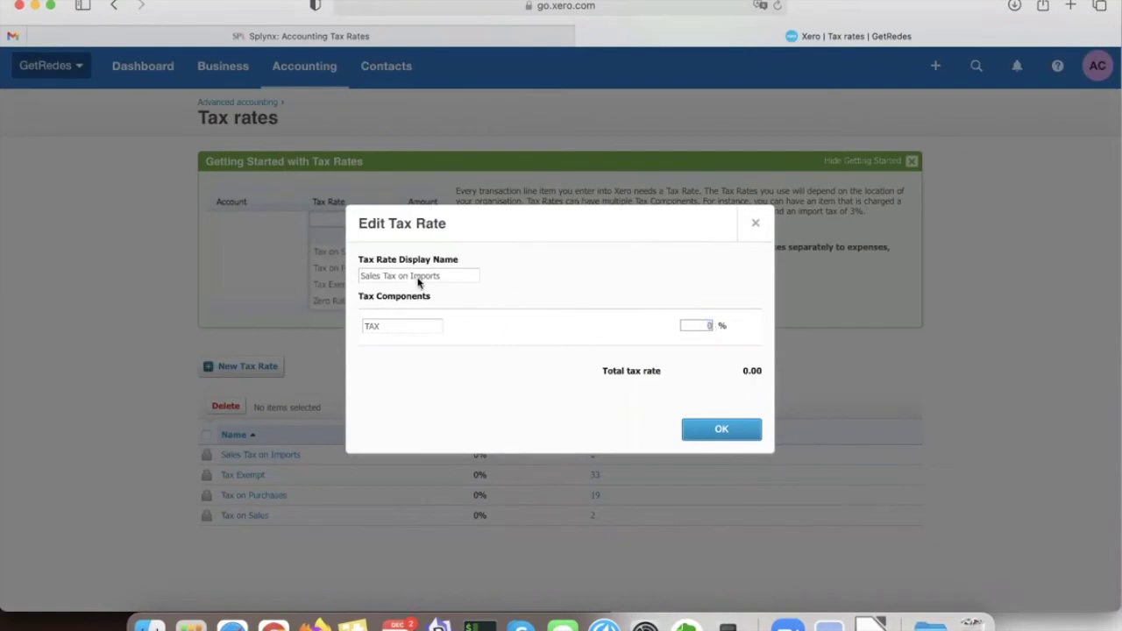
left_click(754, 224)
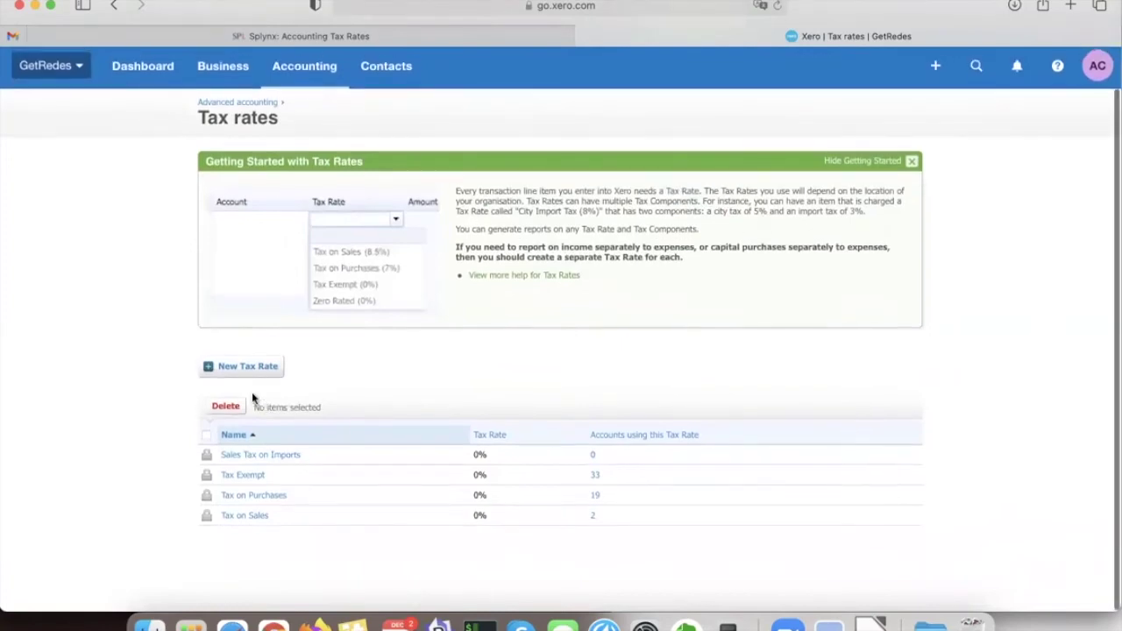
Step: Add a new tax rate named VAT with a 21% component in Xero, save it and check its entry
left_click(241, 367)
type("VA")
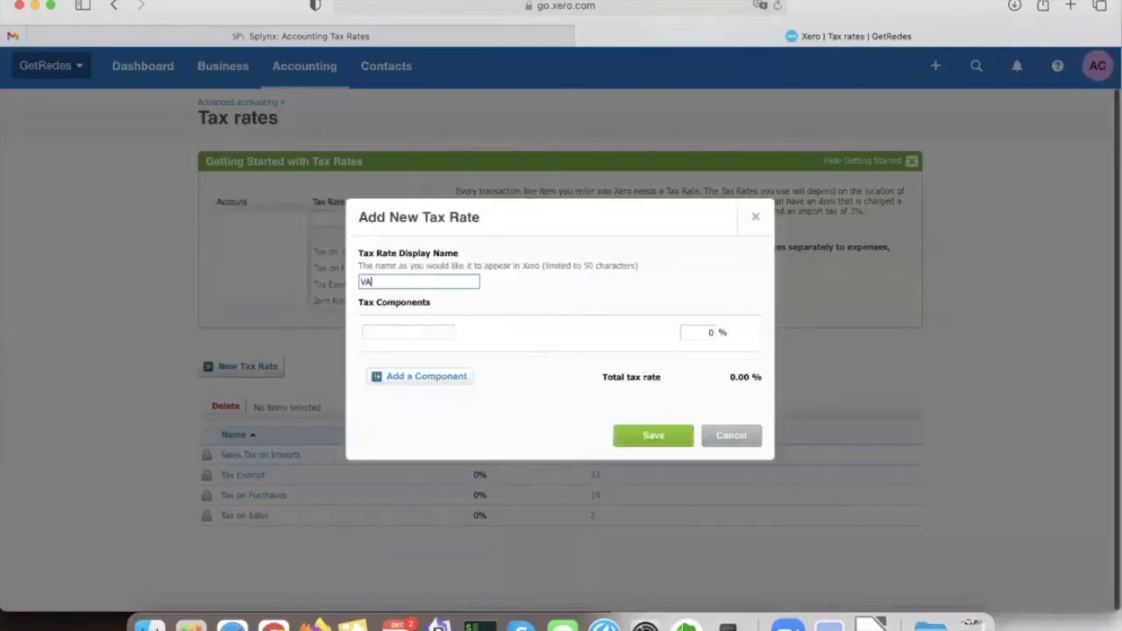
type("T")
left_click(391, 332)
double_click(693, 331)
type("21")
left_click(696, 389)
left_click(652, 441)
scroll(304, 466, "down", 2)
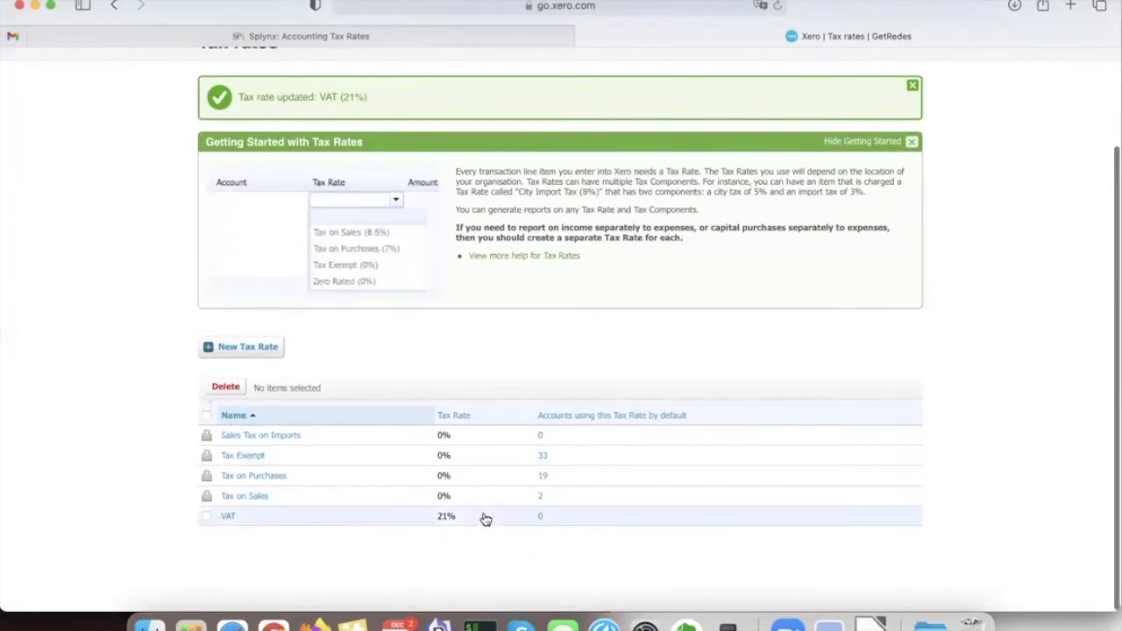
left_click(440, 516)
left_click(731, 435)
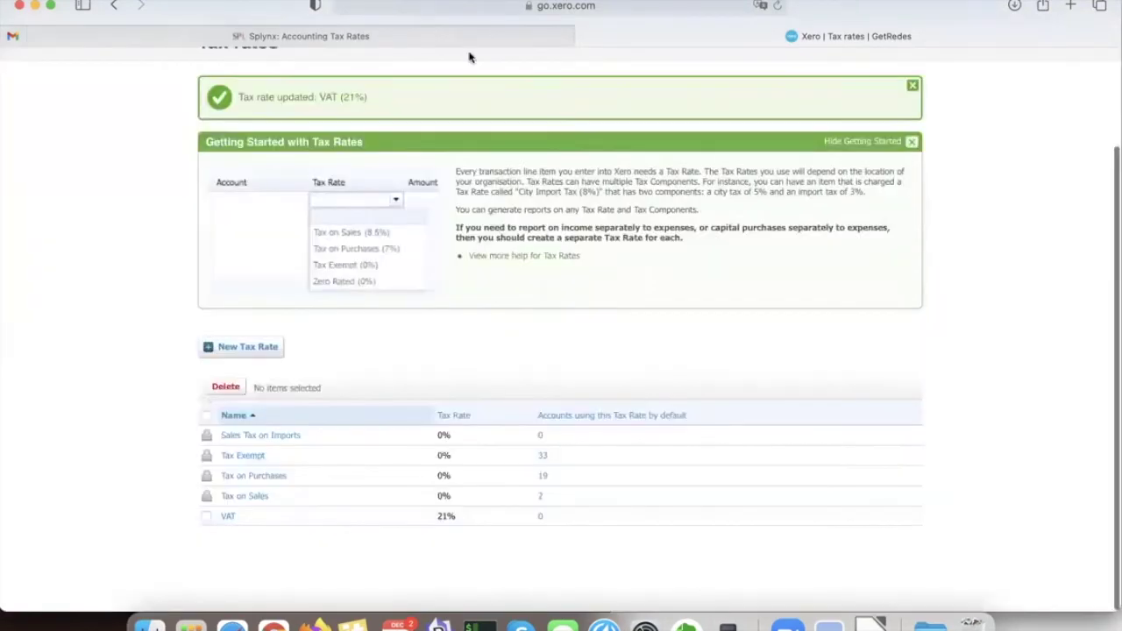
Step: Return to Splynx, reload the accounting tax rates from Xero and check the VAT entry's accounting ID
left_click(396, 39)
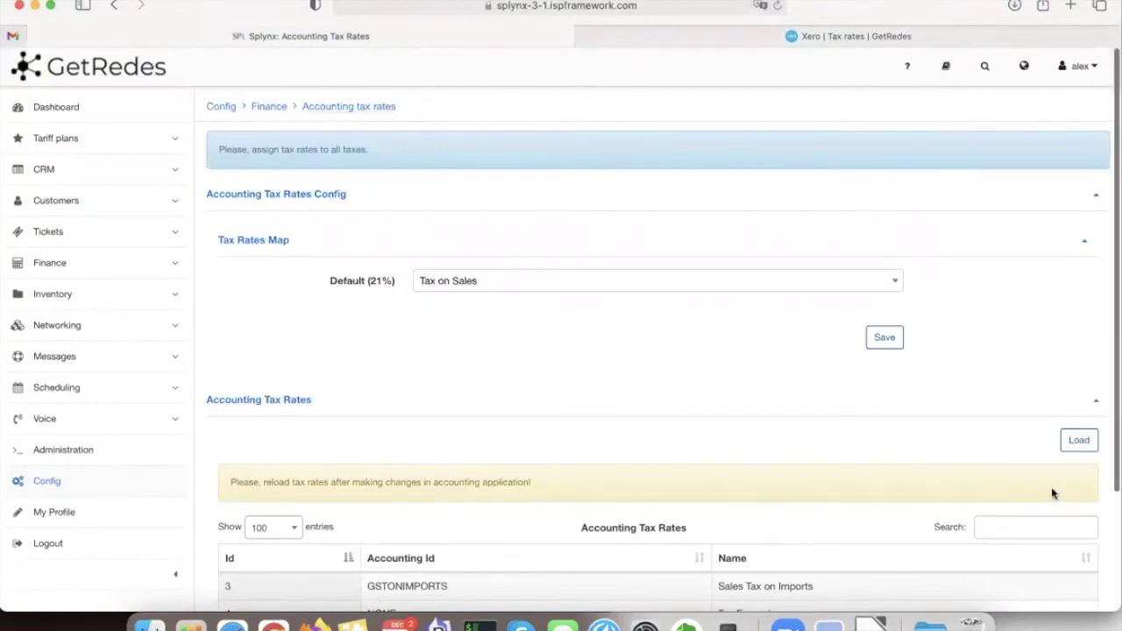
left_click(1081, 443)
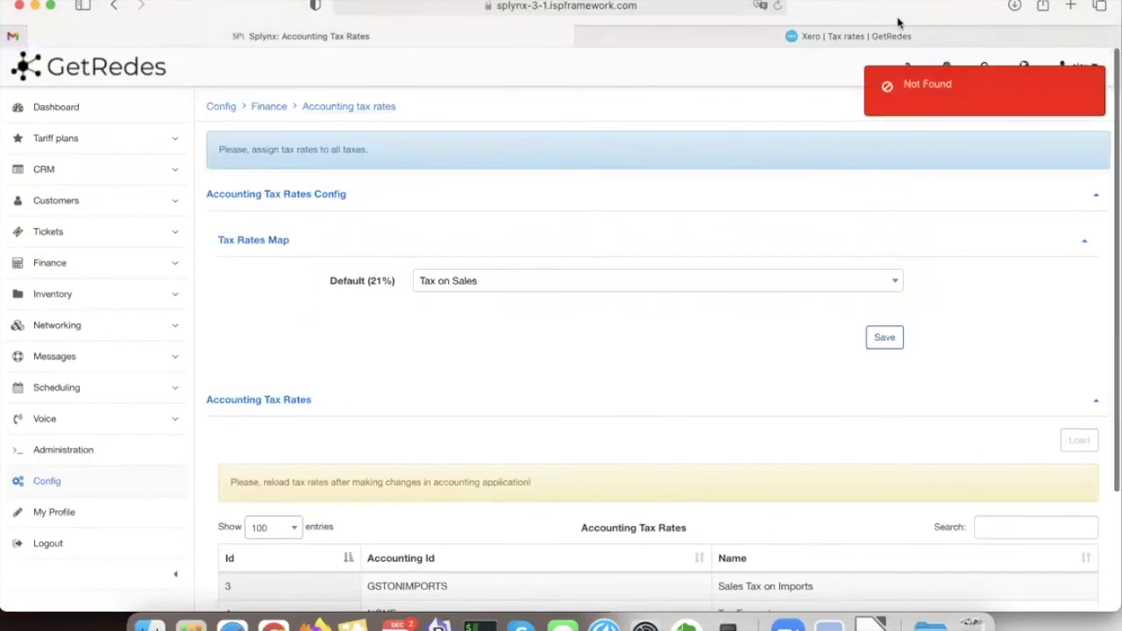
scroll(949, 187, "down", 3)
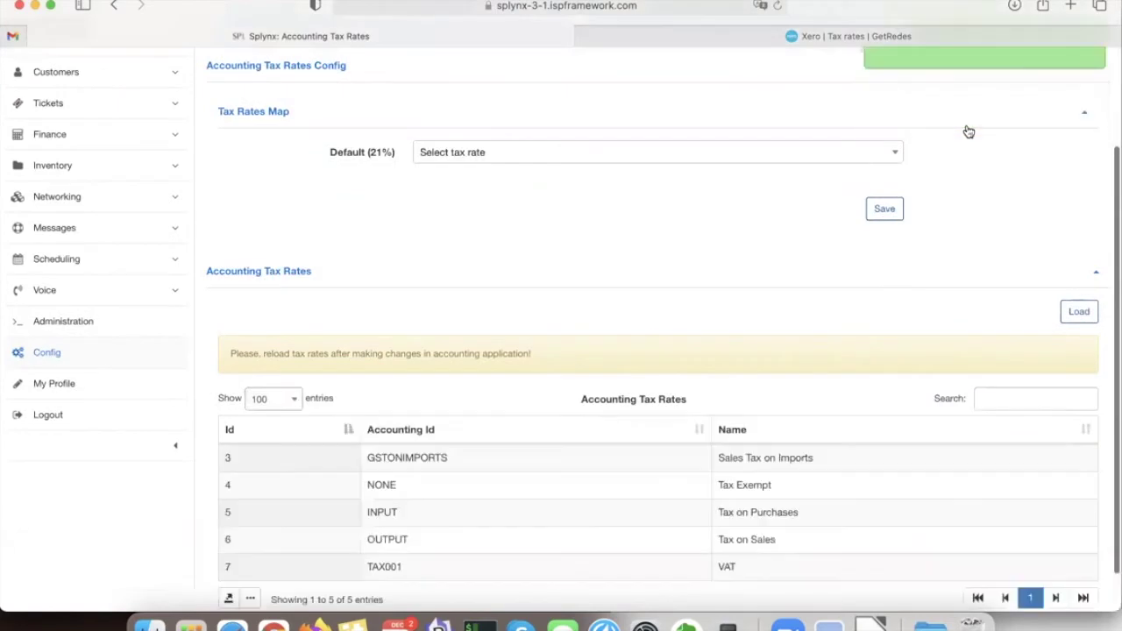
triple_click(396, 524)
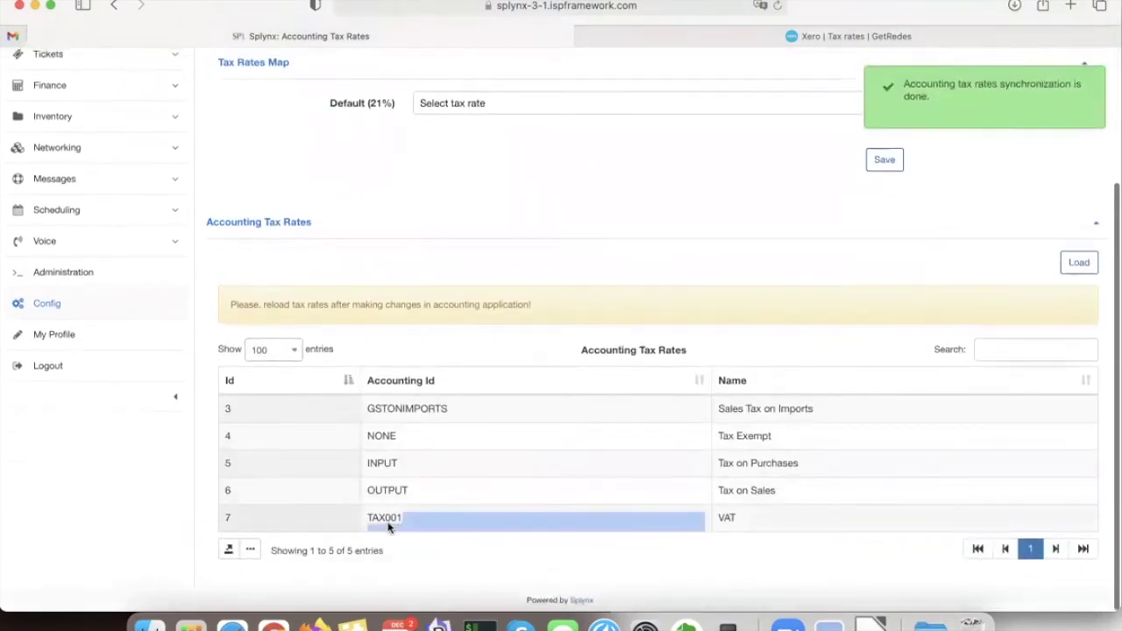
left_click(386, 519)
Step: Map the Default (21%) tax to the VAT rate and save the tax rates map
scroll(436, 128, "up", 4)
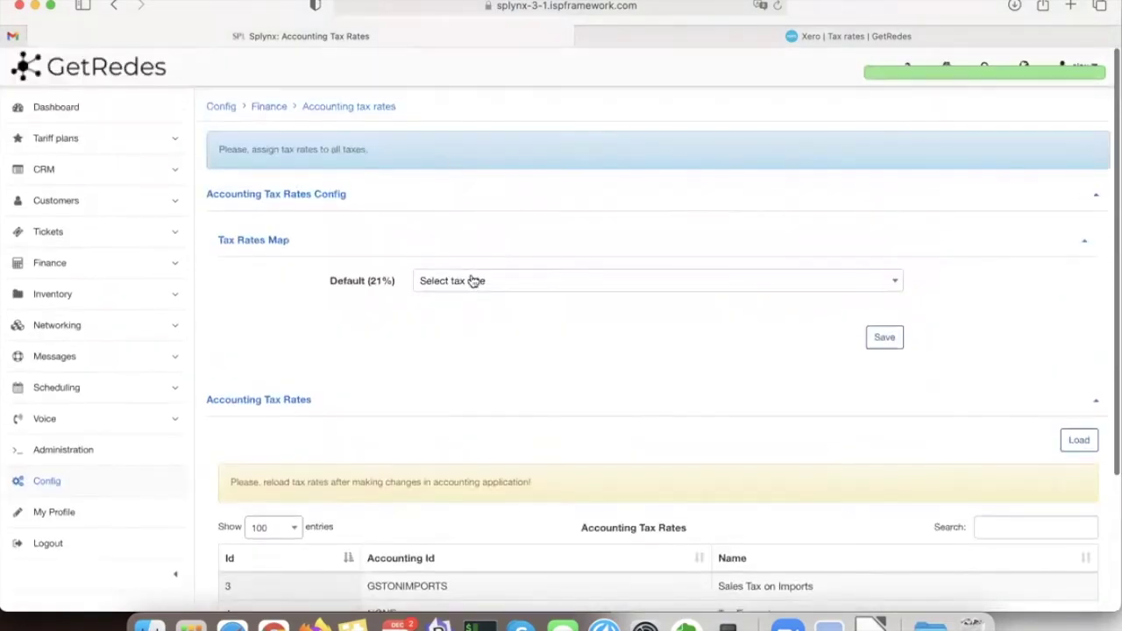
left_click(470, 281)
left_click(469, 454)
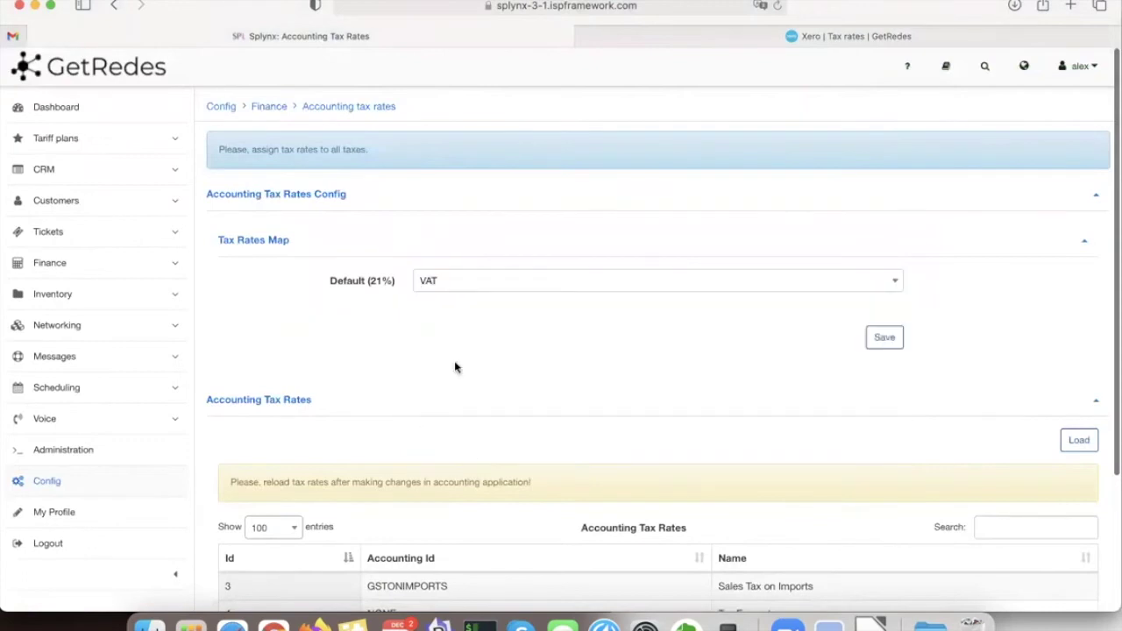
left_click(886, 344)
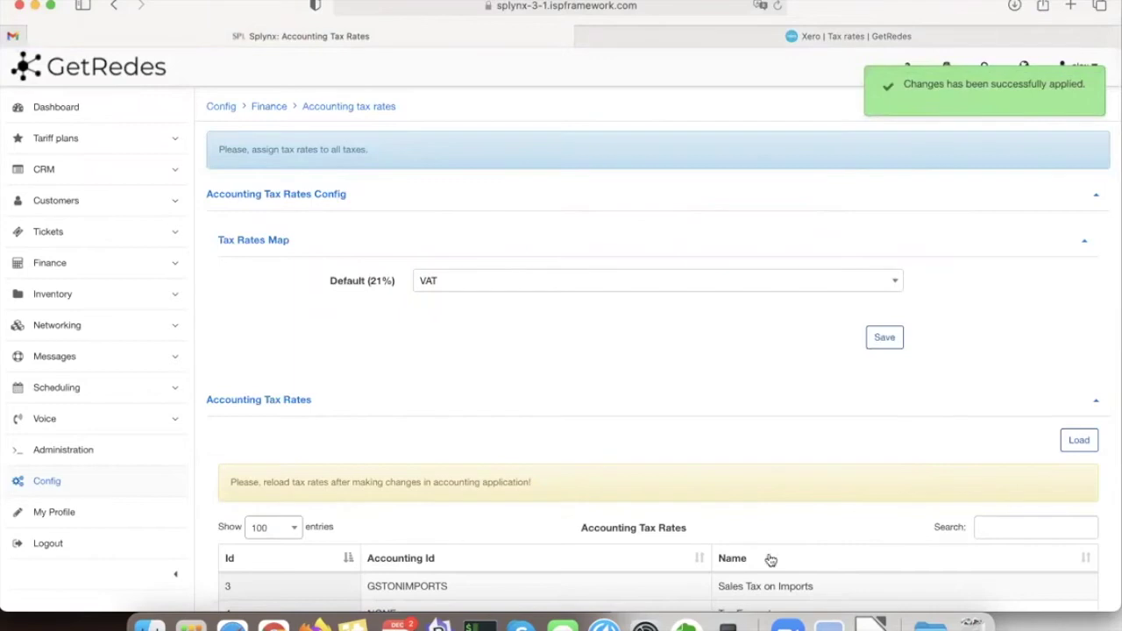
Step: Switch to the integration steps presentation in Preview and review the Sync TAXes and Sync BANK Accounts items
left_click(828, 624)
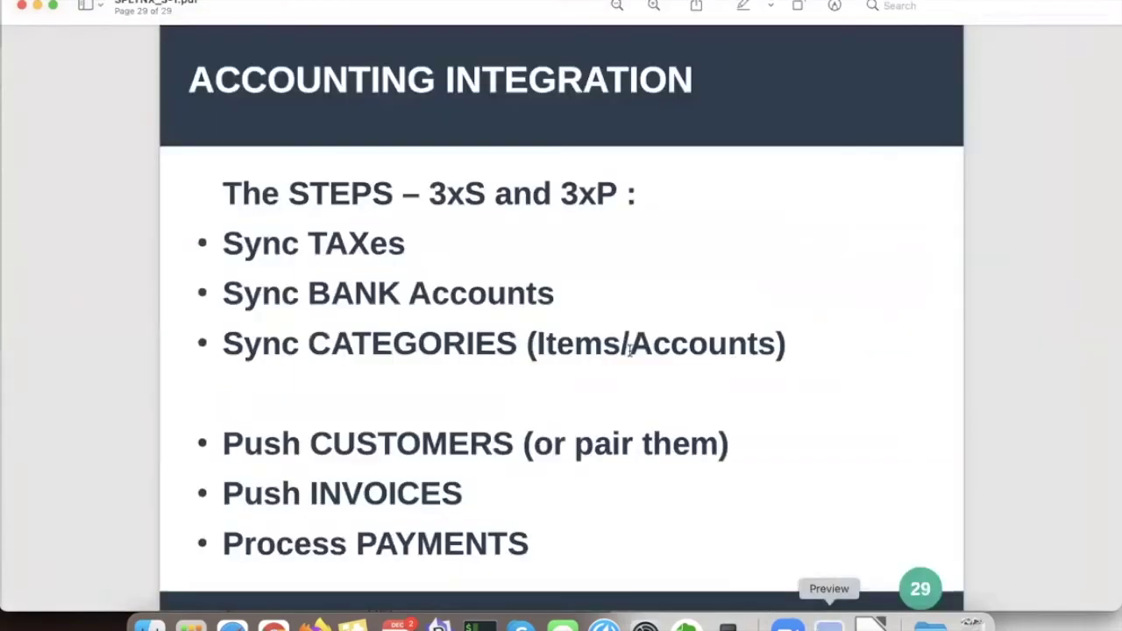
triple_click(296, 232)
triple_click(274, 292)
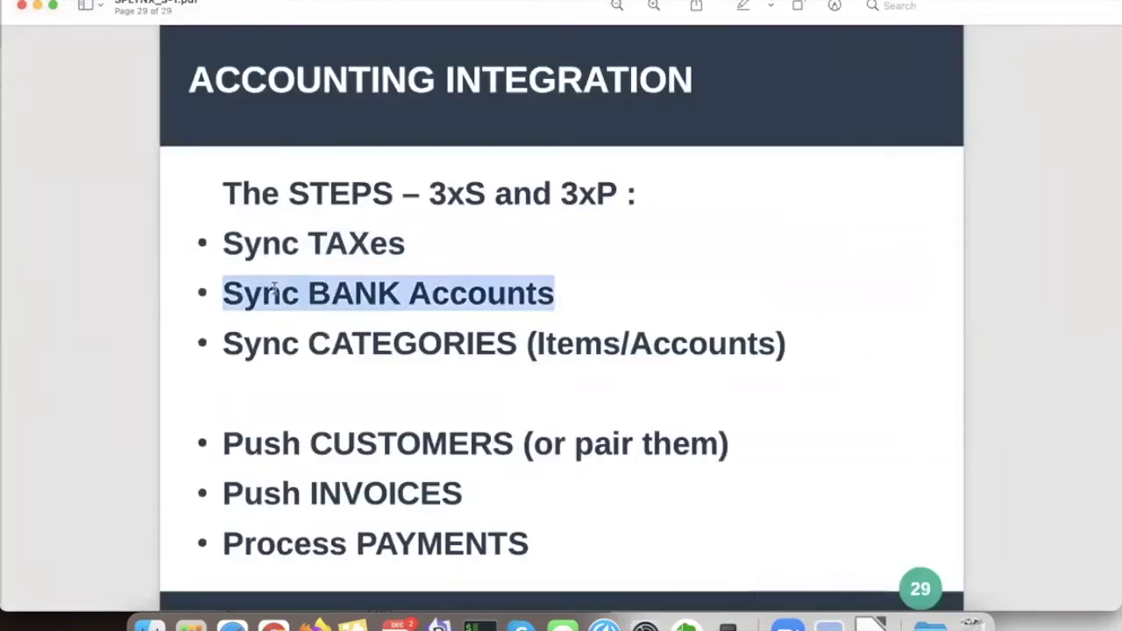
triple_click(343, 286)
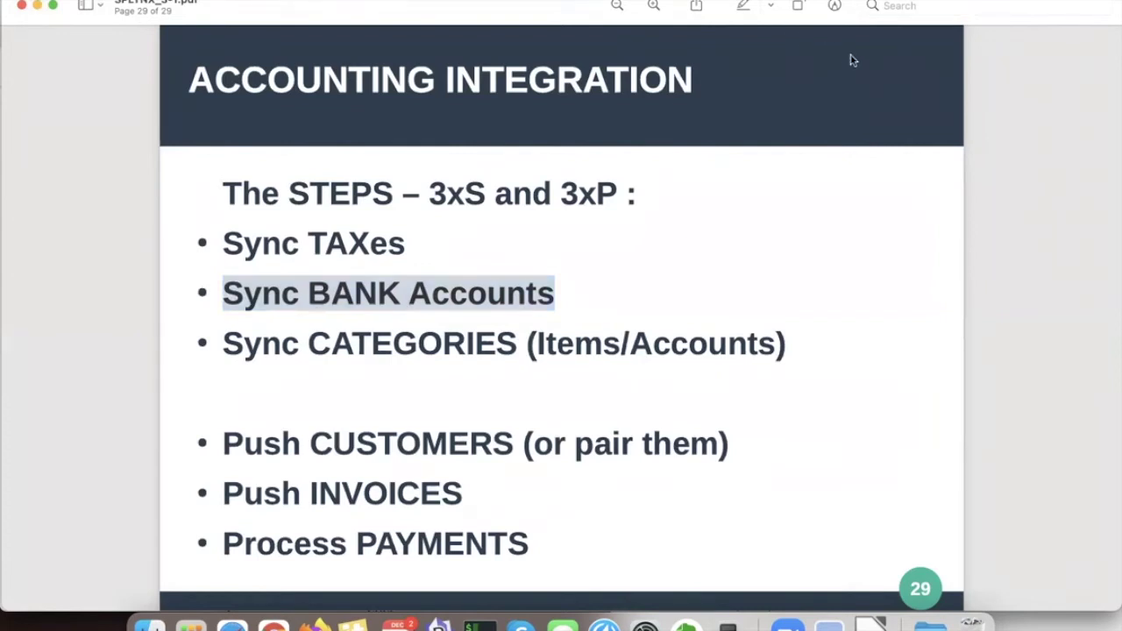
Step: Return to Splynx, open the accounting categories, load them from Xero and dismiss the notifications
key("super+Tab")
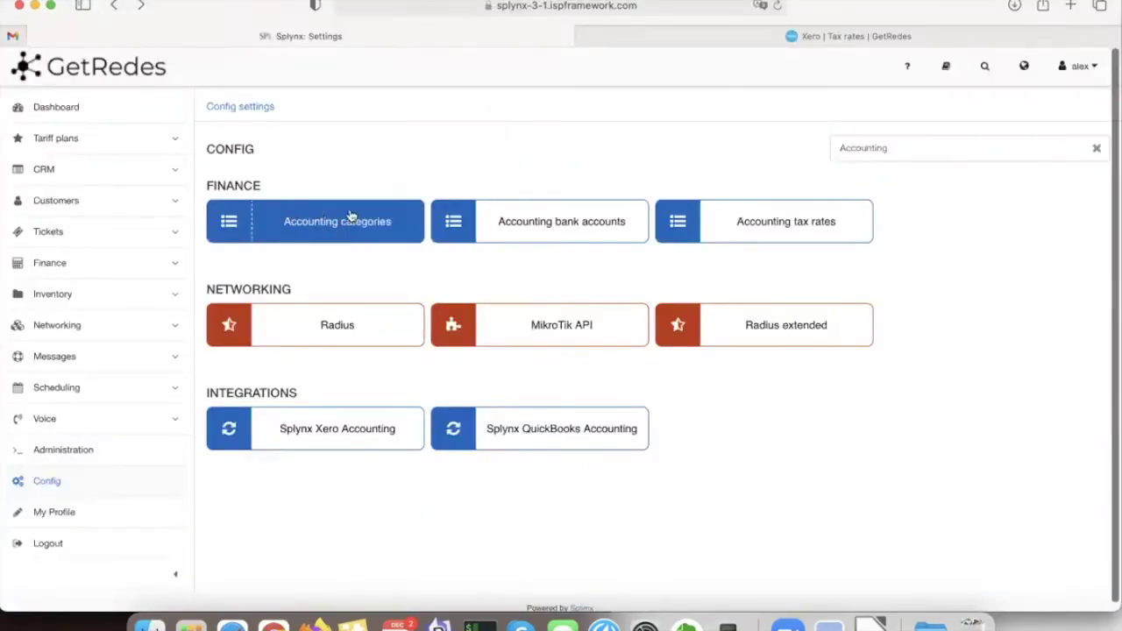
left_click(342, 221)
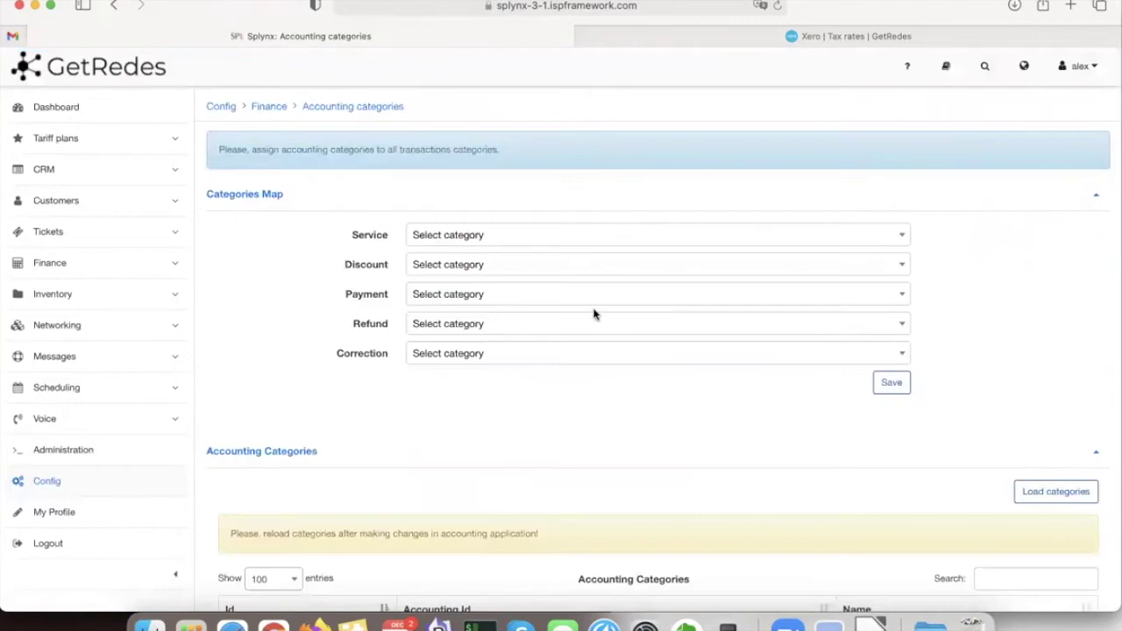
scroll(789, 333, "down", 3)
left_click(1056, 369)
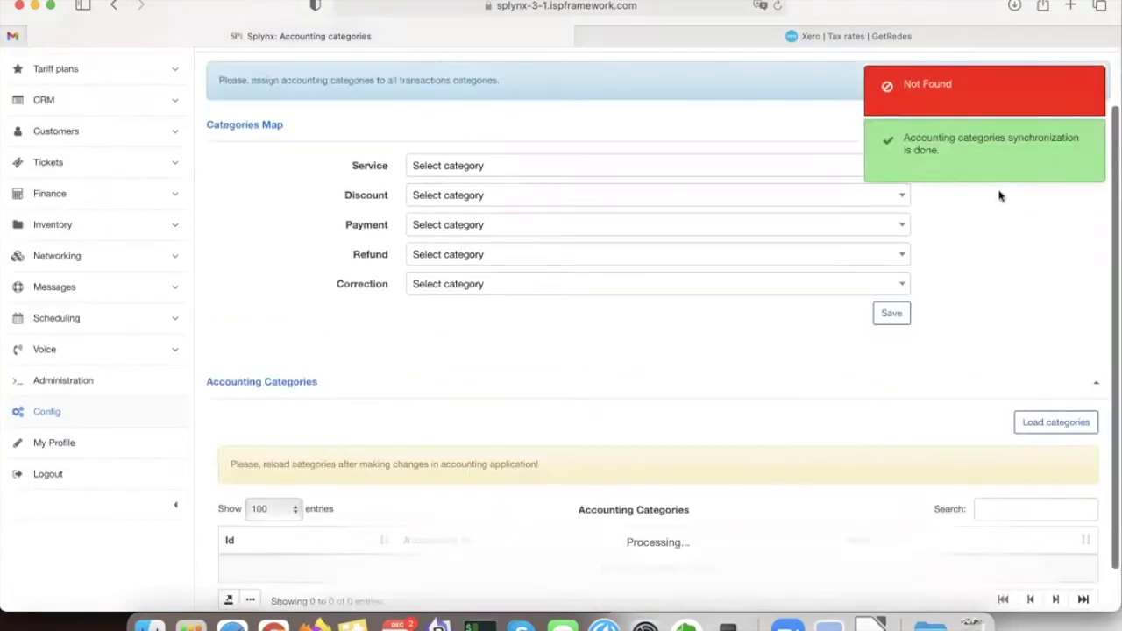
scroll(1001, 196, "down", 6)
left_click(927, 138)
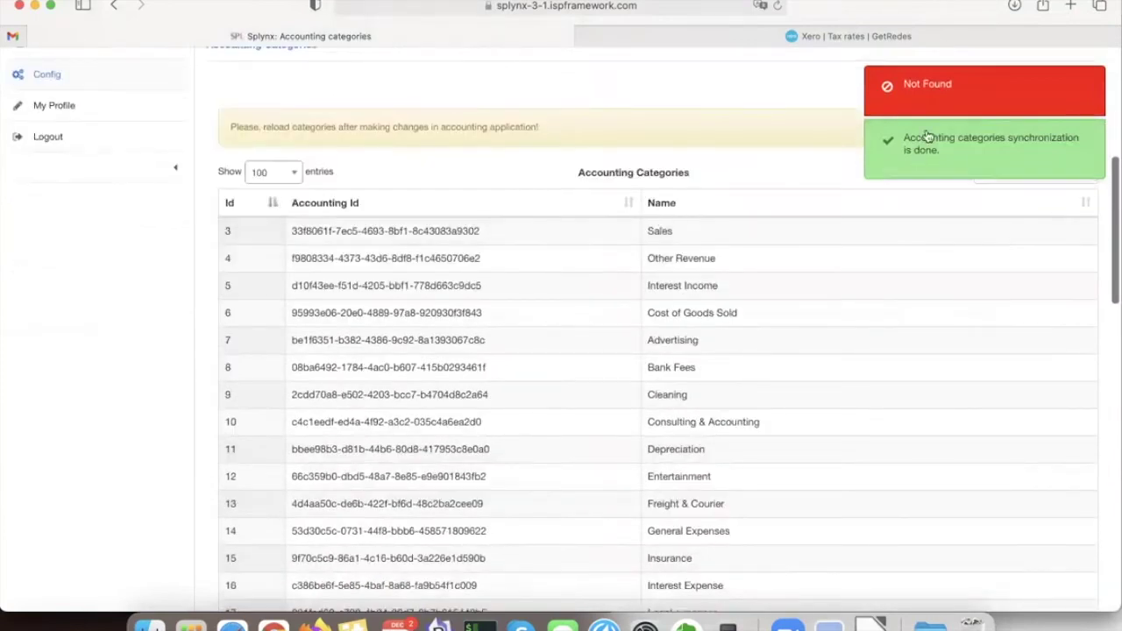
left_click(953, 85)
Step: Examine the loaded accounting categories list and compare it with the transaction categories in the Categories Map
scroll(655, 335, "down", 15)
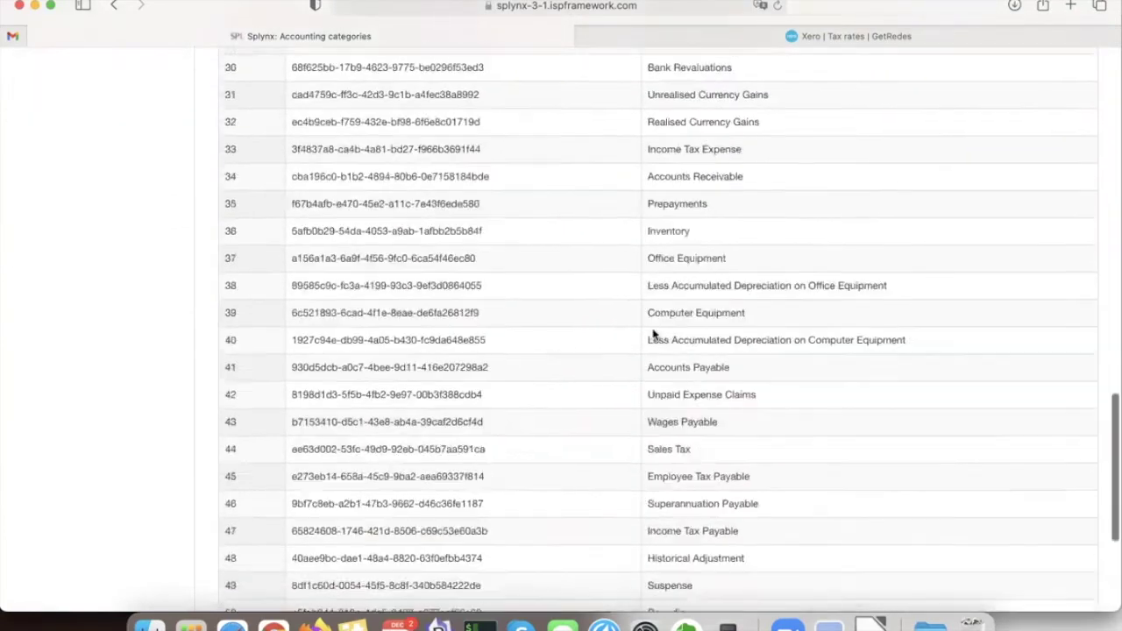
scroll(522, 545, "up", 20)
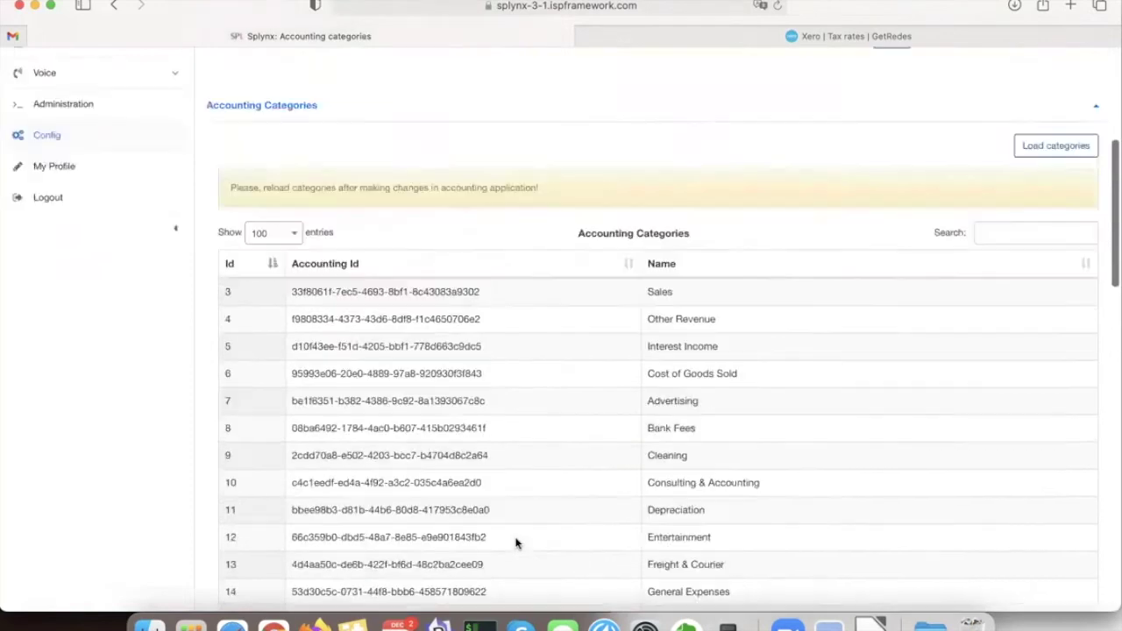
scroll(587, 433, "up", 3)
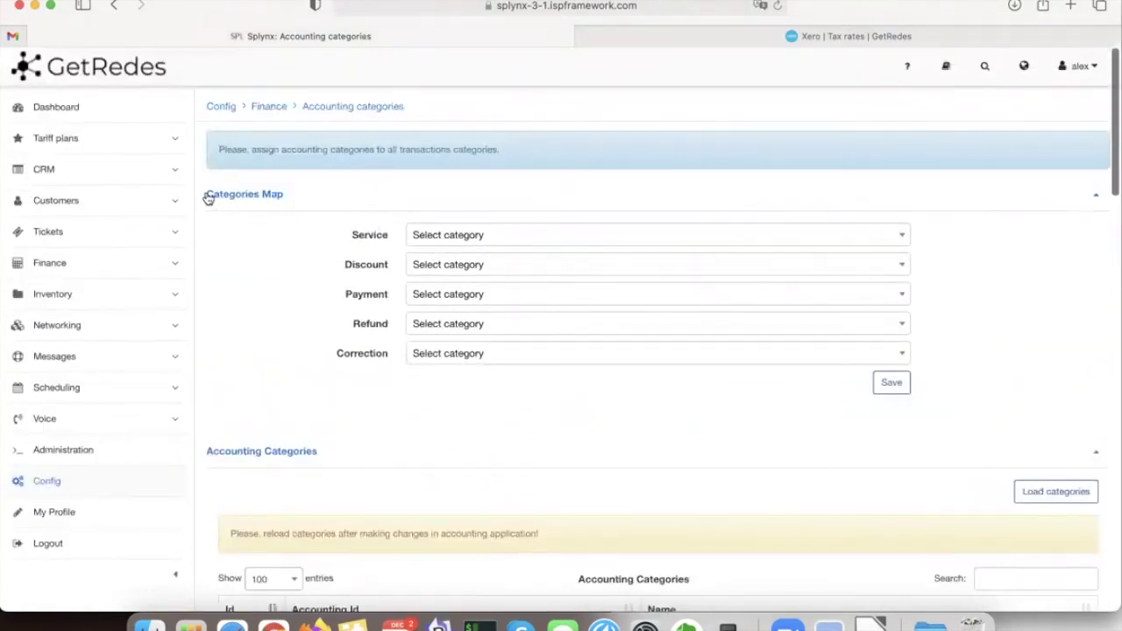
scroll(384, 286, "down", 15)
scroll(386, 282, "up", 7)
scroll(788, 282, "up", 10)
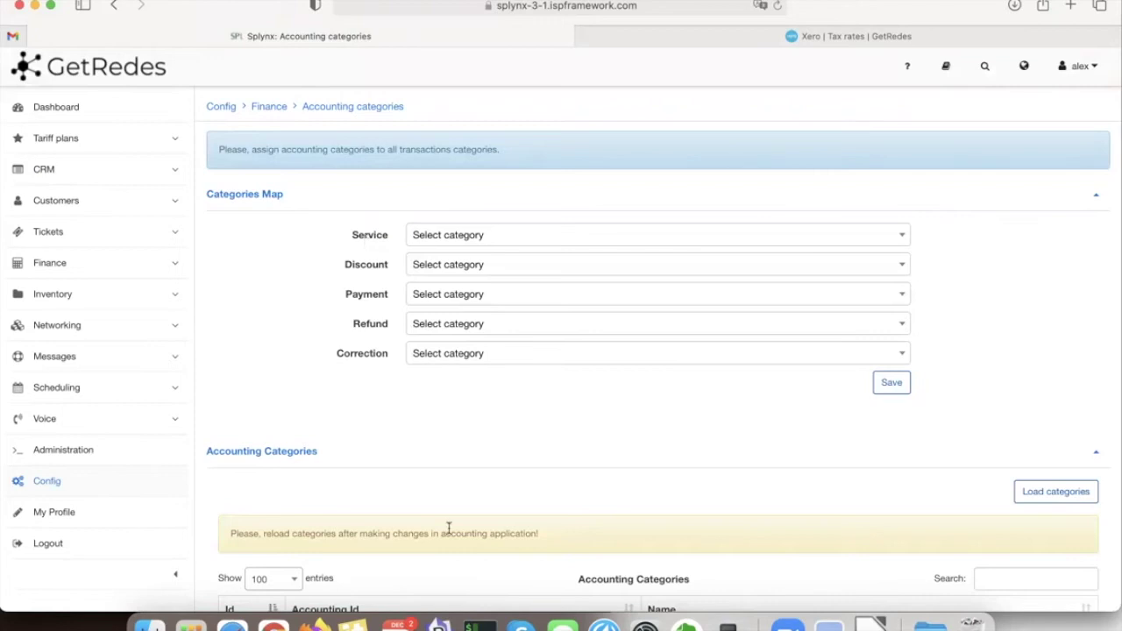
scroll(448, 529, "down", 3)
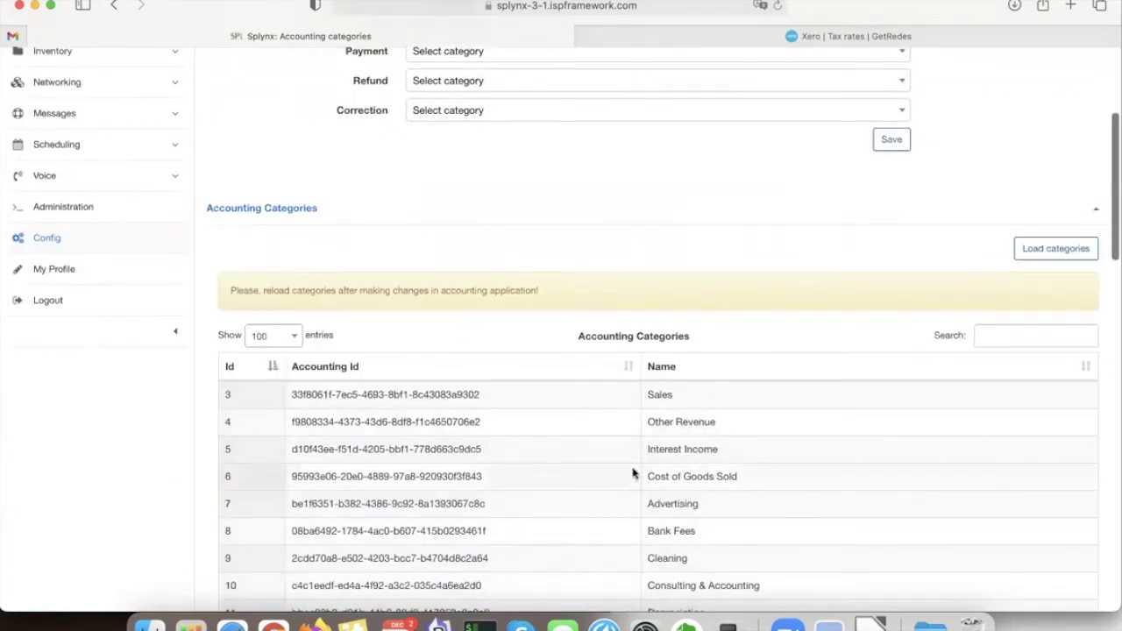
scroll(634, 470, "up", 3)
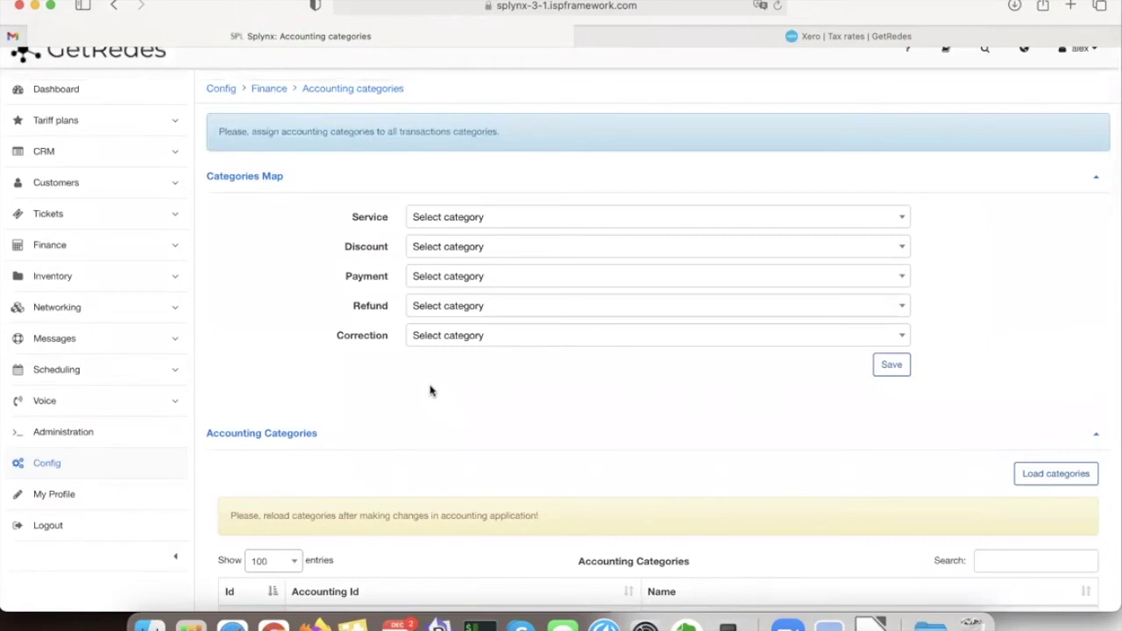
Step: Map Service, Discount, Payment, Refund and Correction to the Sales category and save the categories map
left_click(462, 219)
left_click(436, 291)
left_click(445, 248)
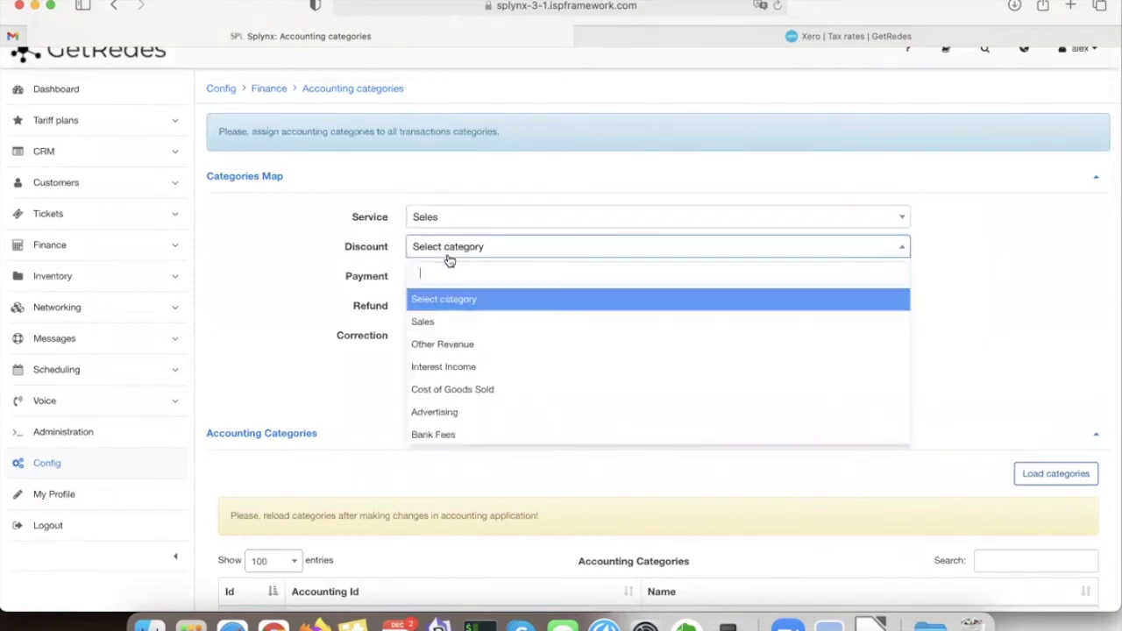
left_click(439, 320)
left_click(443, 278)
left_click(438, 348)
left_click(434, 309)
left_click(438, 377)
left_click(449, 339)
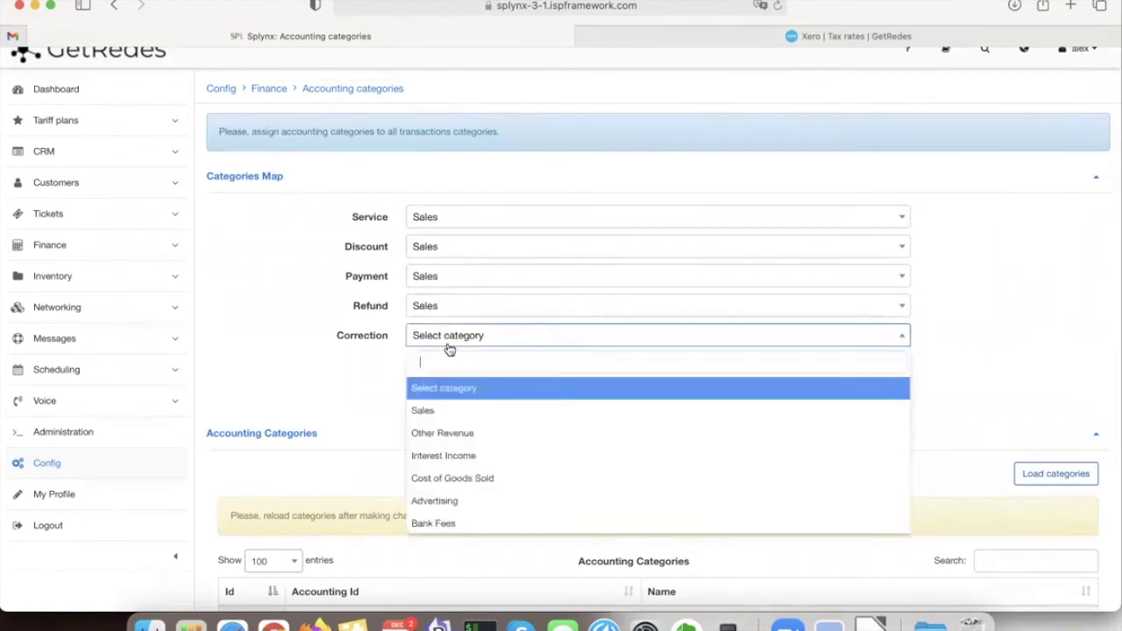
left_click(447, 410)
left_click(891, 367)
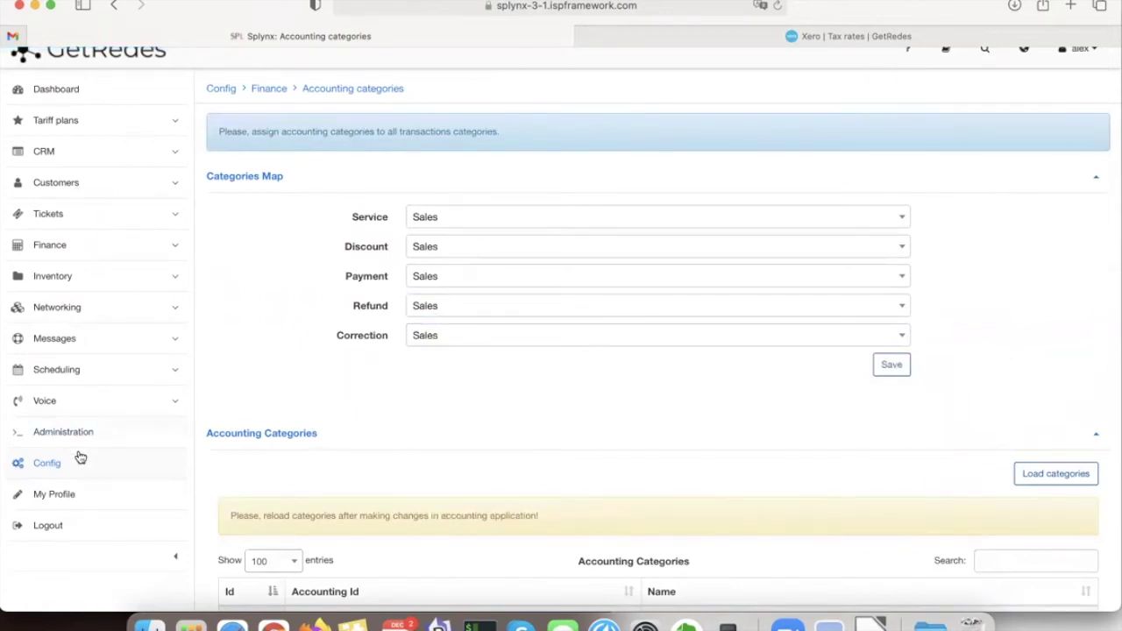
Step: Search the configuration for "Cate", open the finance Transaction categories and look over their list and configuration
left_click(39, 468)
left_click(842, 140)
double_click(841, 140)
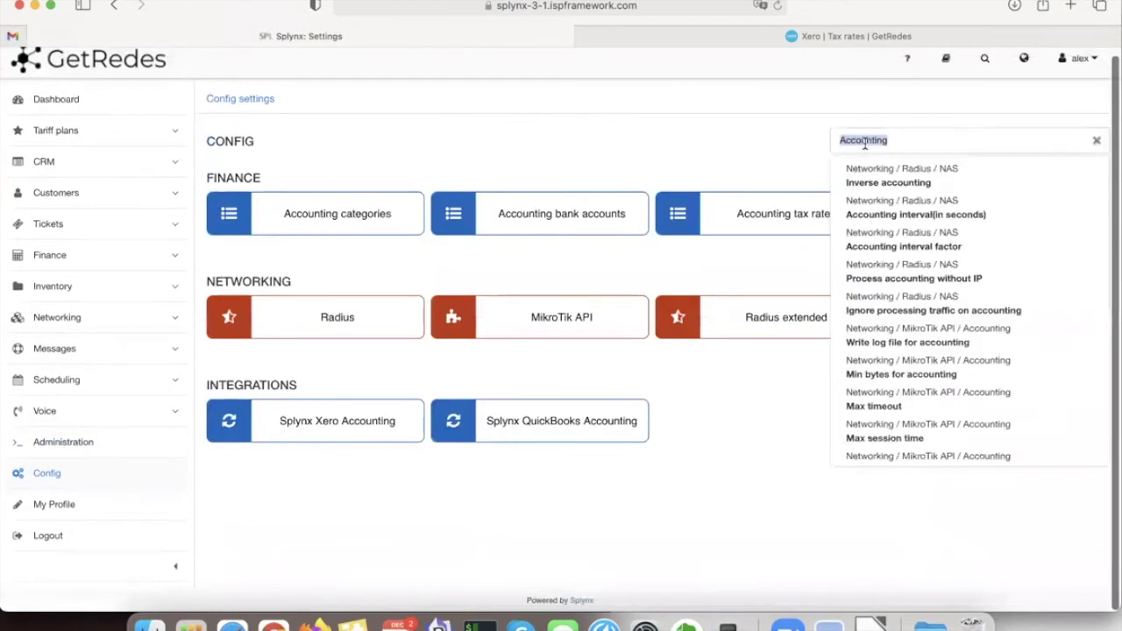
type("Cate")
left_click(633, 113)
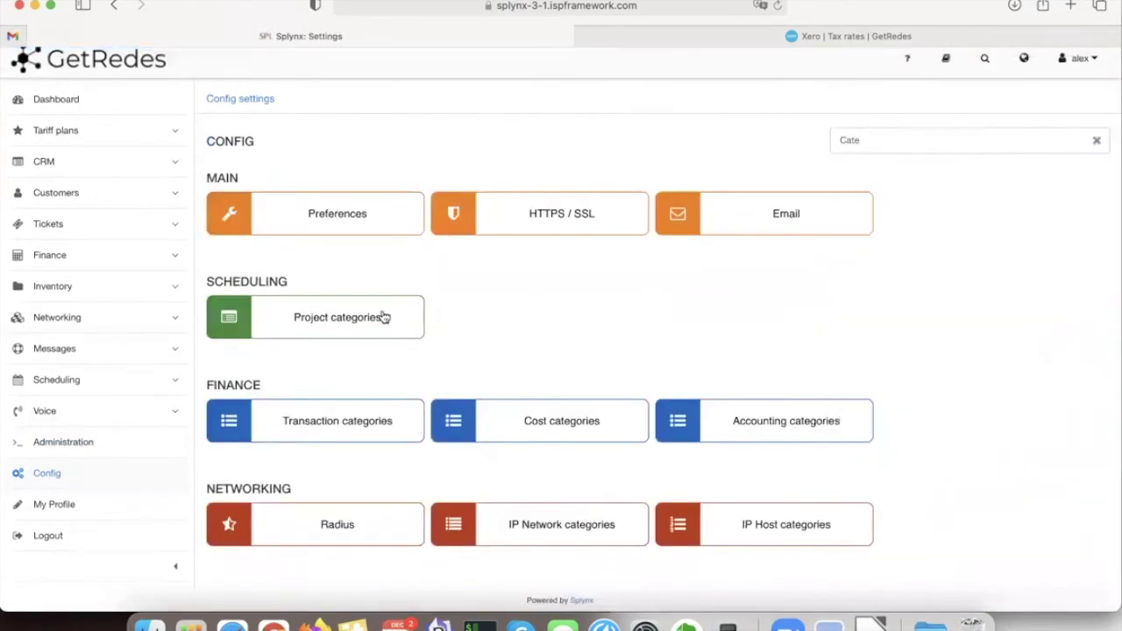
left_click(340, 427)
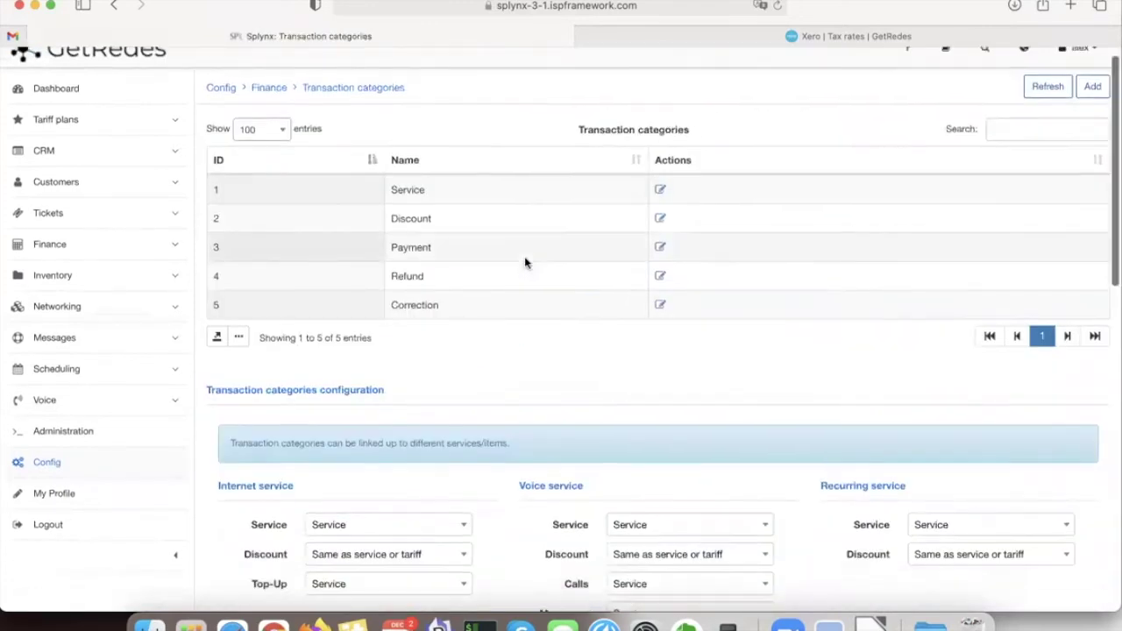
scroll(420, 213, "down", 3)
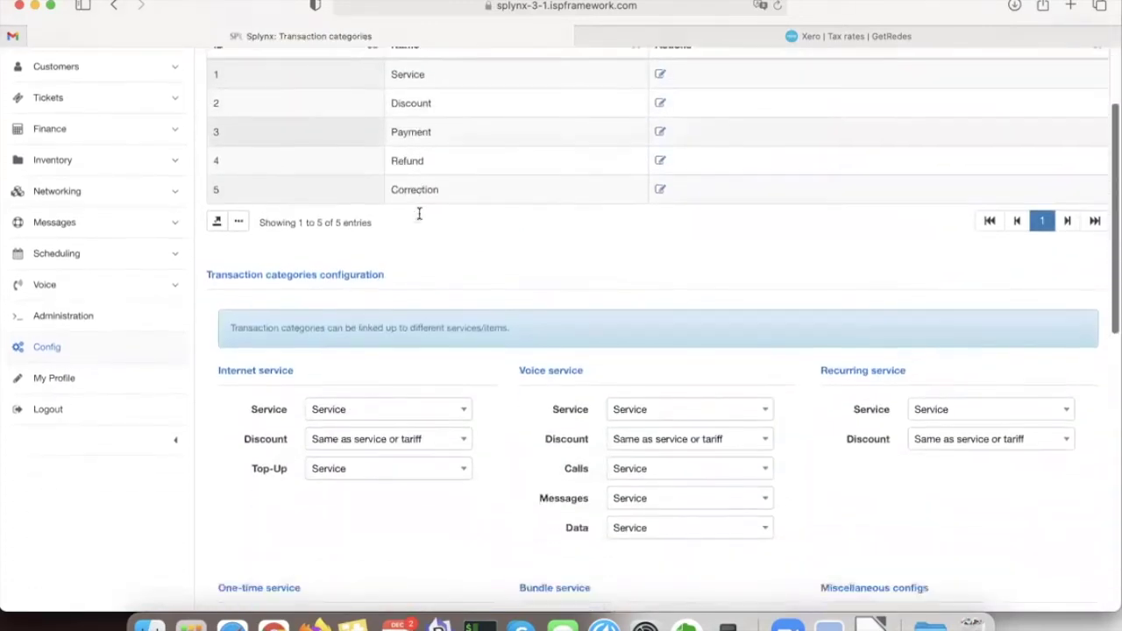
scroll(419, 213, "up", 3)
Step: Add two transaction categories named Inventory sales and Voice service and check their entries in the list
left_click(1091, 105)
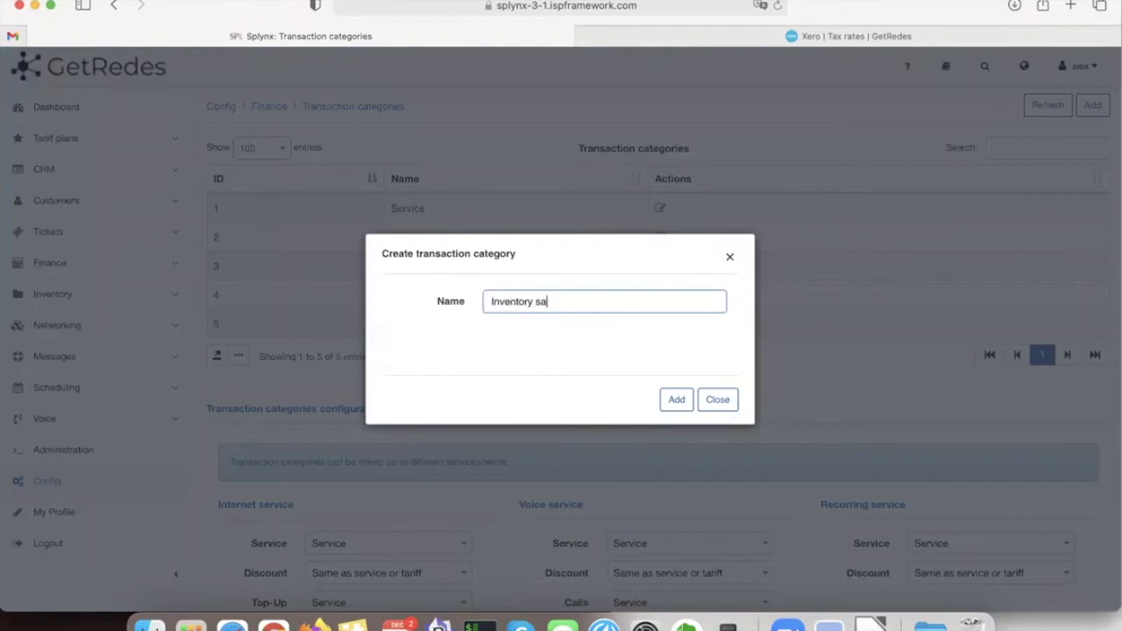
left_click(675, 401)
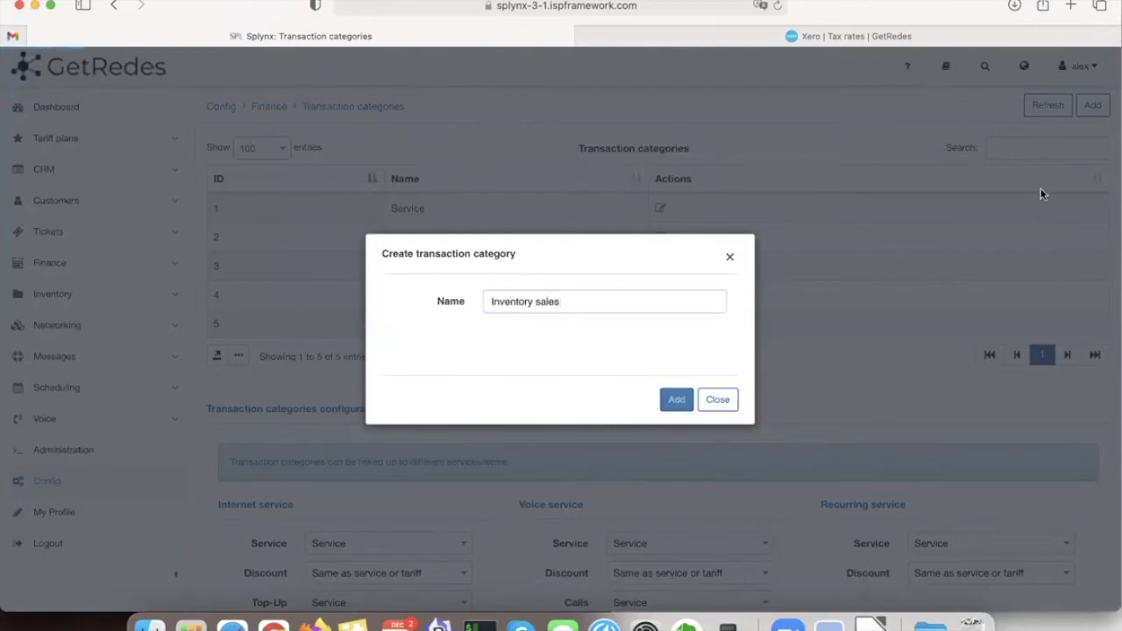
left_click(1094, 105)
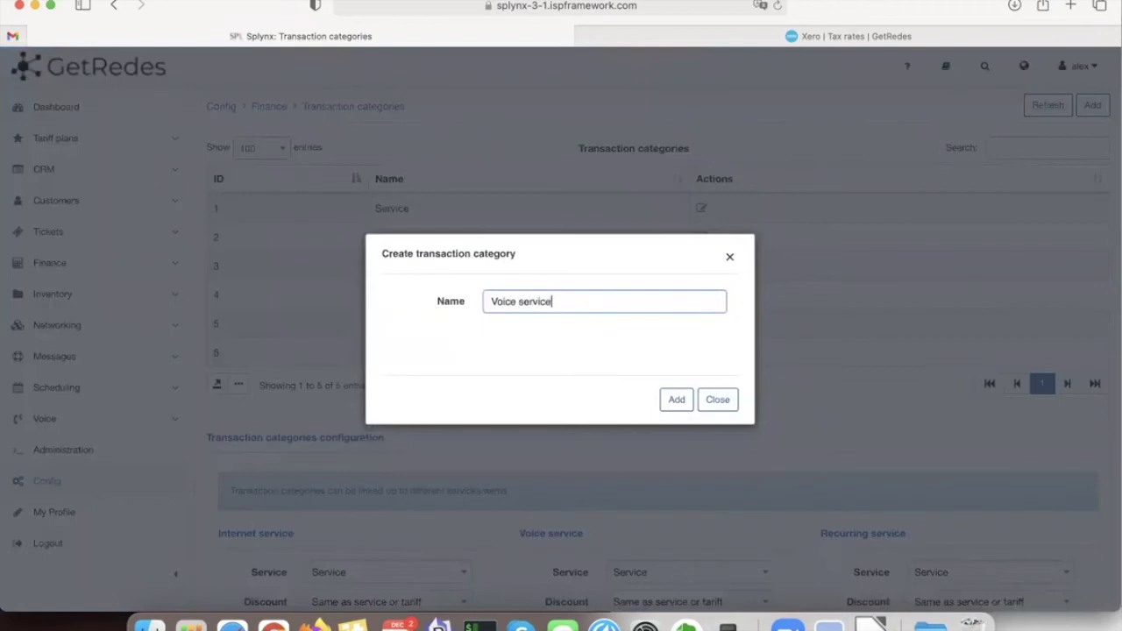
left_click(677, 400)
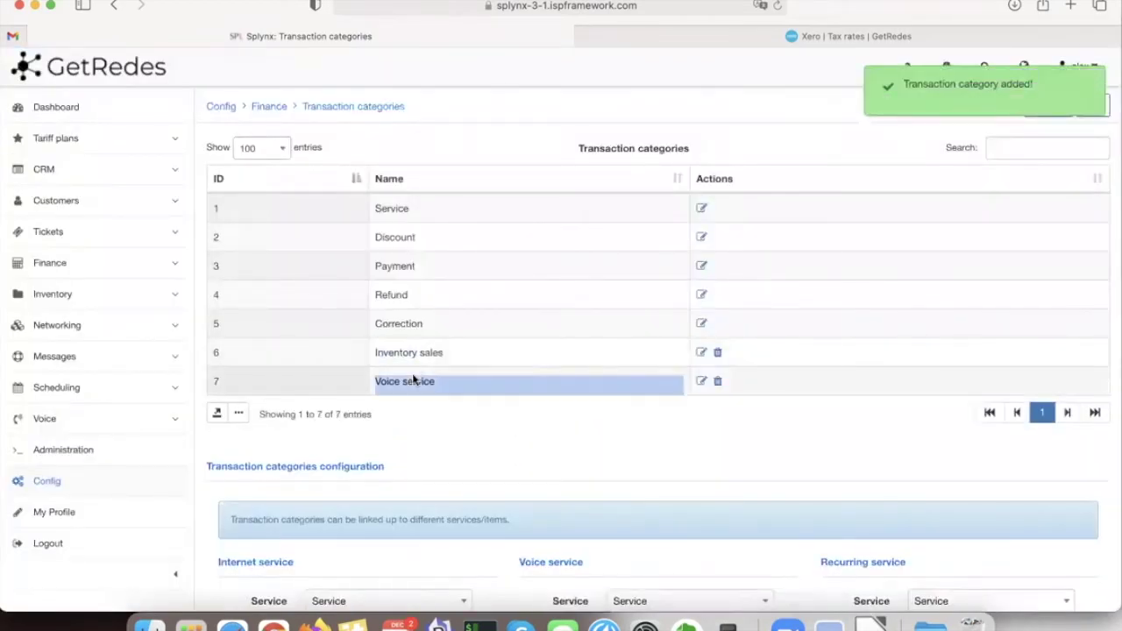
double_click(419, 353)
triple_click(418, 353)
left_click(410, 356)
scroll(409, 356, "down", 3)
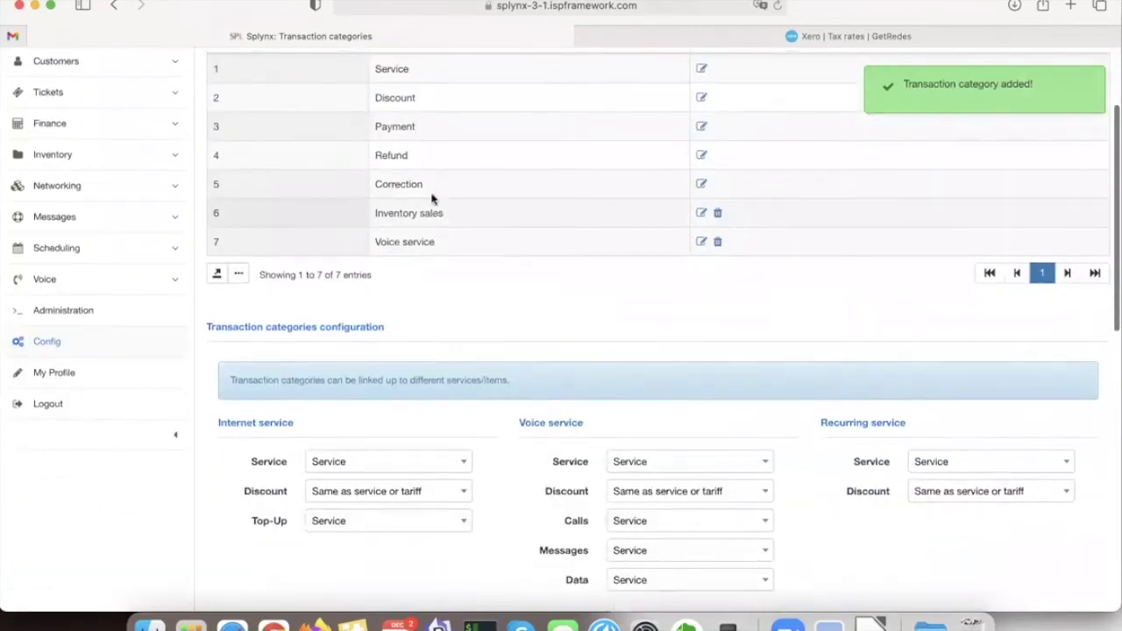
double_click(397, 242)
left_click(418, 242)
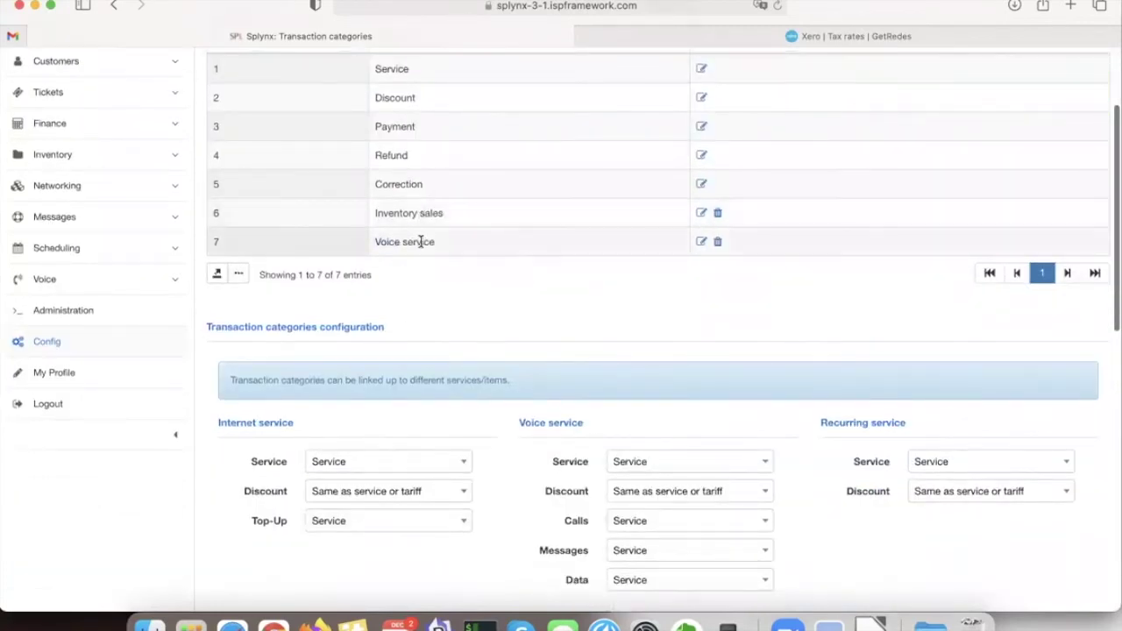
Step: Add another transaction category named Installation
scroll(1054, 199, "up", 3)
scroll(1055, 199, "up", 1)
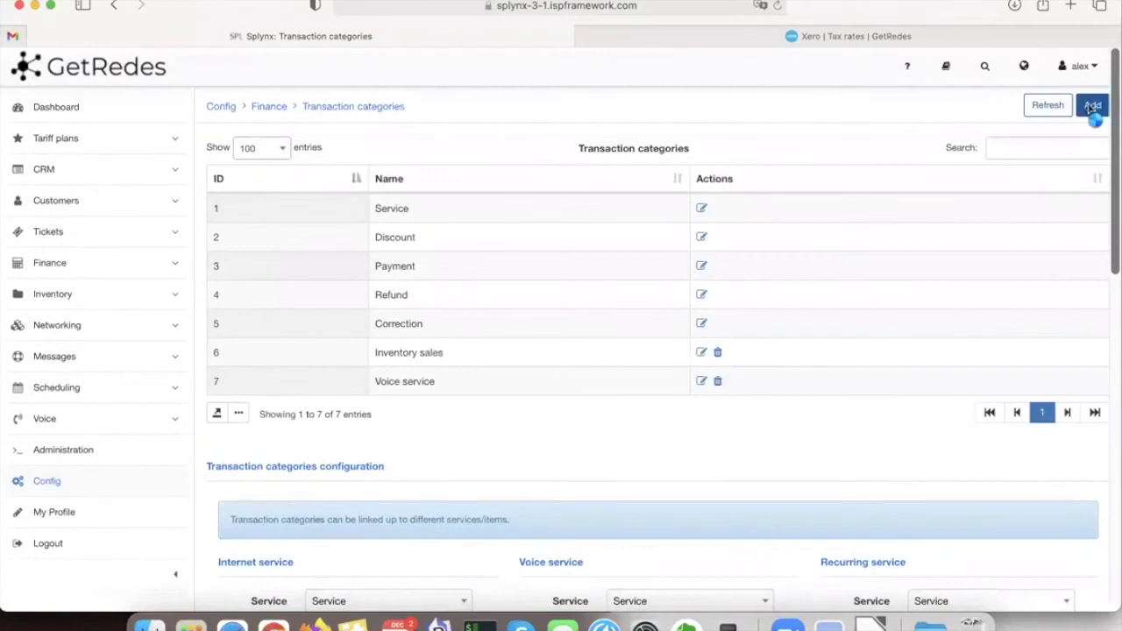
left_click(1092, 105)
left_click(513, 299)
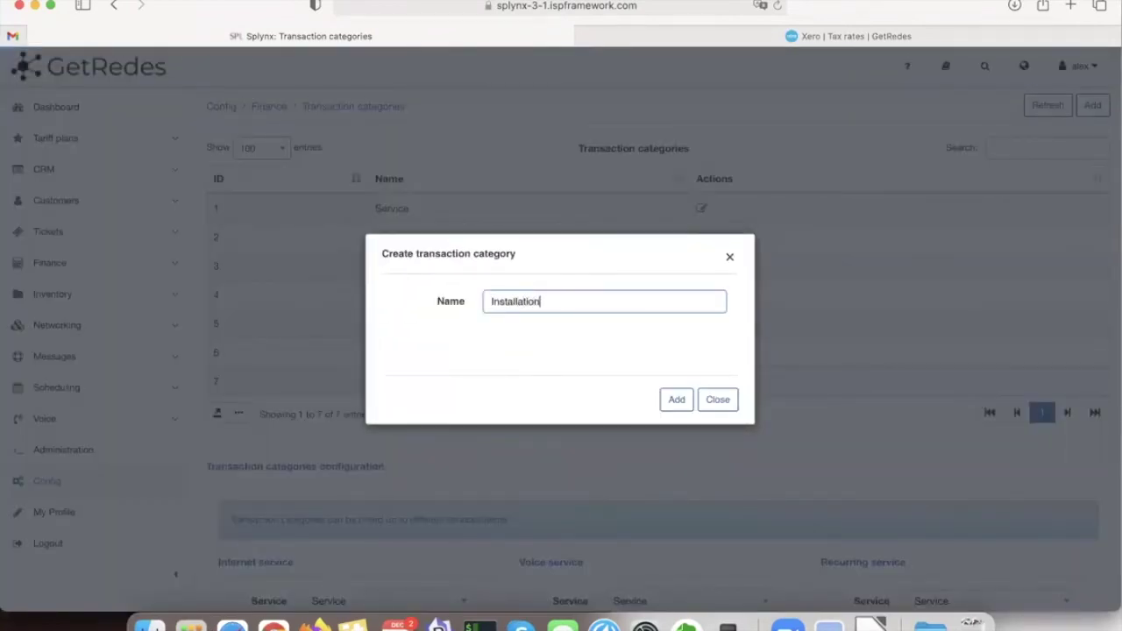
left_click(676, 399)
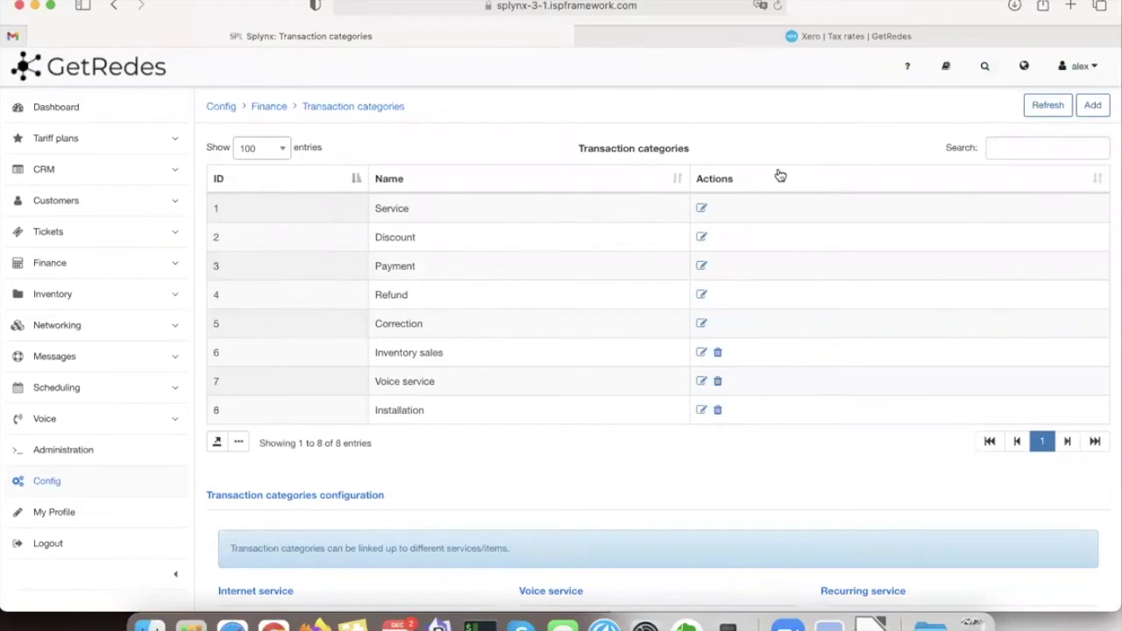
Step: In the Voice service configuration, set the Service category to Voice service and Discount to Same as service or tariff
scroll(779, 174, "down", 5)
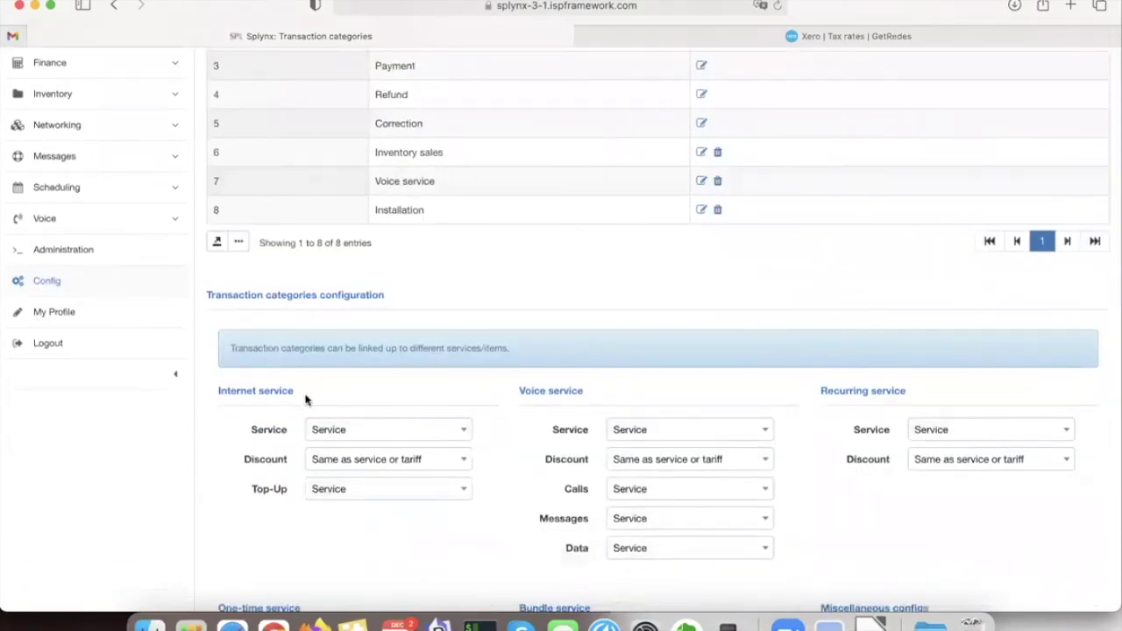
scroll(499, 403, "down", 4)
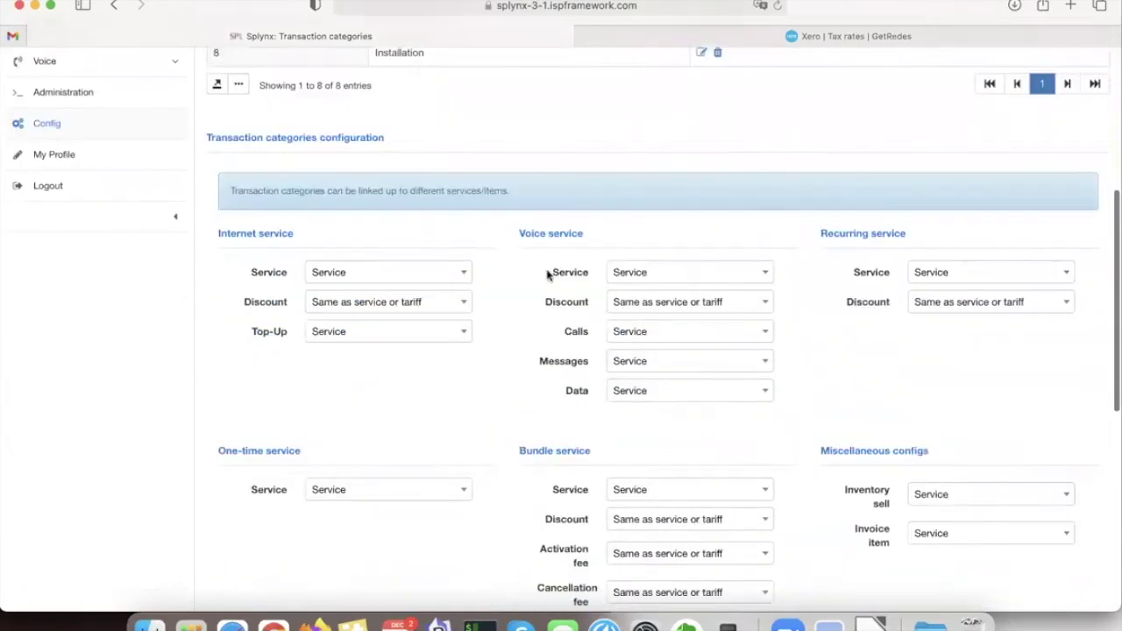
left_click(666, 279)
scroll(671, 393, "down", 2)
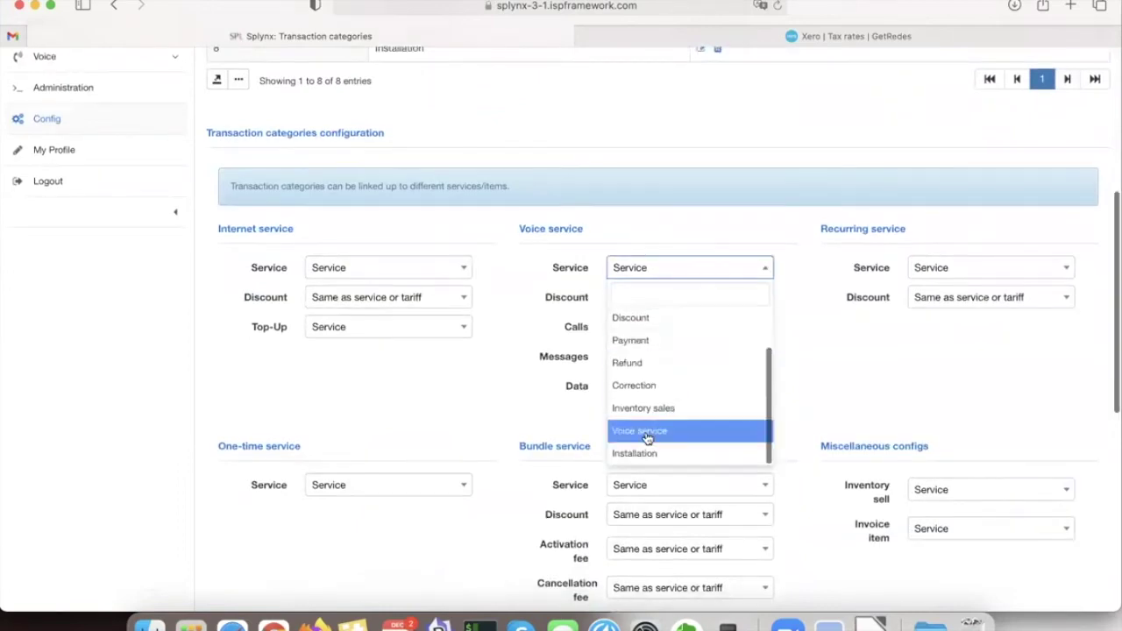
left_click(646, 431)
left_click(653, 301)
left_click(650, 349)
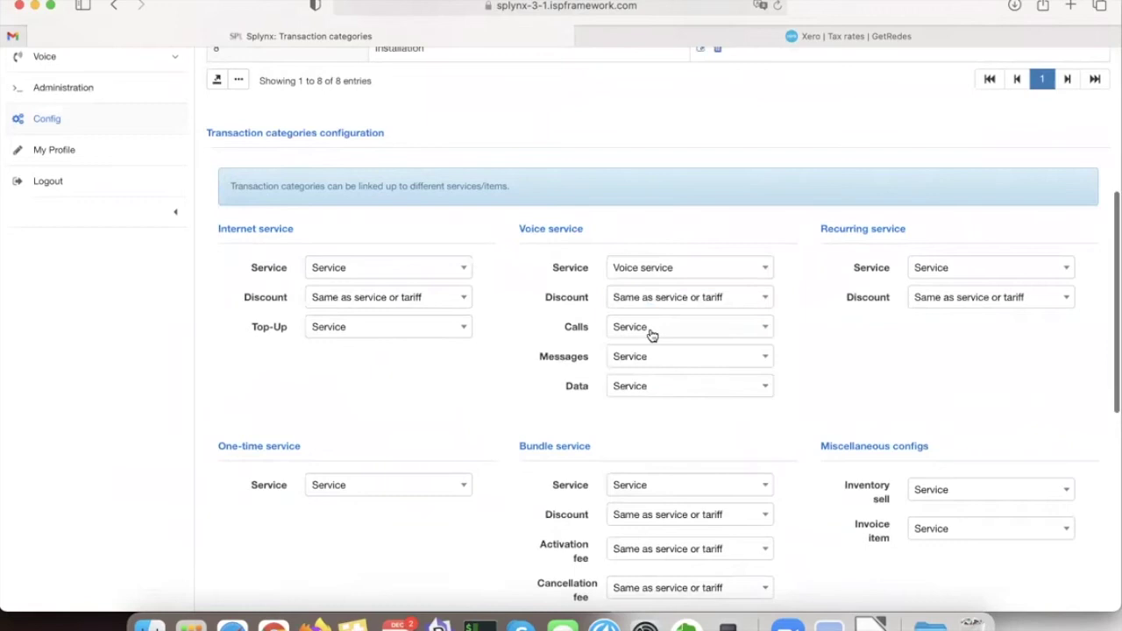
Step: In the Voice service configuration, set the Calls, Messages and Data categories to Voice service
left_click(661, 331)
scroll(661, 423, "down", 2)
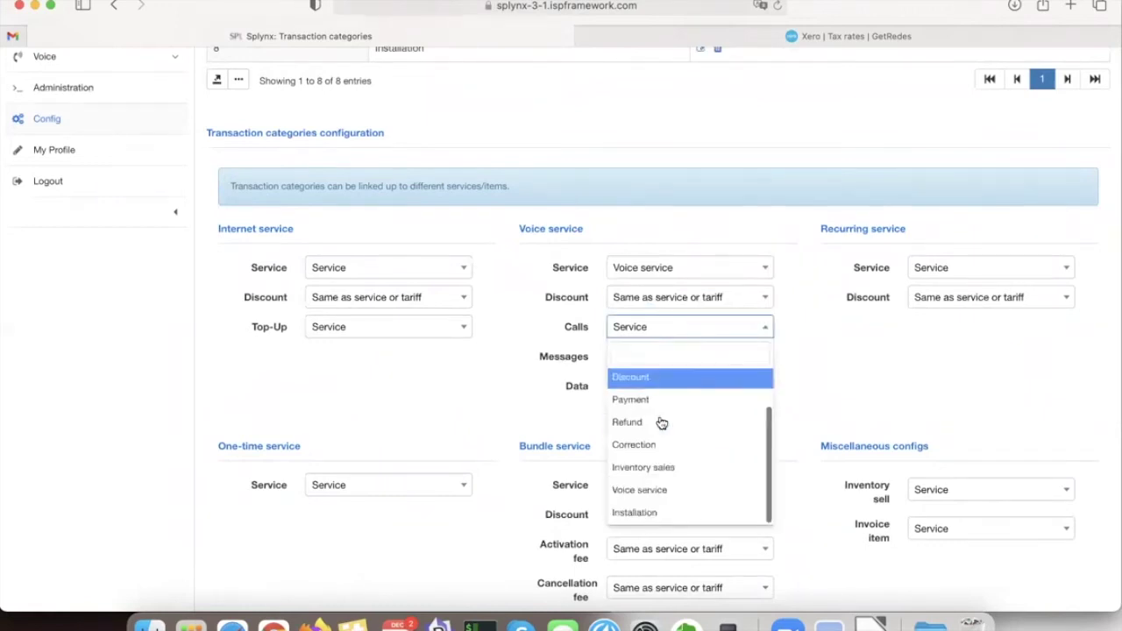
left_click(654, 491)
left_click(673, 358)
scroll(671, 429, "down", 3)
left_click(669, 502)
left_click(670, 364)
scroll(662, 517, "down", 3)
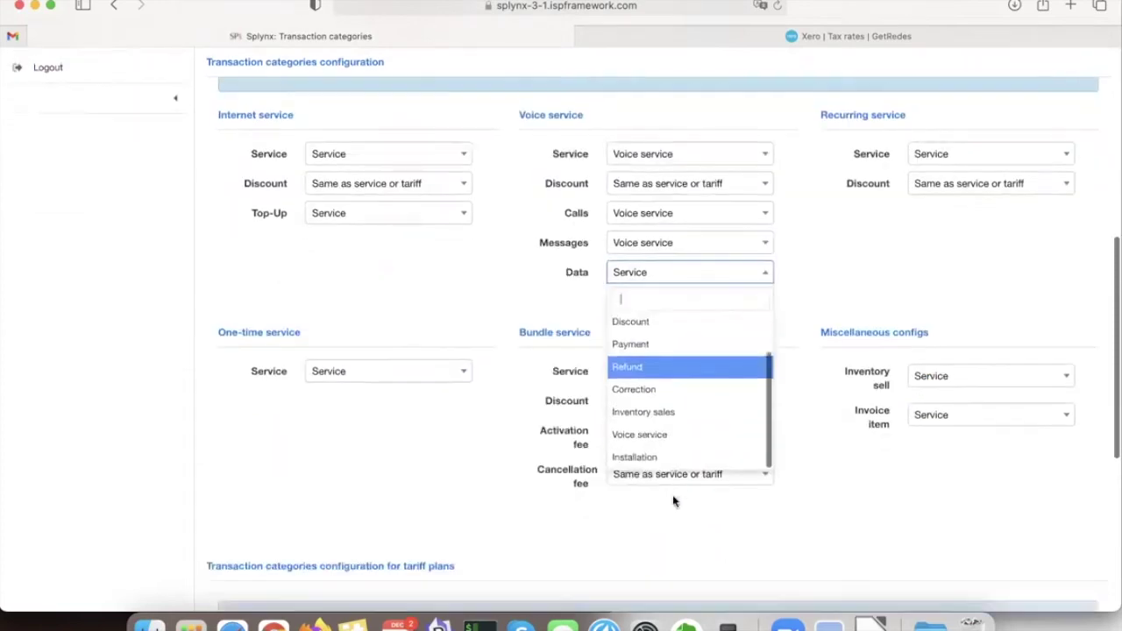
left_click(675, 444)
Step: Set the One-time service's Service category to Installation in the transaction categories configuration
scroll(706, 267, "up", 3)
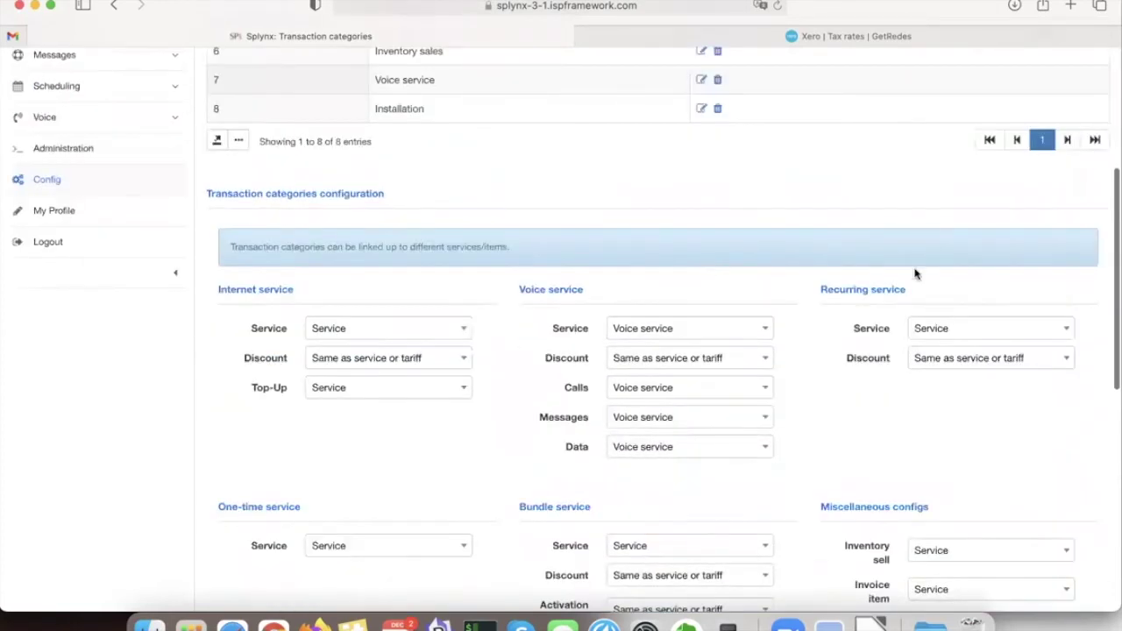
scroll(915, 274, "up", 5)
scroll(914, 272, "down", 7)
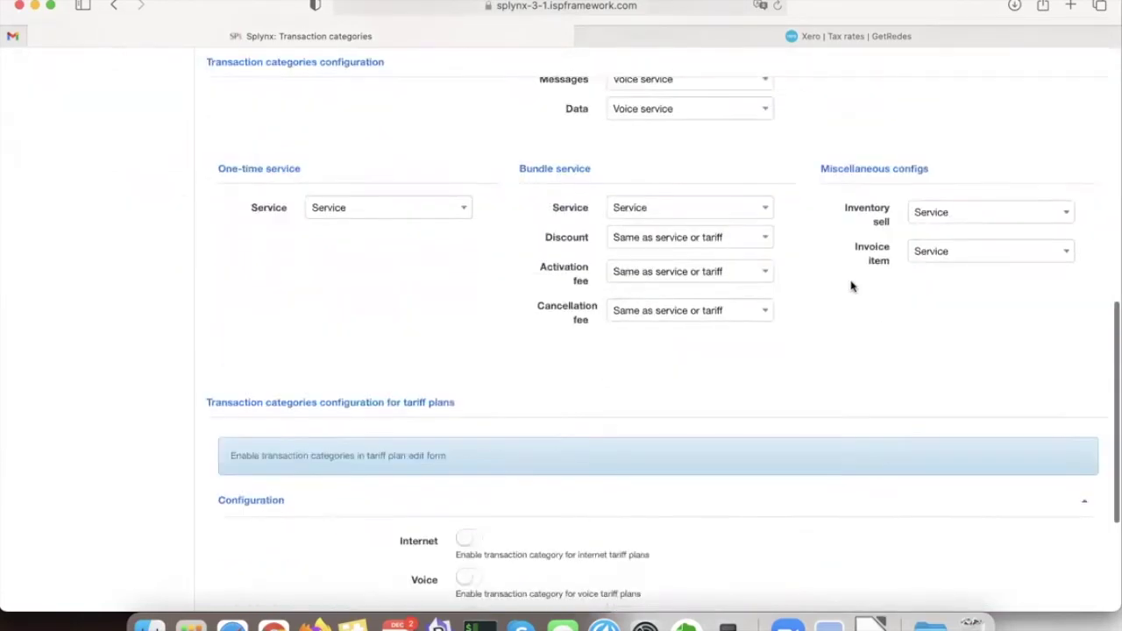
scroll(844, 227, "up", 3)
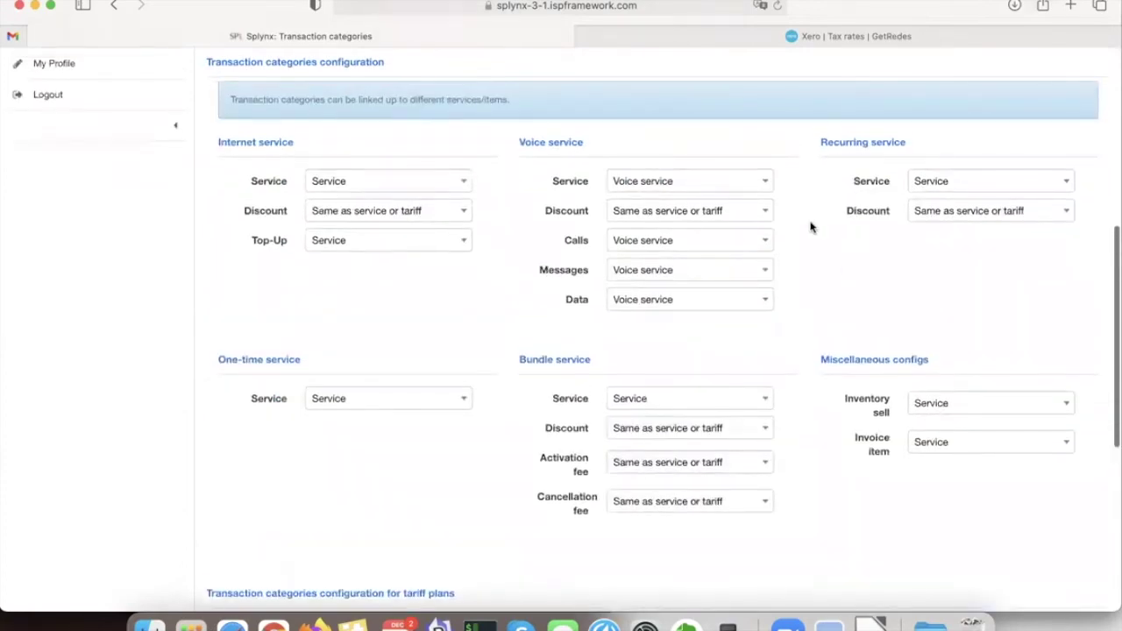
left_click(347, 398)
scroll(383, 495, "down", 4)
left_click(351, 518)
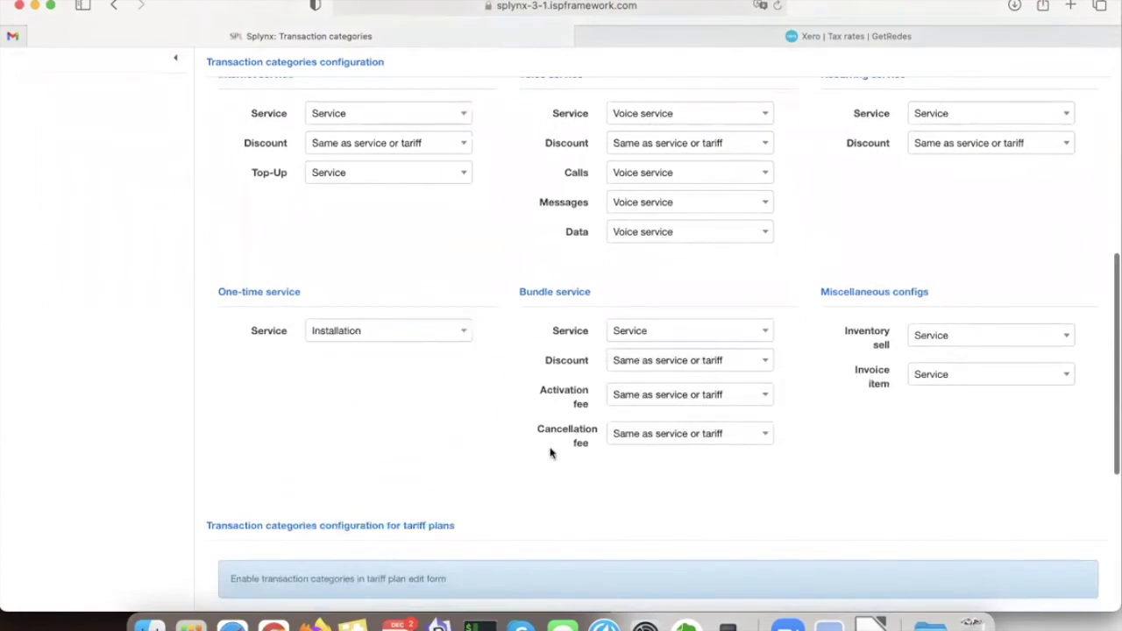
Step: Enable the transaction category for one-time tariff plans in the tariff plans configuration
scroll(551, 452, "up", 2)
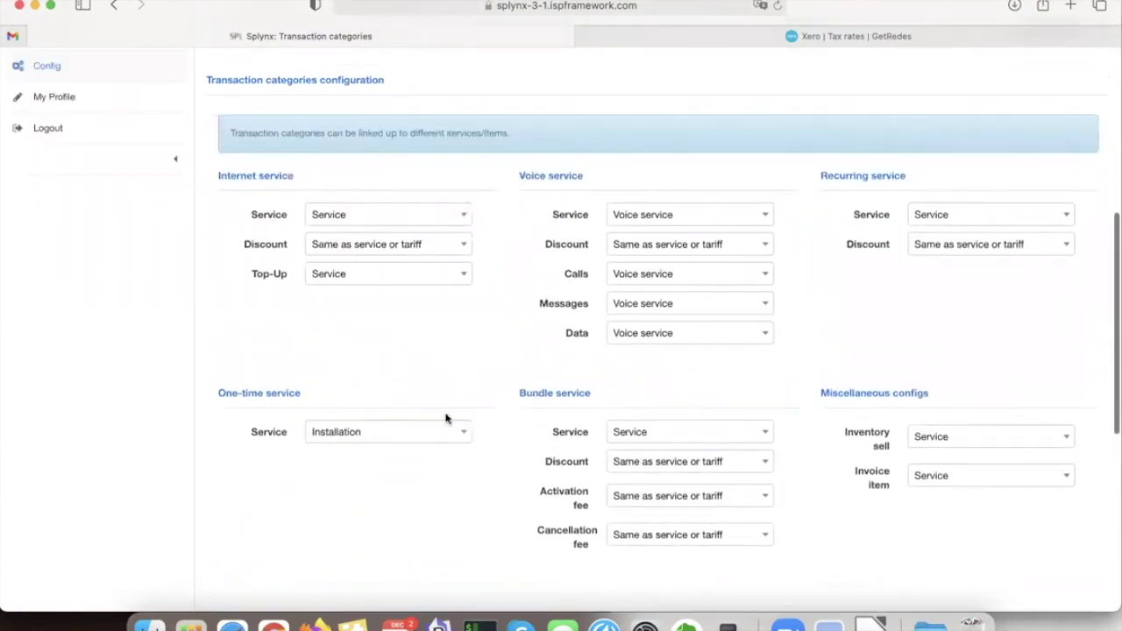
scroll(524, 450, "up", 8)
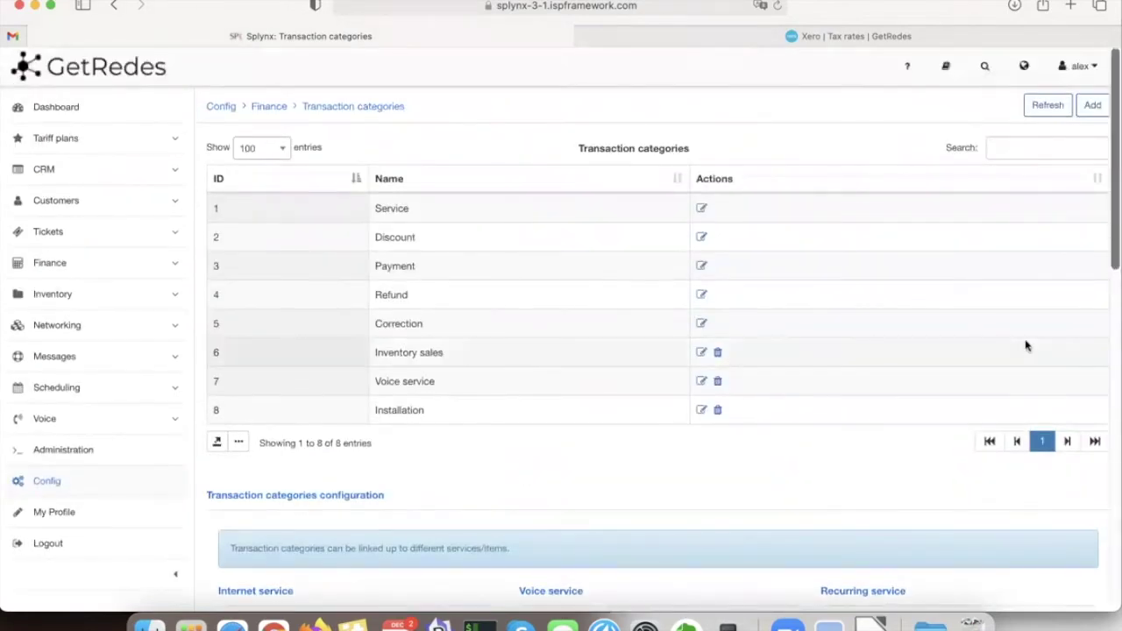
scroll(602, 331, "down", 3)
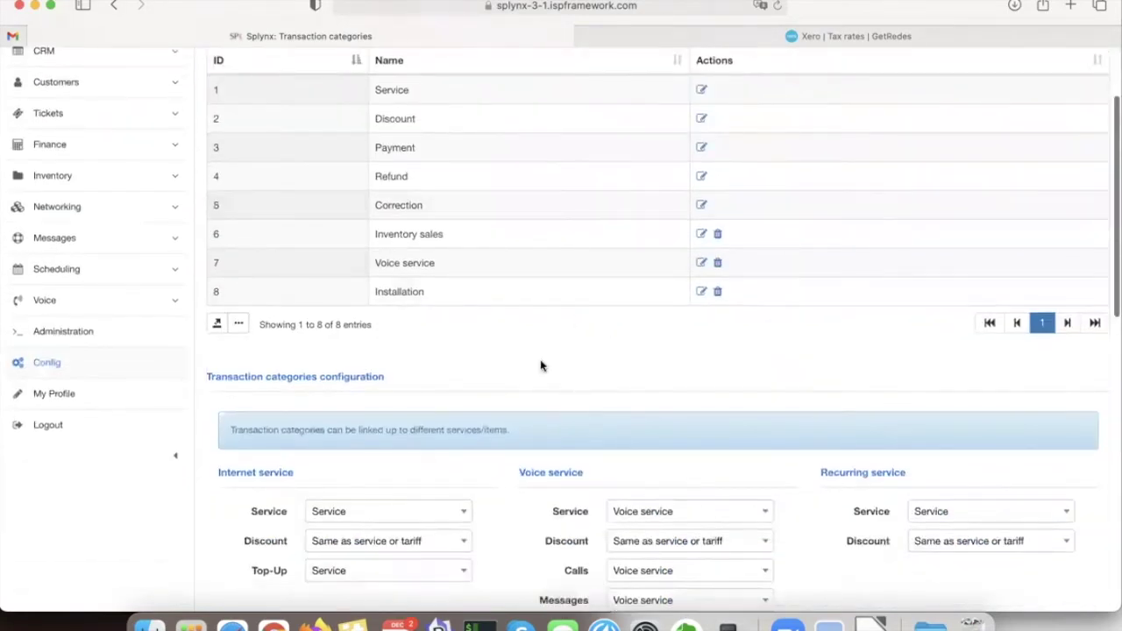
scroll(541, 366, "down", 6)
scroll(541, 366, "down", 10)
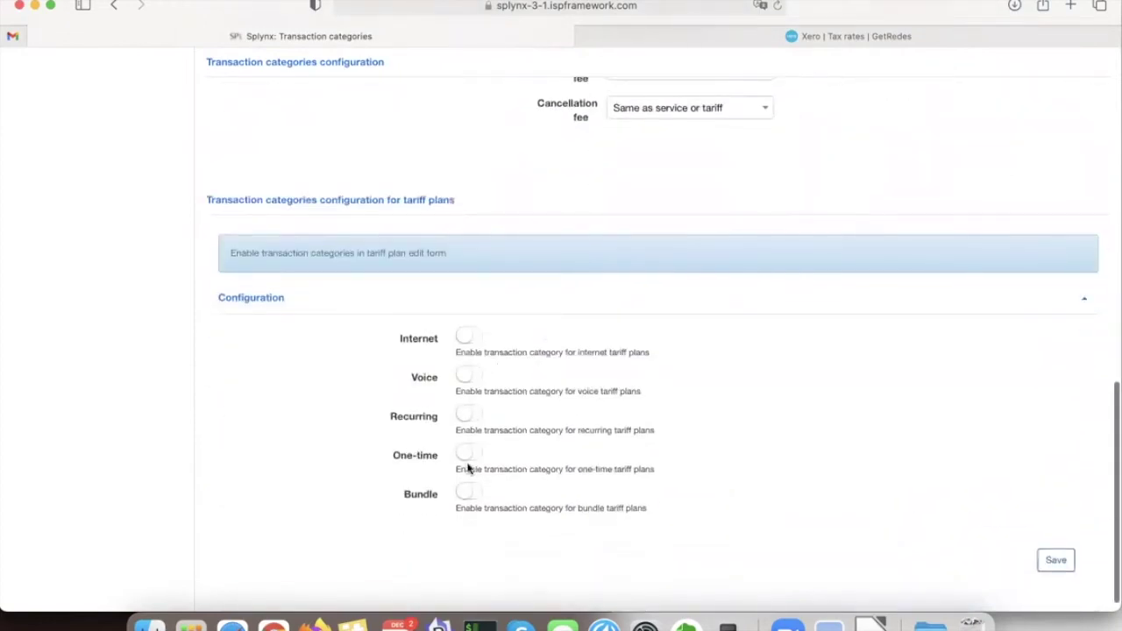
left_click(472, 457)
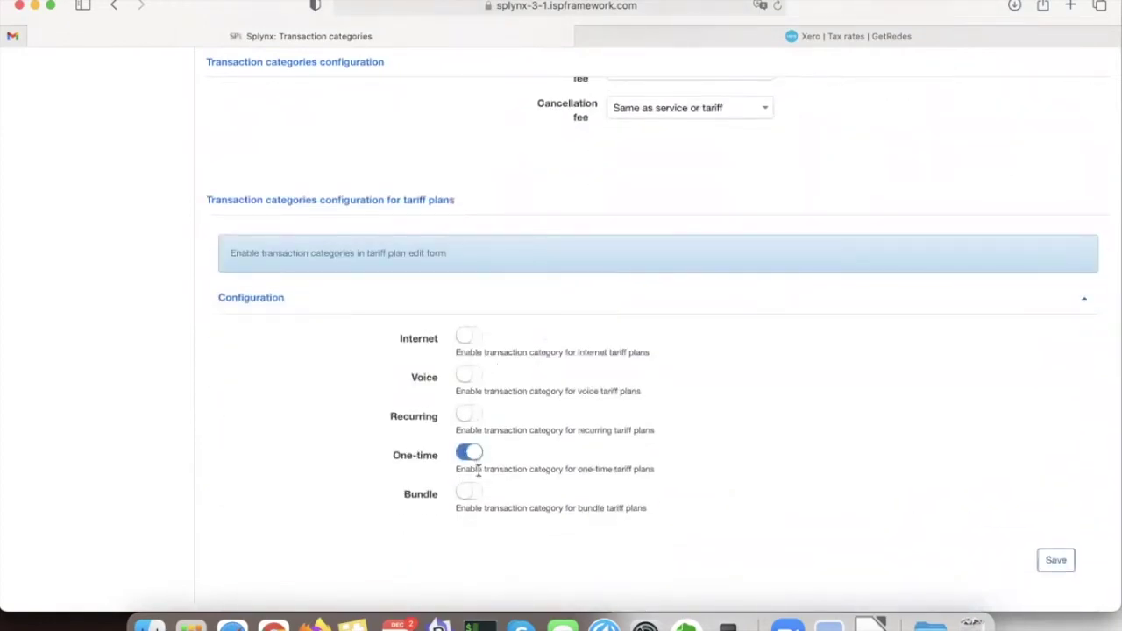
triple_click(477, 471)
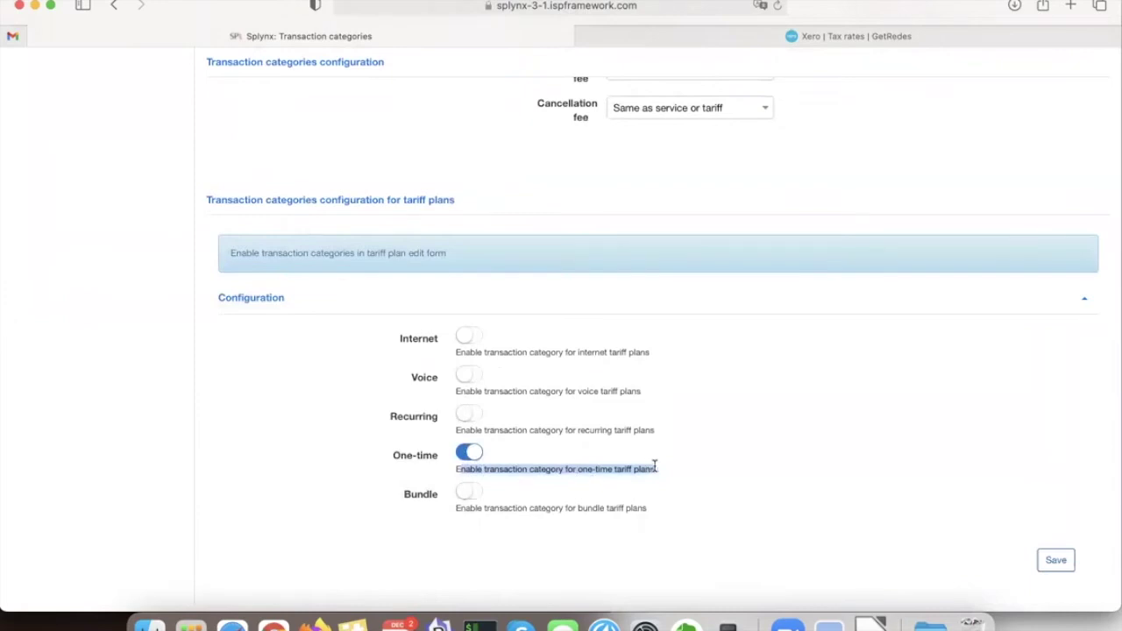
left_click(653, 467)
left_click_drag(466, 471, 657, 468)
Step: Check the tariff plan category settings and save the transaction categories configuration
scroll(524, 314, "up", 2)
scroll(524, 313, "down", 1)
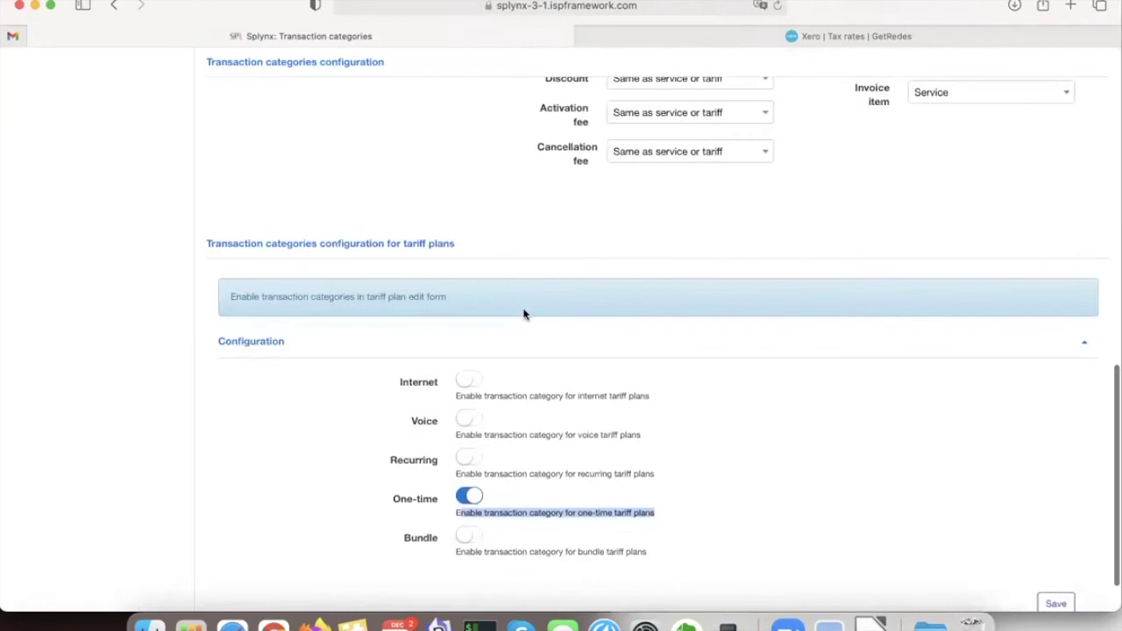
left_click(617, 242)
scroll(412, 206, "up", 3)
scroll(401, 205, "down", 3)
scroll(707, 394, "down", 2)
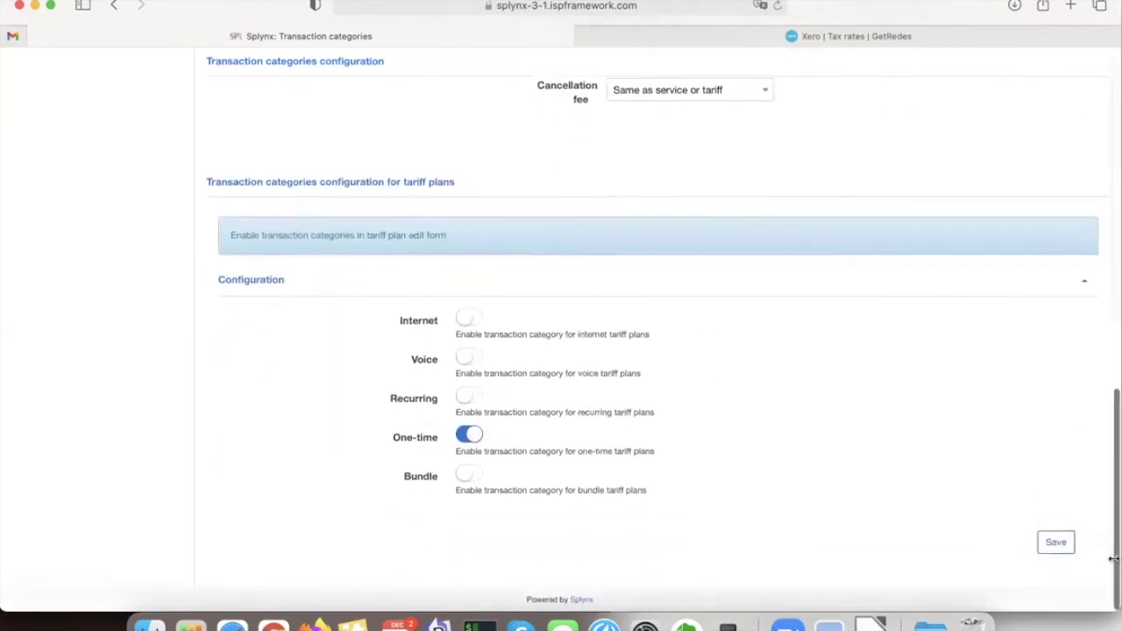
left_click(1055, 543)
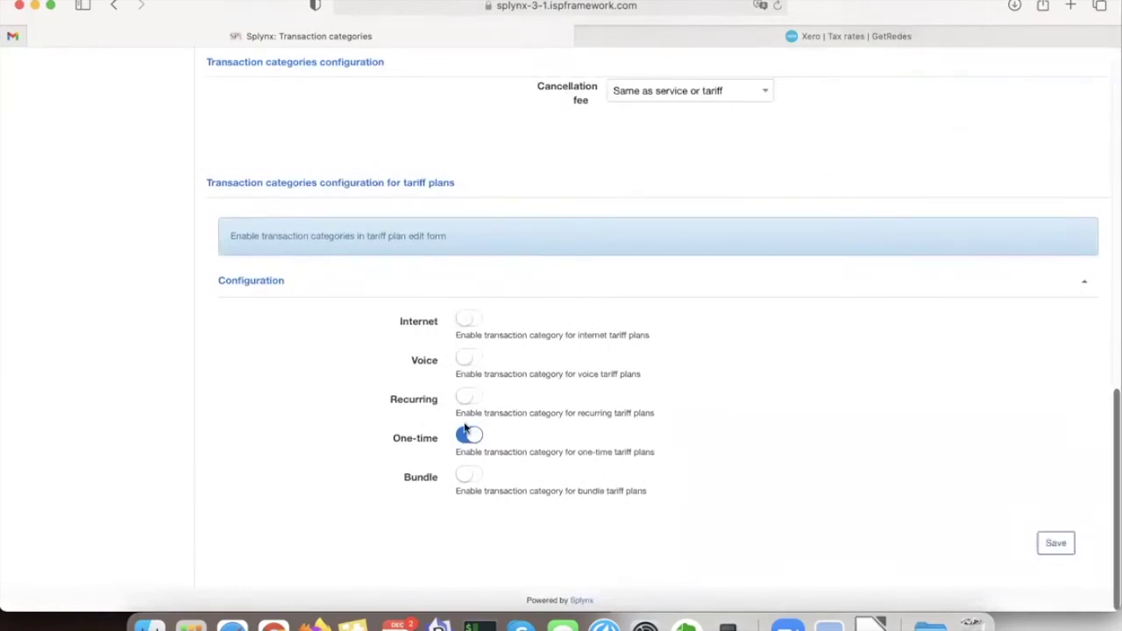
Step: Edit the one-time tariff plan Installation, set its transaction category to Installation and save the plan
scroll(479, 440, "up", 15)
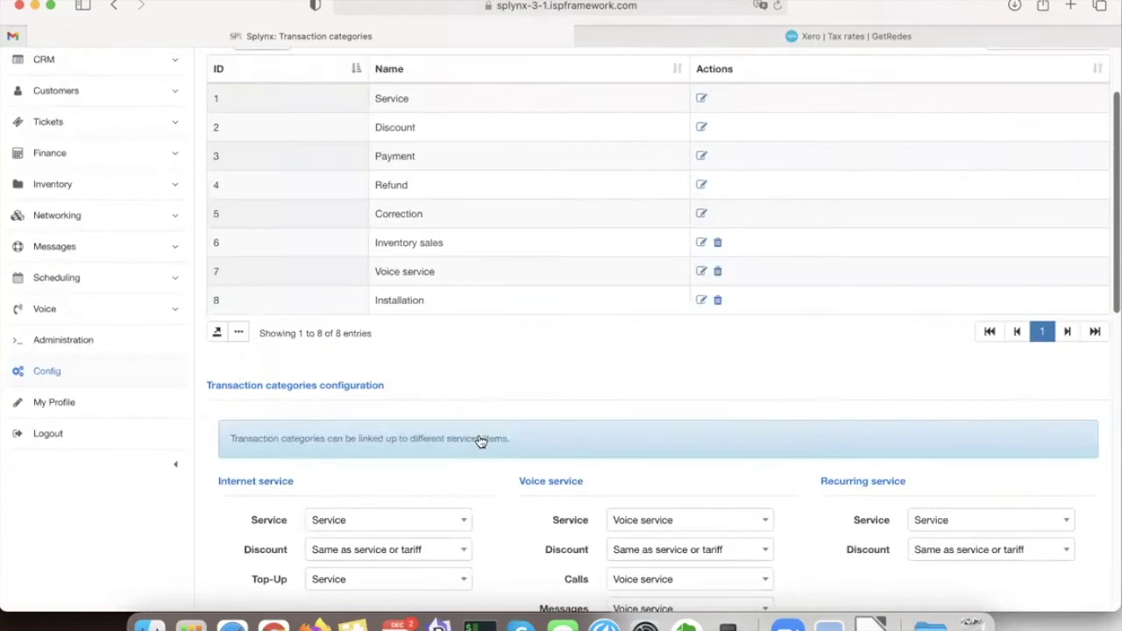
left_click(69, 139)
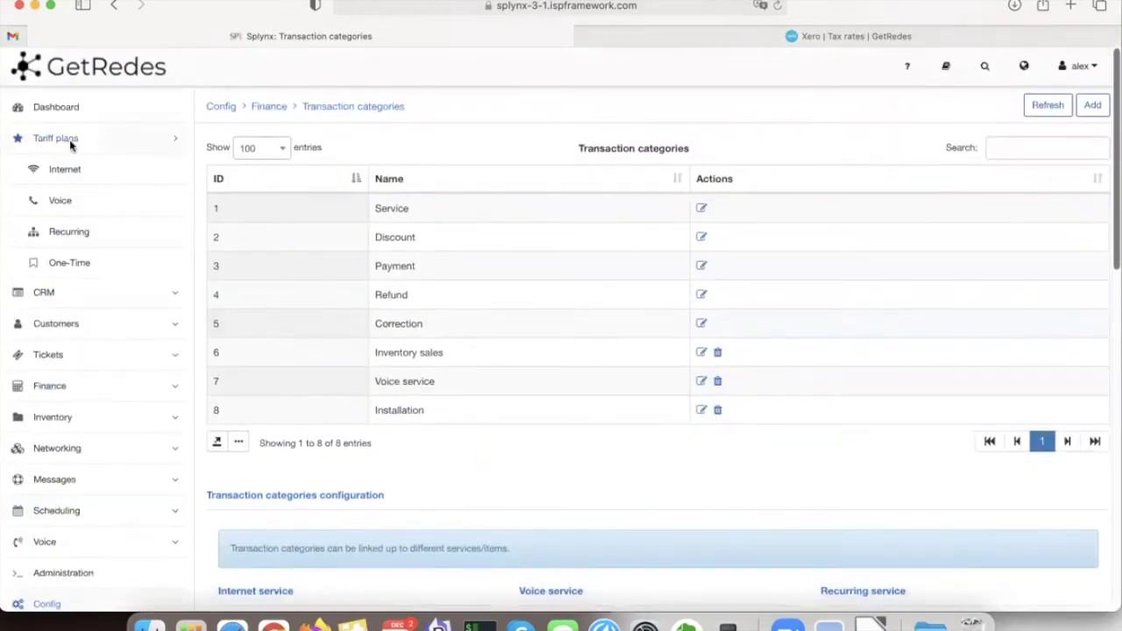
left_click(73, 262)
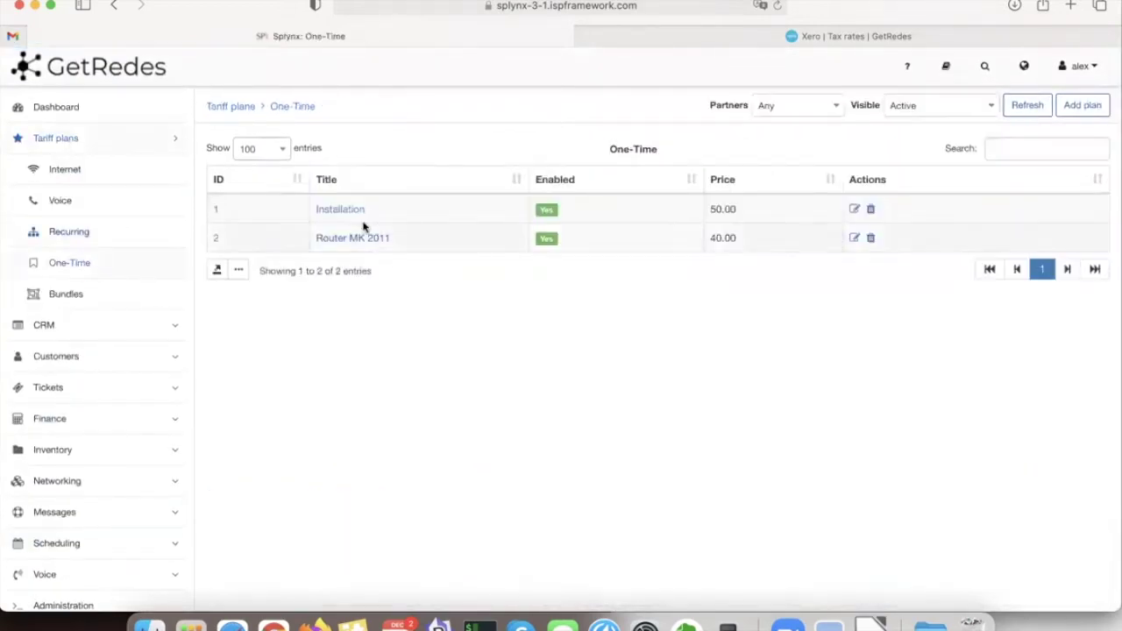
left_click(855, 209)
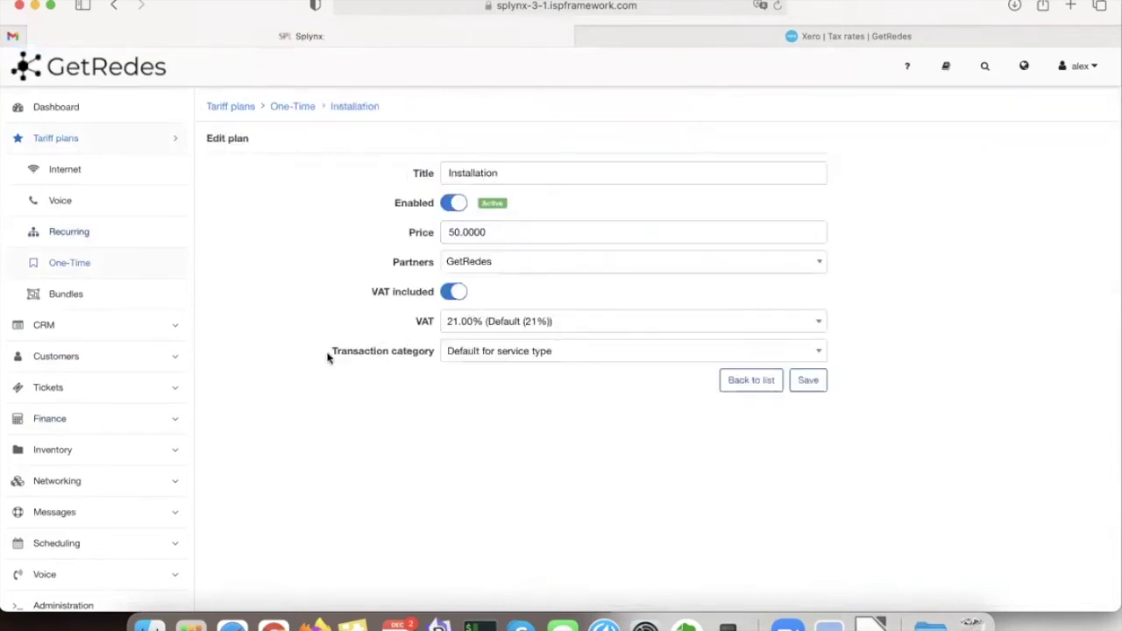
left_click_drag(328, 357, 430, 352)
left_click(500, 352)
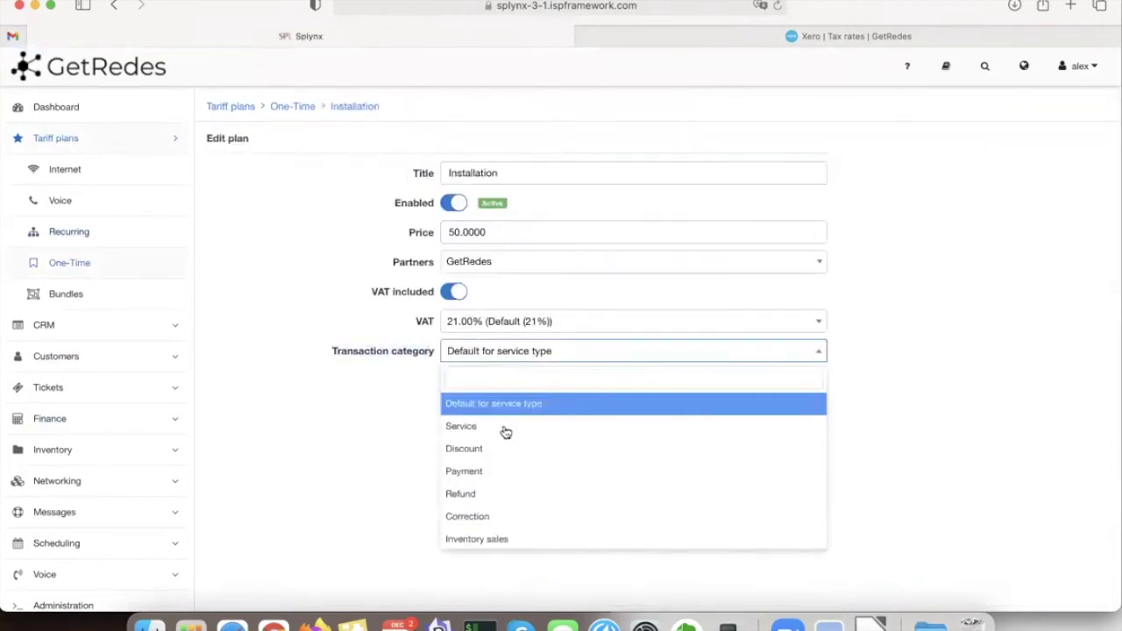
scroll(590, 463, "down", 2)
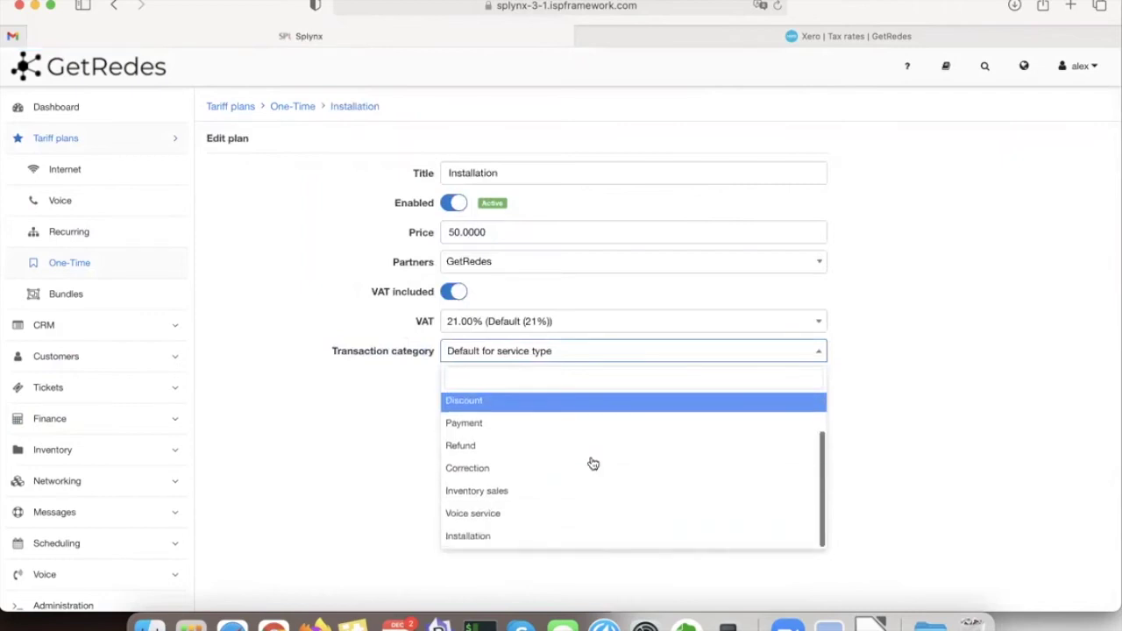
left_click(525, 537)
left_click(805, 388)
Step: Edit the one-time tariff plan Router MK 2011, set its transaction category to Inventory sales and save it
left_click(100, 268)
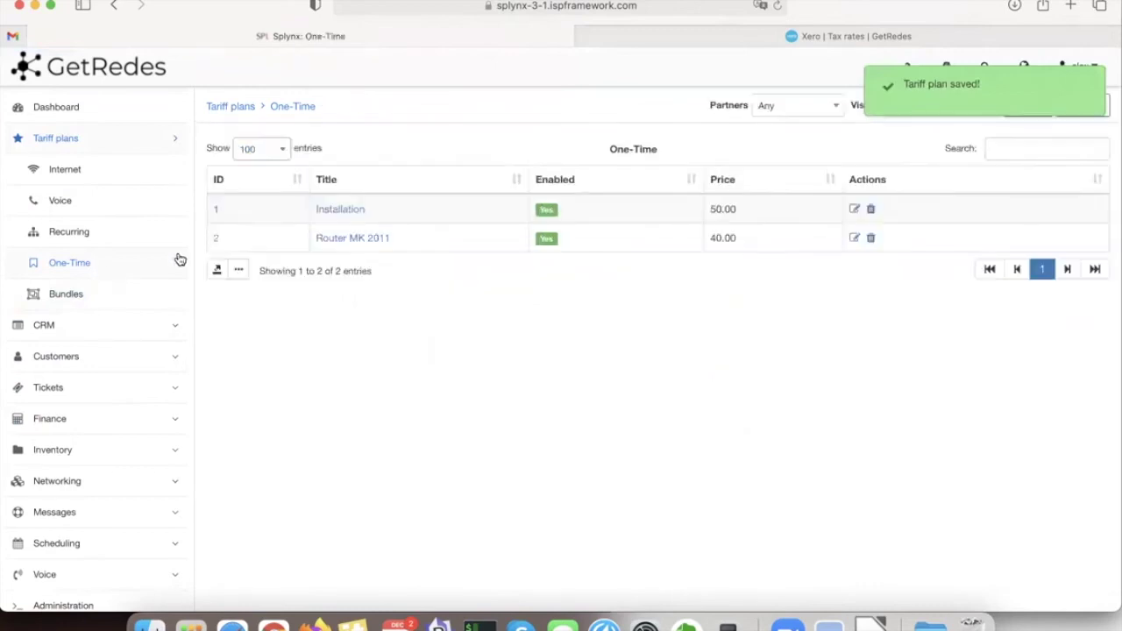
left_click(855, 237)
left_click(452, 351)
scroll(524, 506, "down", 1)
scroll(525, 506, "down", 1)
left_click(502, 501)
left_click(822, 381)
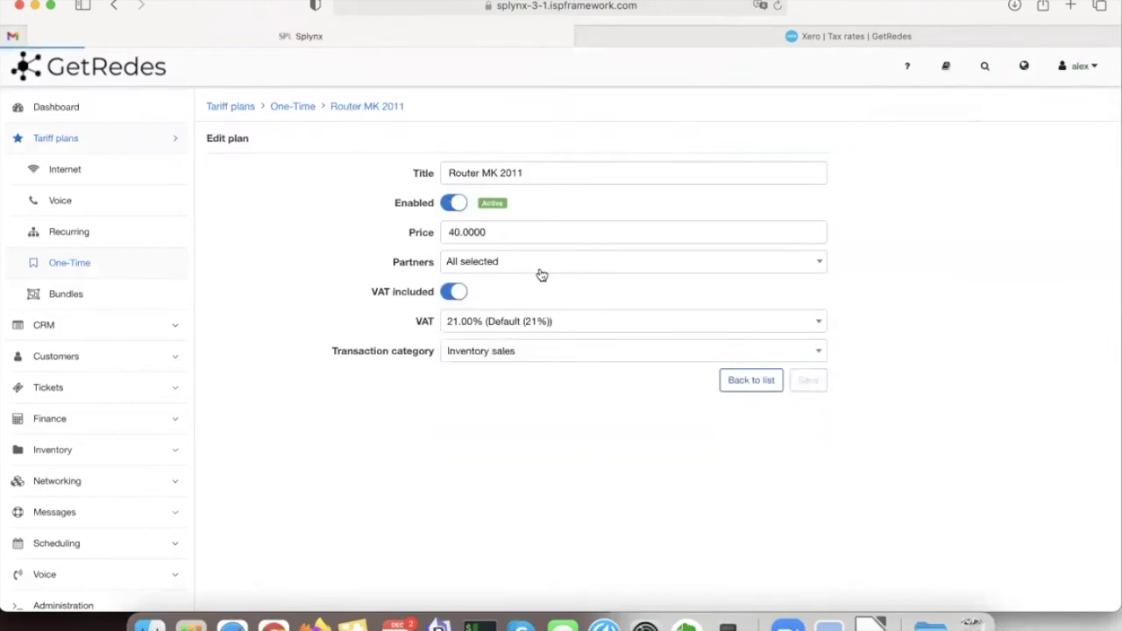
Step: Open the finance Accounting categories configuration and look over the categories map and the list of accounting categories
left_click(113, 6)
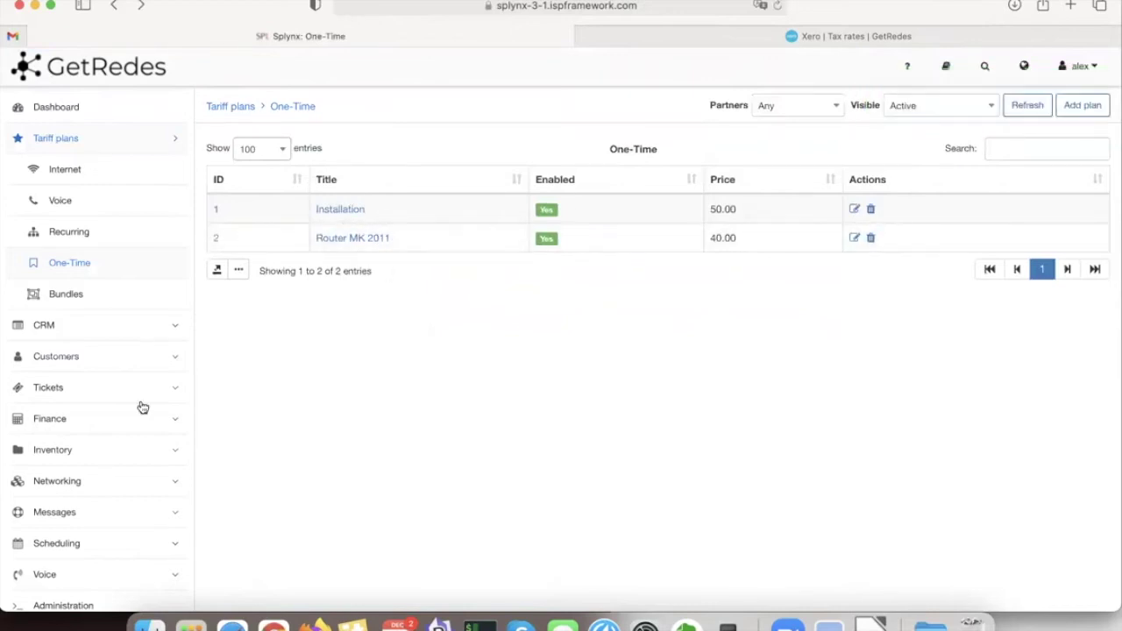
scroll(140, 407, "down", 5)
left_click(52, 484)
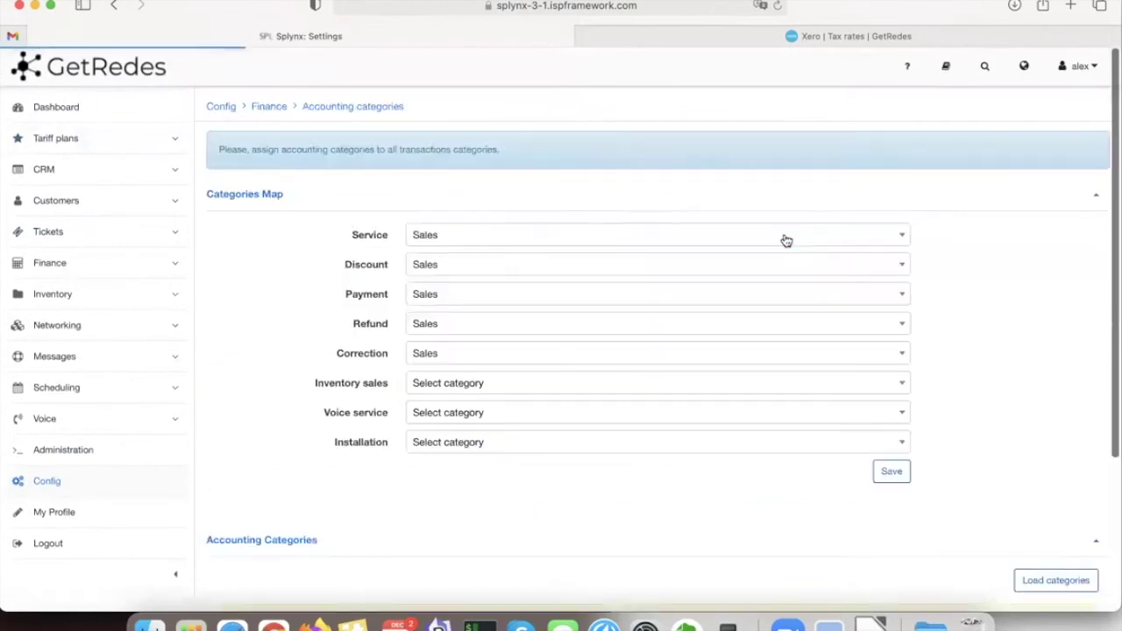
scroll(426, 266, "down", 3)
scroll(427, 270, "down", 8)
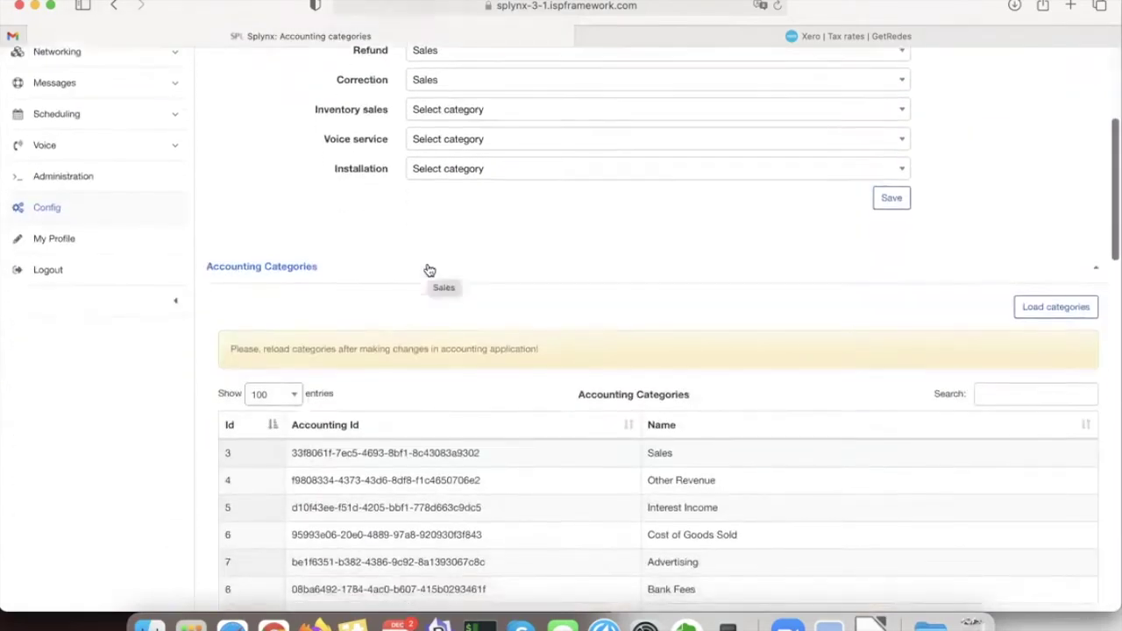
scroll(737, 331, "down", 4)
scroll(738, 331, "down", 5)
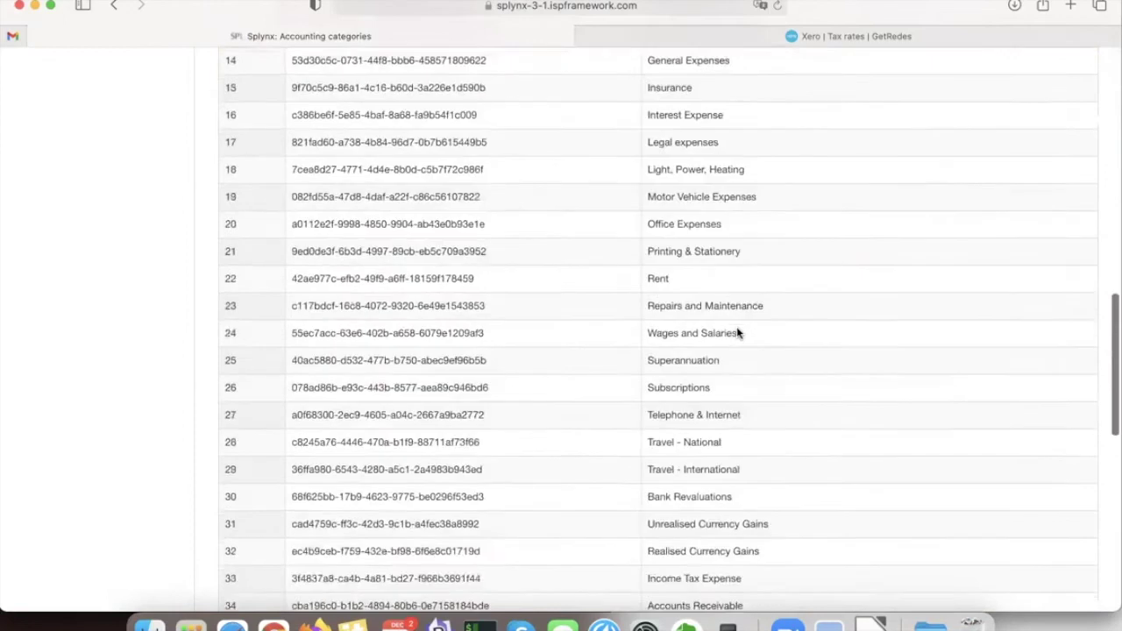
scroll(737, 331, "up", 15)
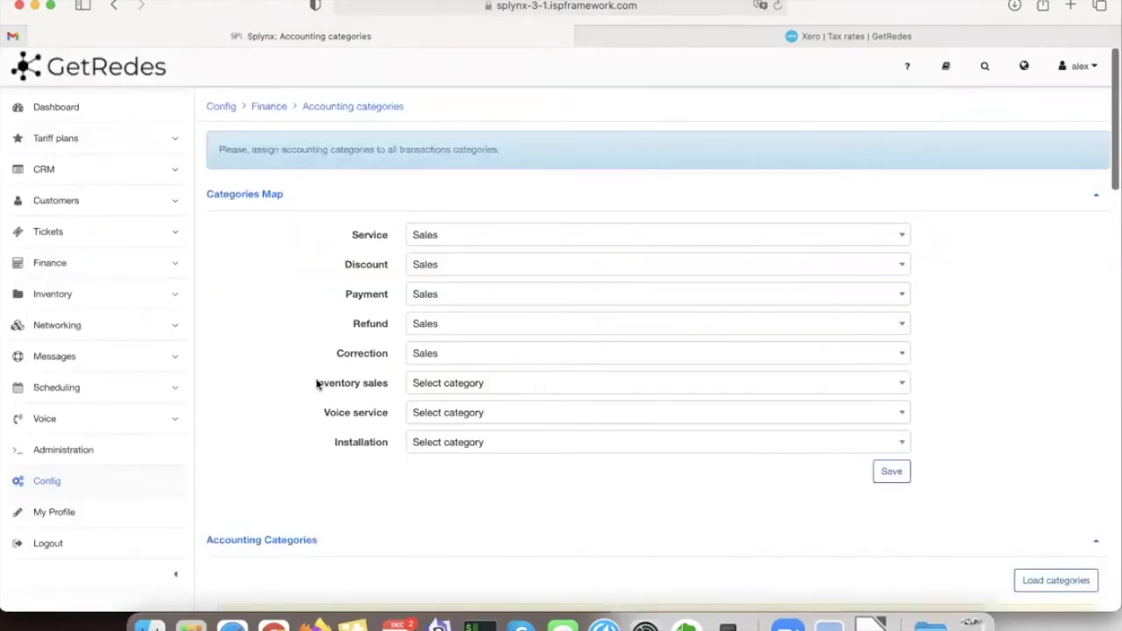
scroll(396, 425, "down", 3)
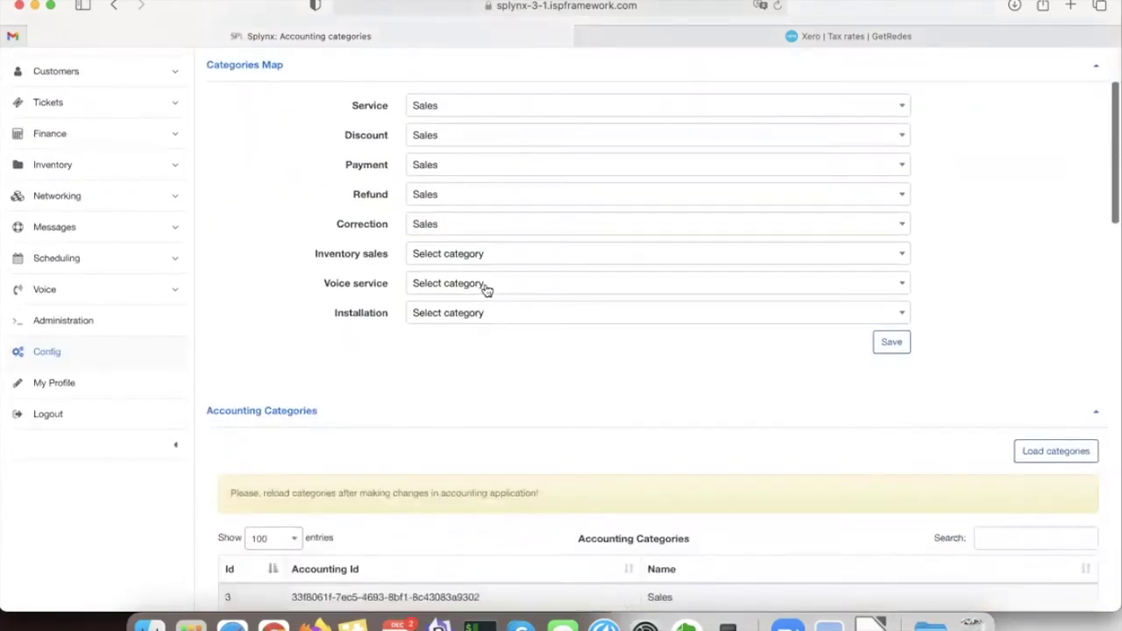
scroll(488, 289, "down", 5)
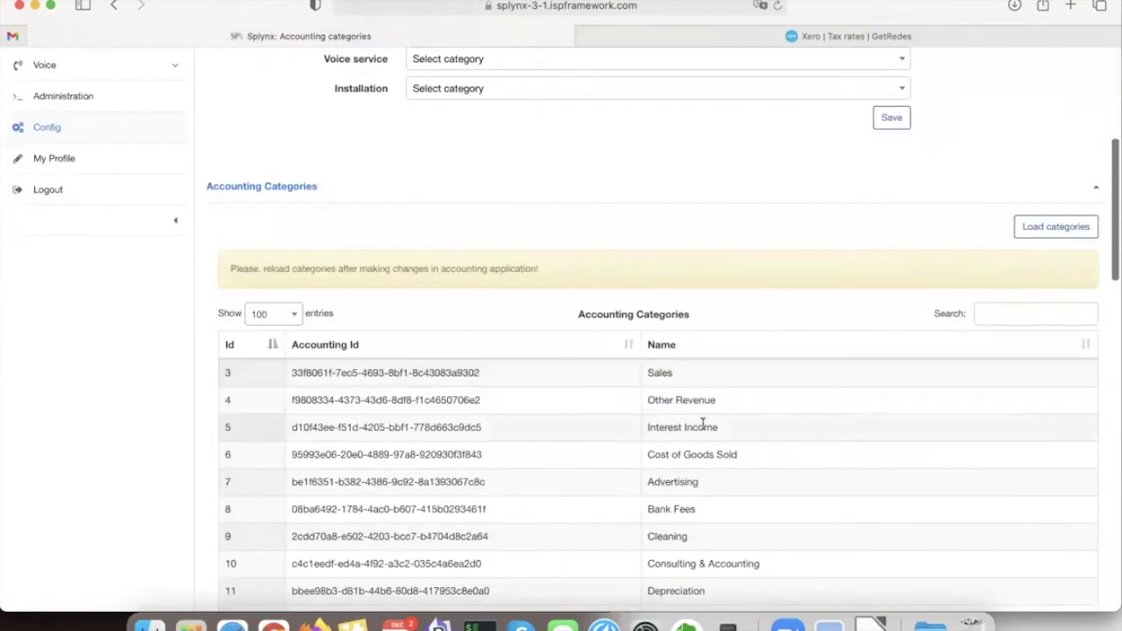
scroll(553, 354, "up", 6)
Step: Map the Voice service transaction category to the Other Revenue accounting category
left_click(480, 321)
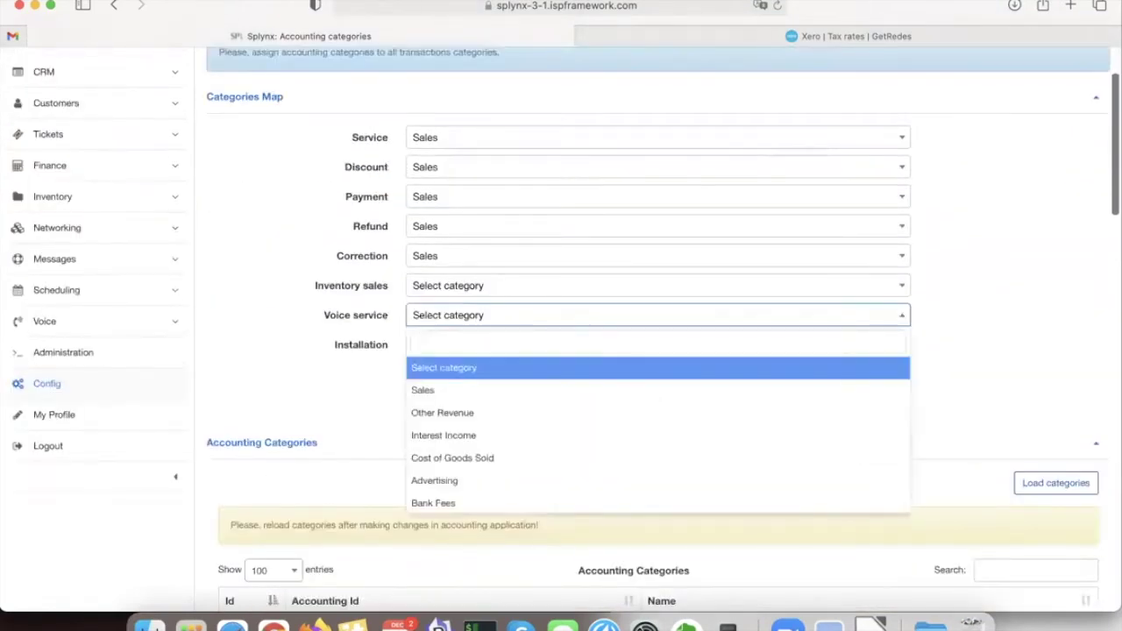
type("Othe")
left_click(444, 367)
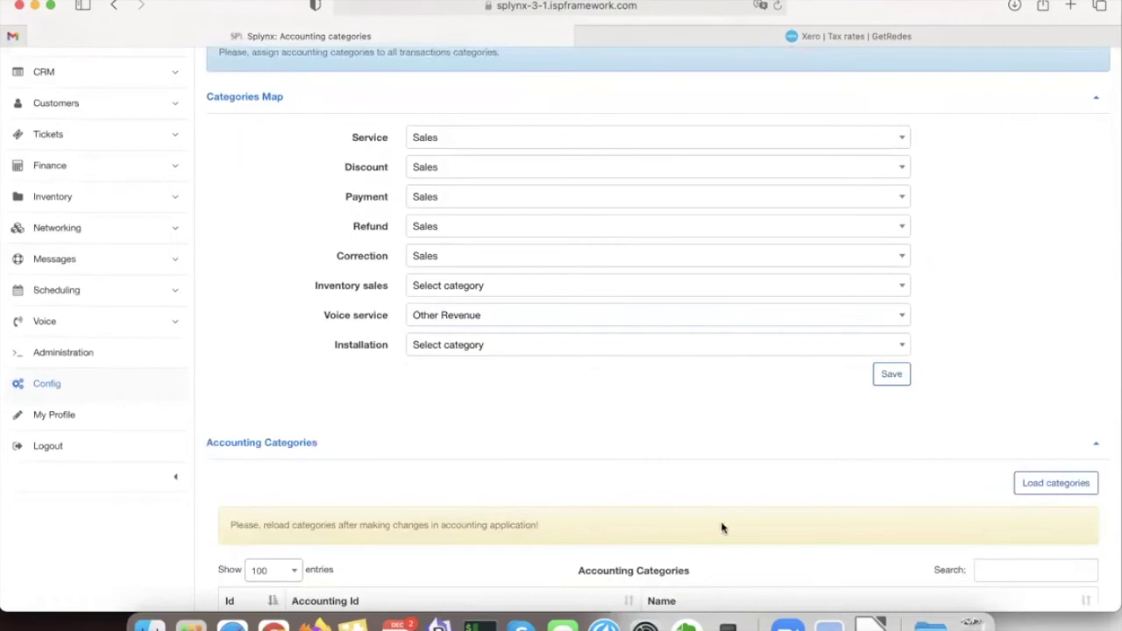
Step: Map the Installation transaction category to the Other Revenue accounting category
scroll(721, 528, "down", 5)
scroll(722, 528, "down", 2)
scroll(721, 528, "up", 1)
scroll(721, 527, "down", 1)
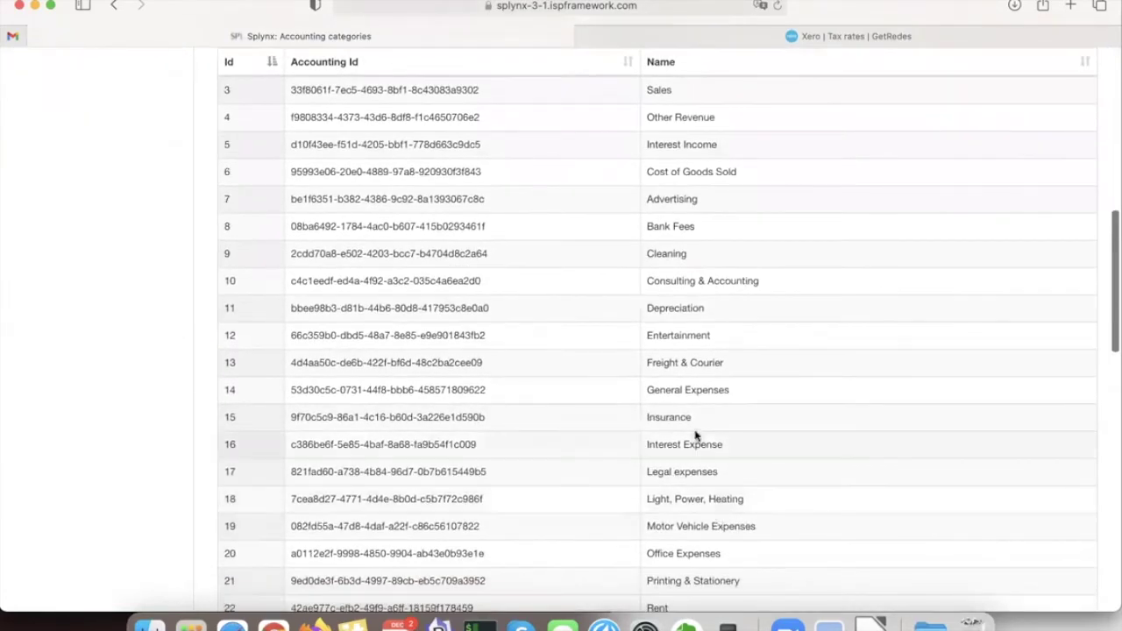
scroll(696, 436, "down", 1)
scroll(696, 436, "up", 9)
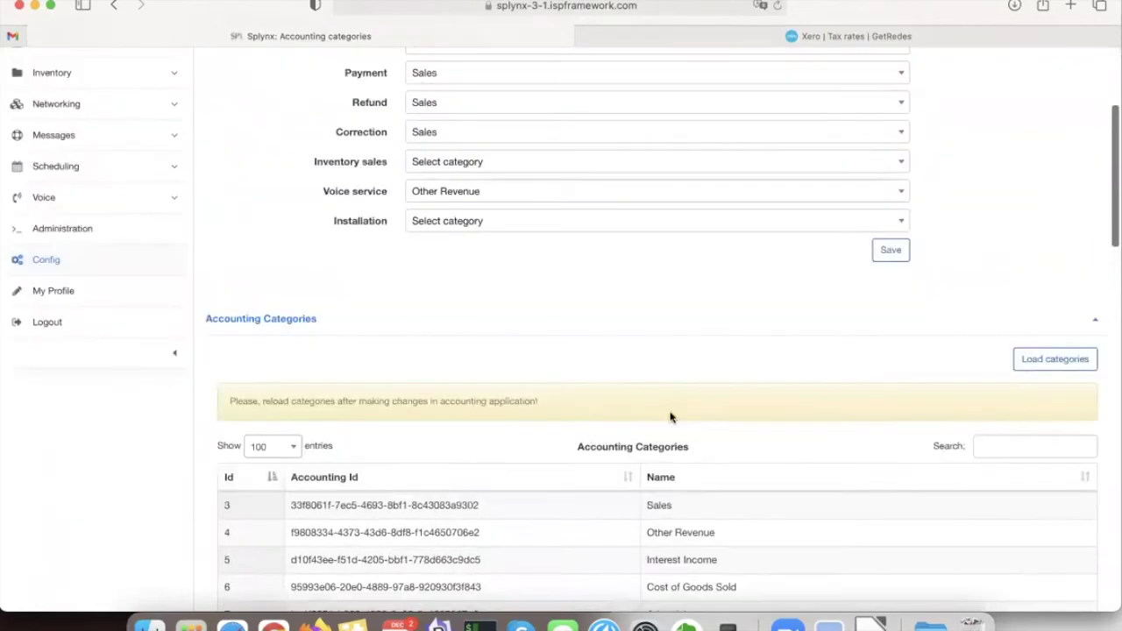
left_click(433, 410)
type("Other")
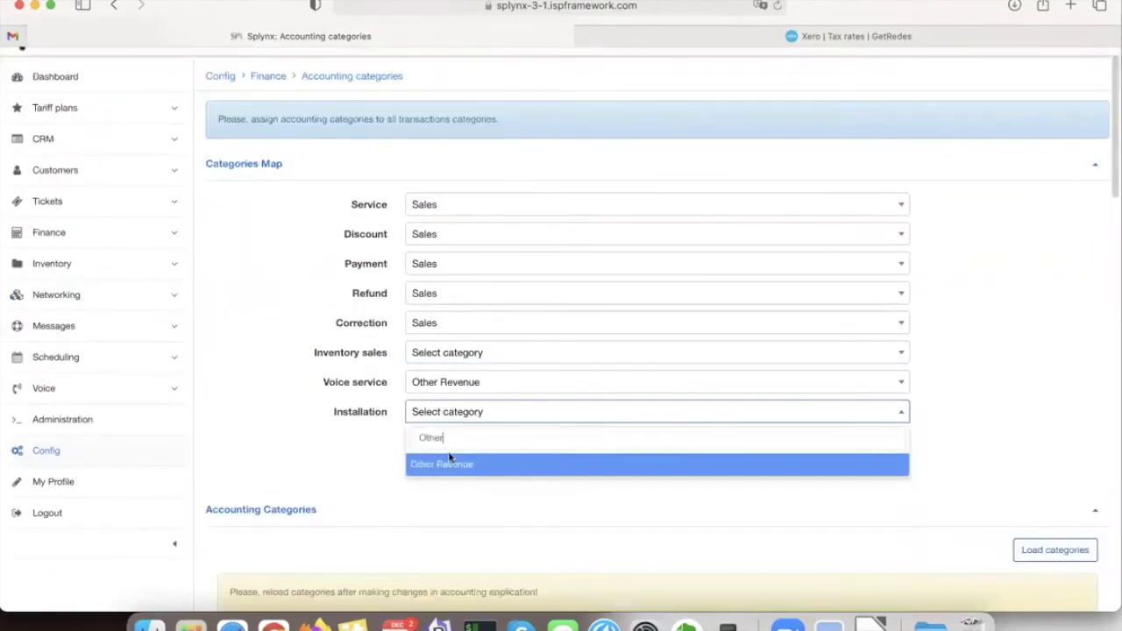
left_click(449, 465)
Step: Map the Inventory sales transaction category to Other Revenue and save the categories map
left_click(457, 353)
type("Other")
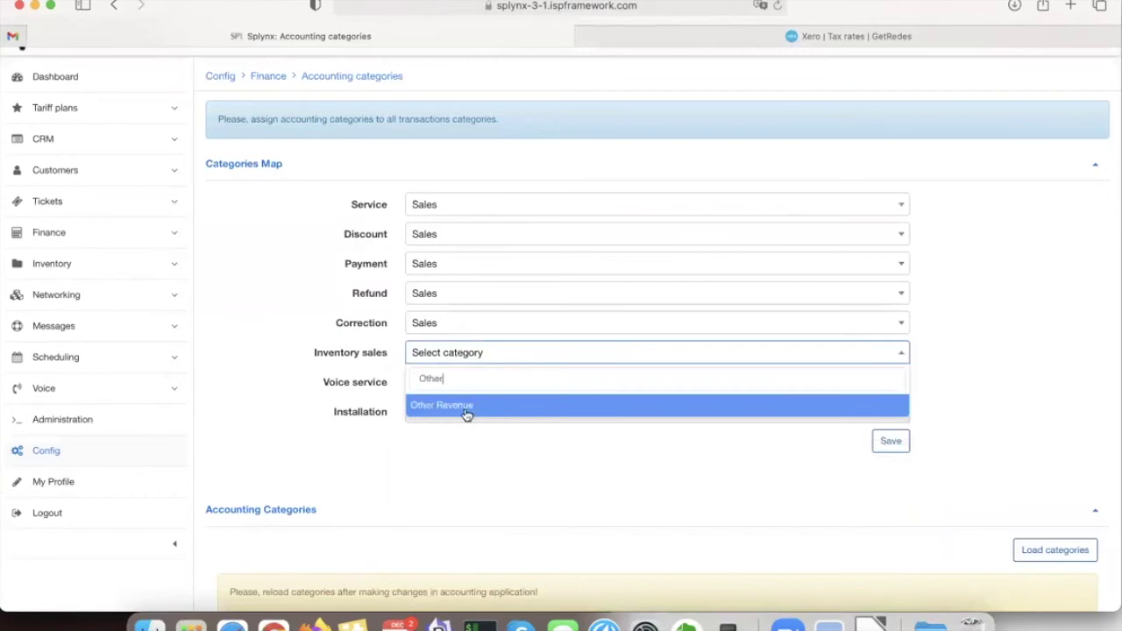
left_click(467, 412)
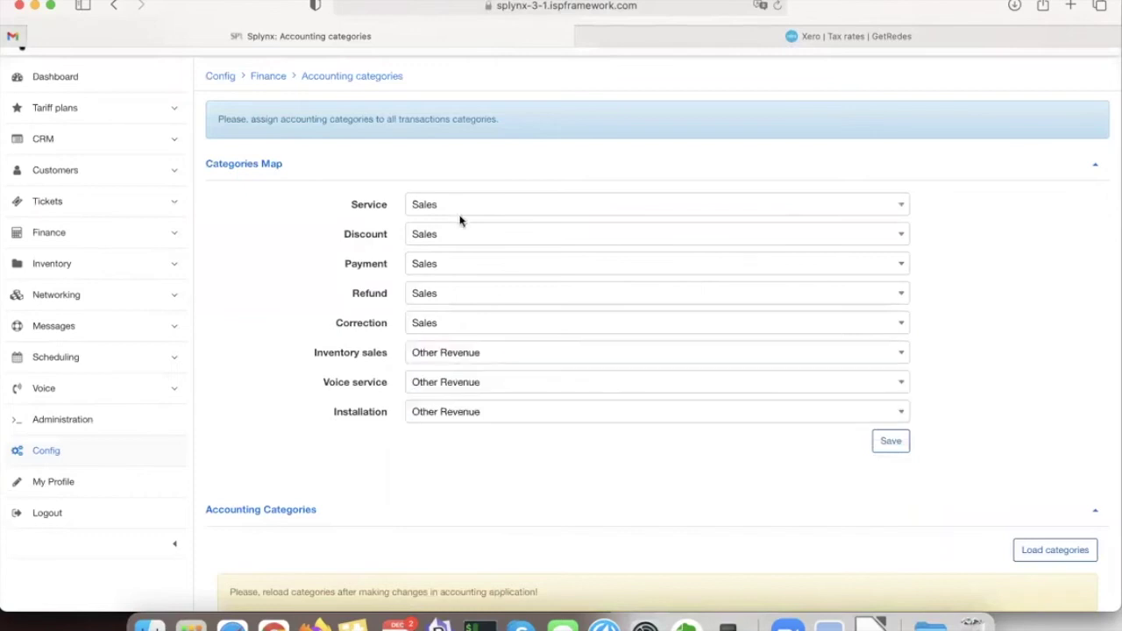
left_click(890, 443)
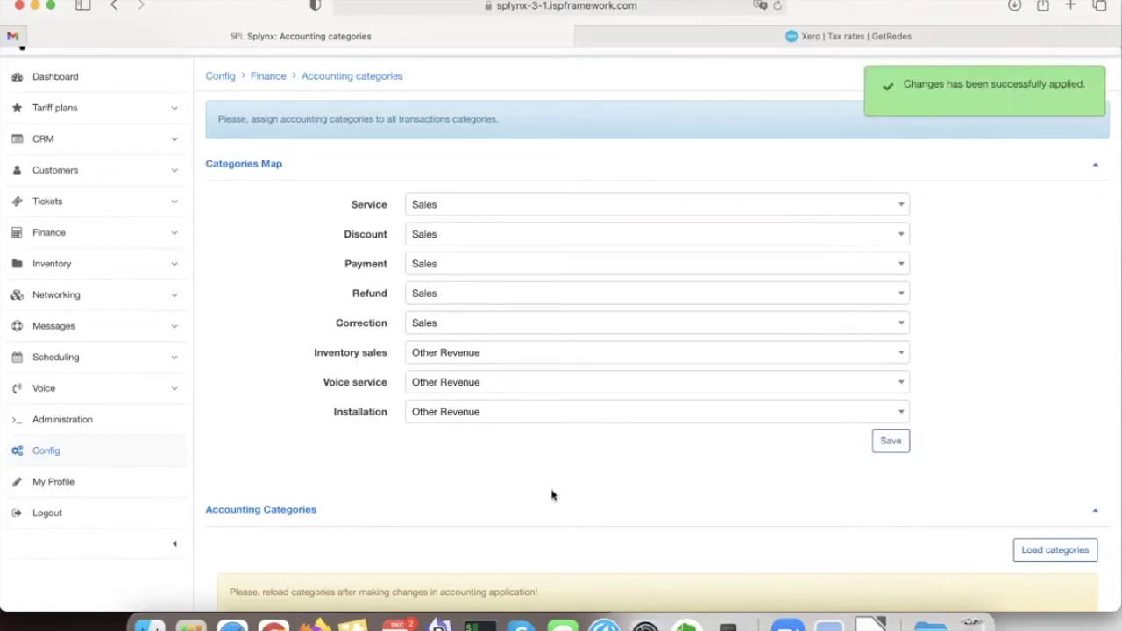
scroll(492, 416, "up", 1)
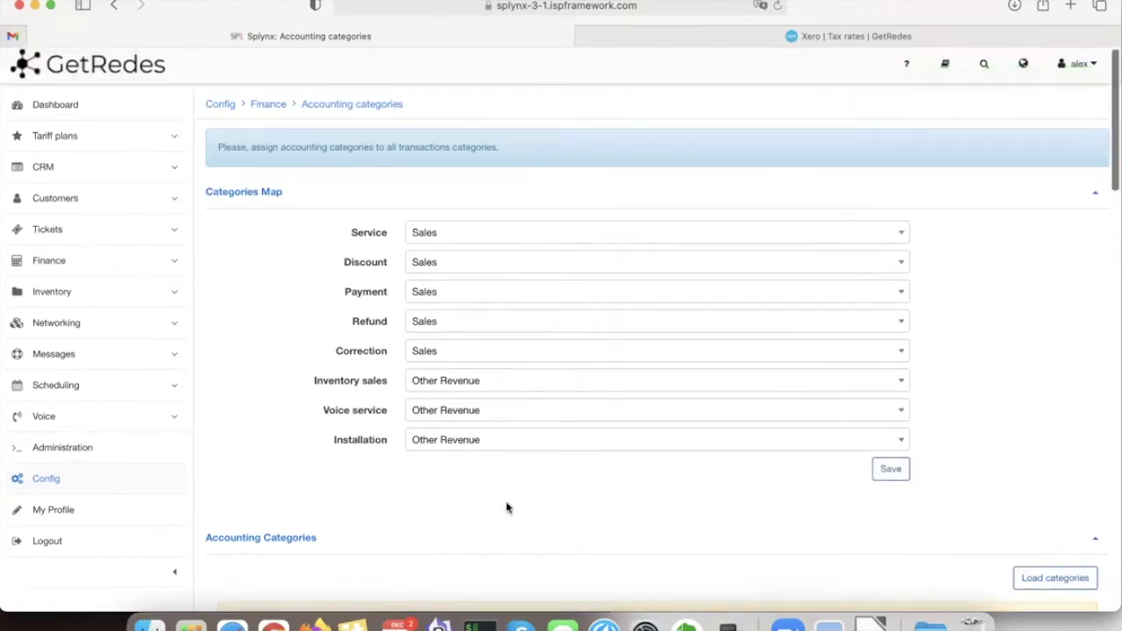
Step: Switch to the PDF slides, review the customer, invoice and payment steps of the accounting integration, and return to Splynx
left_click(828, 624)
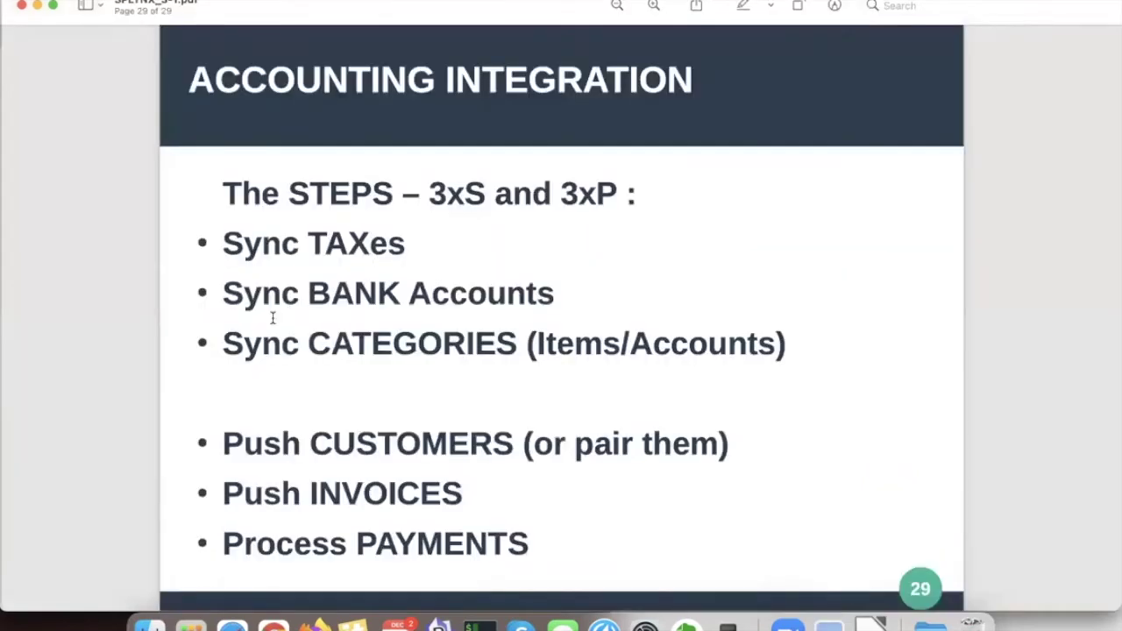
double_click(386, 443)
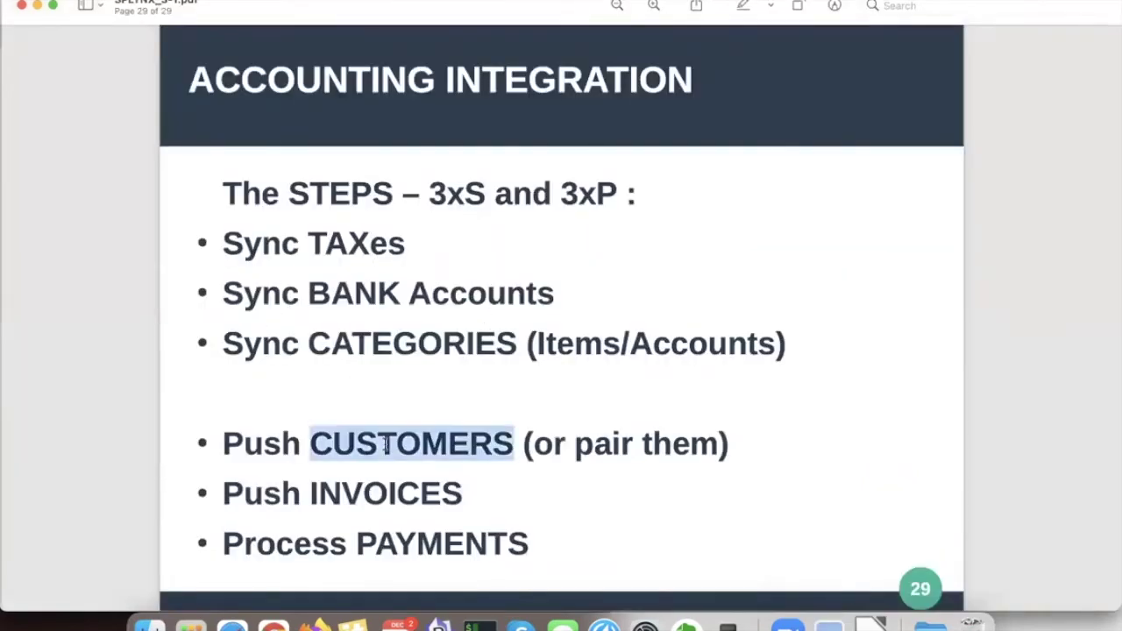
double_click(394, 493)
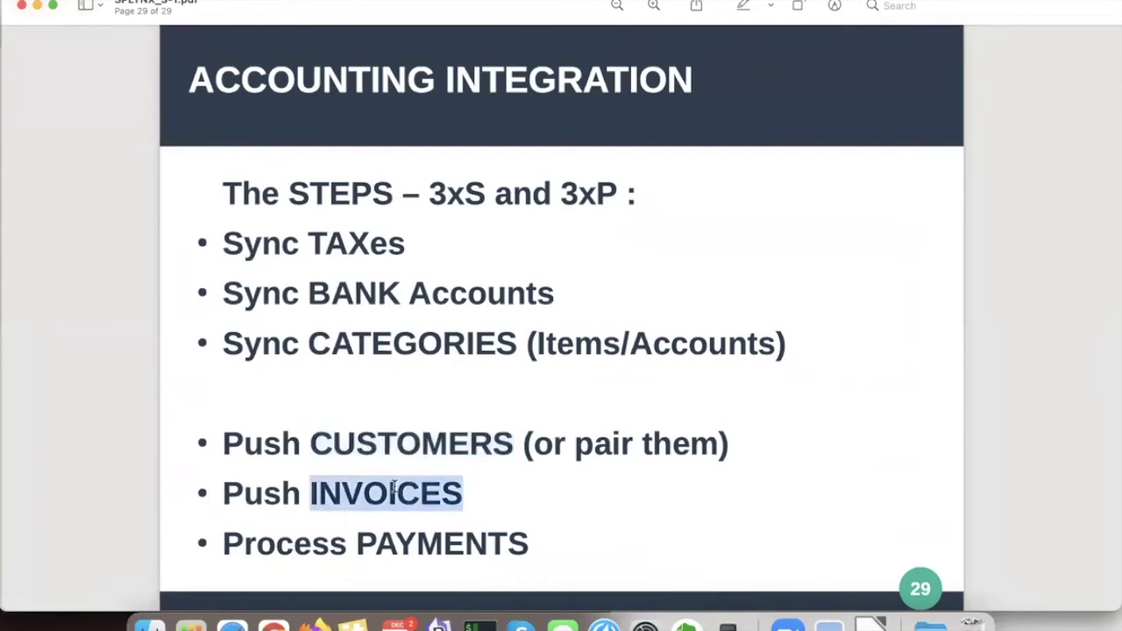
double_click(419, 539)
left_click(406, 496)
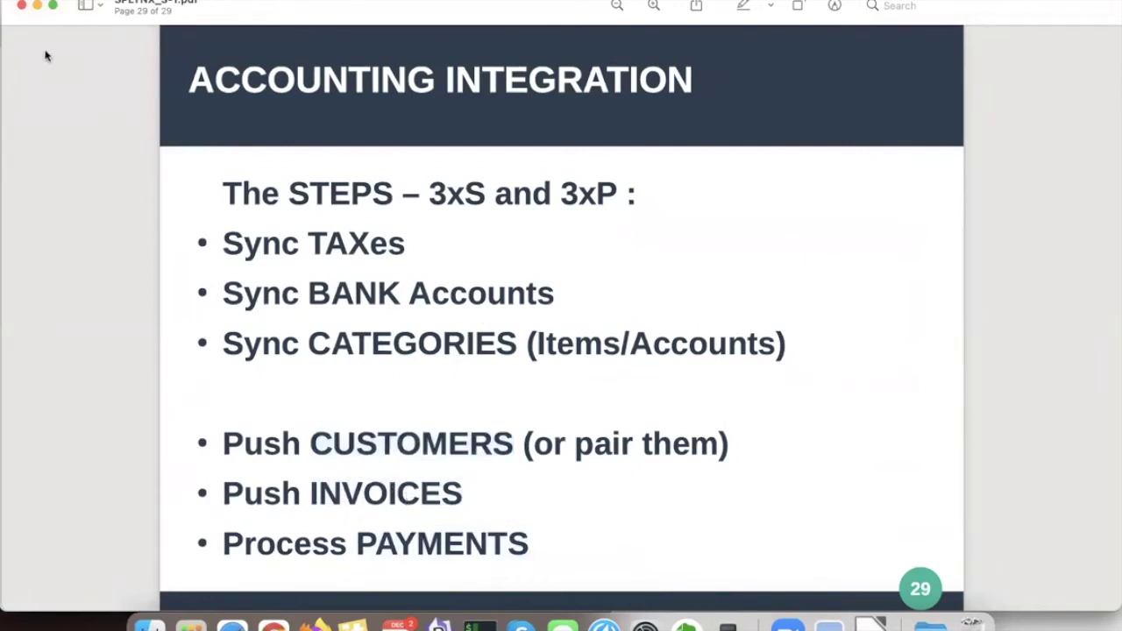
left_click(37, 7)
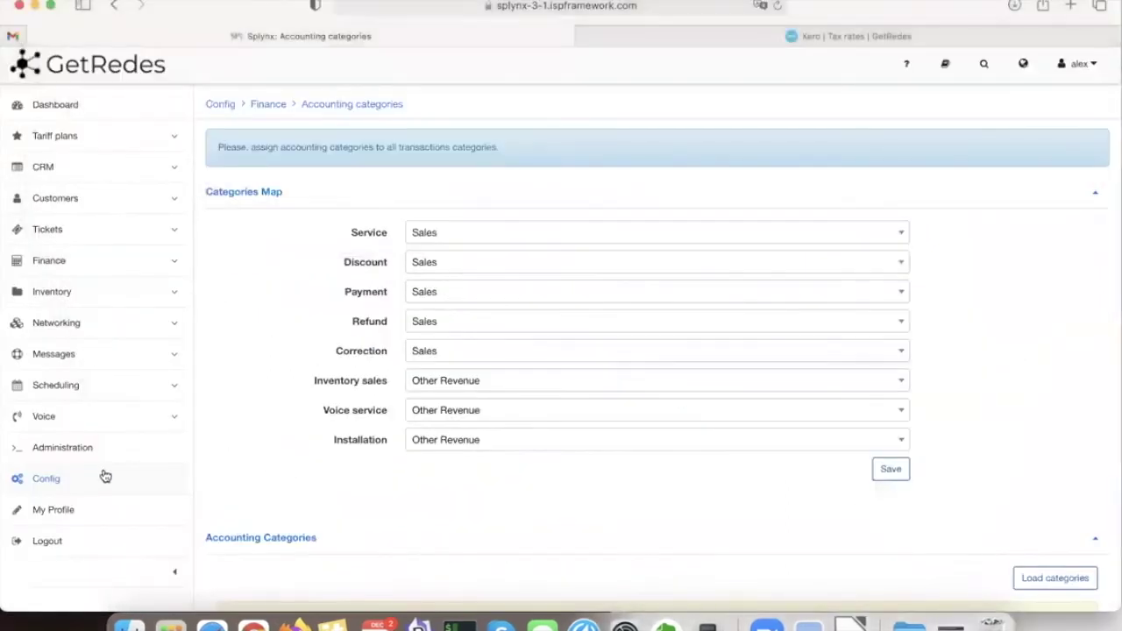
Step: Clear the search filter in the Splynx configuration and open the Splynx Xero Accounting integration
left_click(97, 477)
scroll(686, 308, "down", 1)
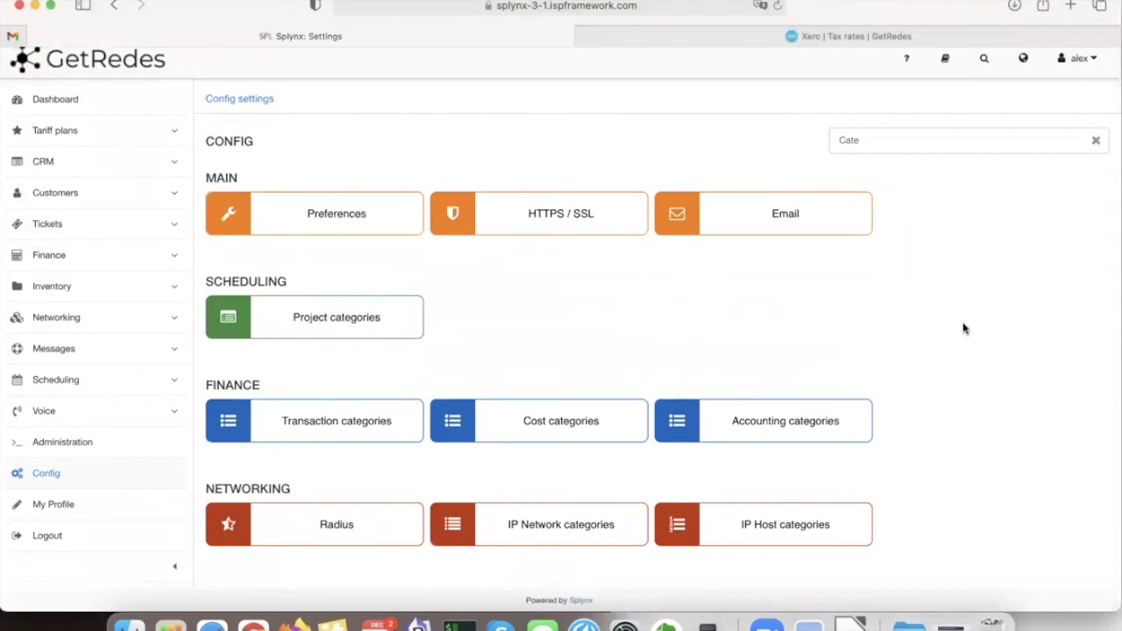
left_click(1097, 143)
scroll(635, 173, "down", 20)
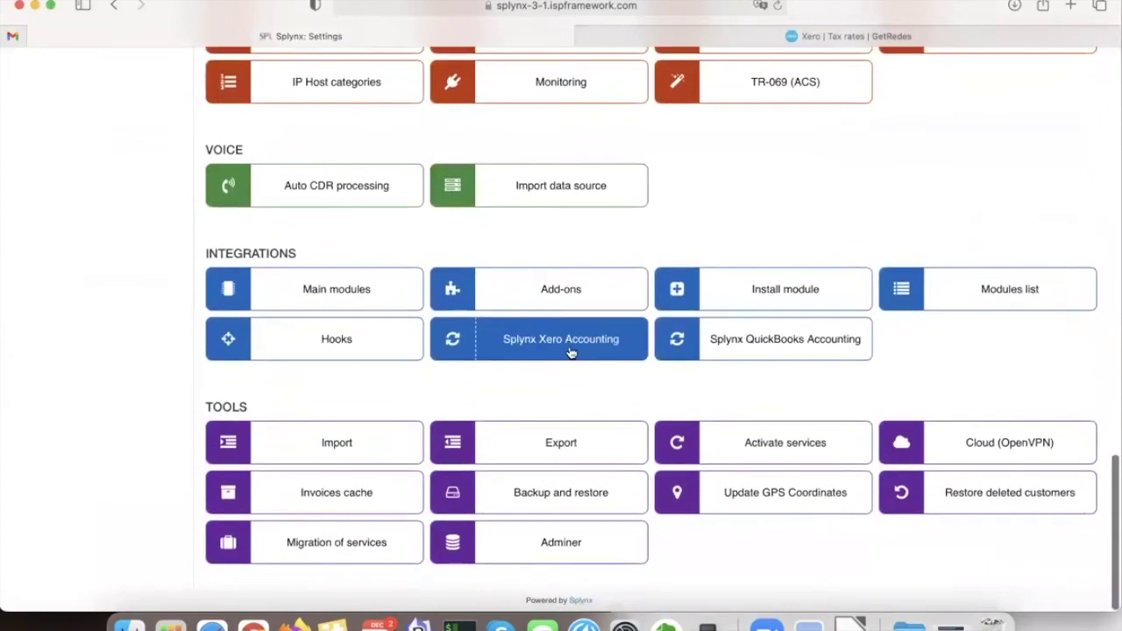
left_click(575, 347)
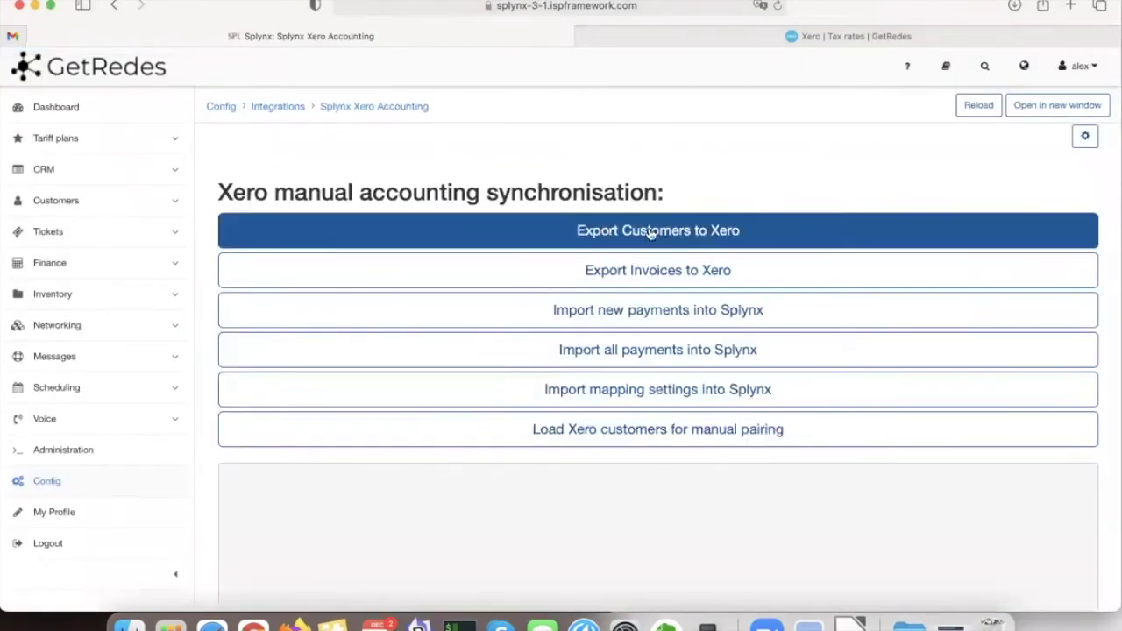
Step: Export the customers to Xero, confirm the synchronisation and follow its log
left_click(649, 232)
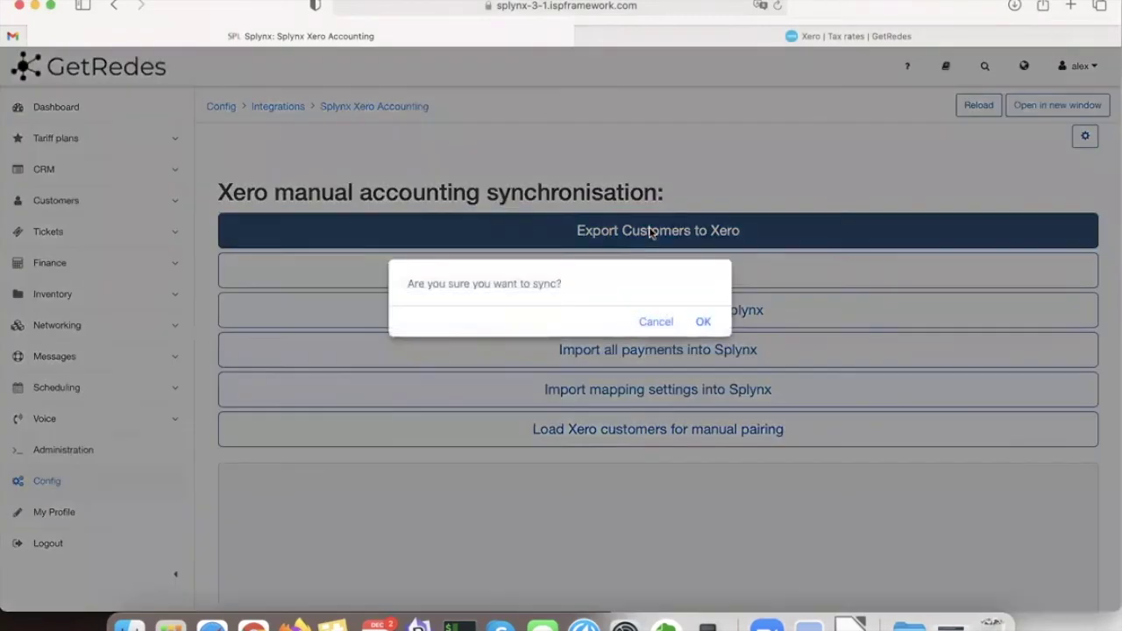
left_click(704, 321)
scroll(763, 181, "down", 2)
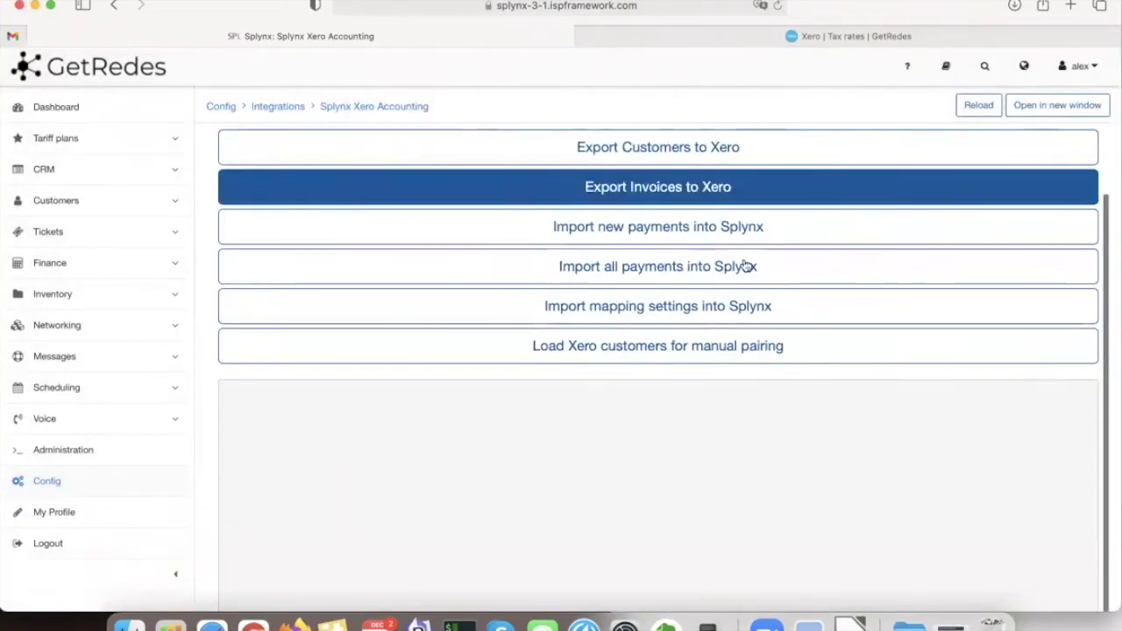
scroll(676, 368, "up", 2)
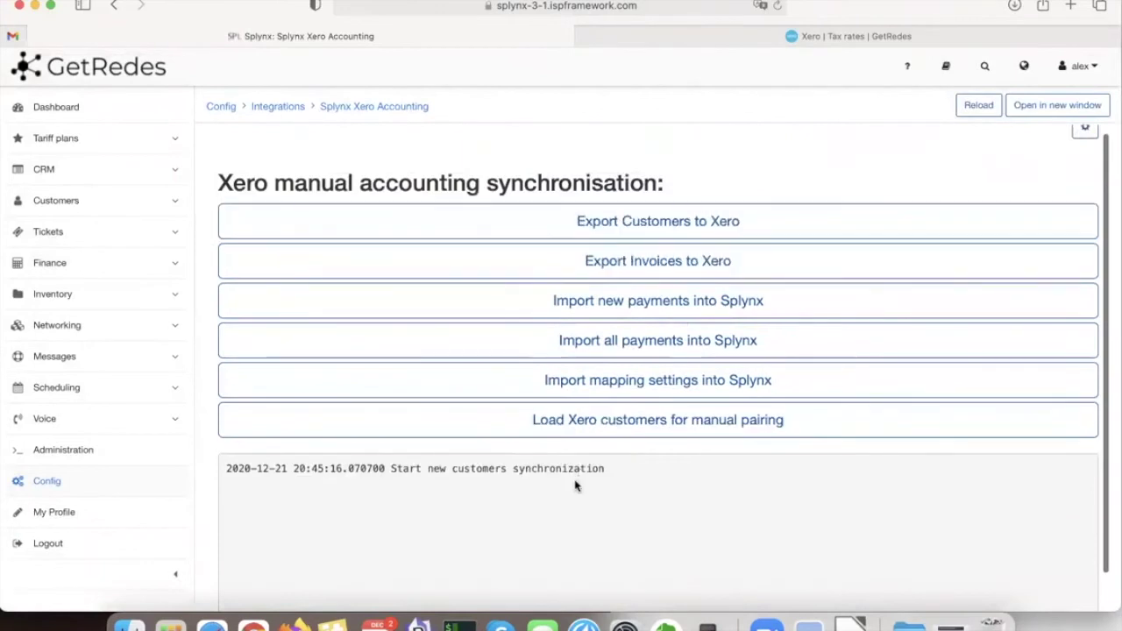
scroll(576, 485, "down", 3)
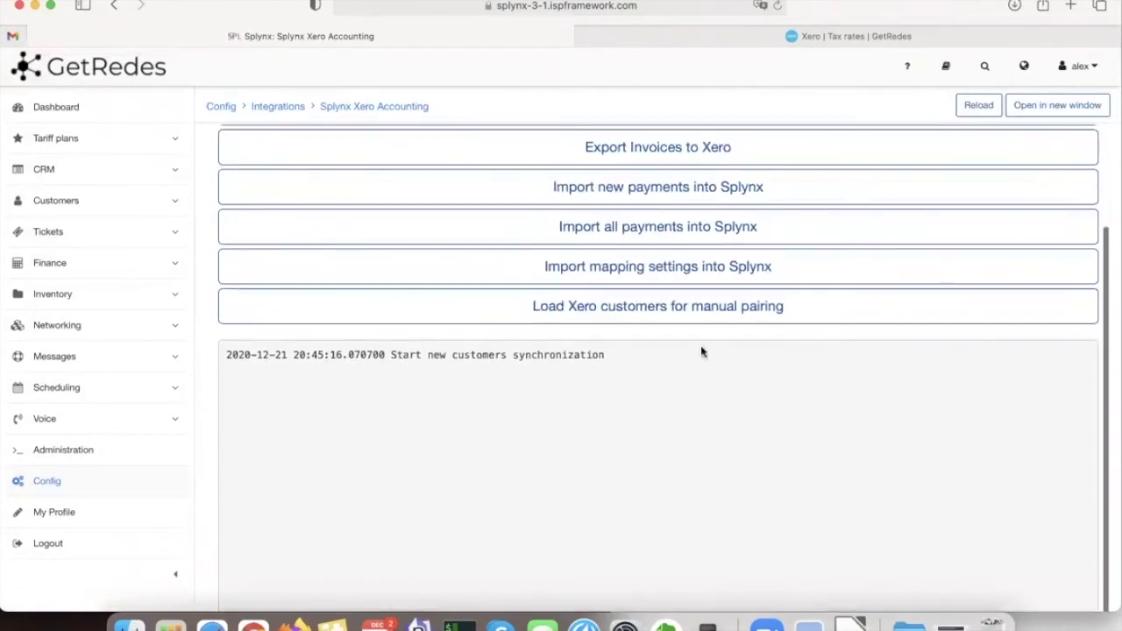
scroll(685, 190, "up", 1)
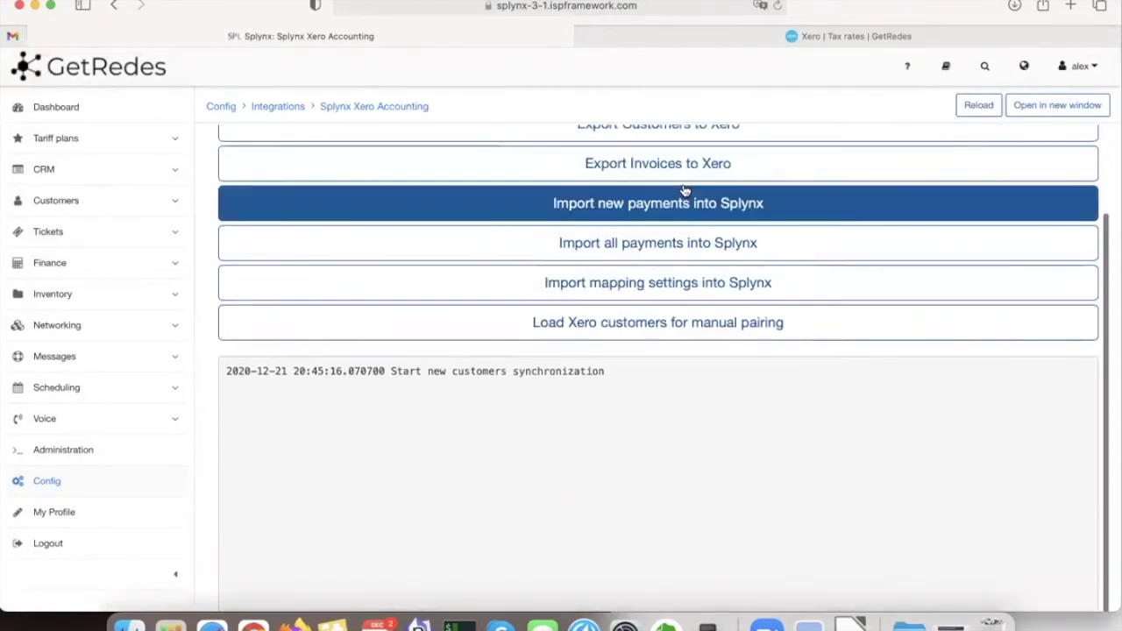
scroll(364, 517, "down", 1)
scroll(323, 497, "up", 1)
scroll(323, 497, "down", 1)
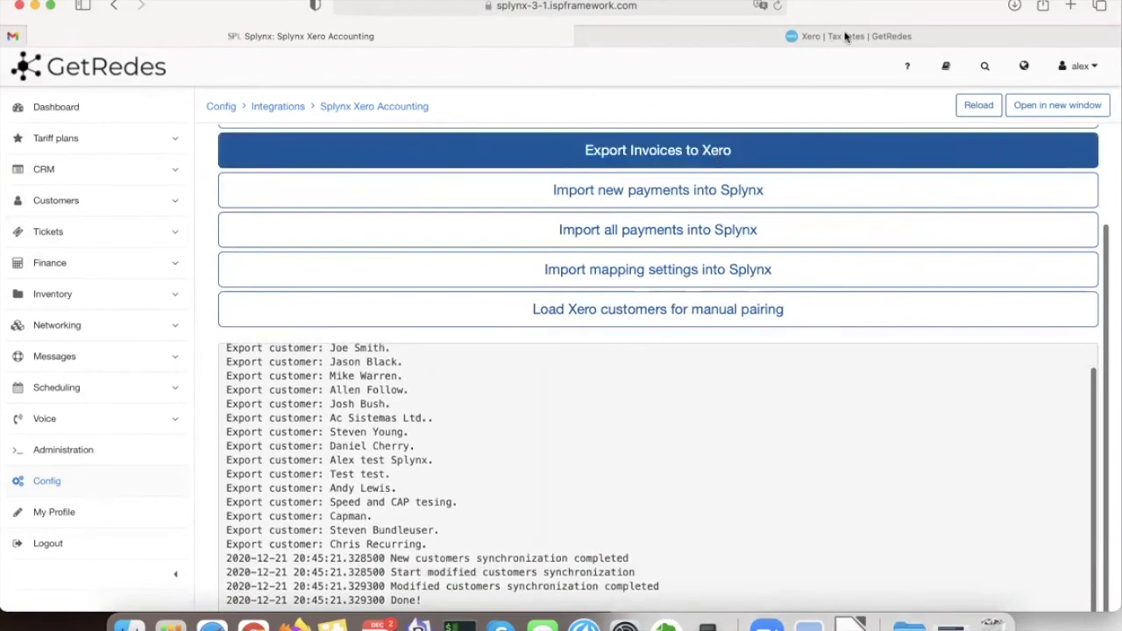
Step: Switch to Xero, open the list of all contacts and check it for the exported customers
left_click(846, 36)
scroll(347, 340, "up", 3)
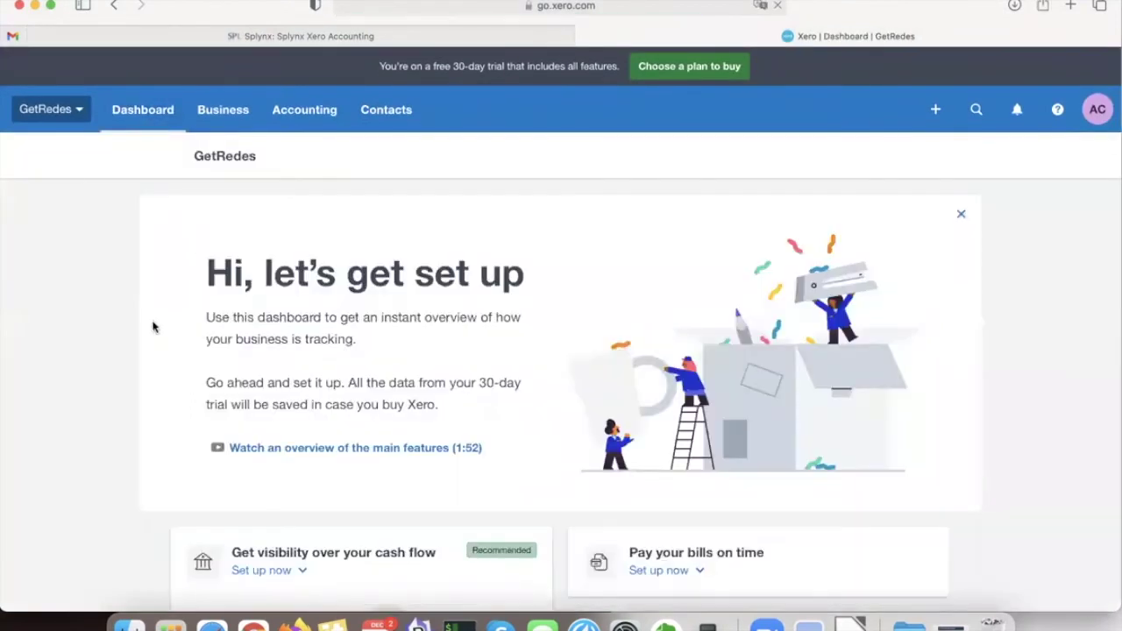
scroll(149, 315, "down", 6)
scroll(149, 318, "up", 7)
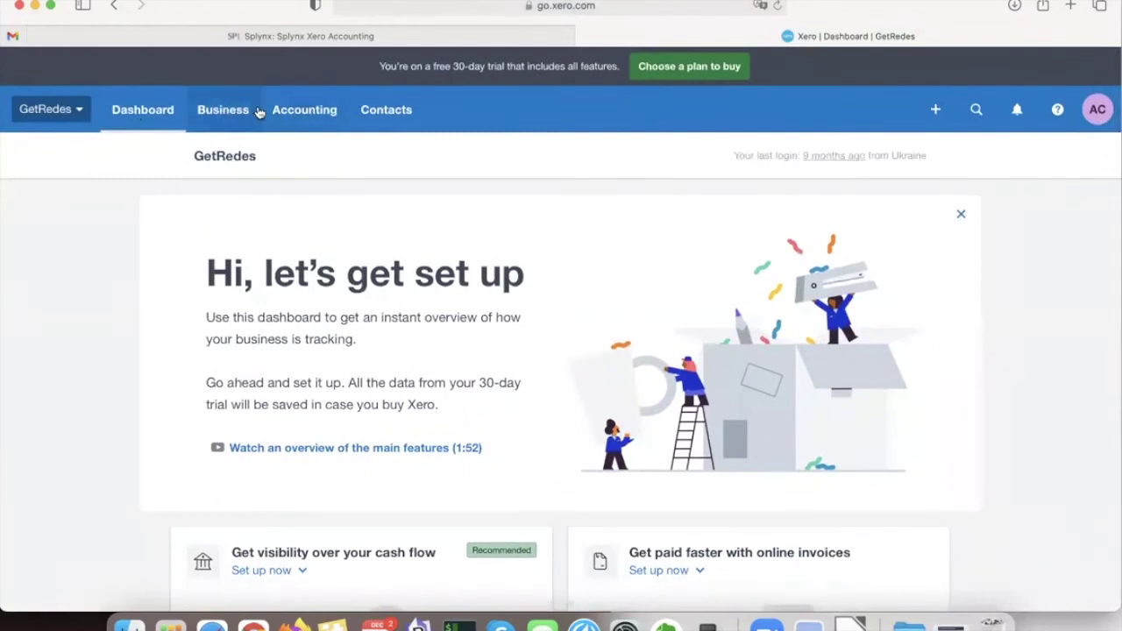
left_click(408, 109)
left_click(370, 163)
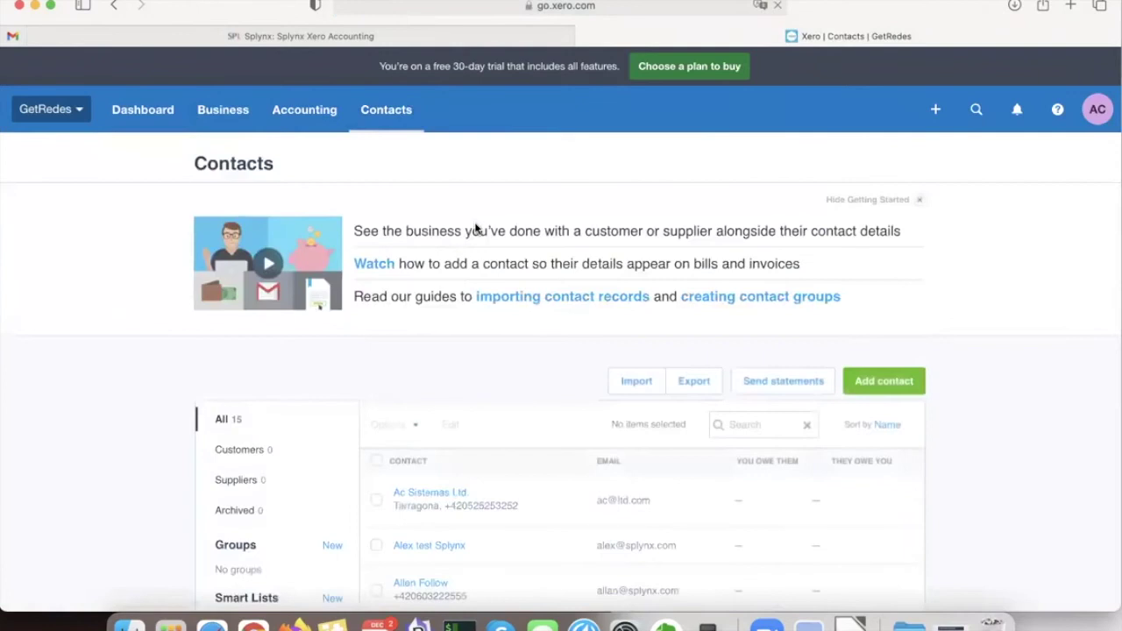
scroll(531, 319, "down", 5)
scroll(531, 318, "down", 3)
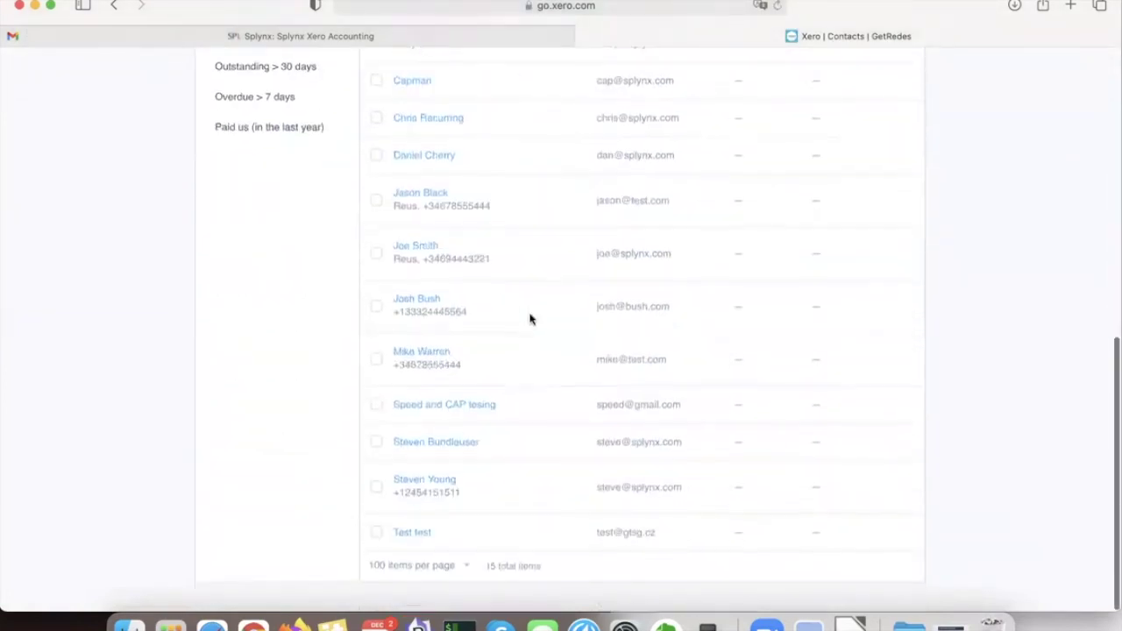
scroll(532, 318, "up", 5)
Step: Return to the Xero accounting synchronisation in Splynx, export the invoices to Xero and confirm the sync
left_click(341, 38)
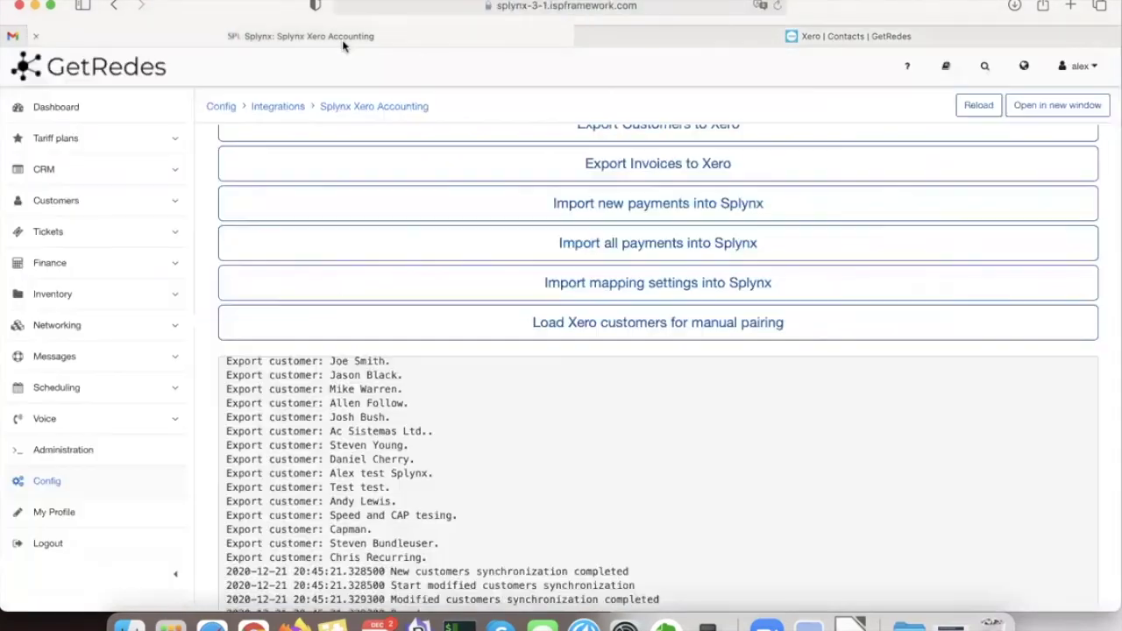
scroll(714, 254, "up", 3)
left_click(711, 274)
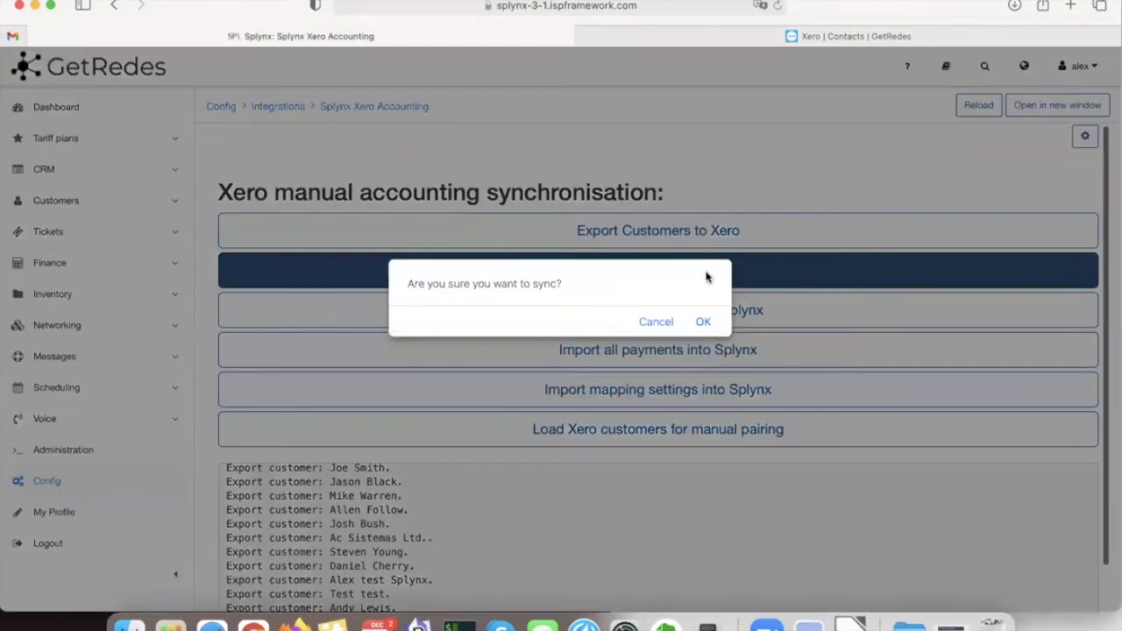
left_click(703, 322)
scroll(525, 550, "down", 3)
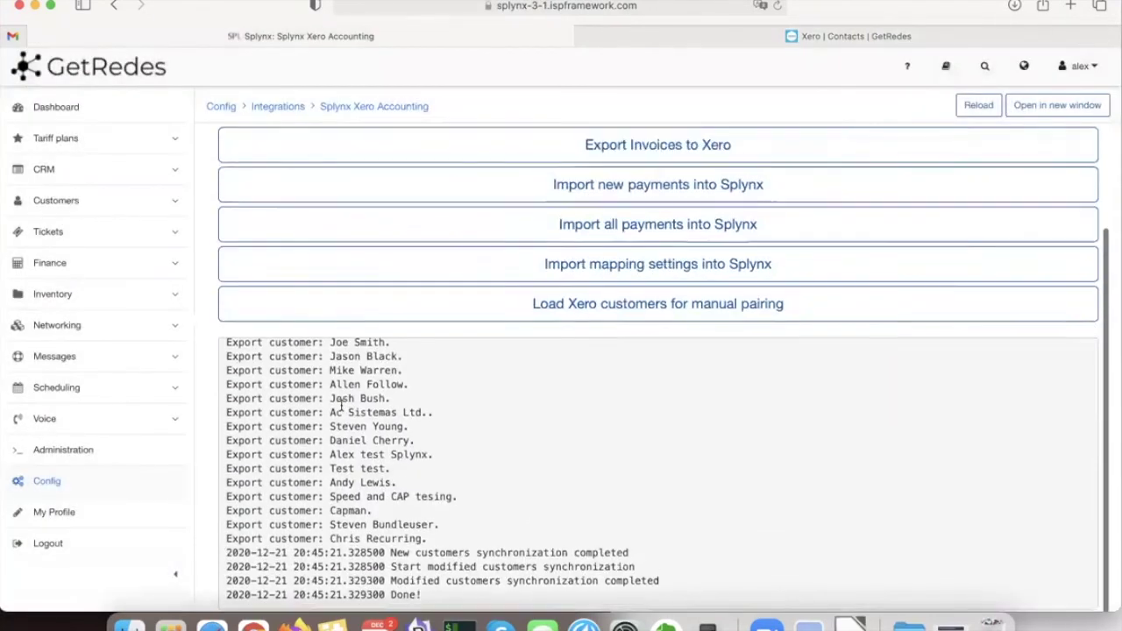
scroll(526, 426, "down", 2)
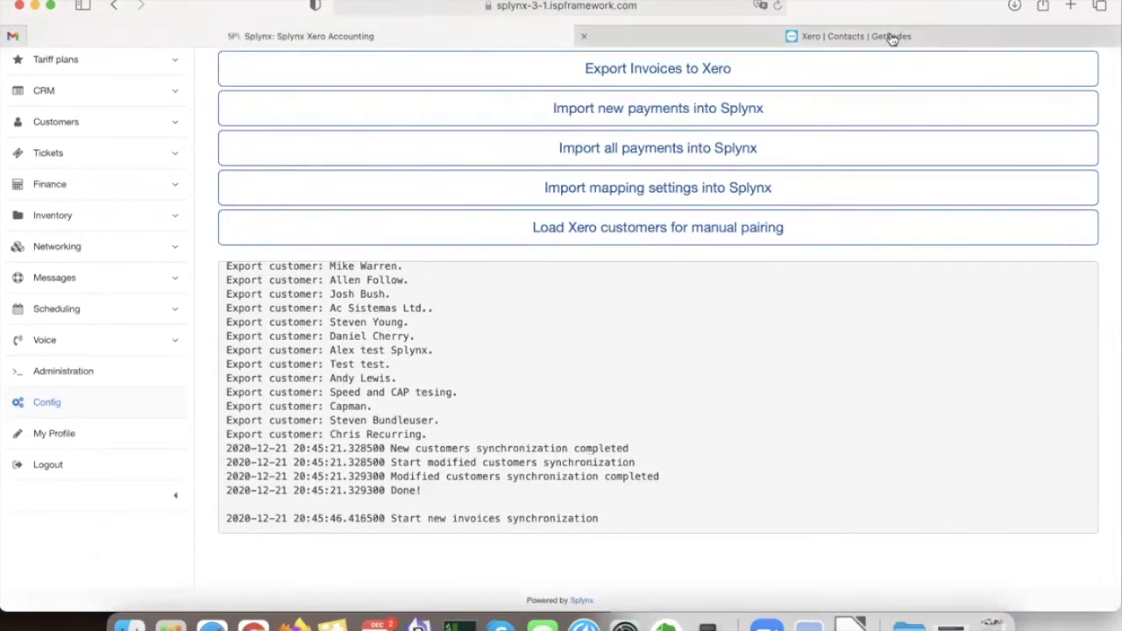
mouse_move(892, 38)
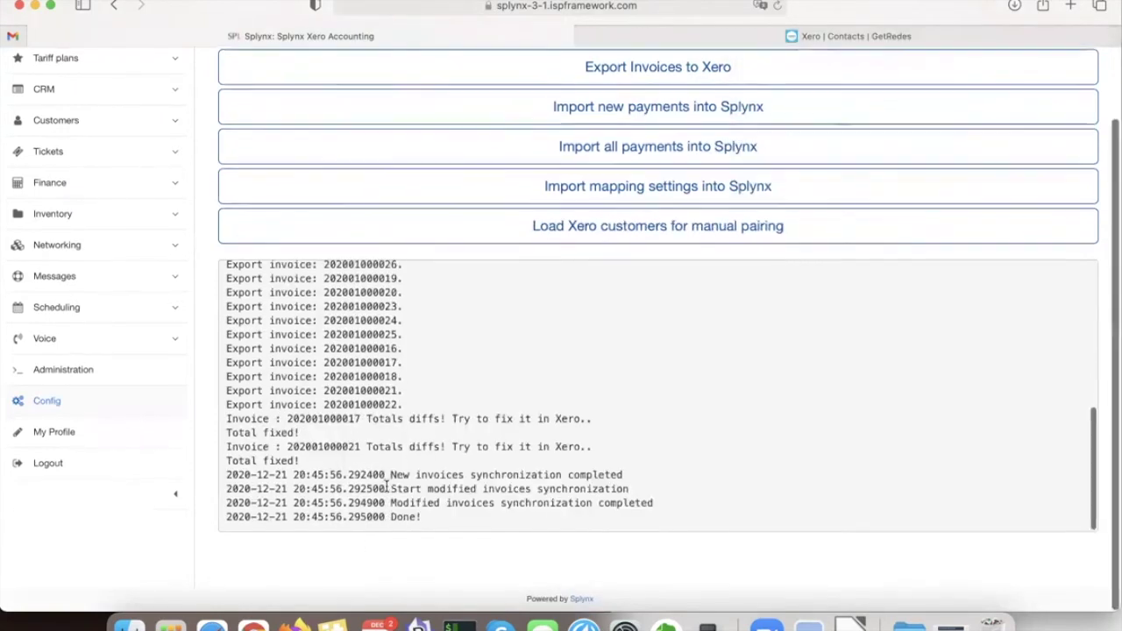
Step: Examine the invoice synchronisation log, especially the entries about differing invoice totals
scroll(317, 466, "up", 1)
scroll(318, 465, "down", 1)
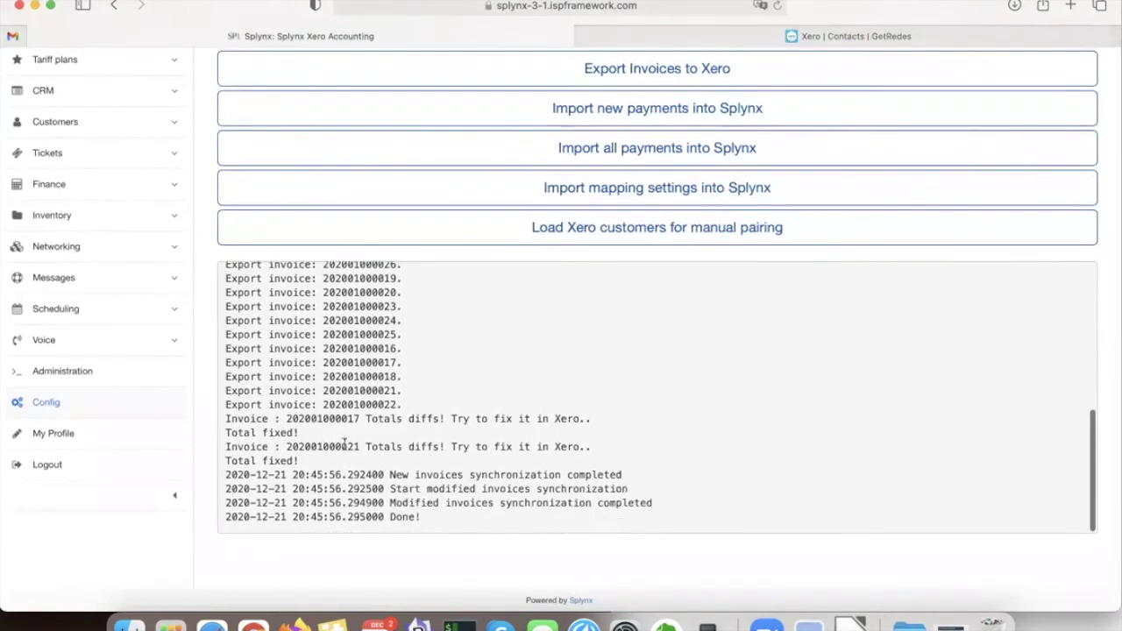
triple_click(362, 420)
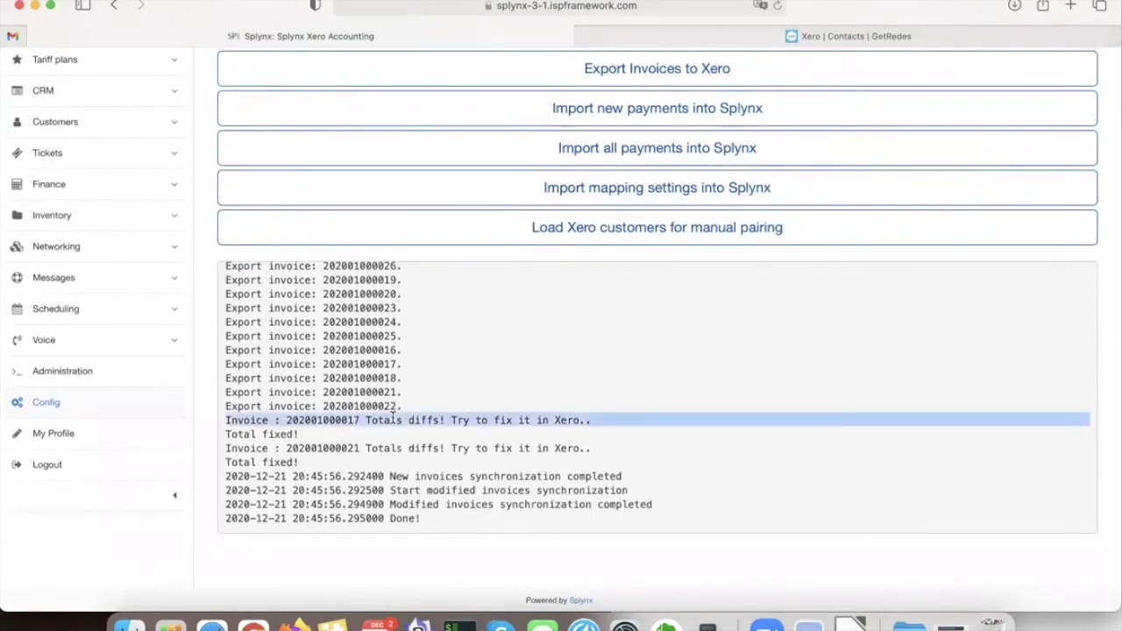
left_click(406, 414)
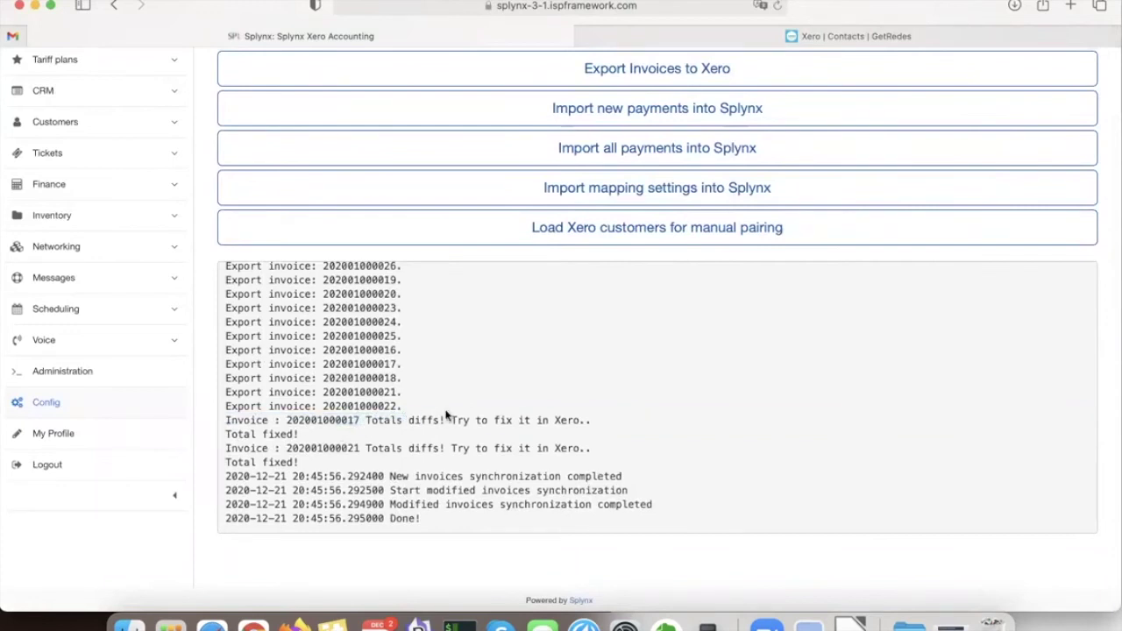
left_click_drag(232, 424, 353, 455)
left_click(353, 454)
scroll(589, 369, "up", 1)
Step: Switch to Xero, reload the contacts list and check the amounts the contacts owe
left_click(814, 38)
scroll(526, 454, "down", 2)
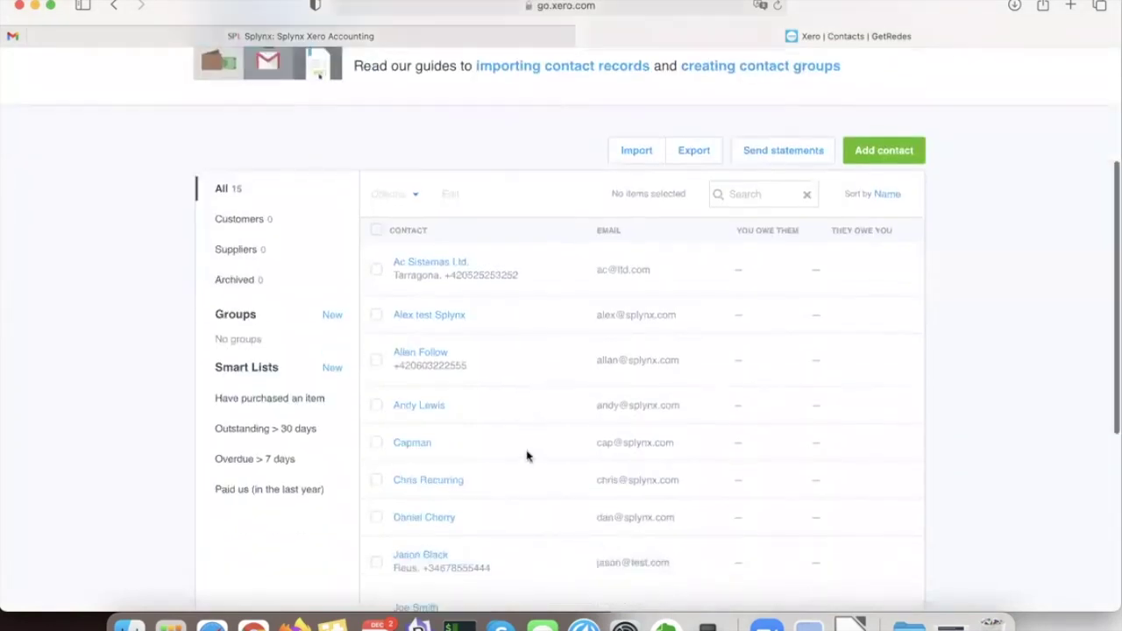
scroll(526, 451, "up", 6)
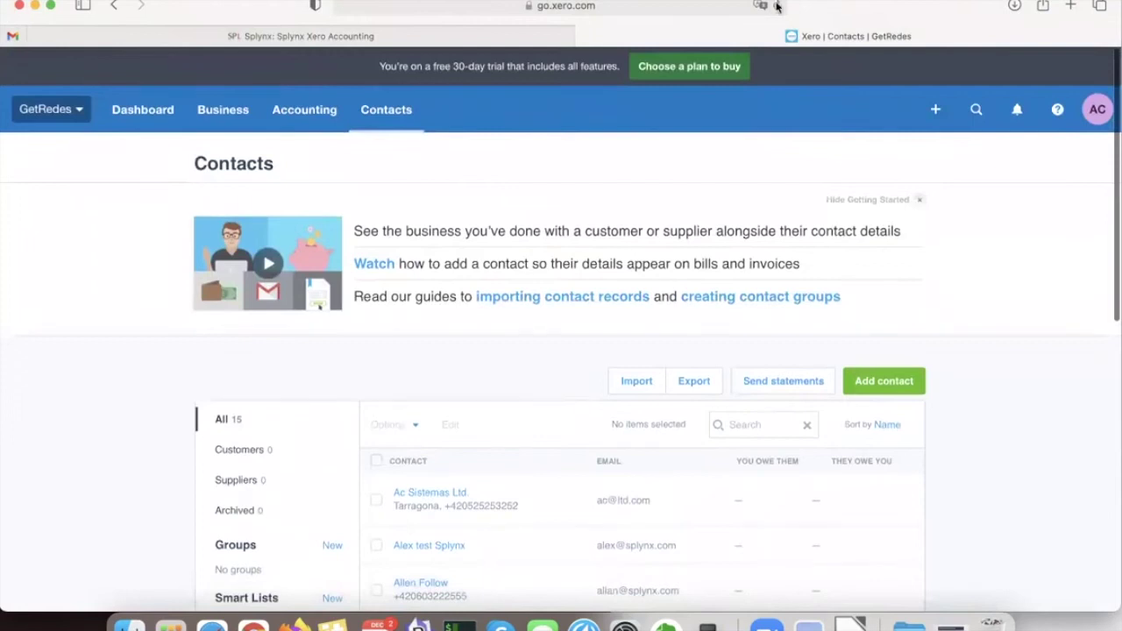
left_click(778, 7)
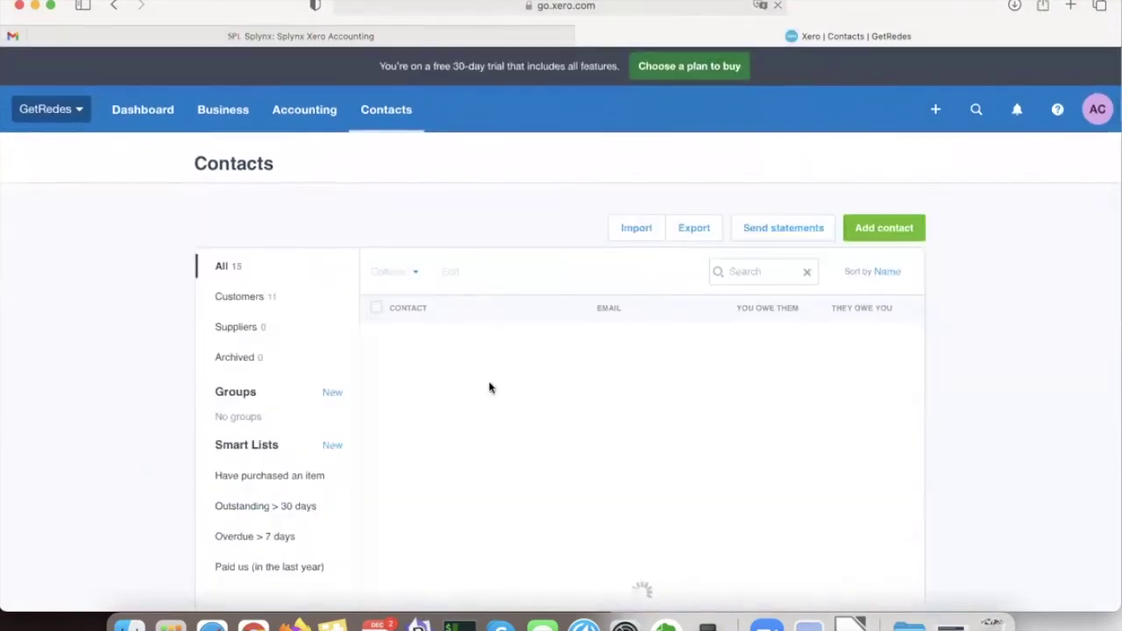
scroll(561, 416, "down", 4)
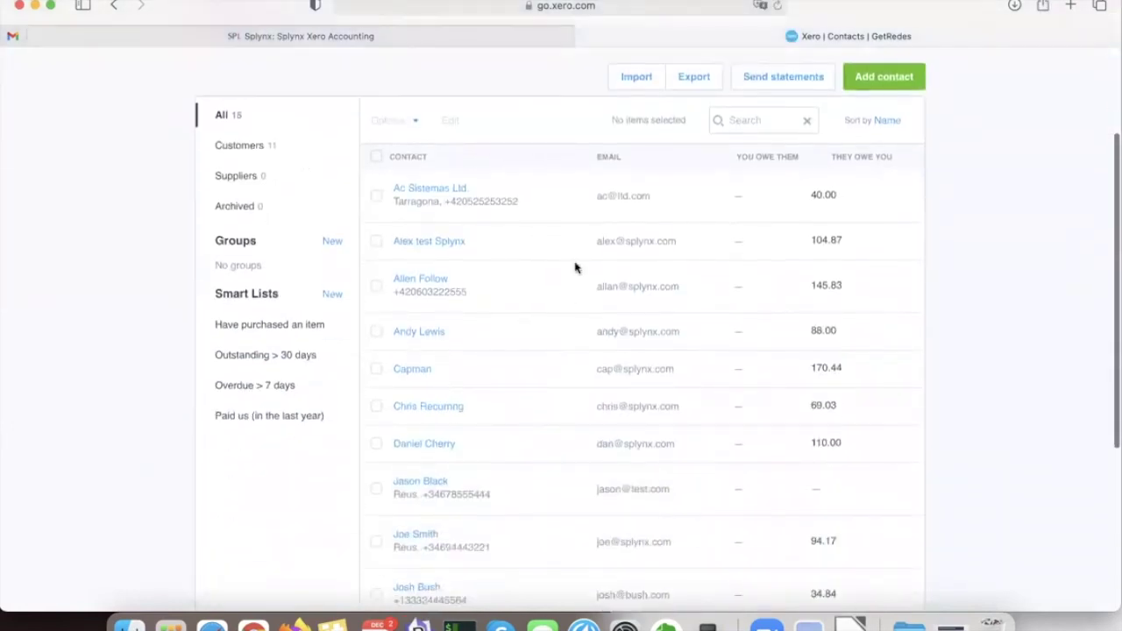
scroll(514, 495, "up", 1)
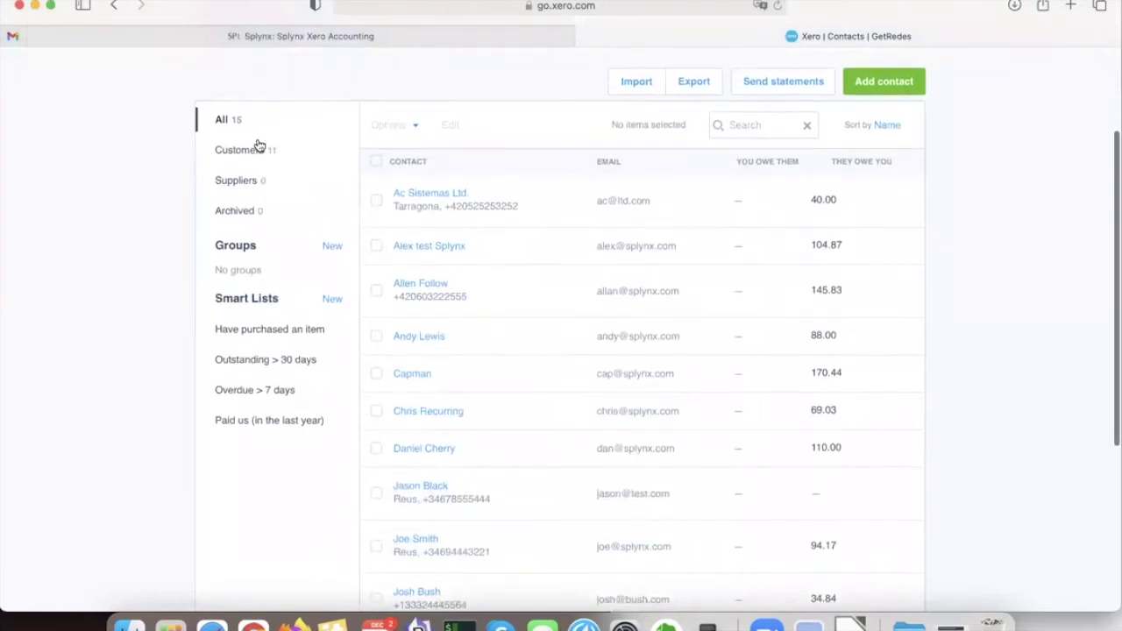
scroll(796, 237, "down", 1)
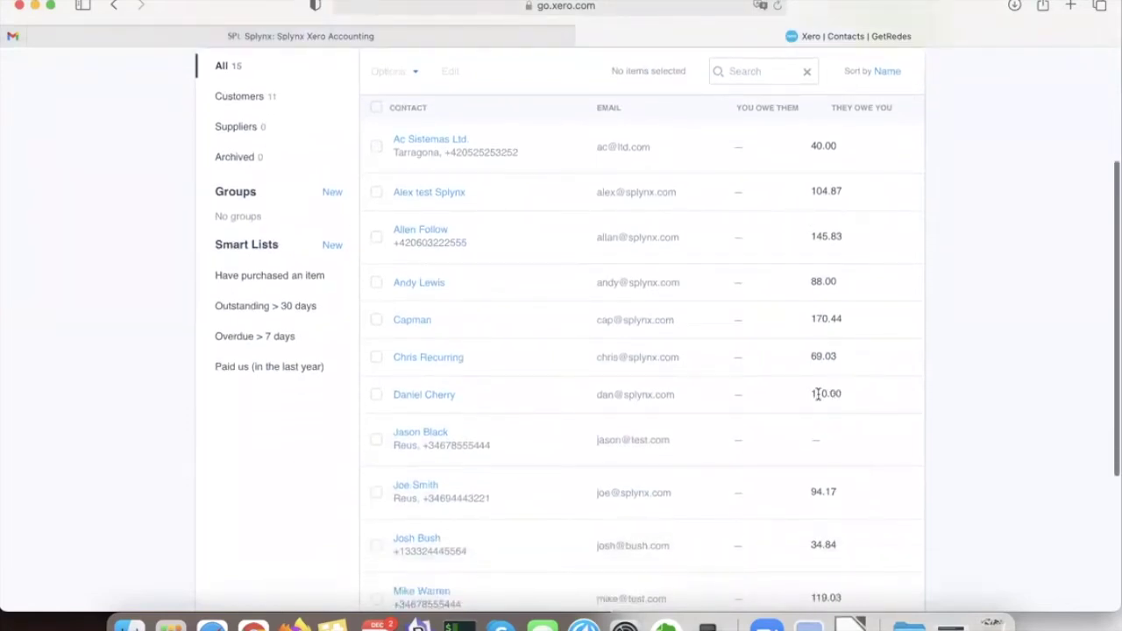
scroll(800, 408, "up", 2)
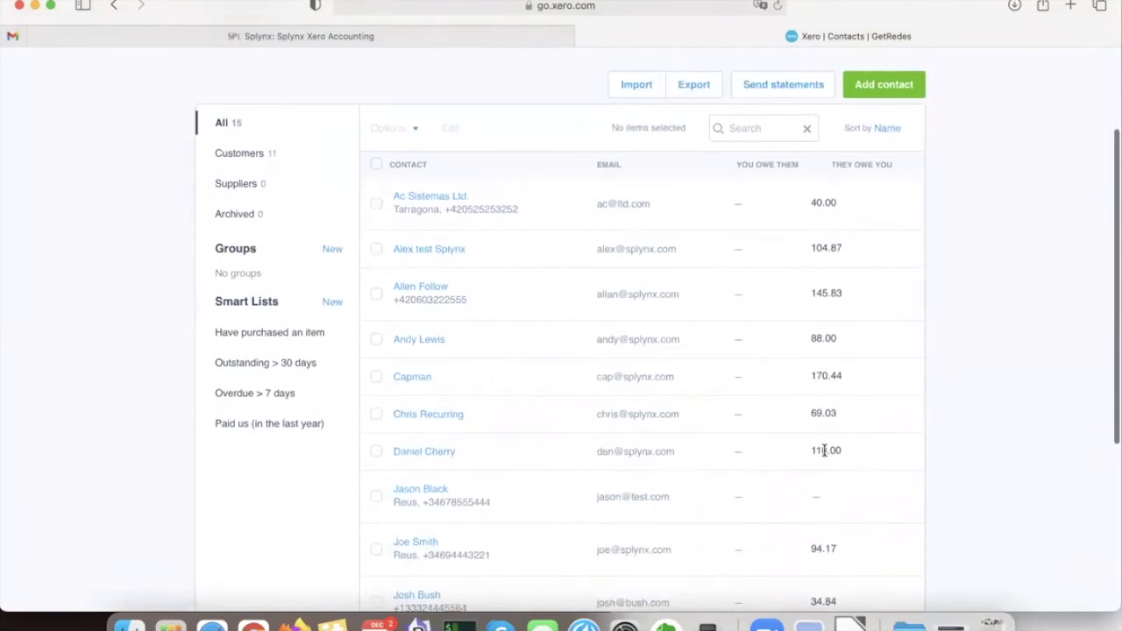
Step: Open the contact owing 110.00 and examine the line items, rounding item and total of the invoice awaiting payment
left_click(452, 450)
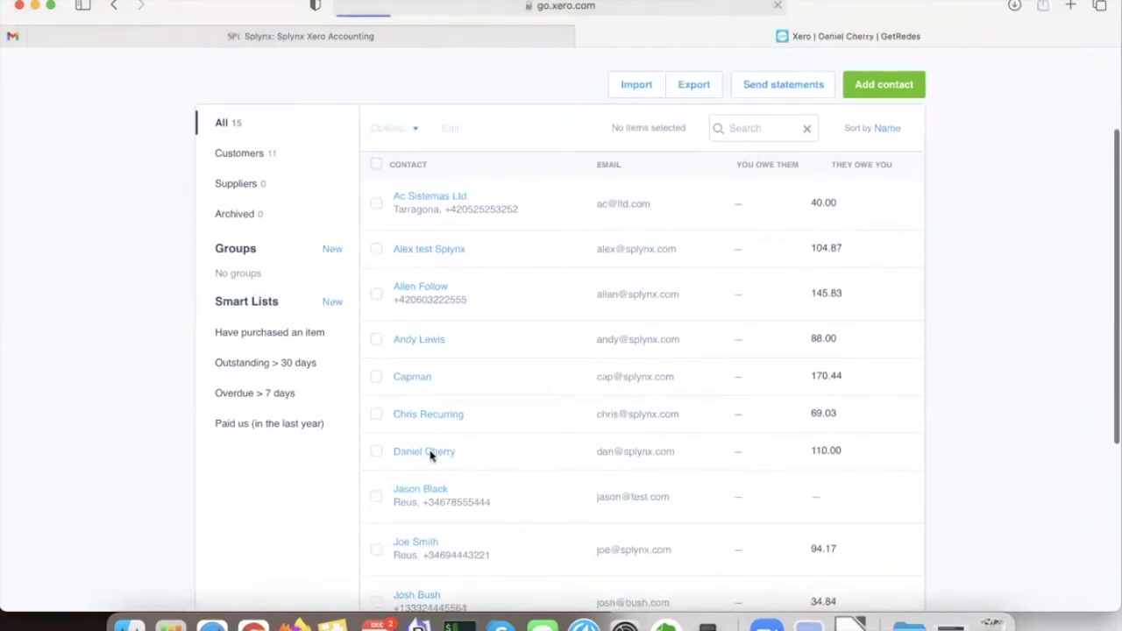
scroll(240, 288, "down", 1)
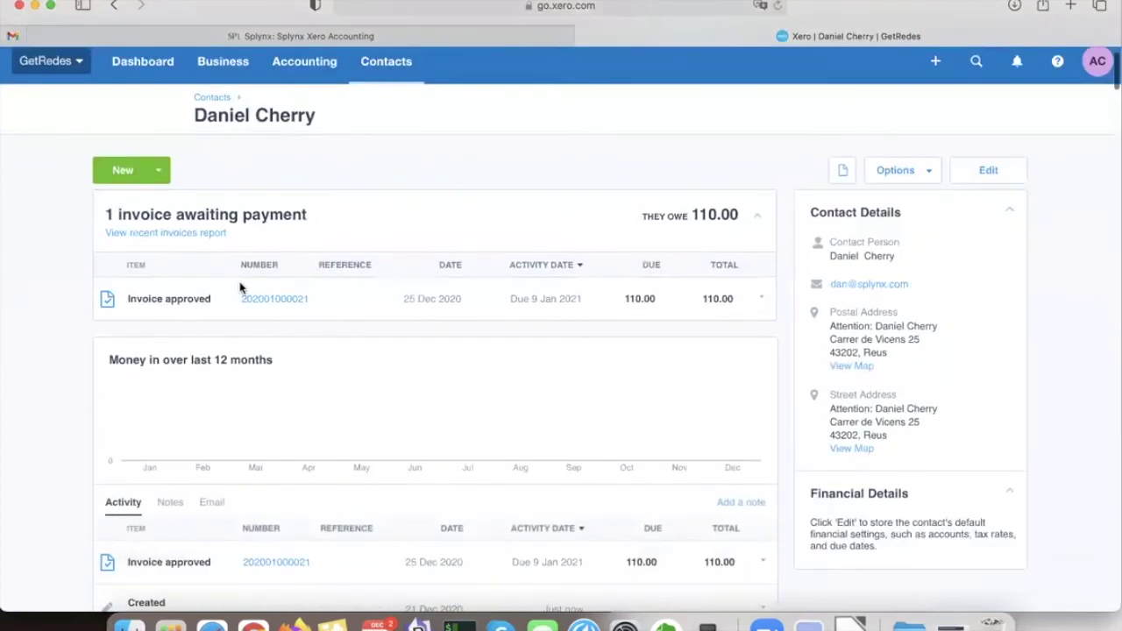
left_click(264, 301)
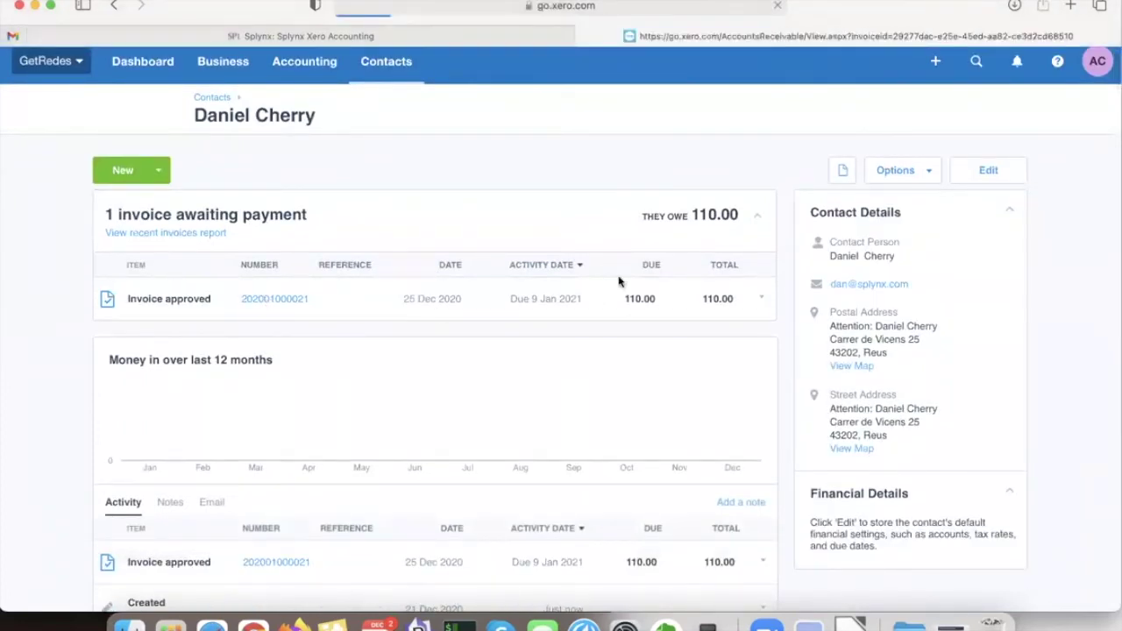
scroll(536, 425, "down", 1)
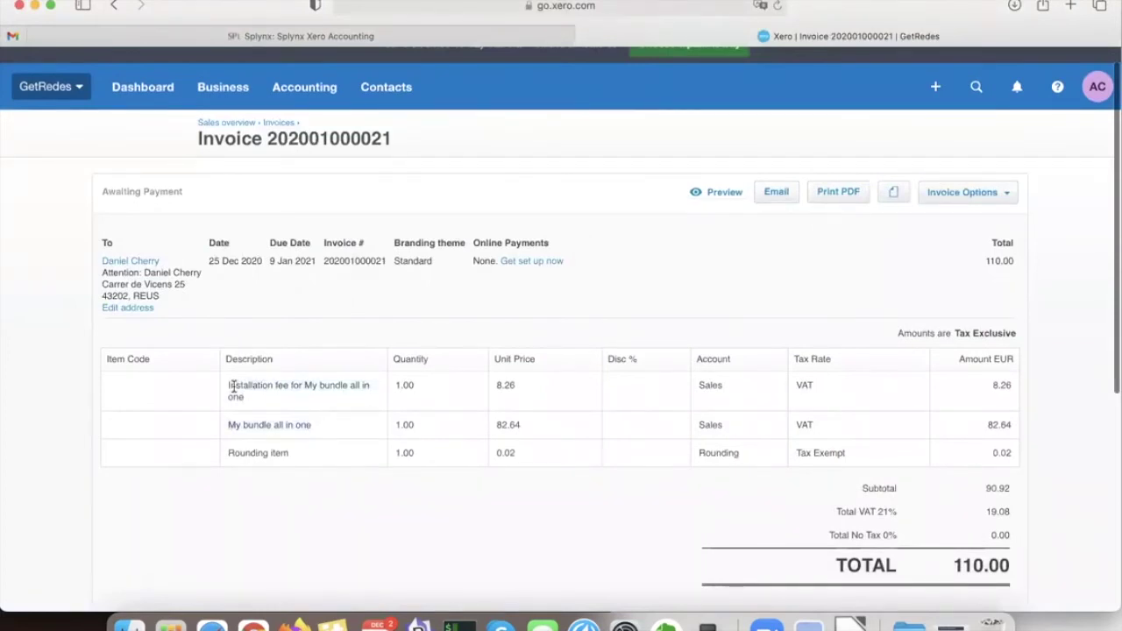
scroll(811, 472, "down", 4)
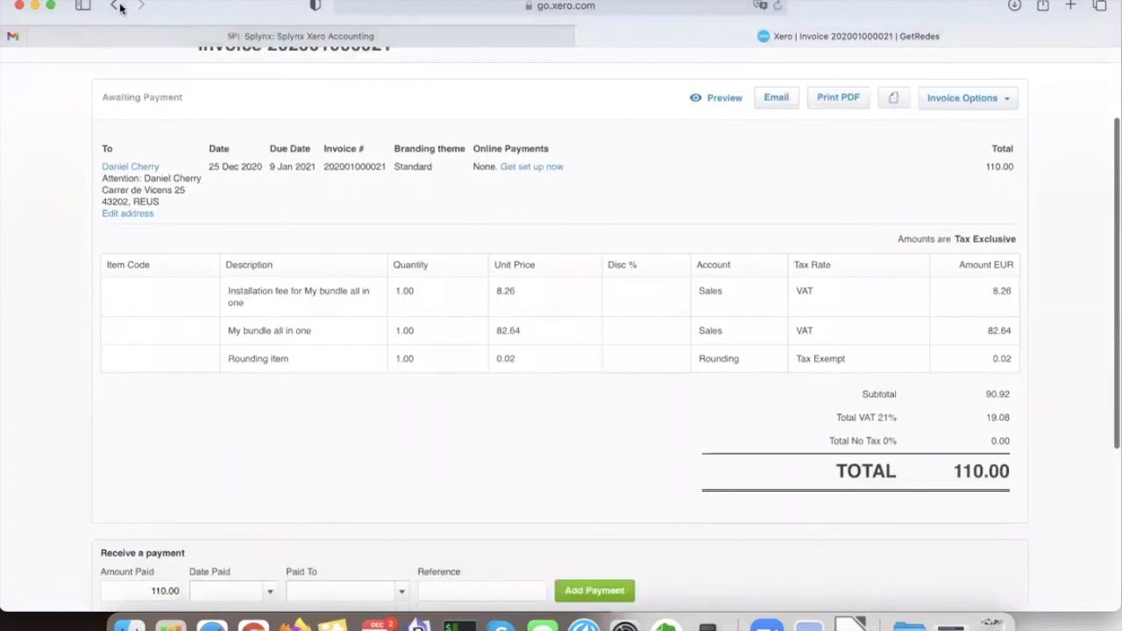
Step: Switch to Splynx, open the same customer's billing invoices and view the details of the 110.00 invoice for comparison
left_click(398, 44)
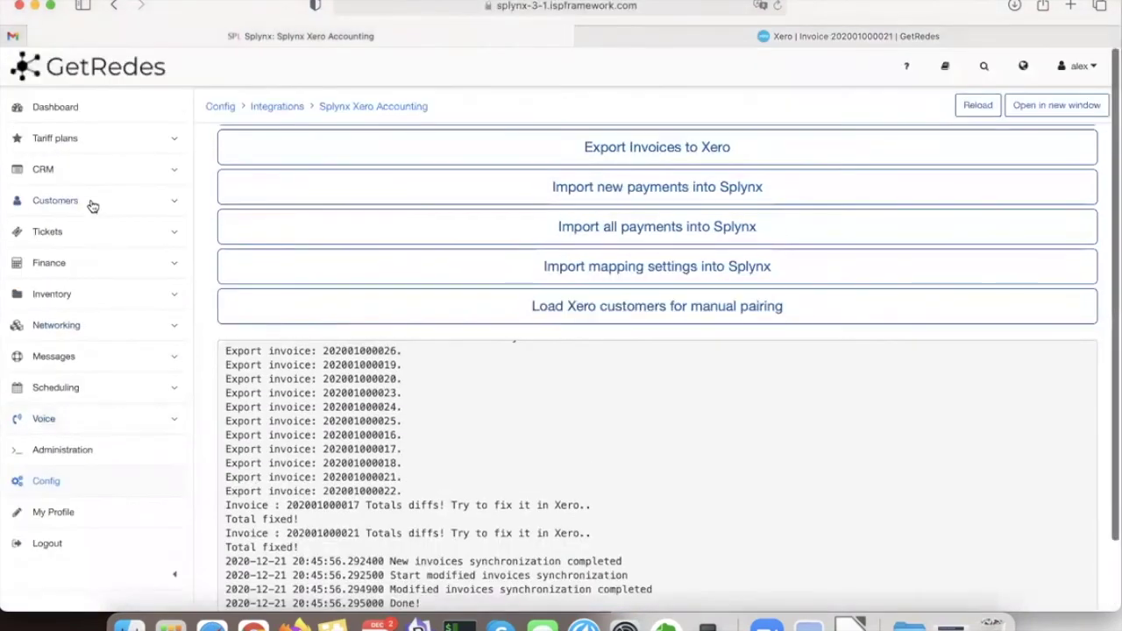
left_click(89, 201)
left_click(68, 295)
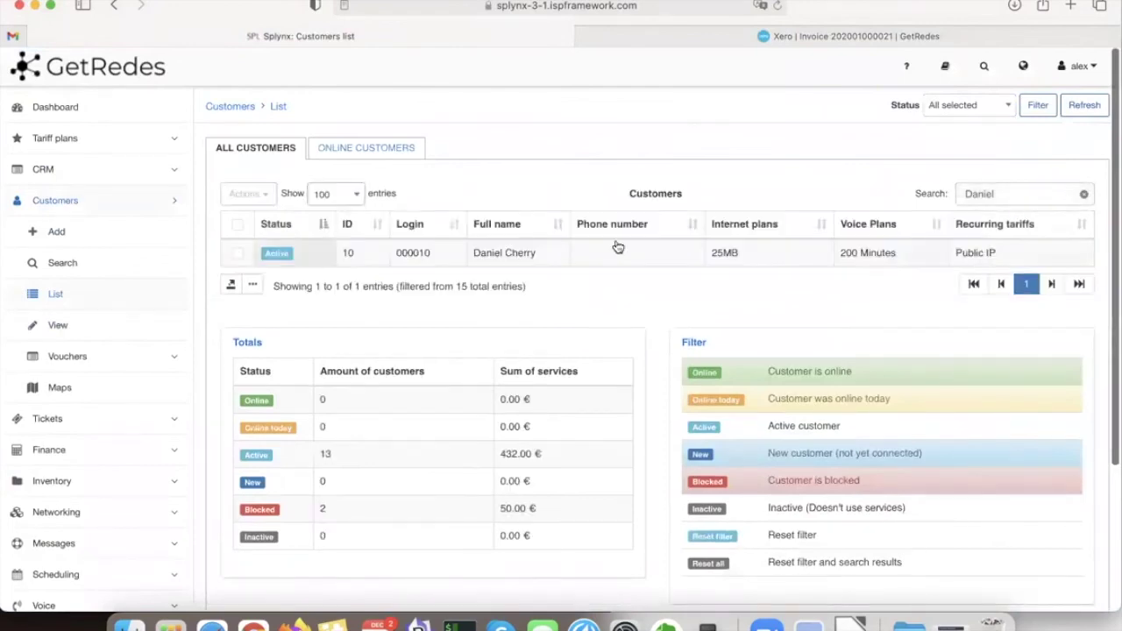
left_click(640, 245)
left_click(391, 151)
left_click(464, 182)
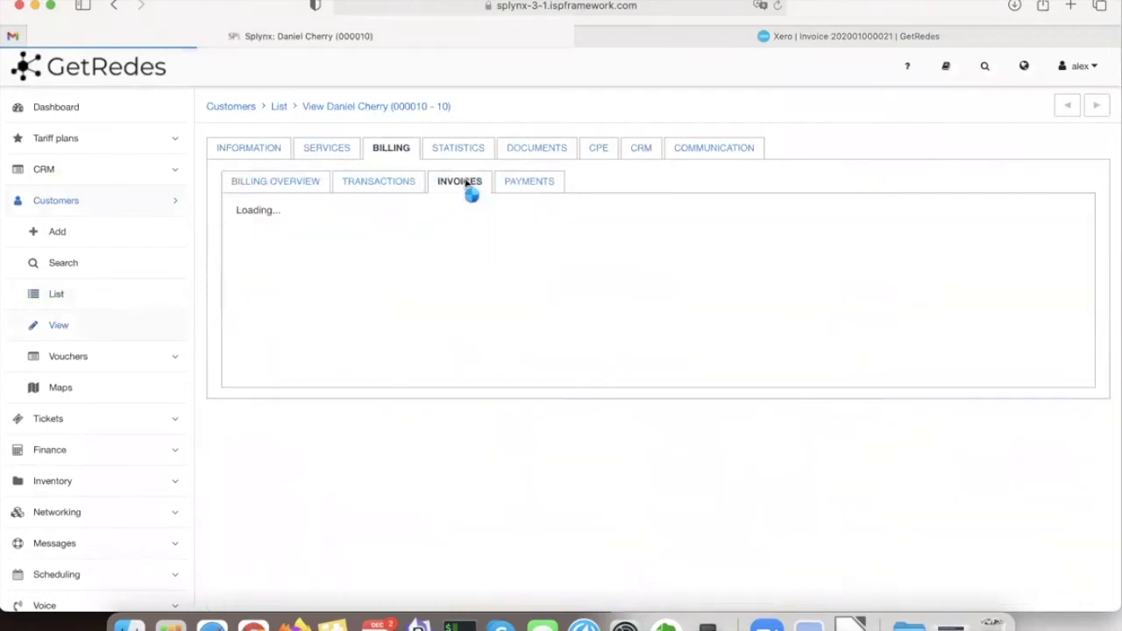
scroll(569, 313, "down", 2)
triple_click(561, 315)
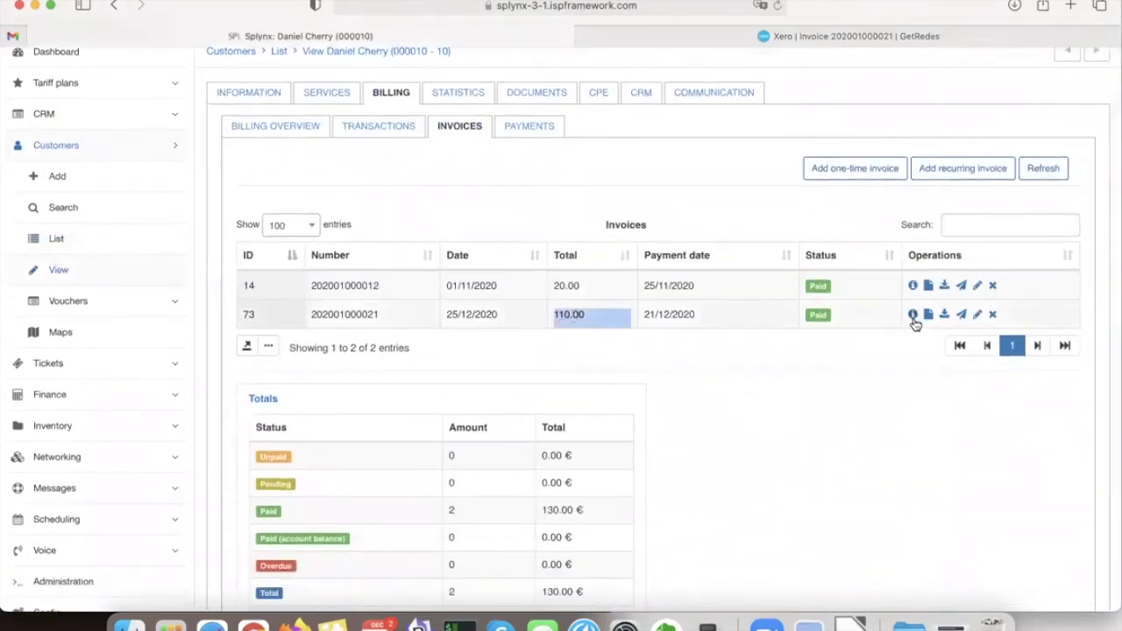
left_click(913, 314)
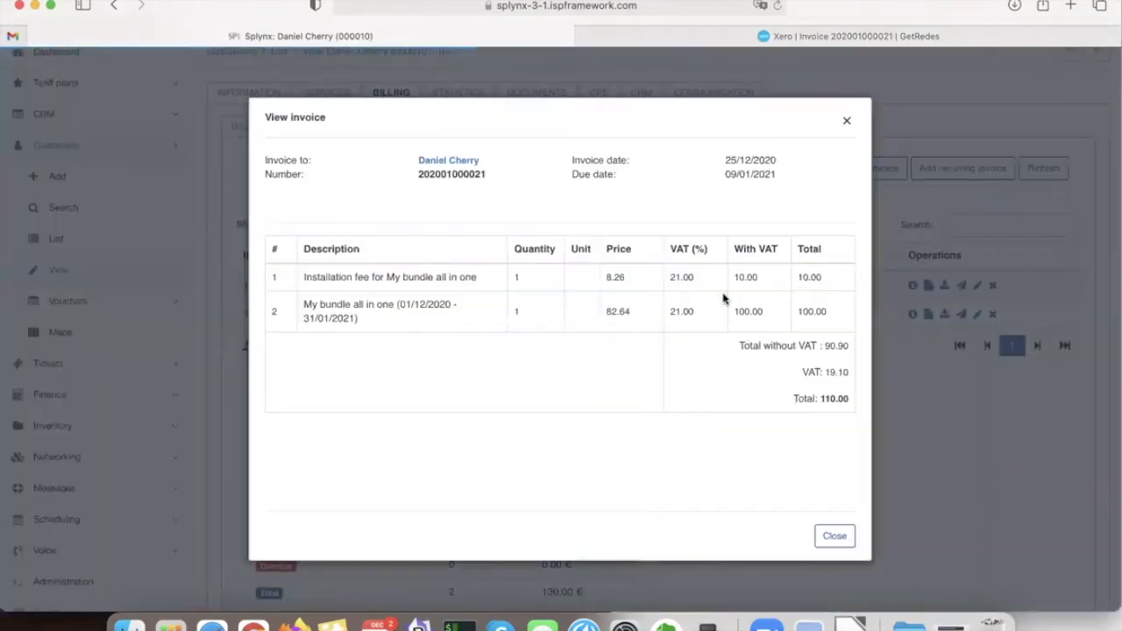
left_click(837, 542)
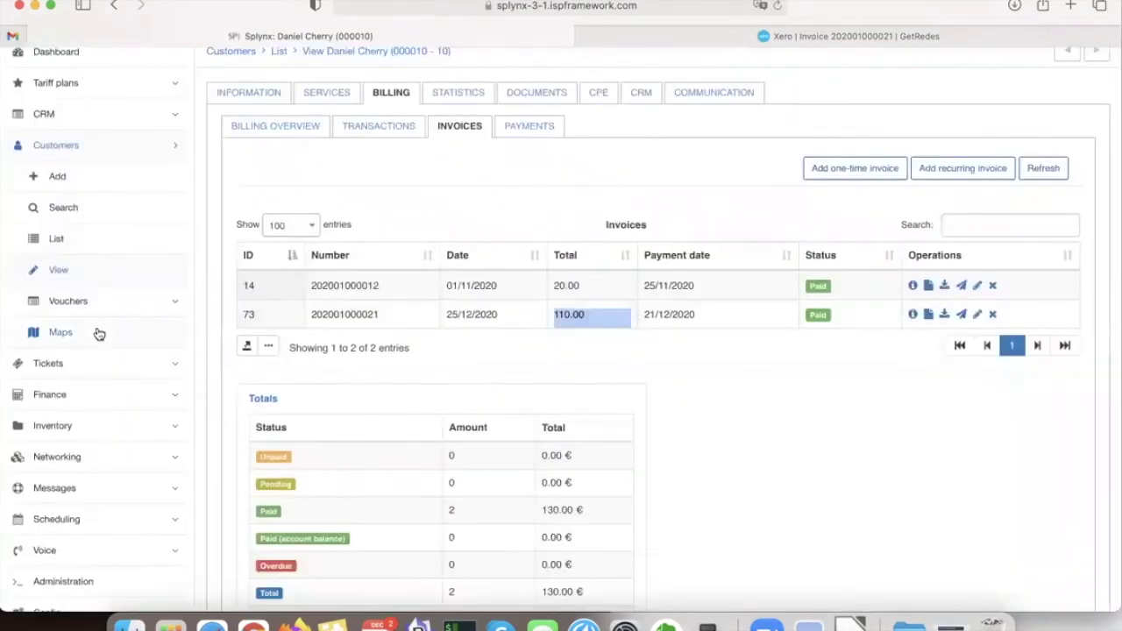
Step: Open the finance payments list for December 2020, select all payments and delete them, confirming the deletion
left_click(78, 395)
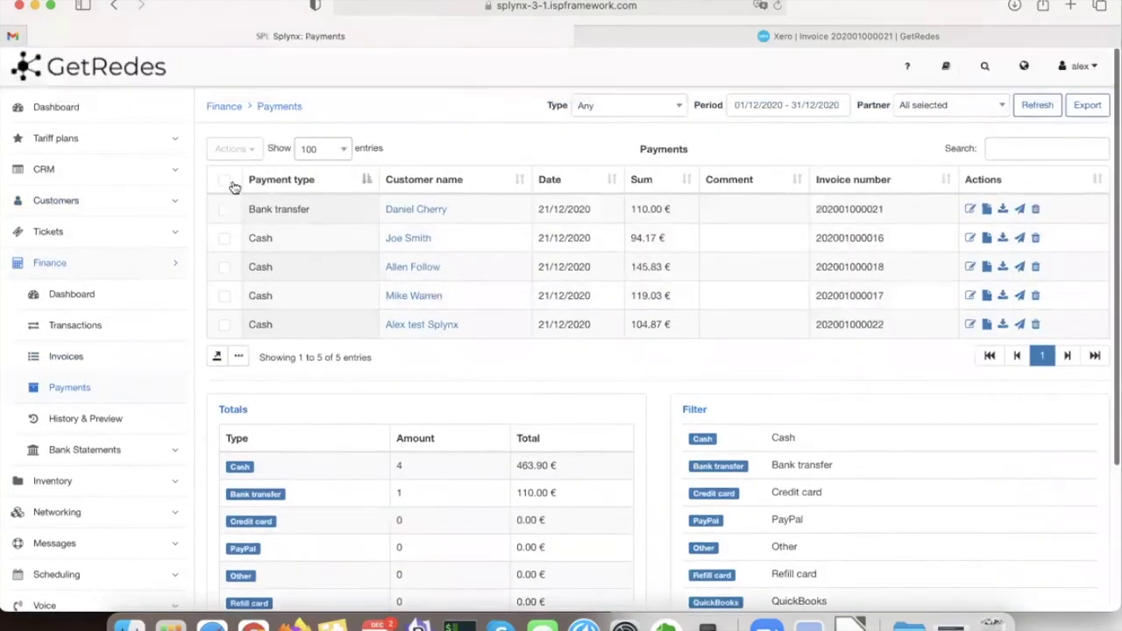
left_click(228, 186)
left_click(232, 149)
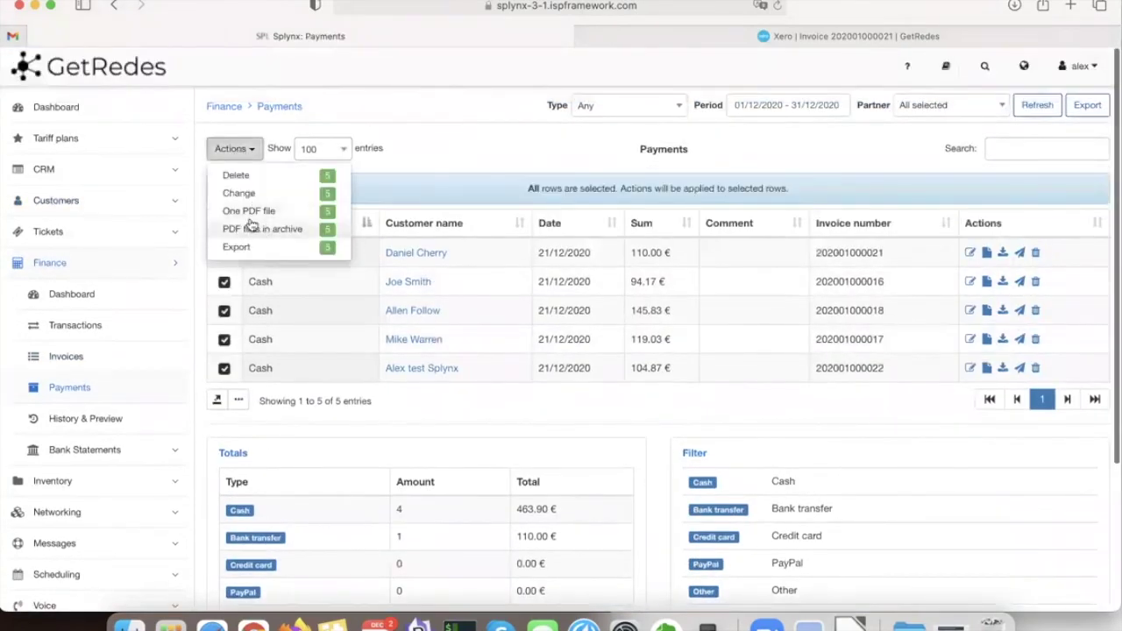
left_click(237, 176)
left_click(637, 385)
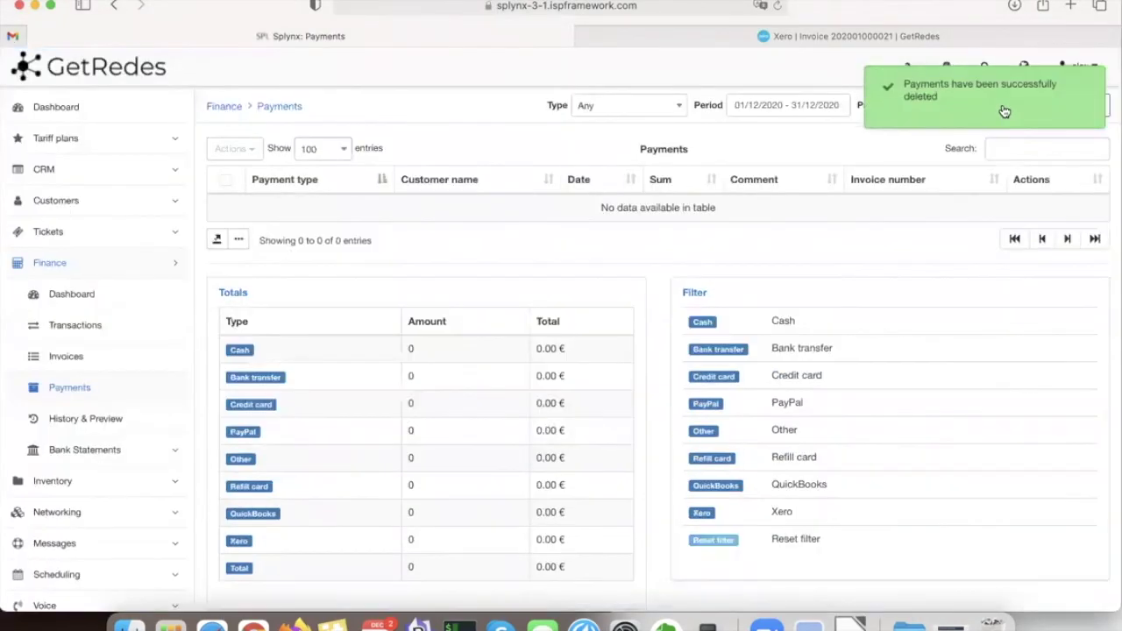
Step: Open the finance invoices list, refresh it and check the total of the invoice compared with Xero
left_click(66, 356)
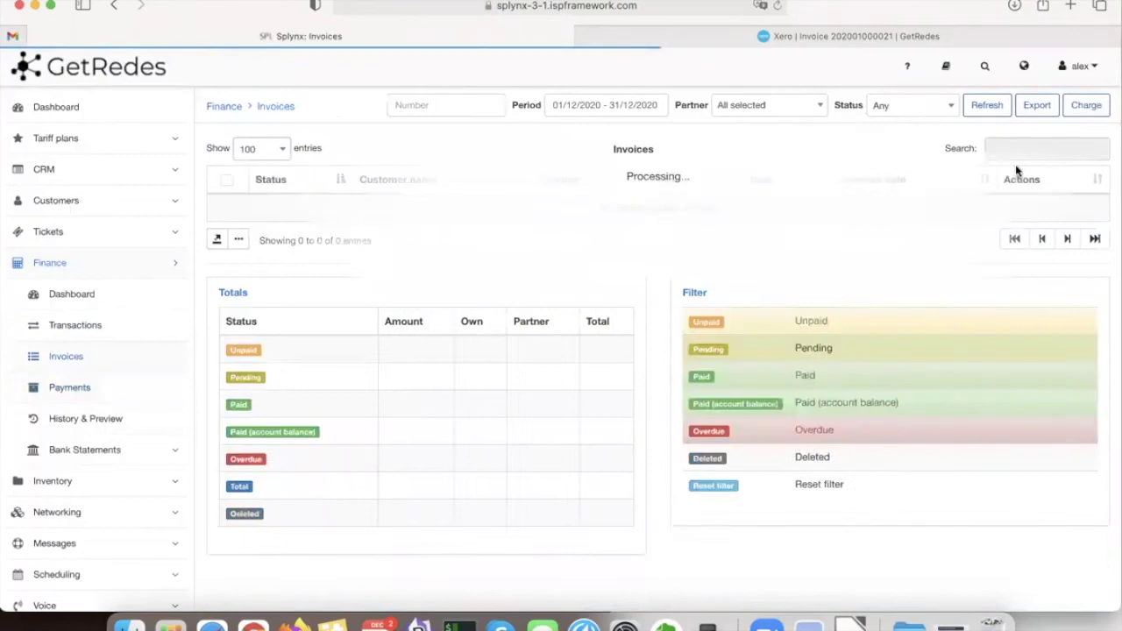
left_click(986, 105)
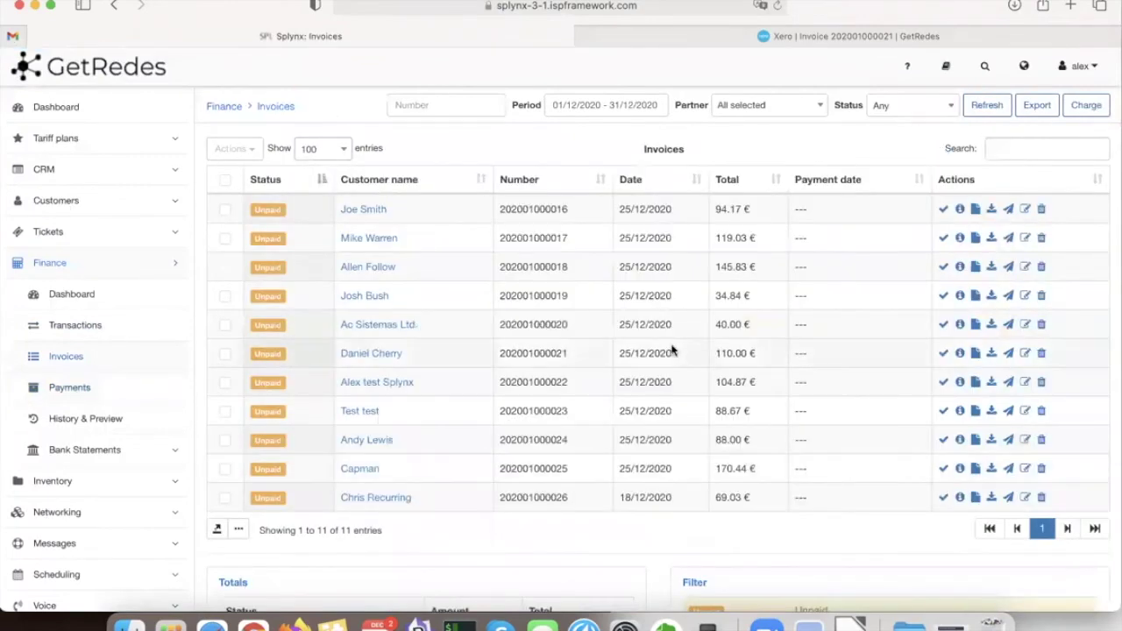
triple_click(720, 360)
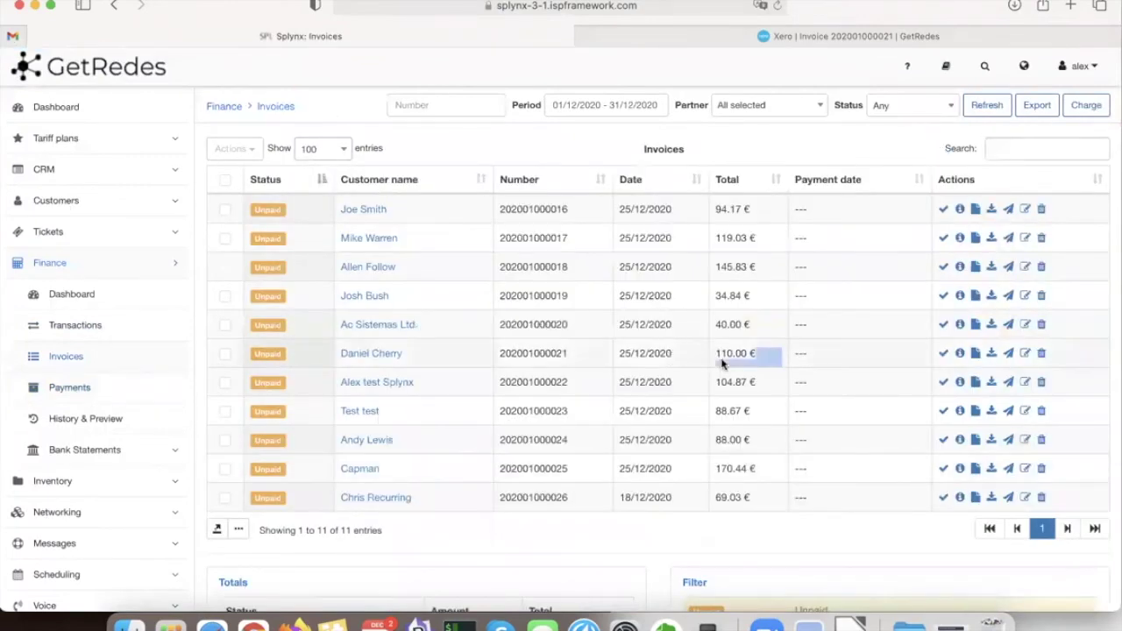
Step: Switch to Xero, check the 110.00 invoice's dates and total, and return to the contact's overview to review it
left_click(877, 42)
scroll(394, 280, "up", 2)
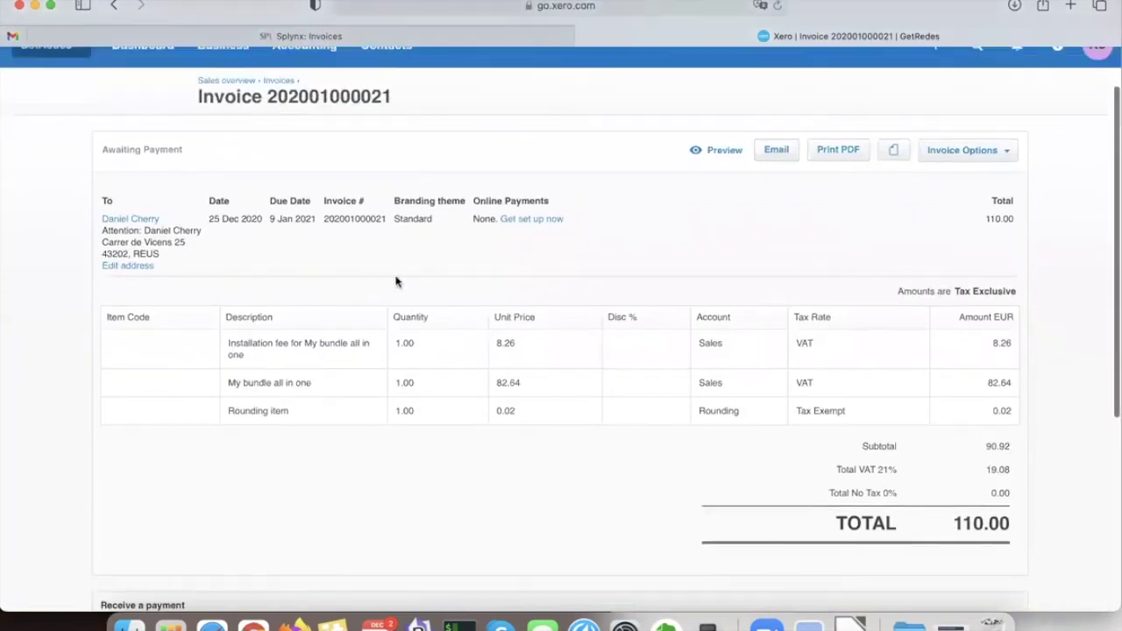
scroll(275, 163, "up", 2)
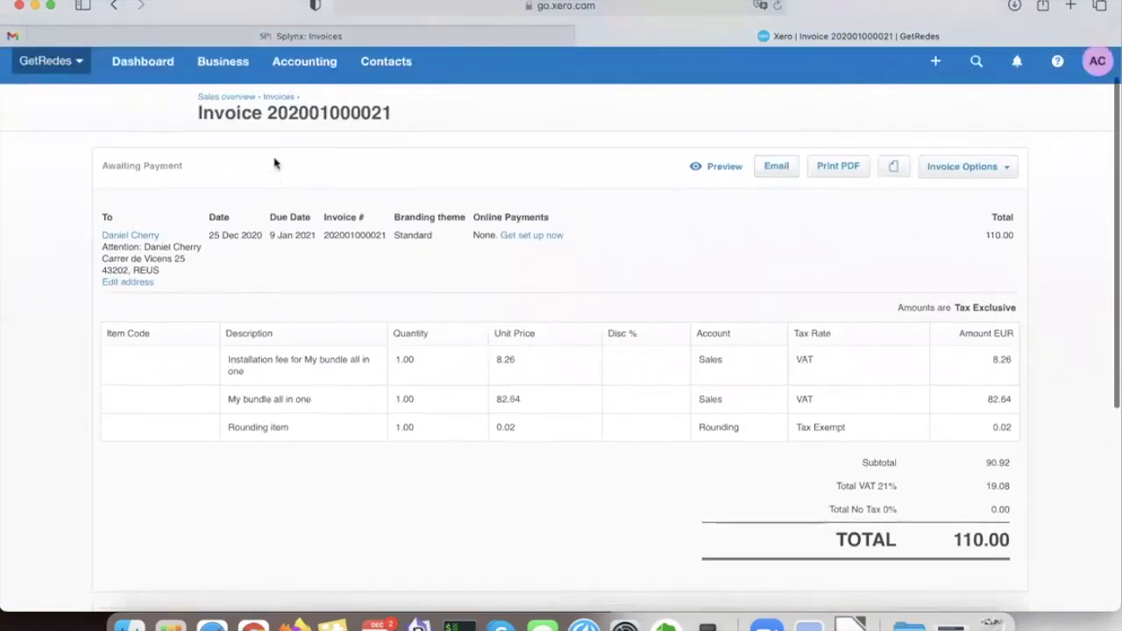
left_click_drag(209, 275, 269, 280)
left_click(268, 286)
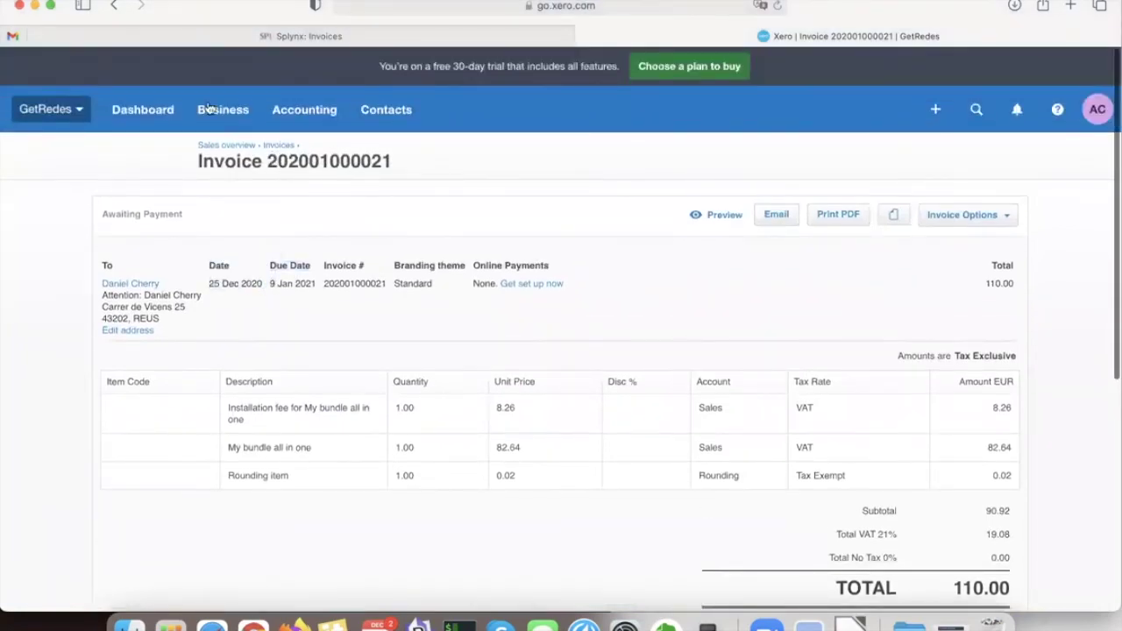
left_click(113, 7)
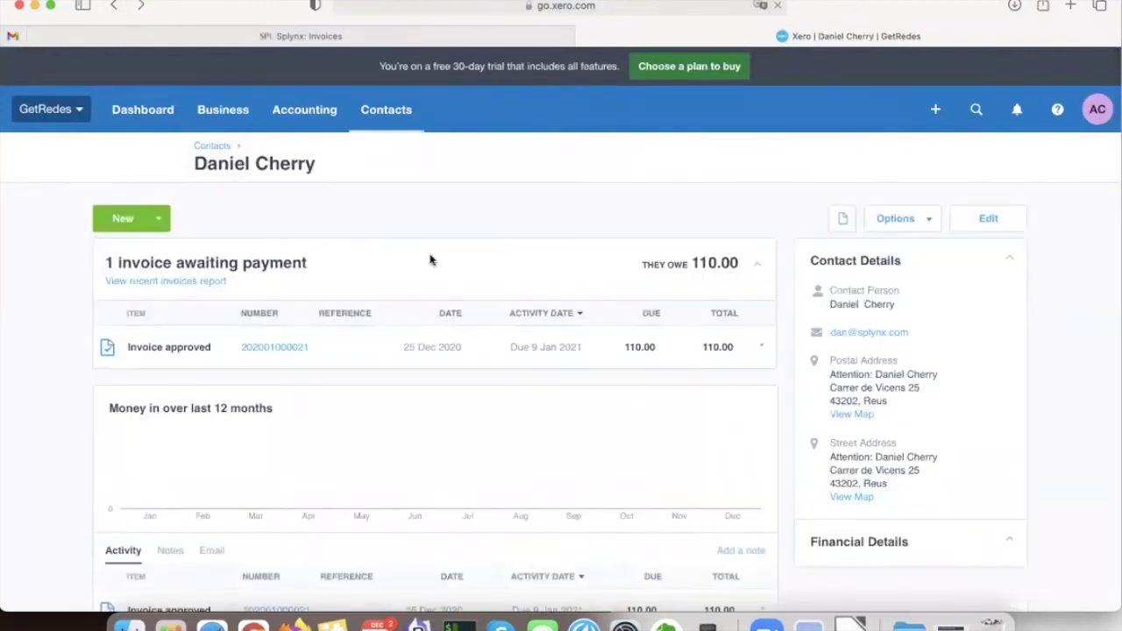
scroll(430, 259, "down", 5)
scroll(429, 259, "up", 5)
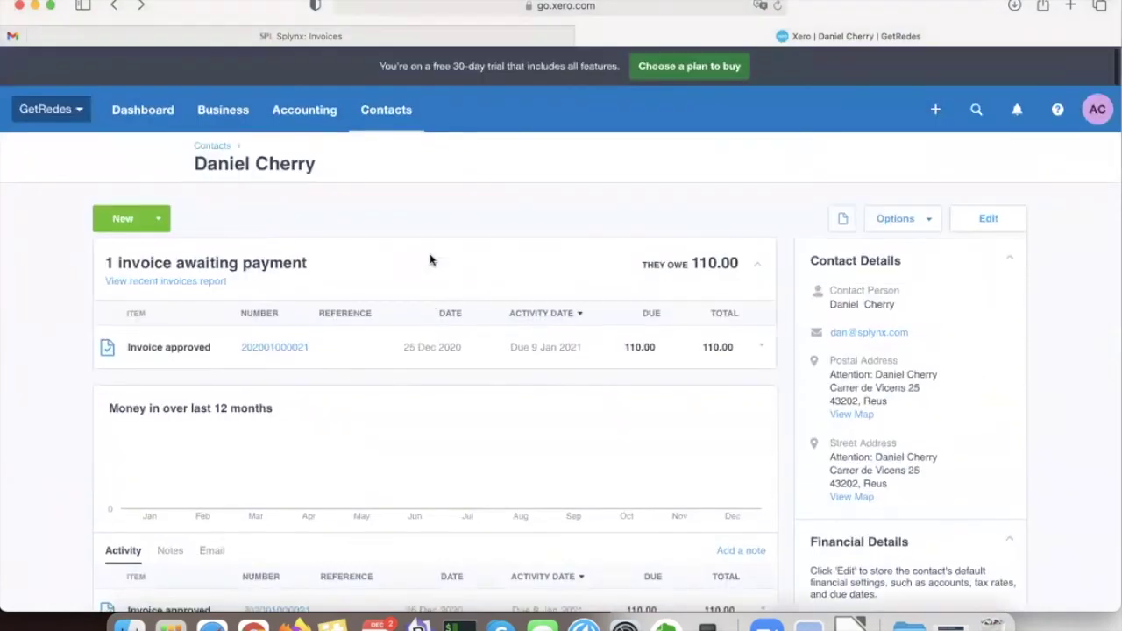
Step: Switch back to Splynx and look through the December invoices in the finance list
left_click(527, 35)
scroll(589, 259, "down", 2)
scroll(589, 259, "up", 2)
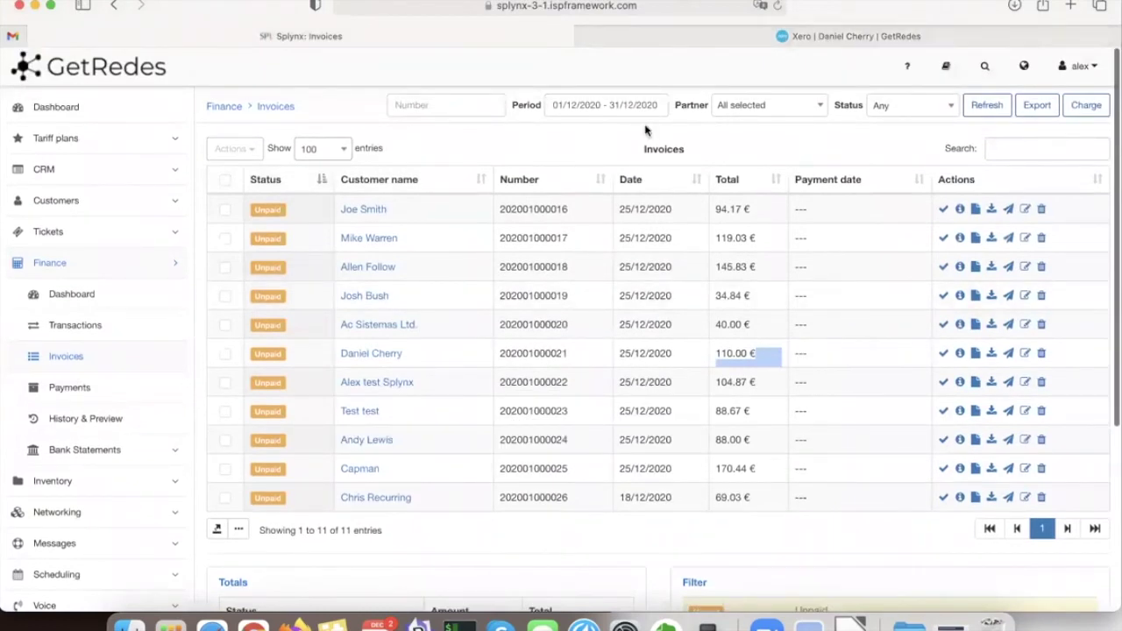
Step: Switch to Xero, open the contact's 110.00 invoice and set its payment date to 29 Dec 2020
left_click(742, 31)
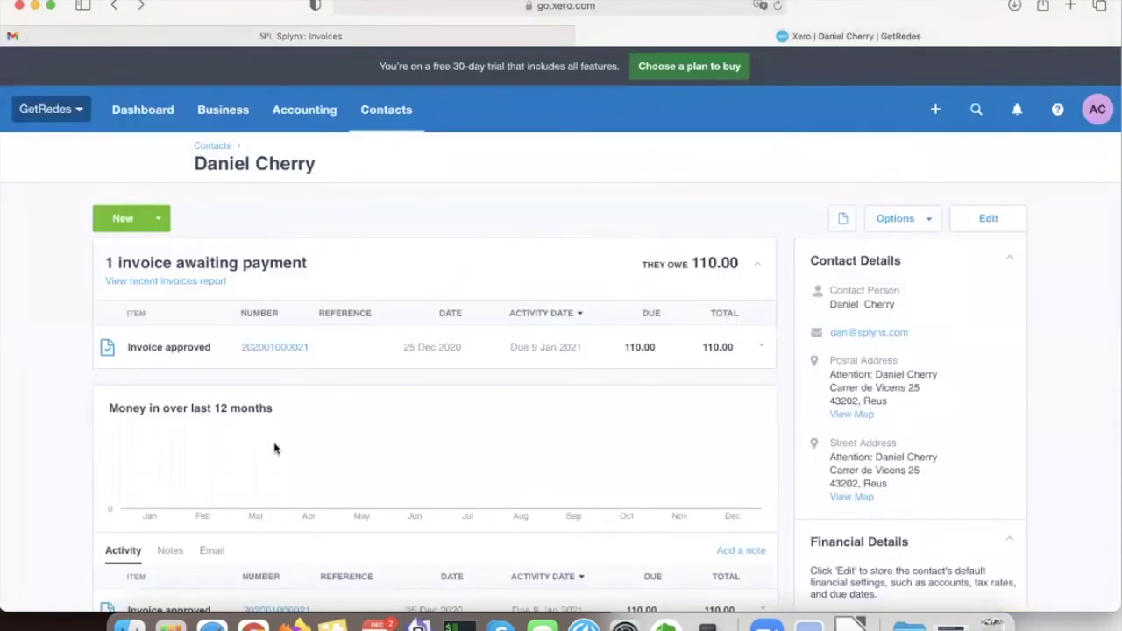
scroll(281, 520, "down", 3)
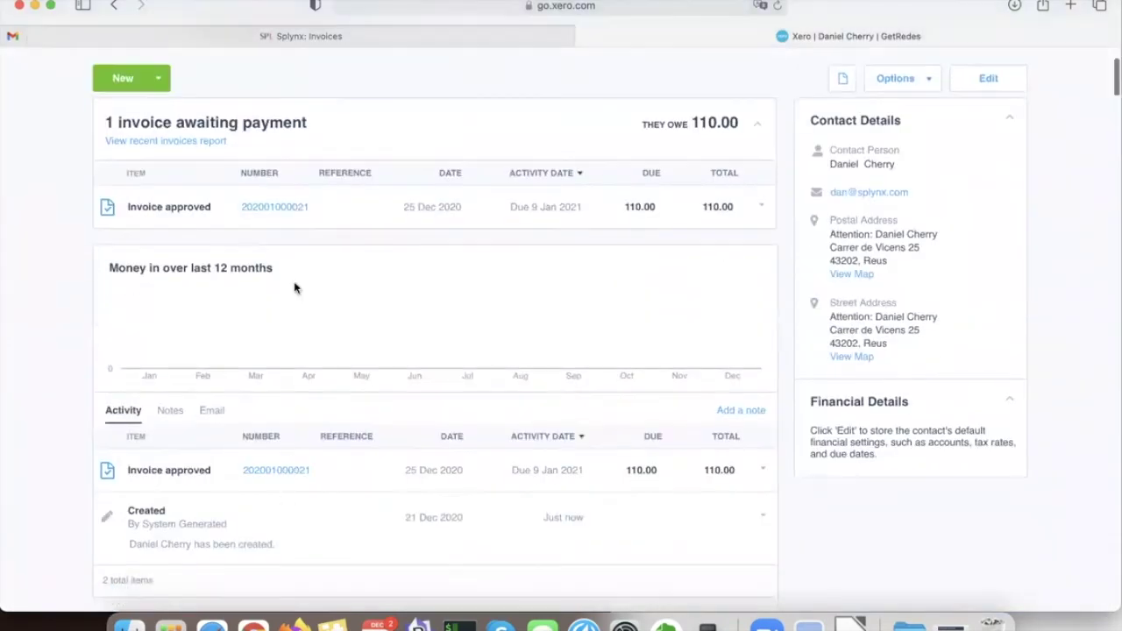
left_click(280, 212)
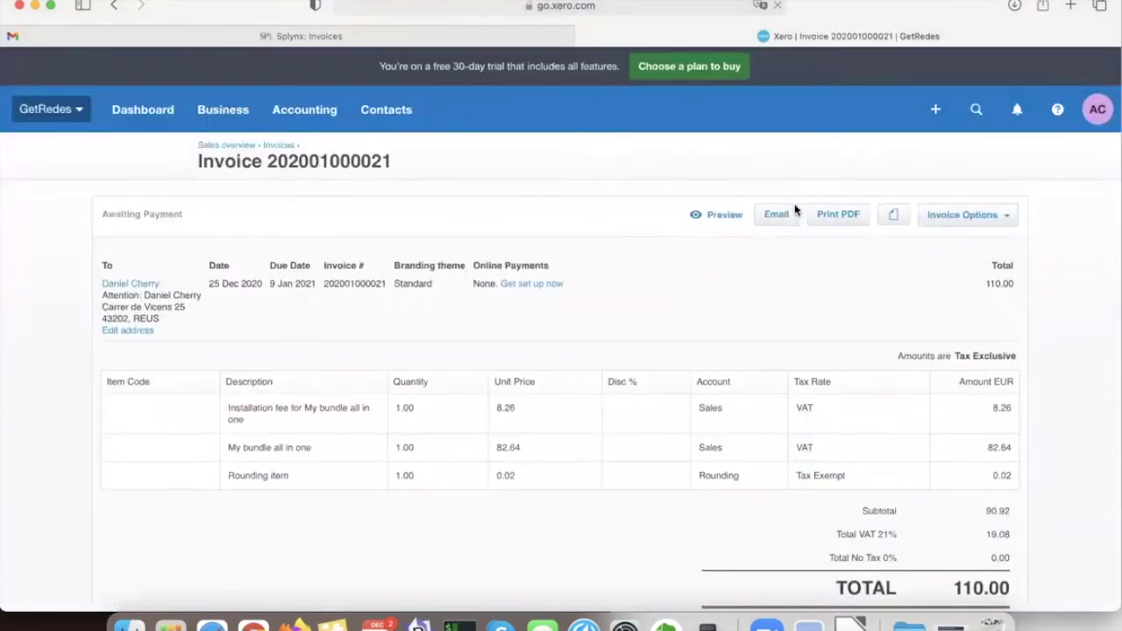
scroll(962, 370, "down", 5)
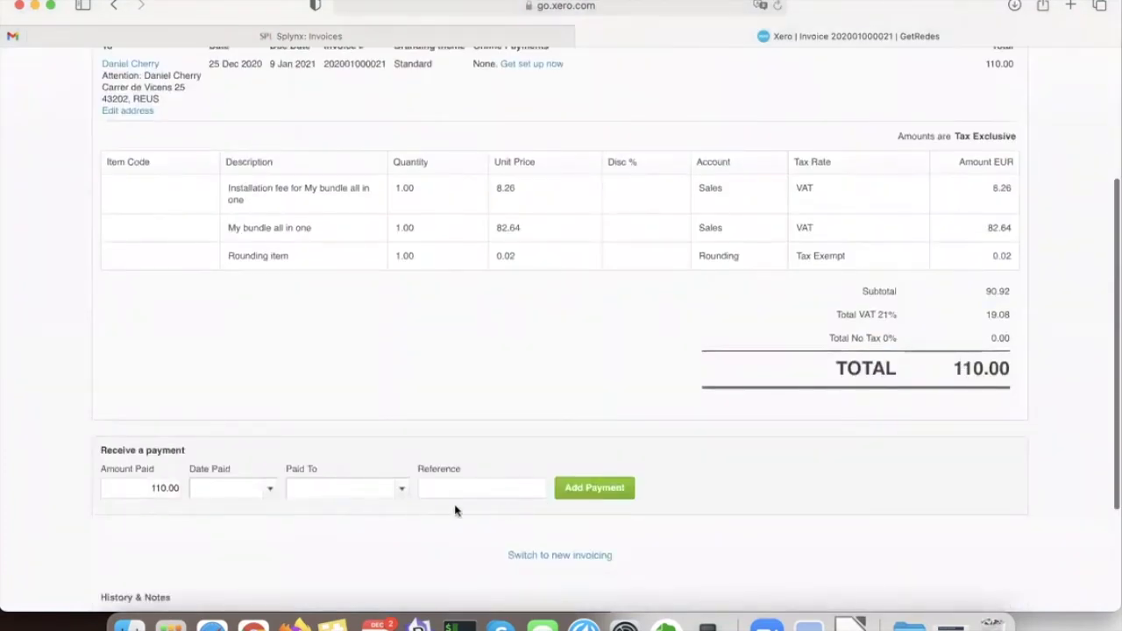
left_click(268, 487)
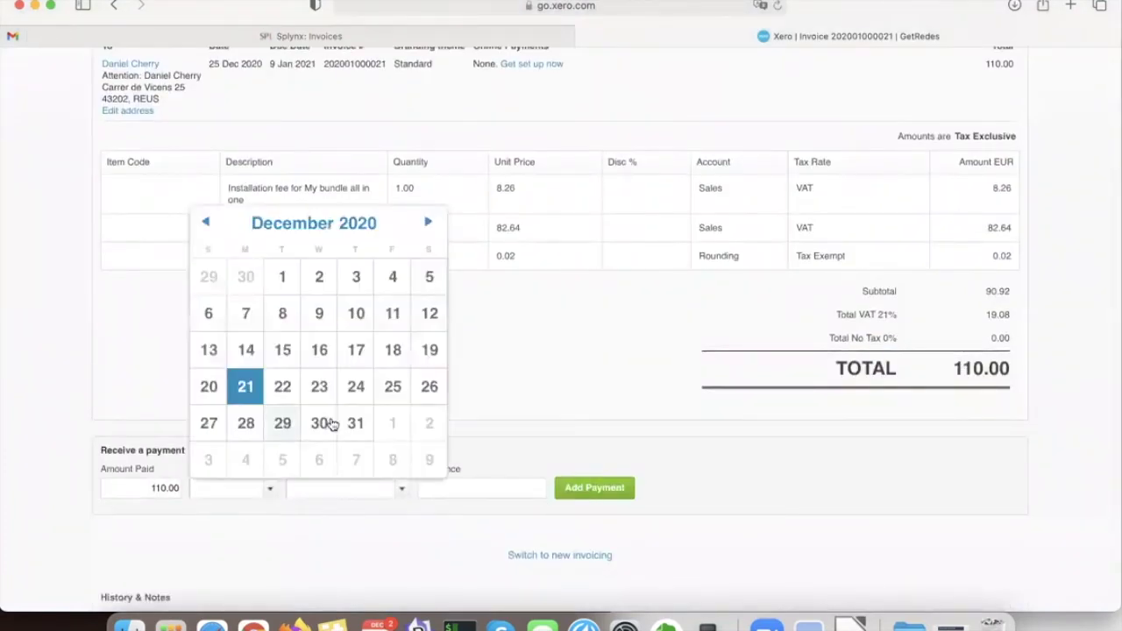
left_click(280, 424)
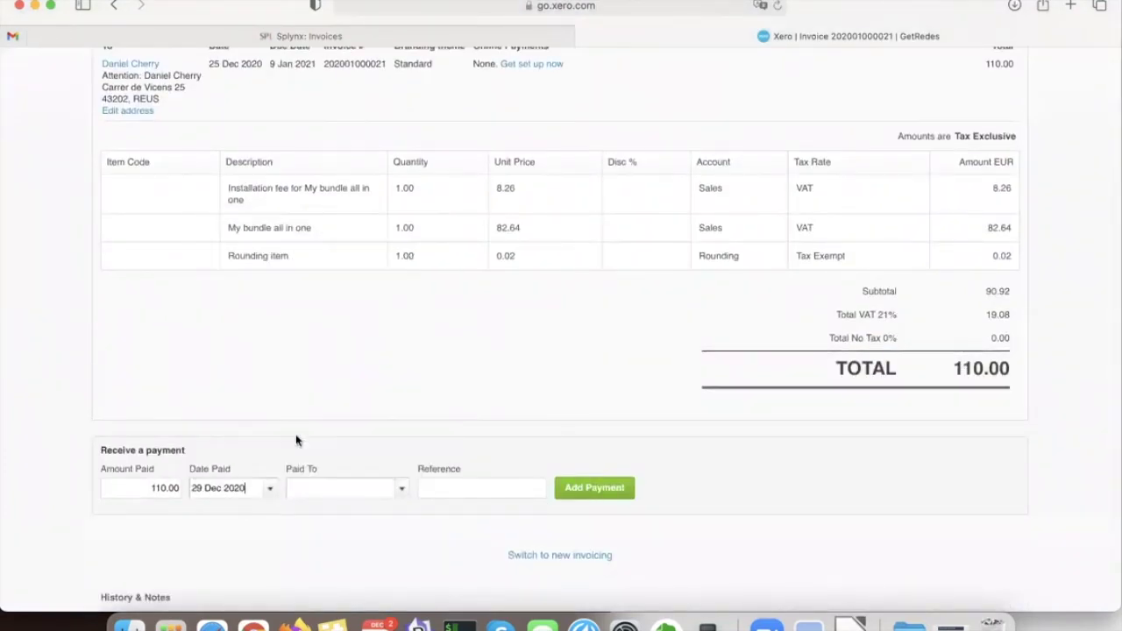
Step: Add the 110.00 payment to the invoice, paid to 880 - Owner A Drawings with the reference BANK
left_click(404, 493)
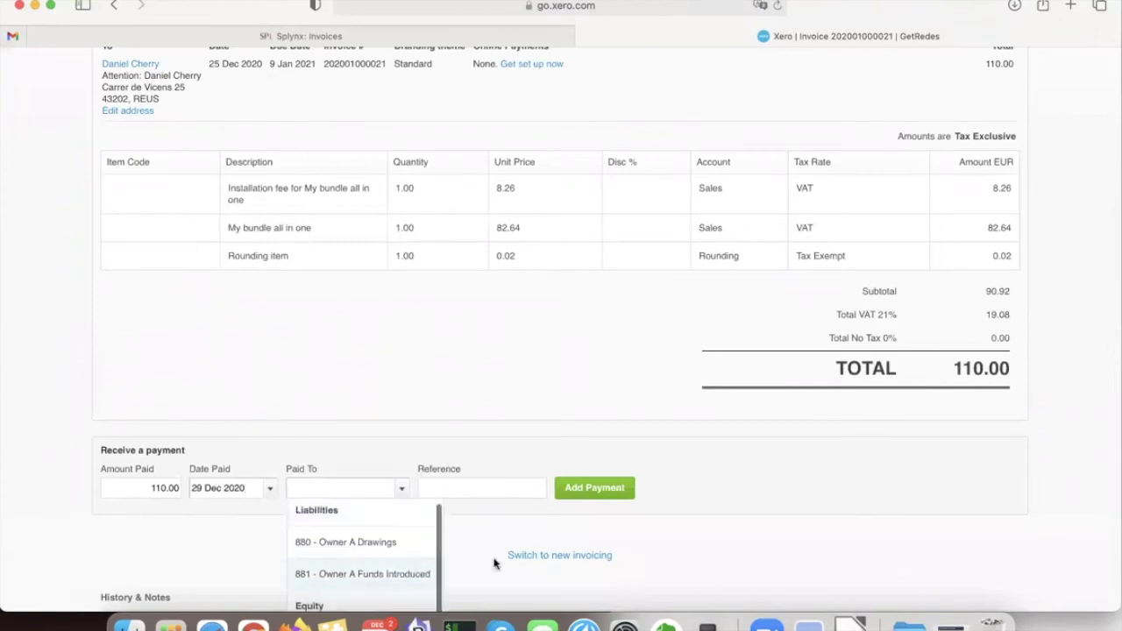
scroll(412, 548, "down", 2)
scroll(401, 541, "down", 1)
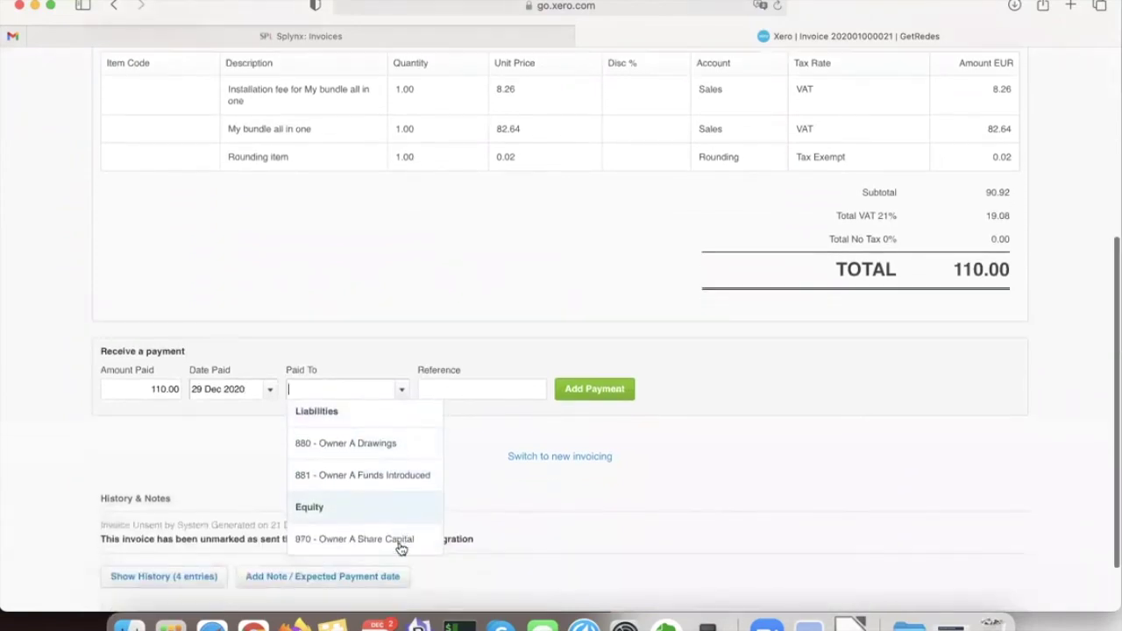
left_click(464, 388)
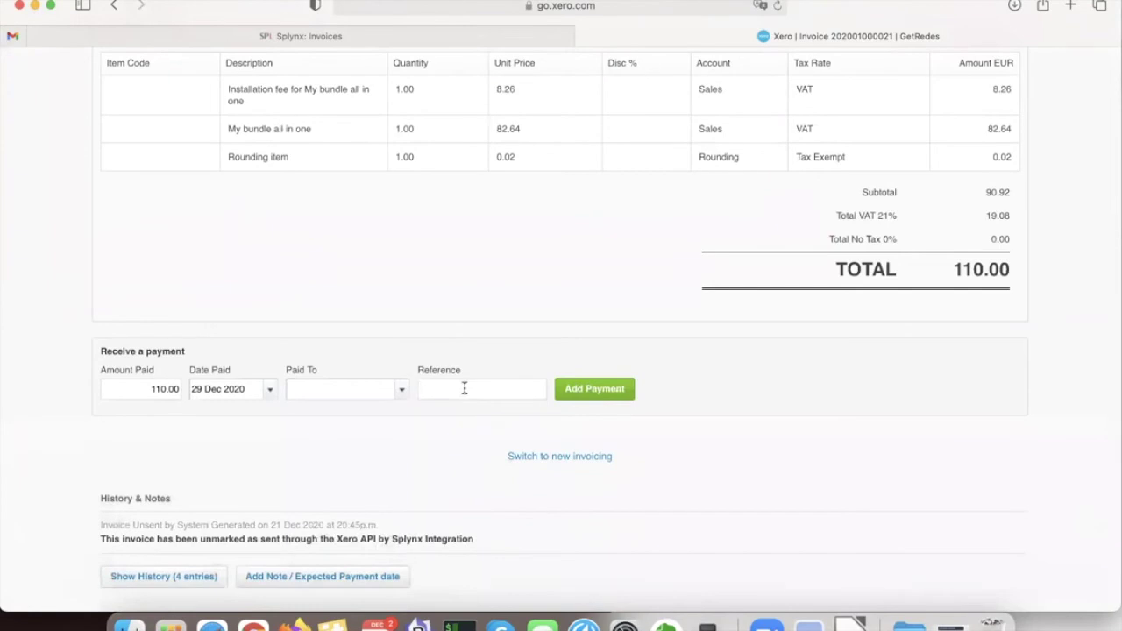
left_click(594, 388)
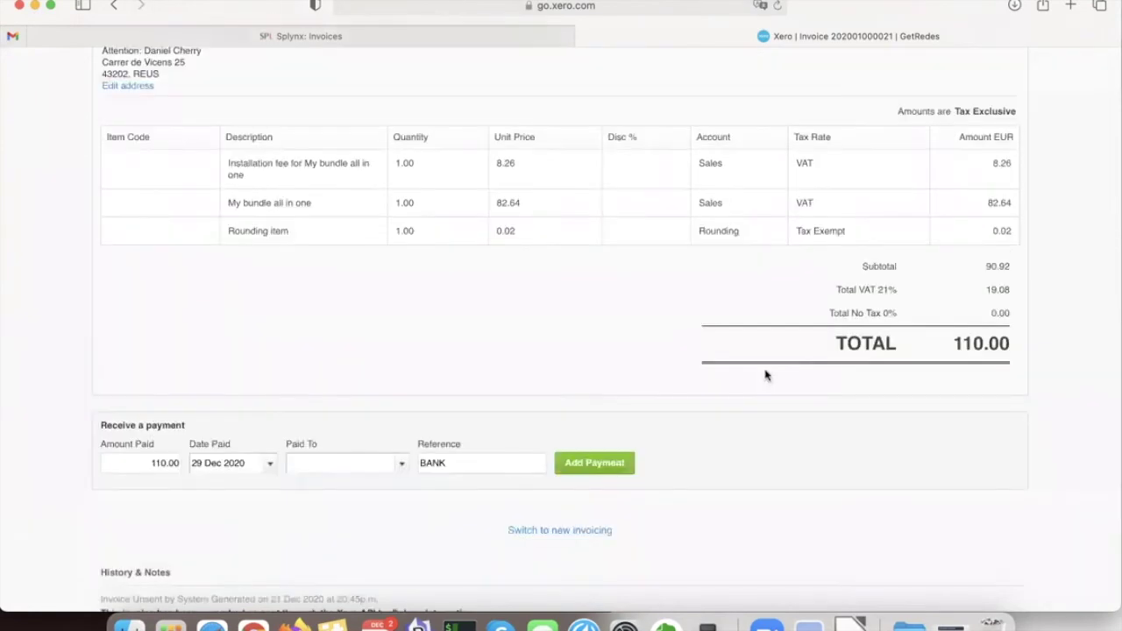
left_click(594, 463)
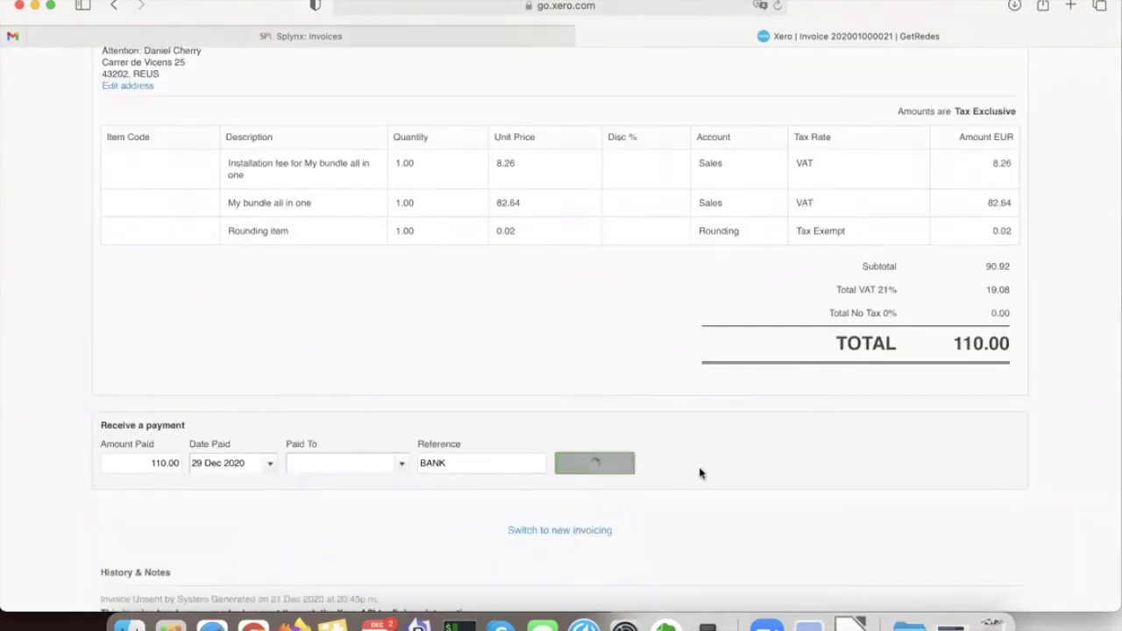
left_click(407, 464)
left_click(368, 517)
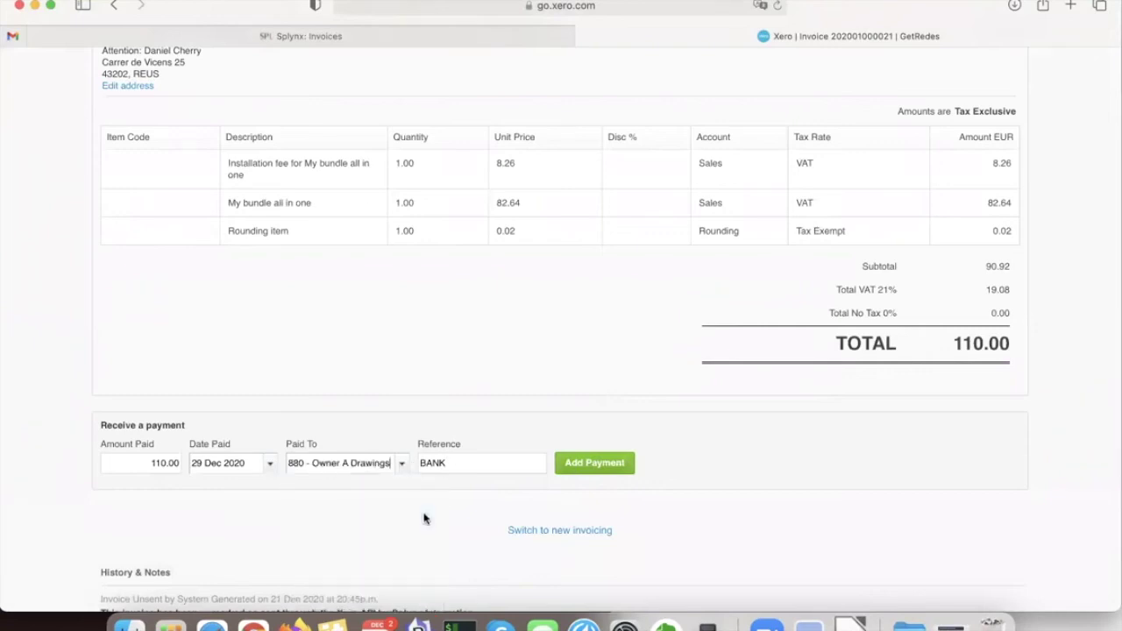
left_click(612, 470)
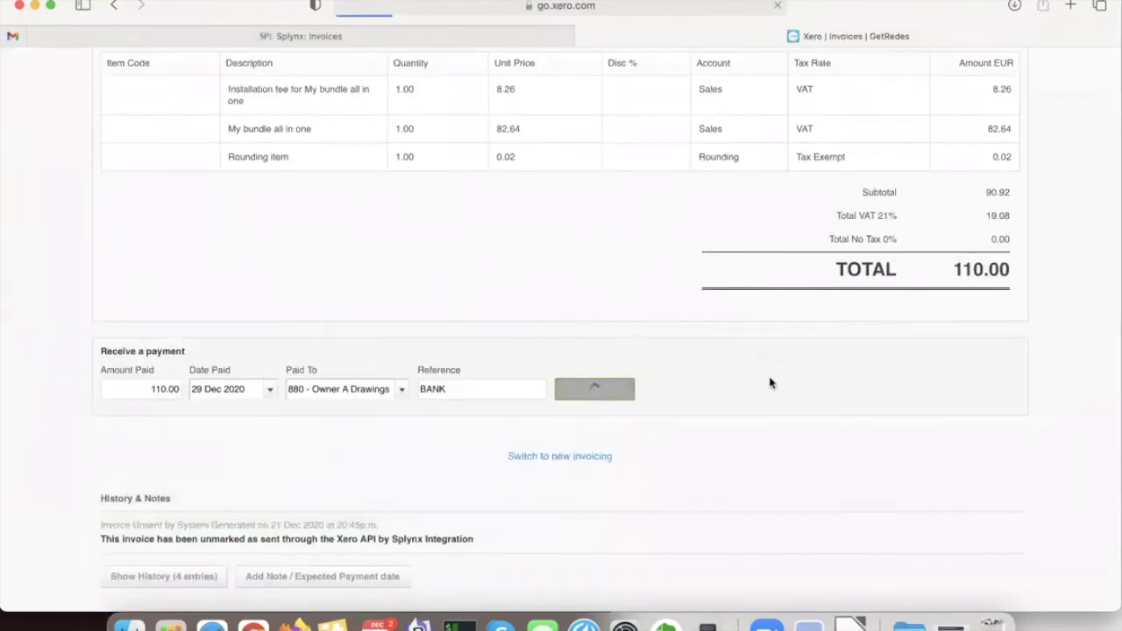
scroll(769, 382, "down", 2)
scroll(769, 382, "up", 2)
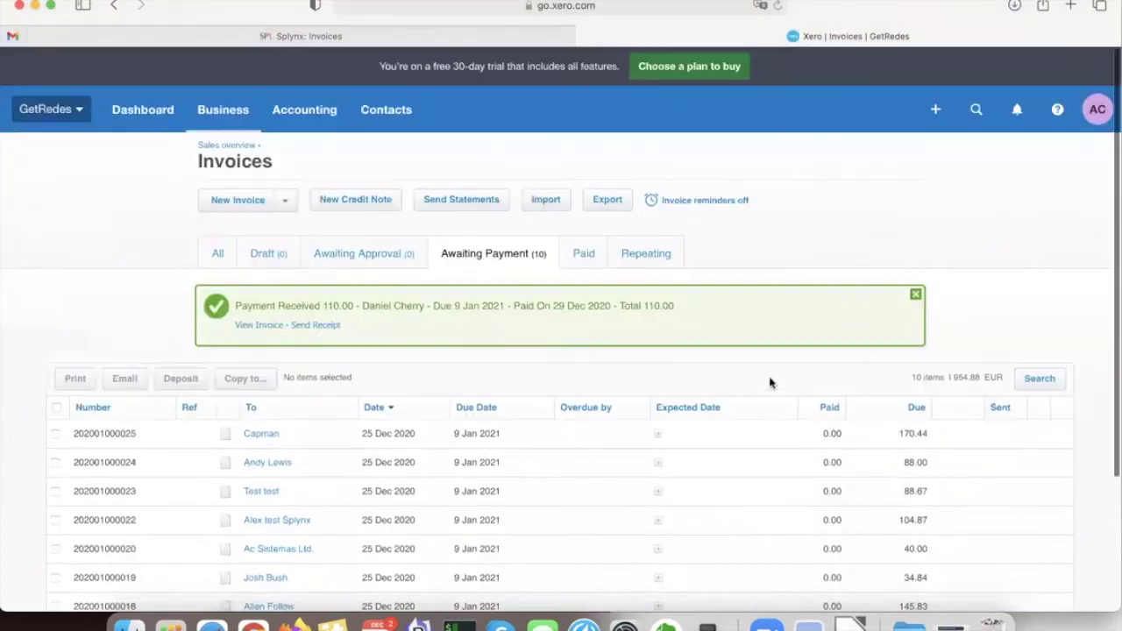
Step: Open the 88.00 invoice awaiting payment and add its full payment dated 29 Dec 2020, paid to 880 - Owner A Drawings with reference BANK
scroll(333, 288, "down", 5)
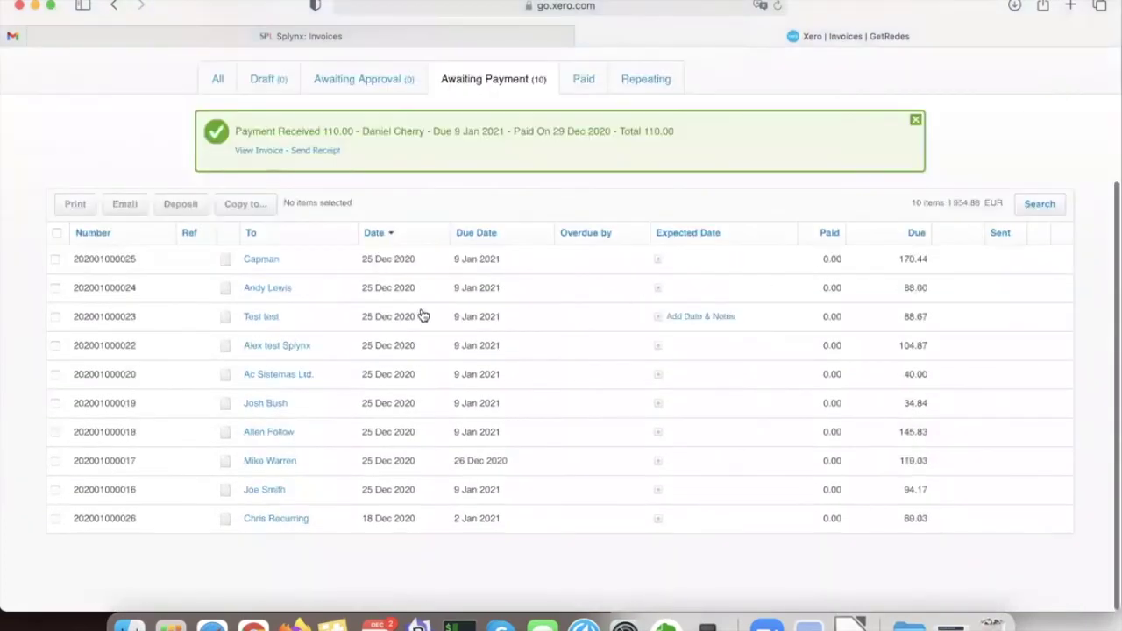
left_click(271, 295)
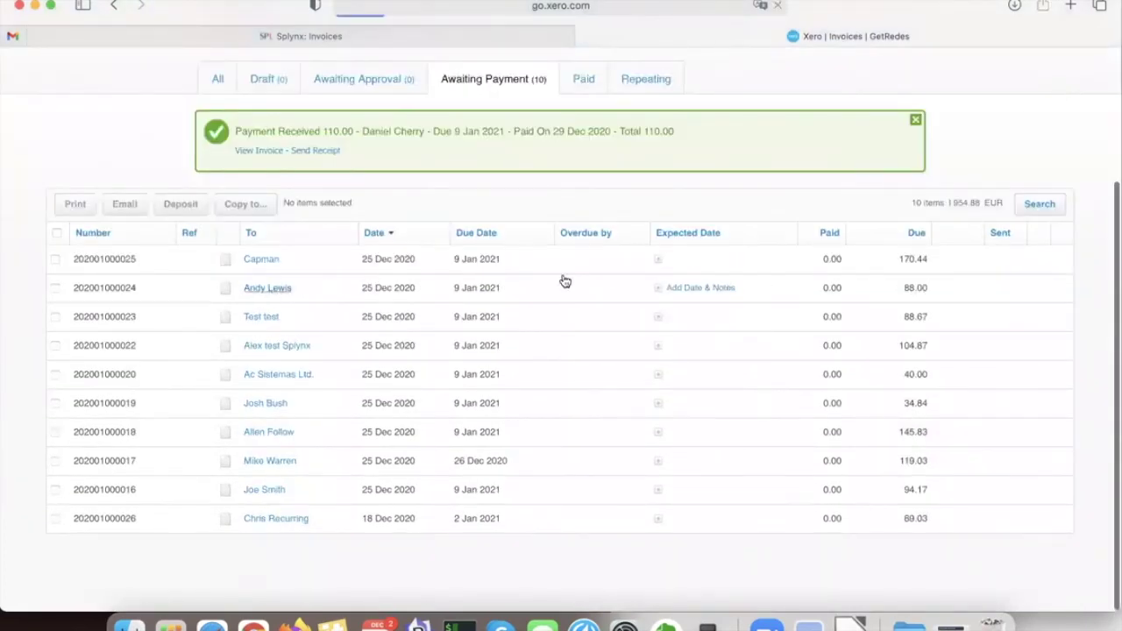
scroll(727, 256, "down", 5)
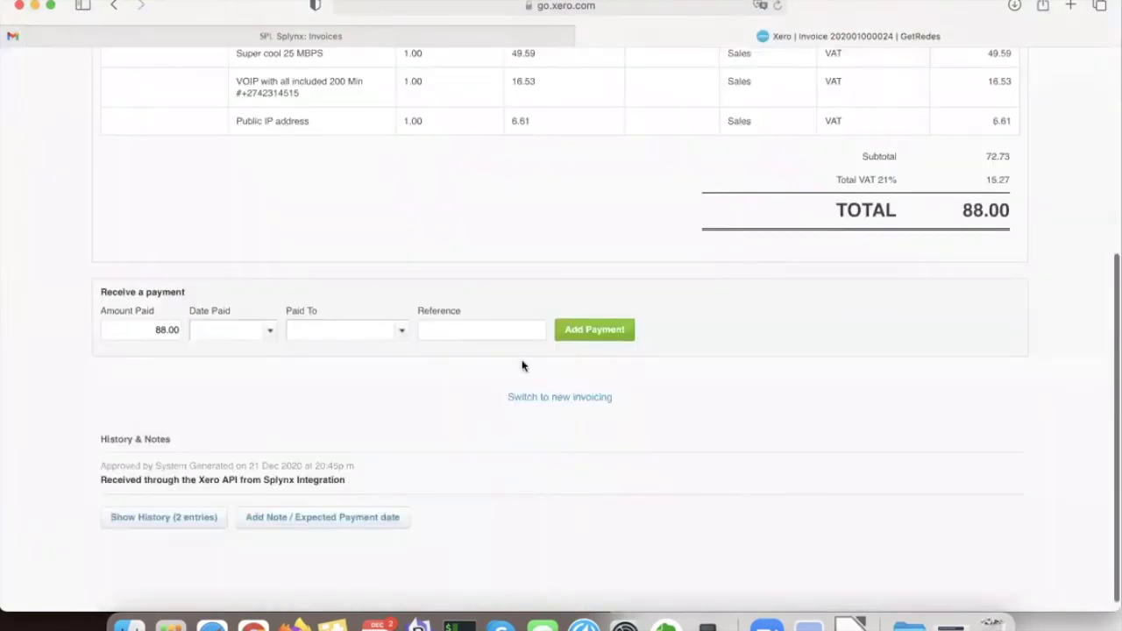
left_click(269, 332)
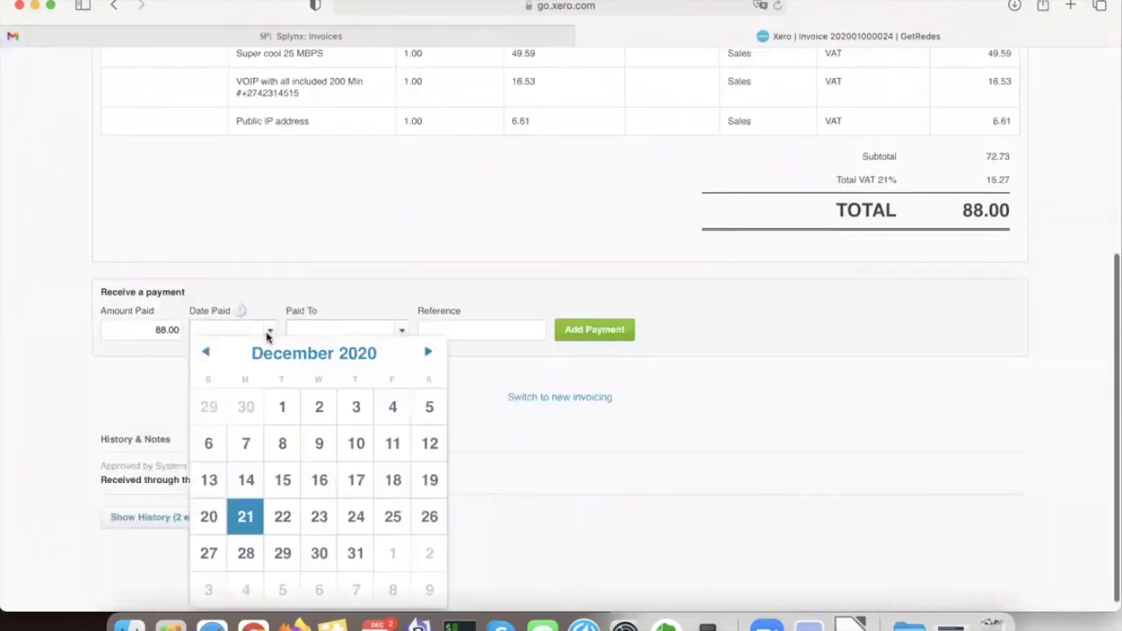
left_click(289, 552)
left_click(400, 335)
left_click(376, 391)
left_click(487, 329)
type("BANK")
left_click(611, 330)
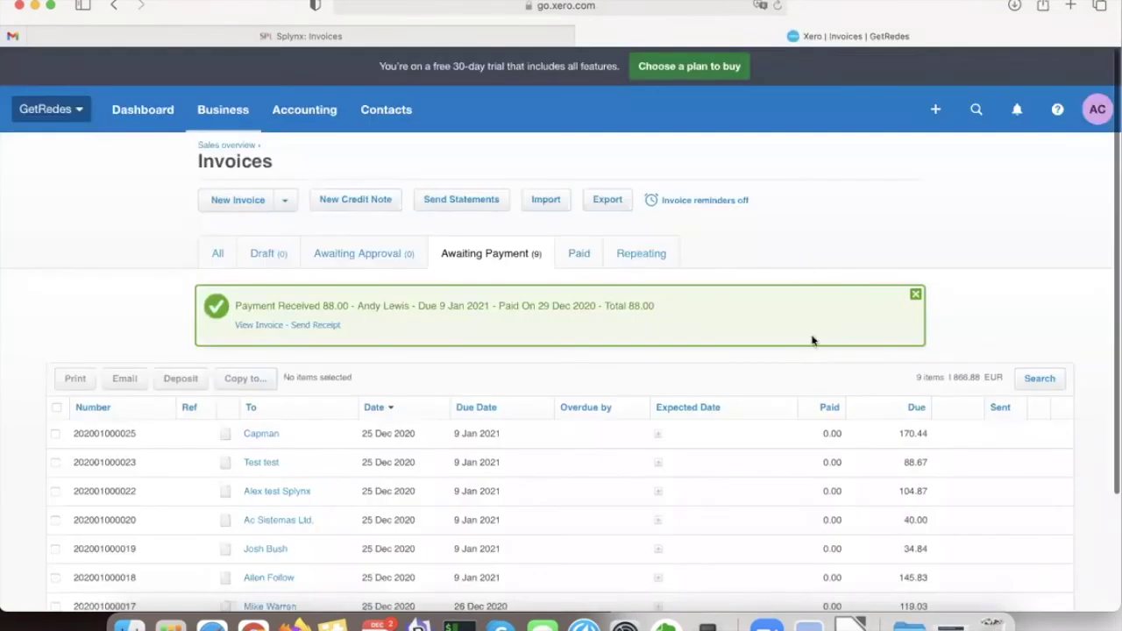
Step: Switch back to Splynx and open the Splynx Xero Accounting integration from the configuration page
left_click(331, 37)
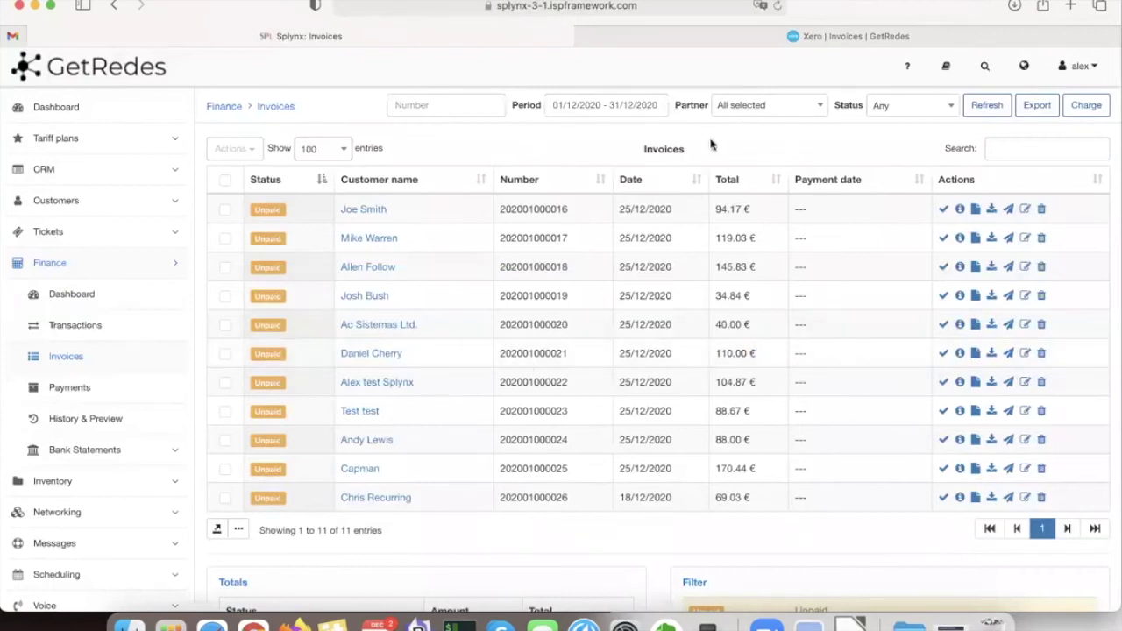
scroll(285, 378, "down", 2)
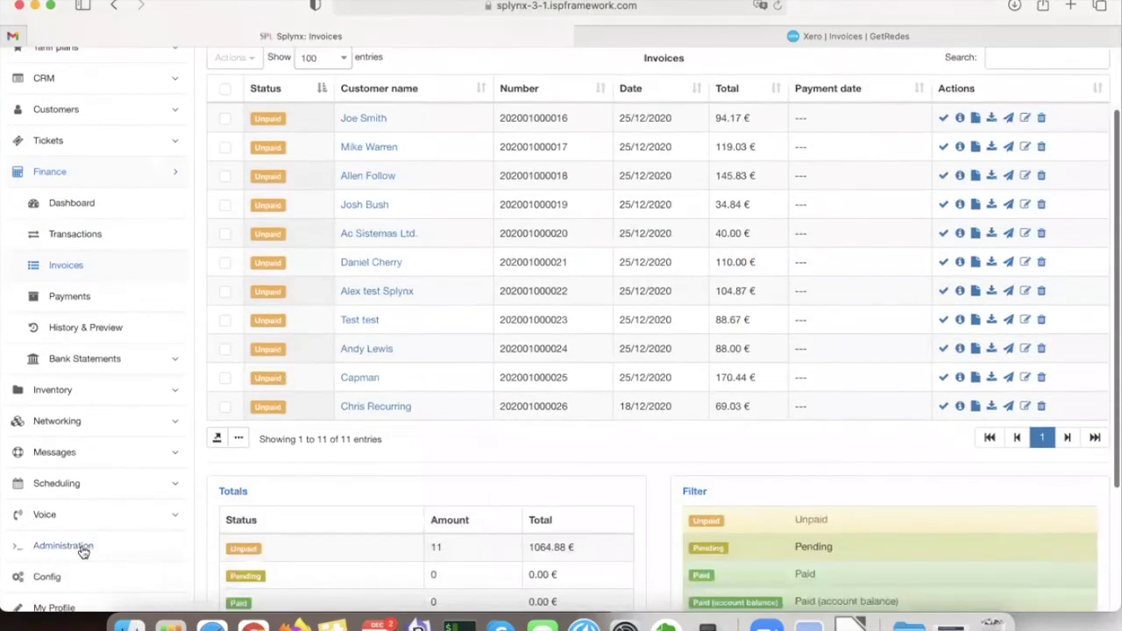
scroll(78, 547, "down", 1)
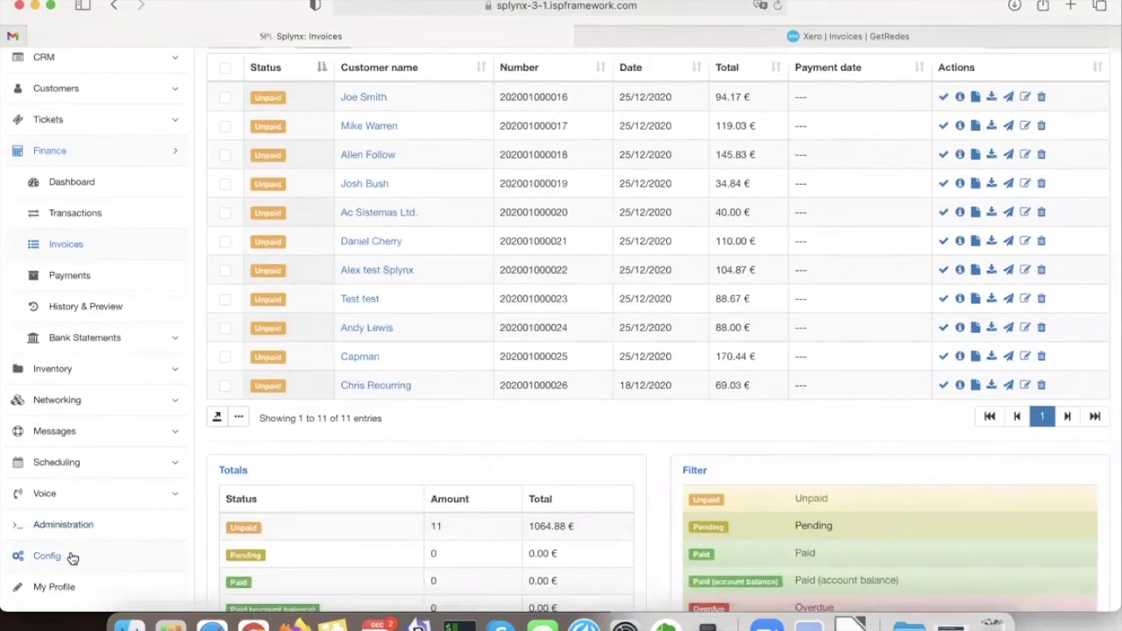
left_click(73, 557)
scroll(851, 399, "down", 10)
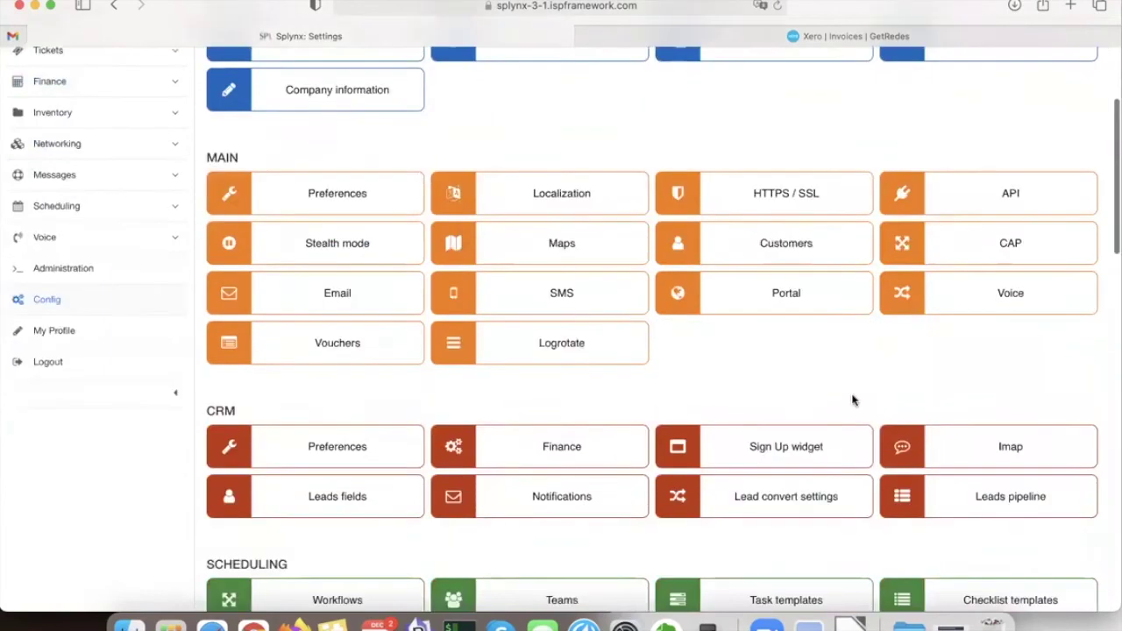
scroll(851, 400, "down", 10)
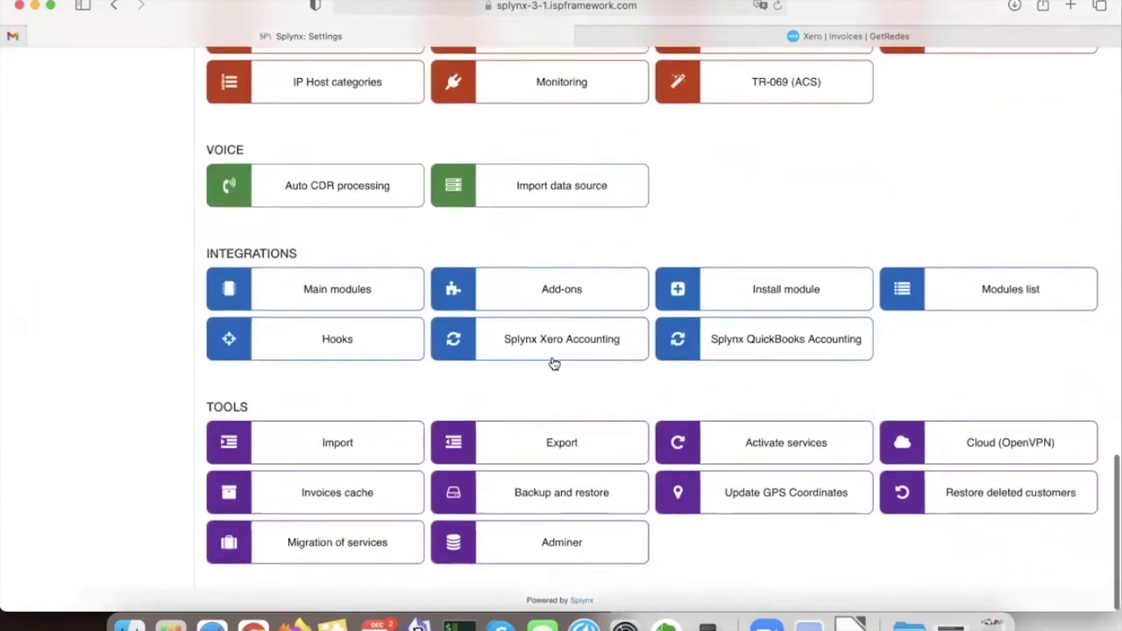
left_click(553, 350)
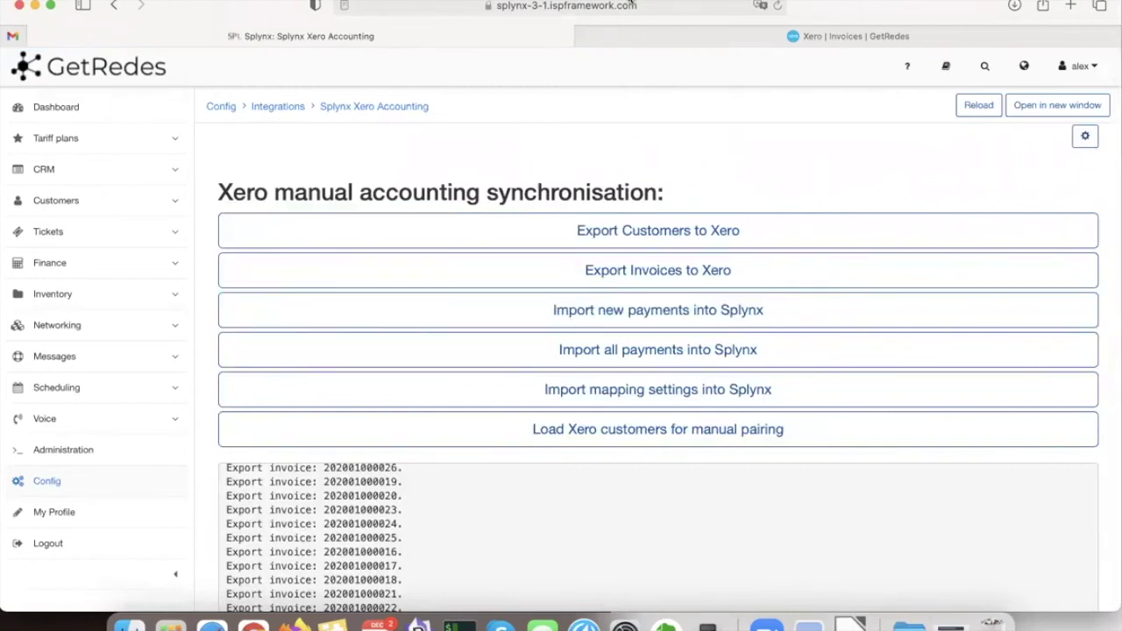
Step: Import new payments into Splynx, confirm the synchronisation and check the invoice numbers of the imported payments in the log
left_click(691, 317)
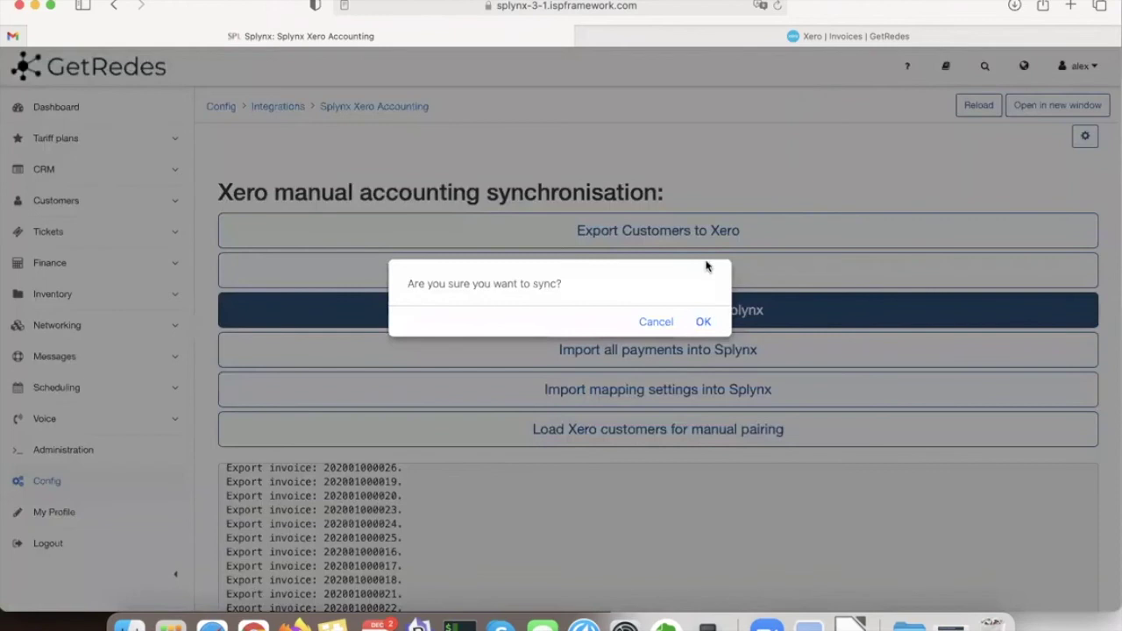
left_click(703, 322)
scroll(806, 371, "down", 3)
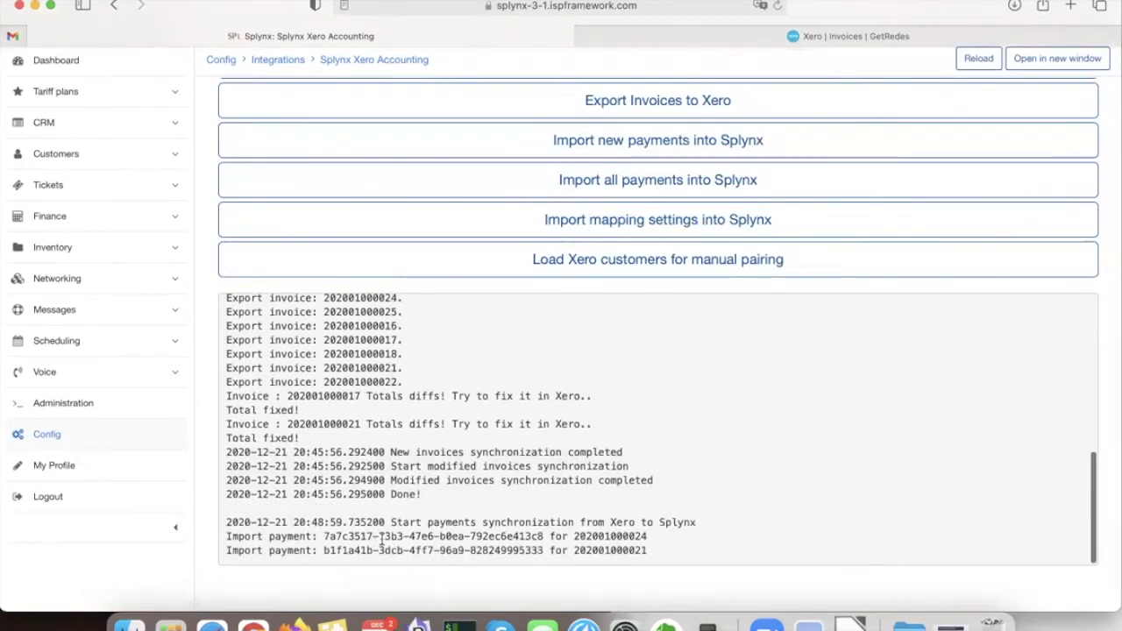
double_click(609, 480)
double_click(610, 466)
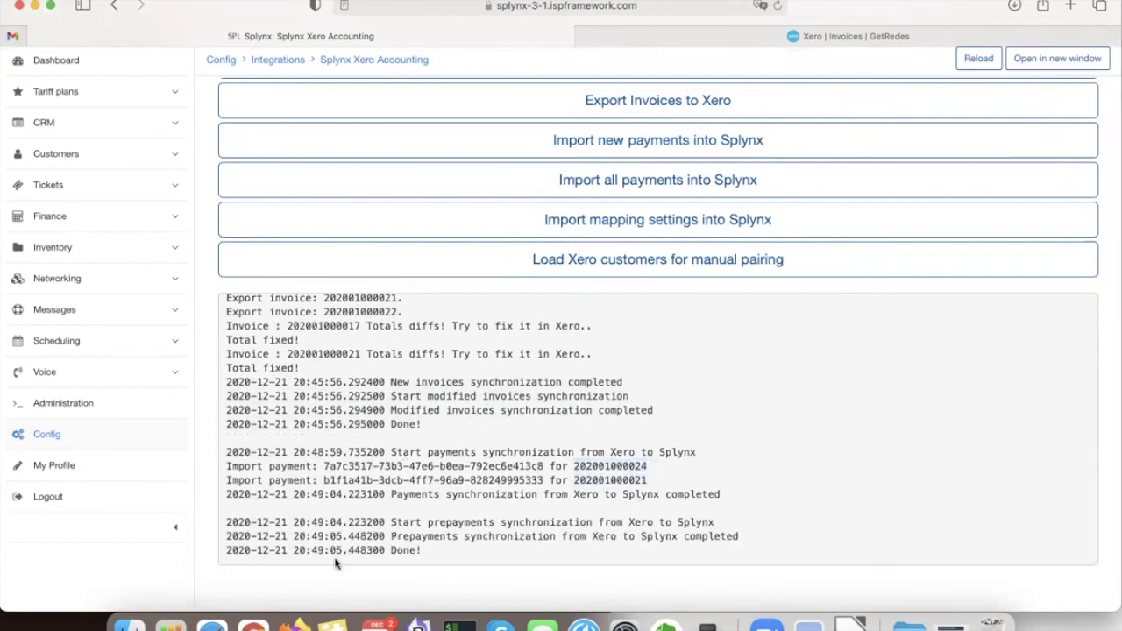
Step: Open the finance payments list, refresh it, sort it by sum and check the type, amounts and comments of the imported payments
scroll(255, 534, "up", 15)
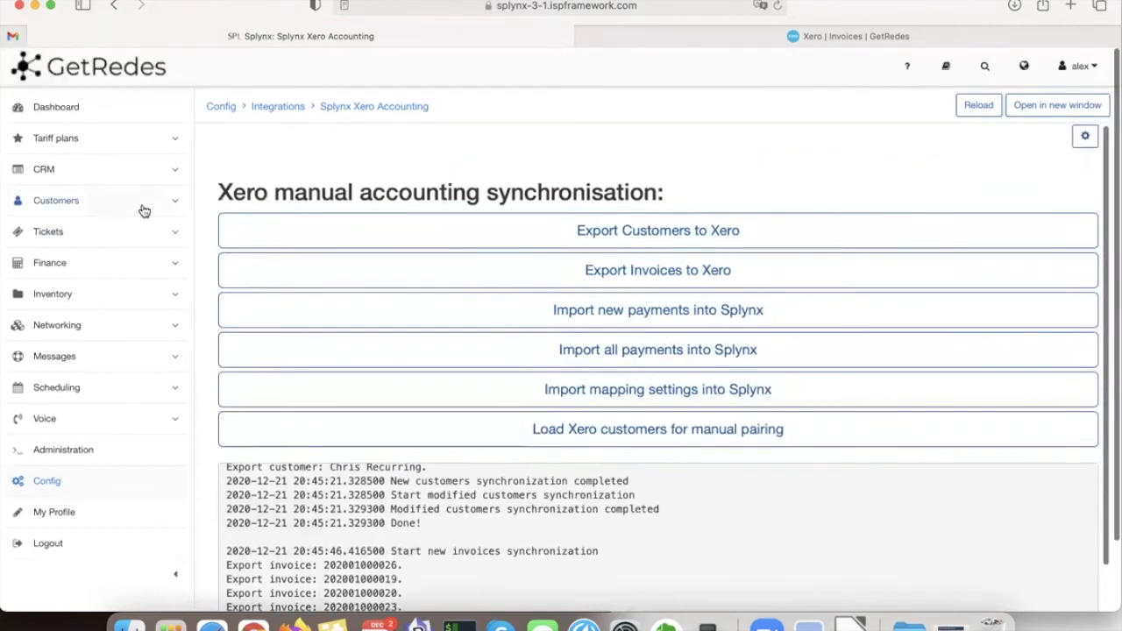
left_click(67, 260)
left_click(75, 394)
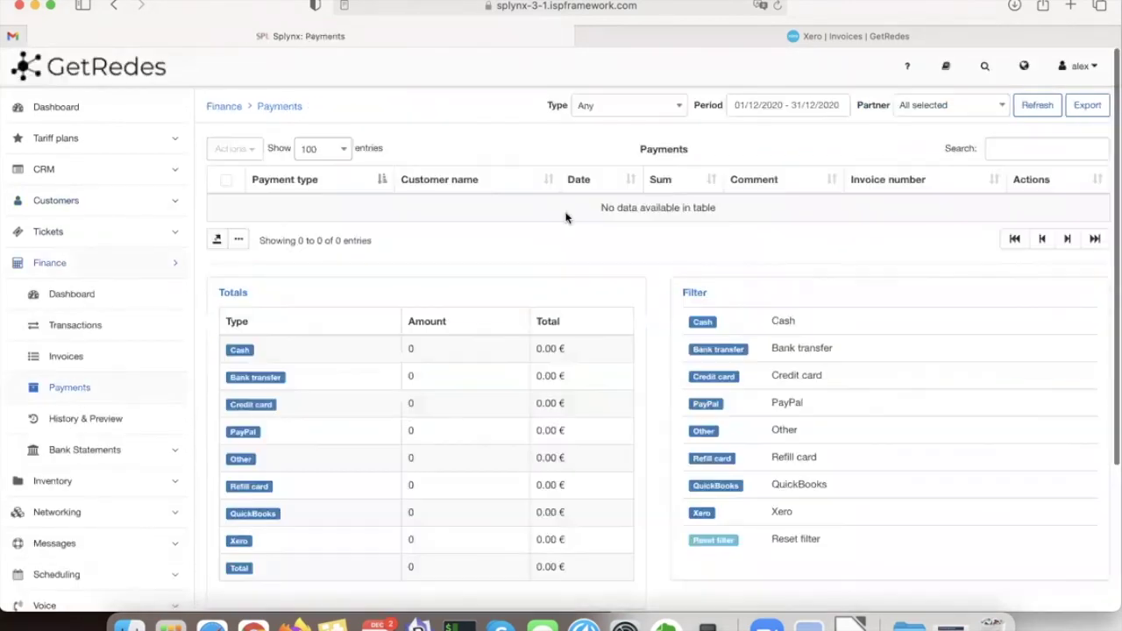
left_click(1030, 107)
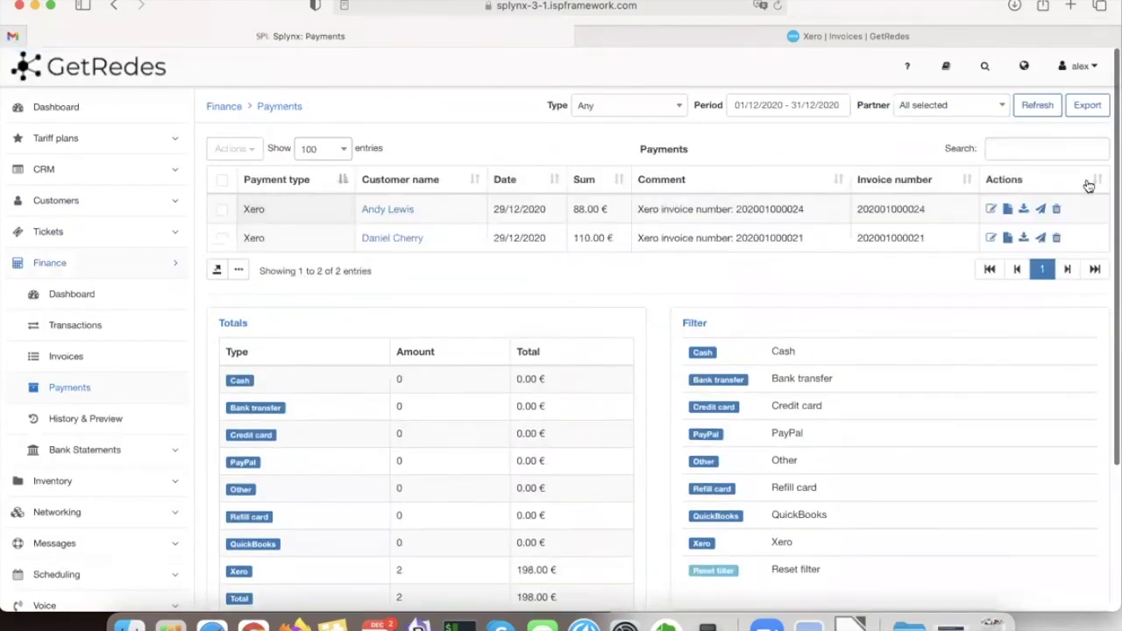
double_click(250, 237)
left_click(579, 185)
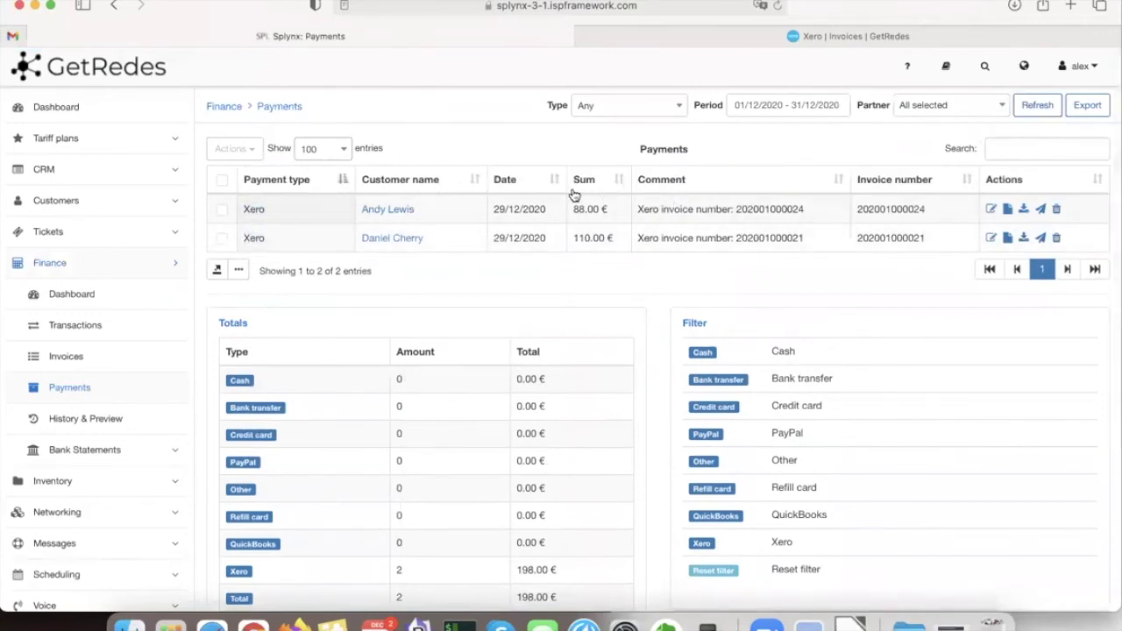
left_click(753, 227)
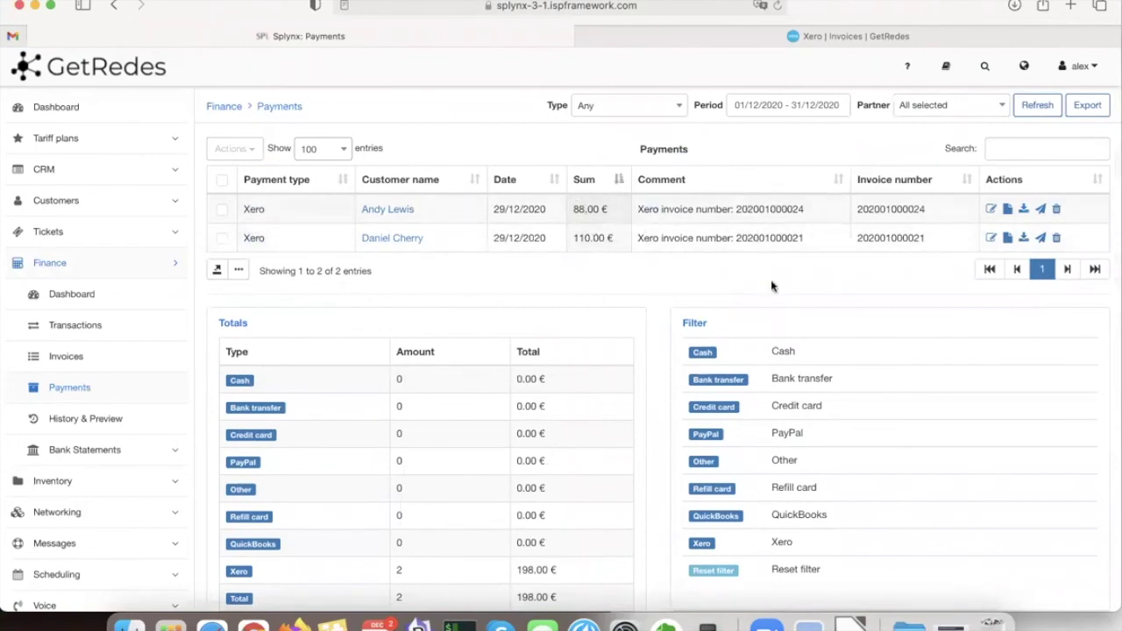
Step: Open the finance invoices list, refresh it and check the invoice statuses, payment dates and totals
left_click(79, 356)
left_click(987, 105)
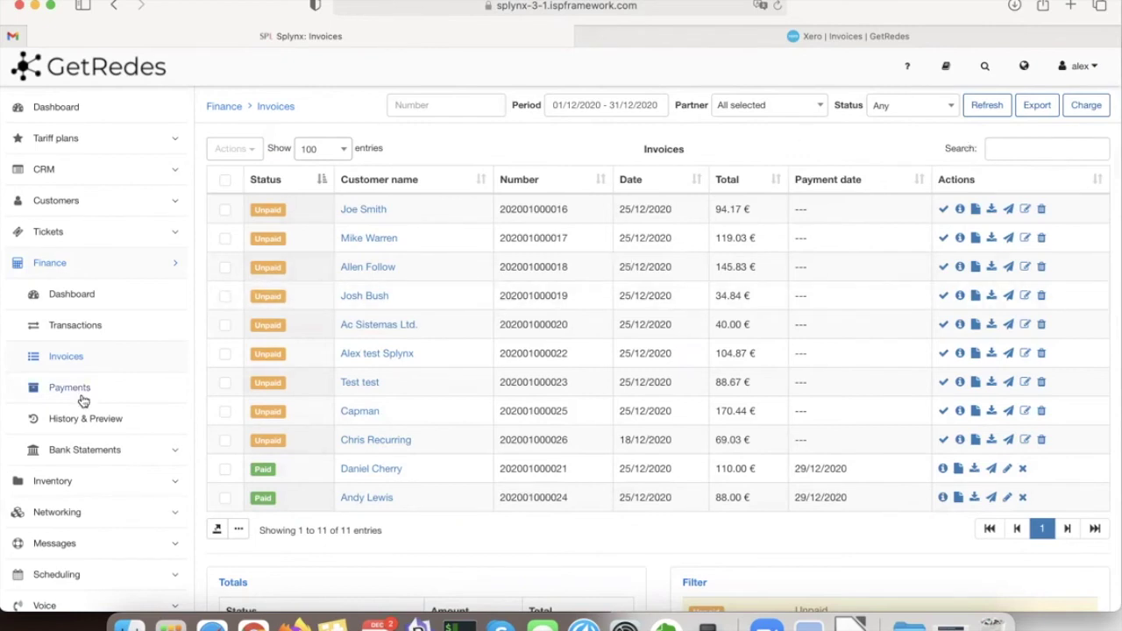
scroll(83, 421, "down", 5)
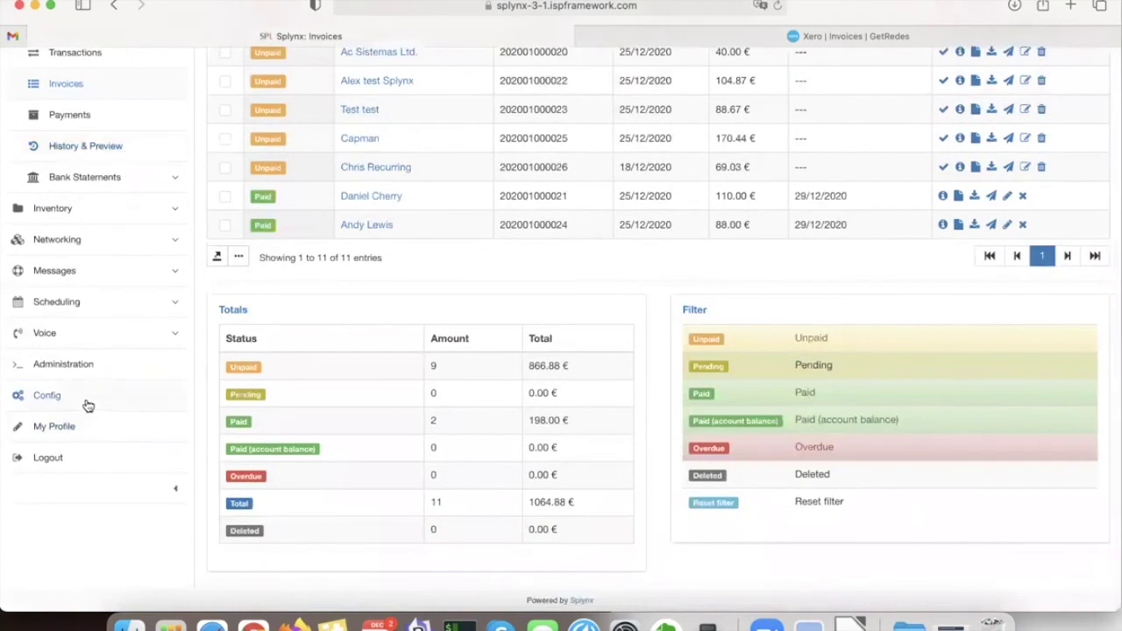
scroll(88, 405, "up", 5)
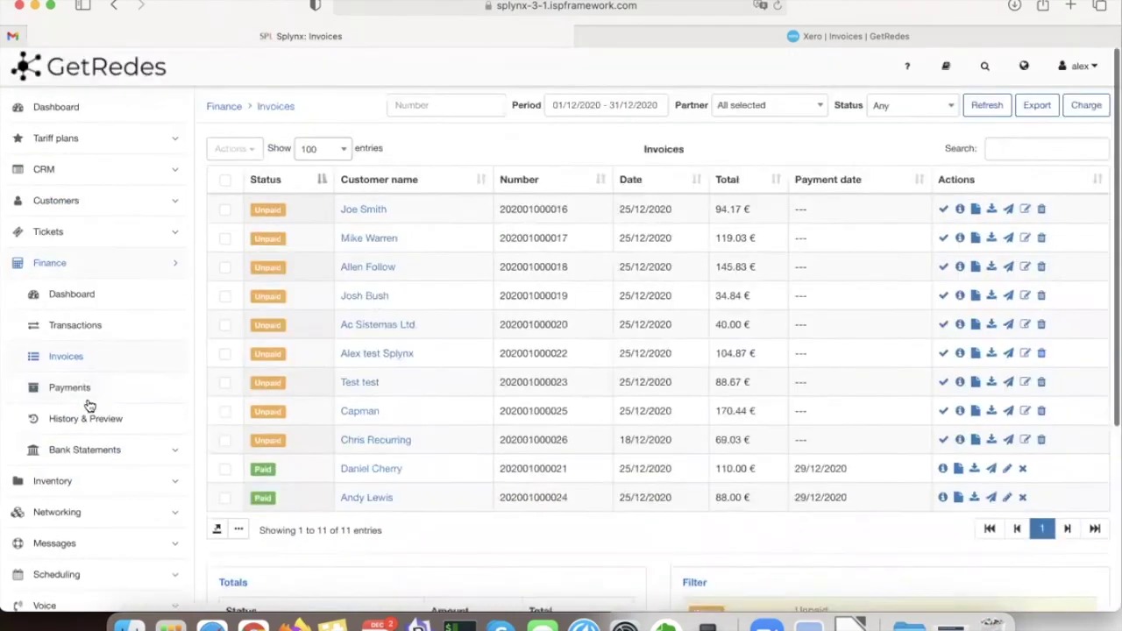
left_click(741, 41)
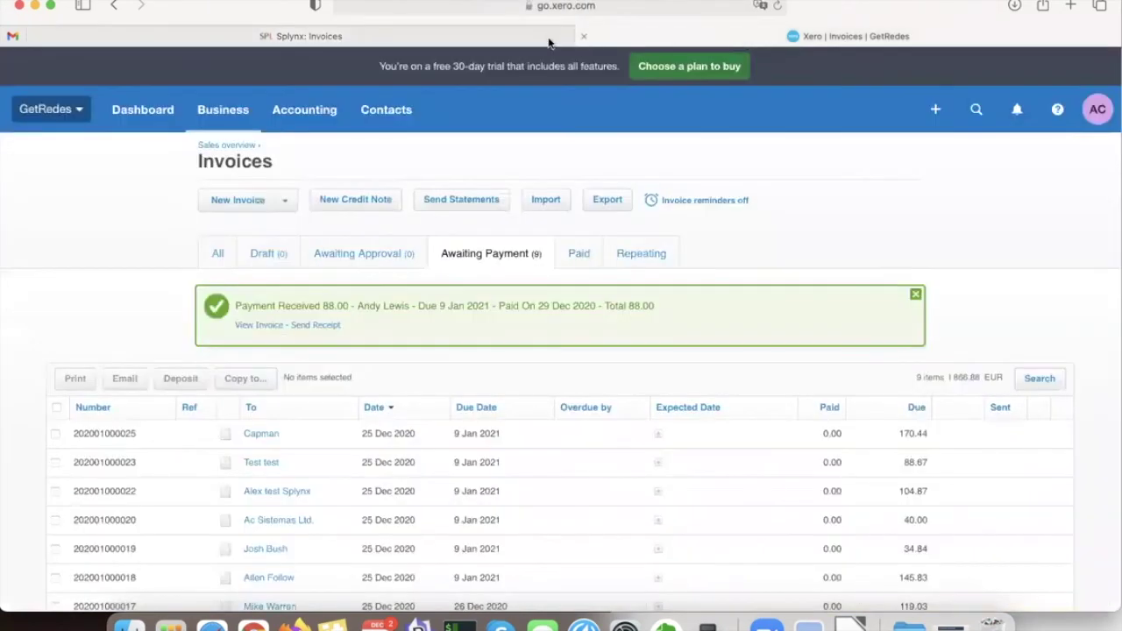
left_click(491, 36)
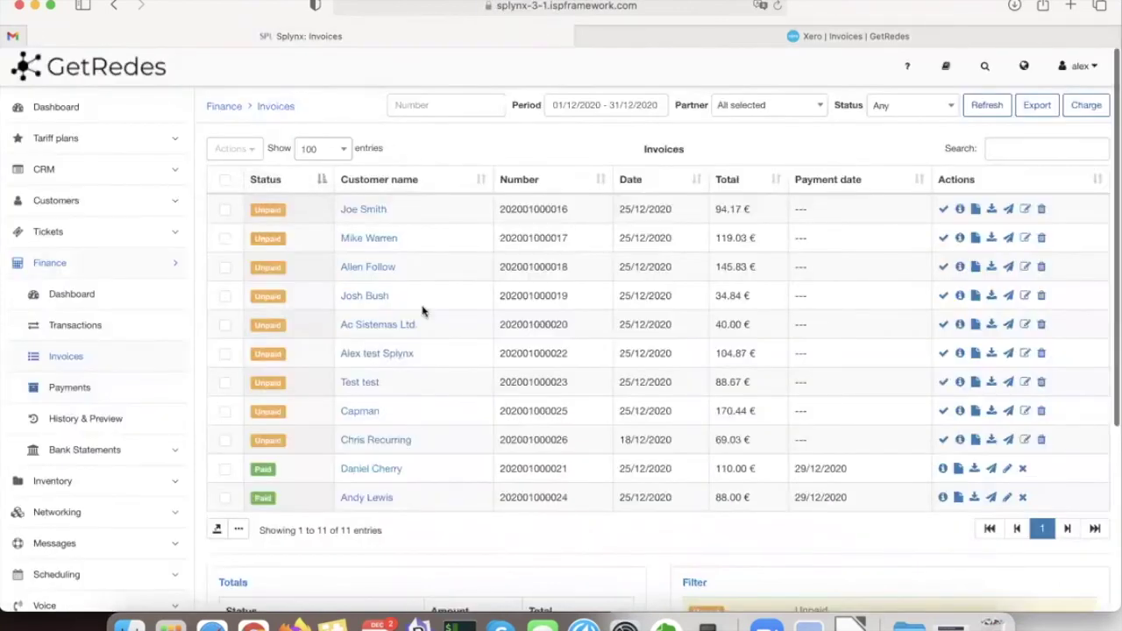
Step: Search the configuration for "Module", open the modules list and edit the Splynx Xero Accounting module
scroll(81, 445, "down", 3)
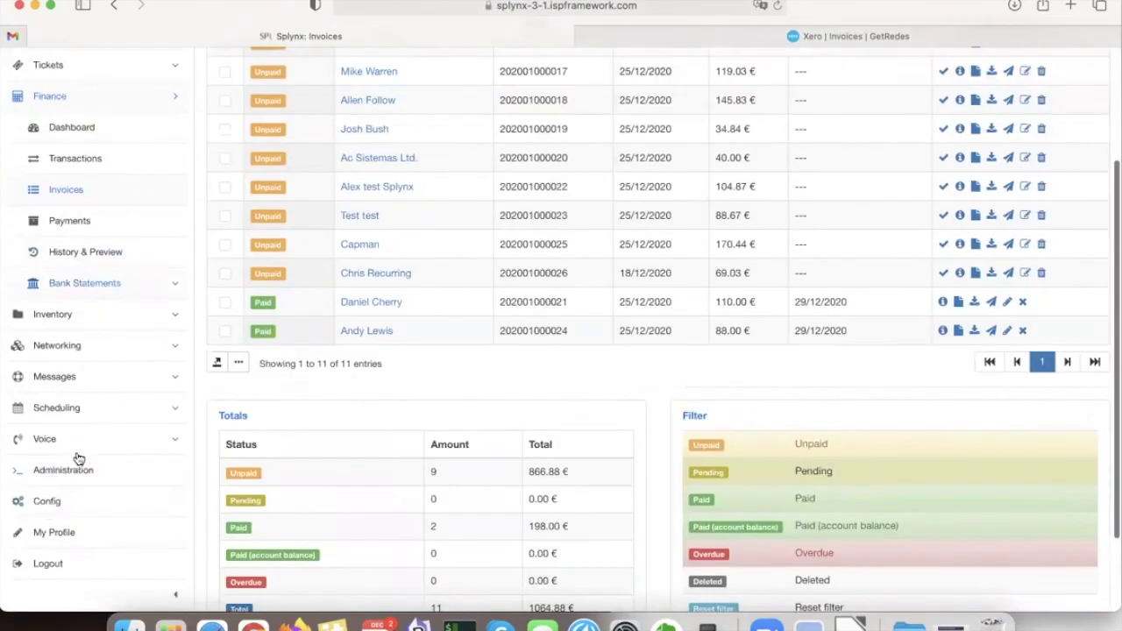
left_click(71, 511)
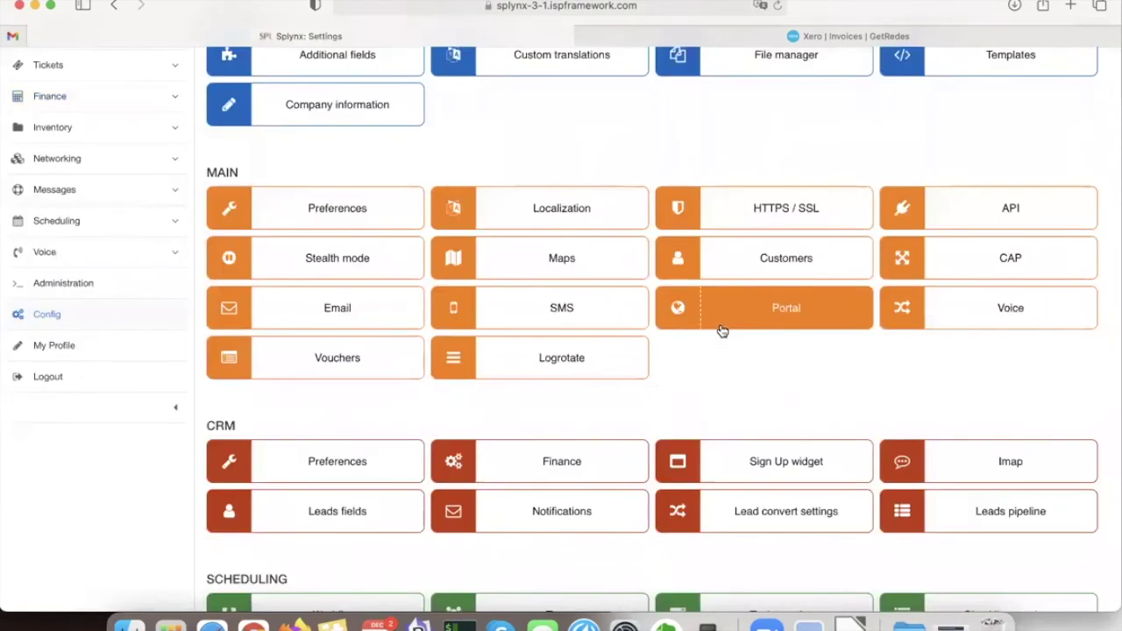
left_click(878, 144)
type("Module")
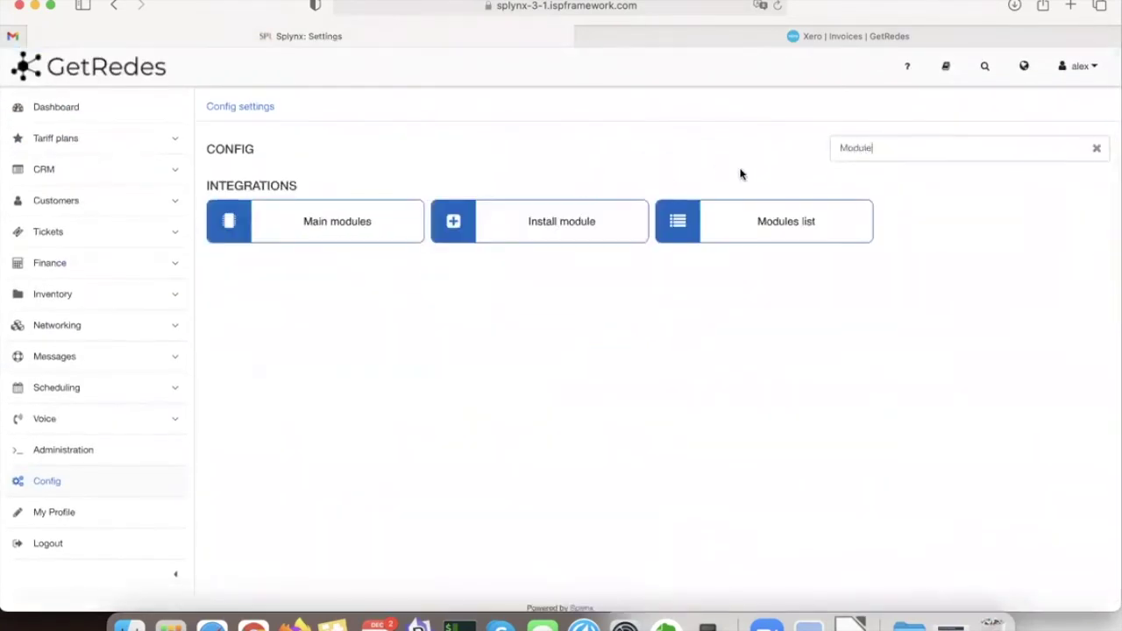
left_click(759, 220)
left_click(984, 211)
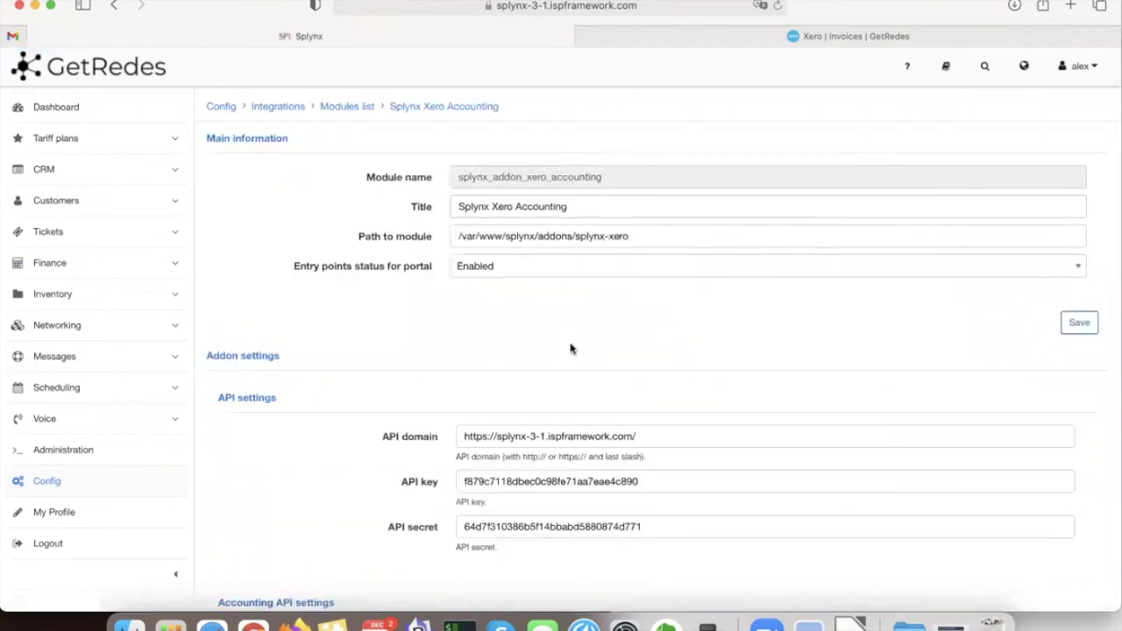
Step: Set the payments synchronization direction to Bidirectional in the module's synchronization settings
scroll(569, 349, "down", 10)
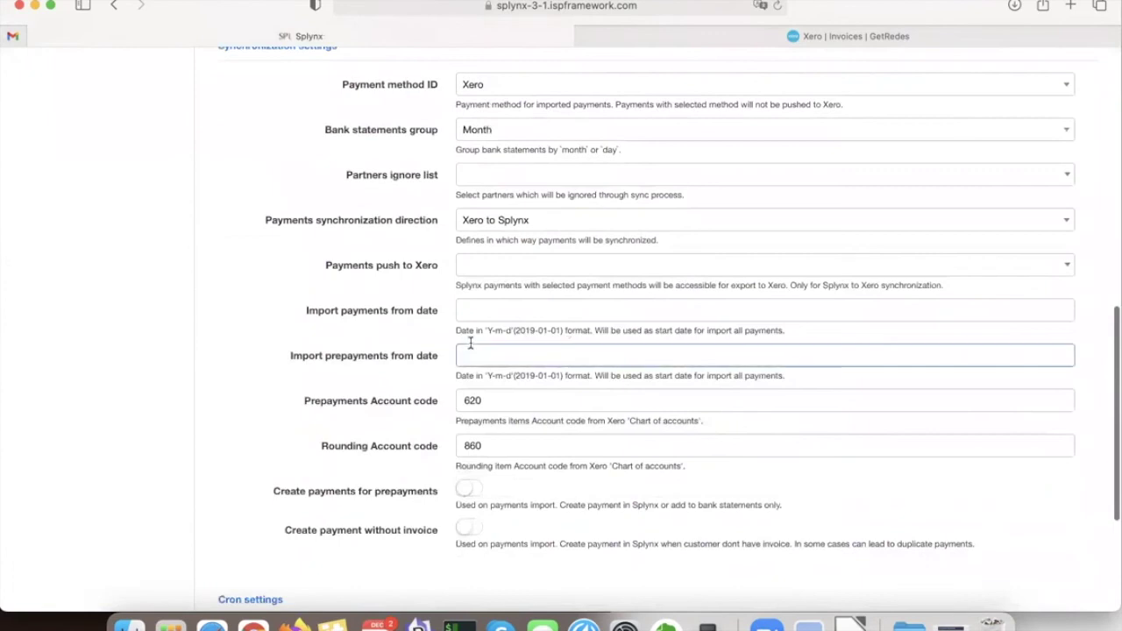
left_click_drag(266, 225, 443, 222)
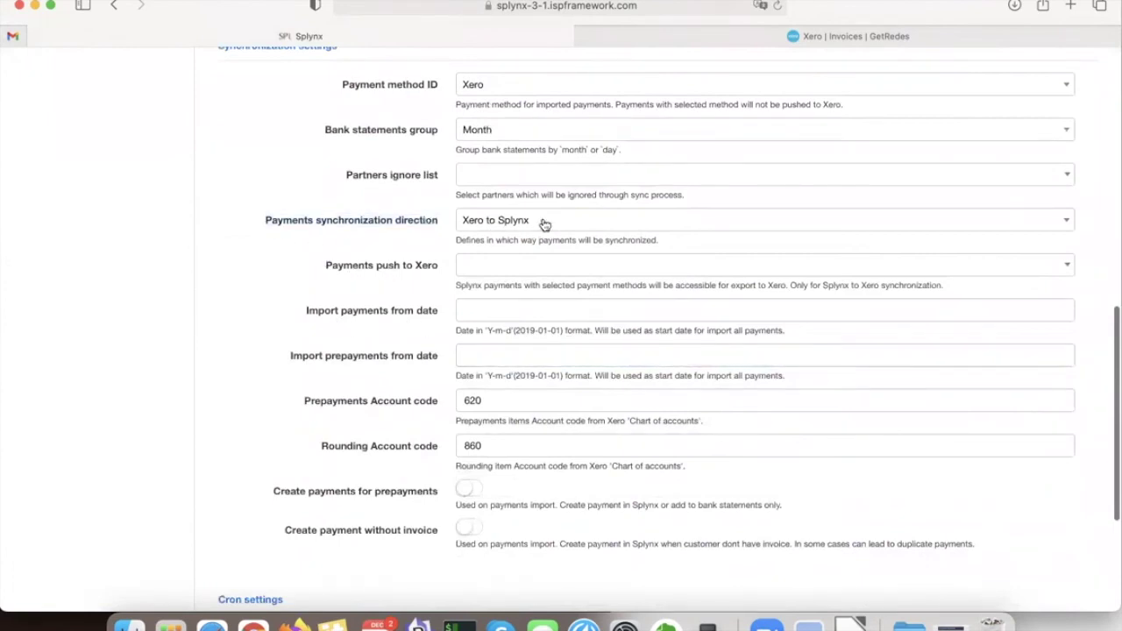
left_click(544, 223)
left_click(507, 317)
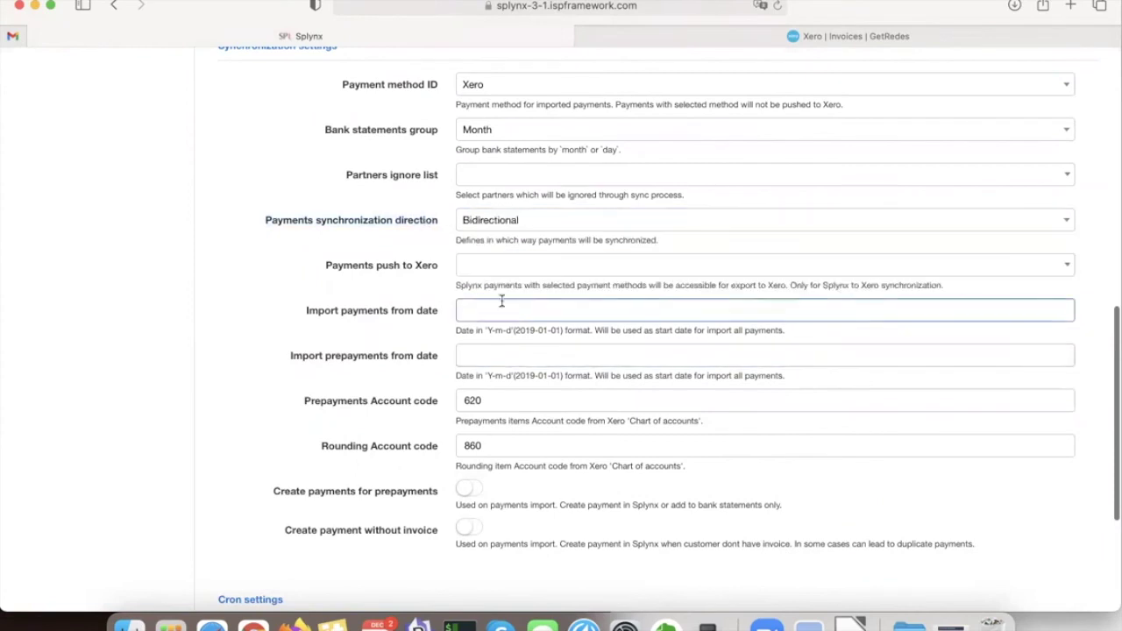
left_click(778, 37)
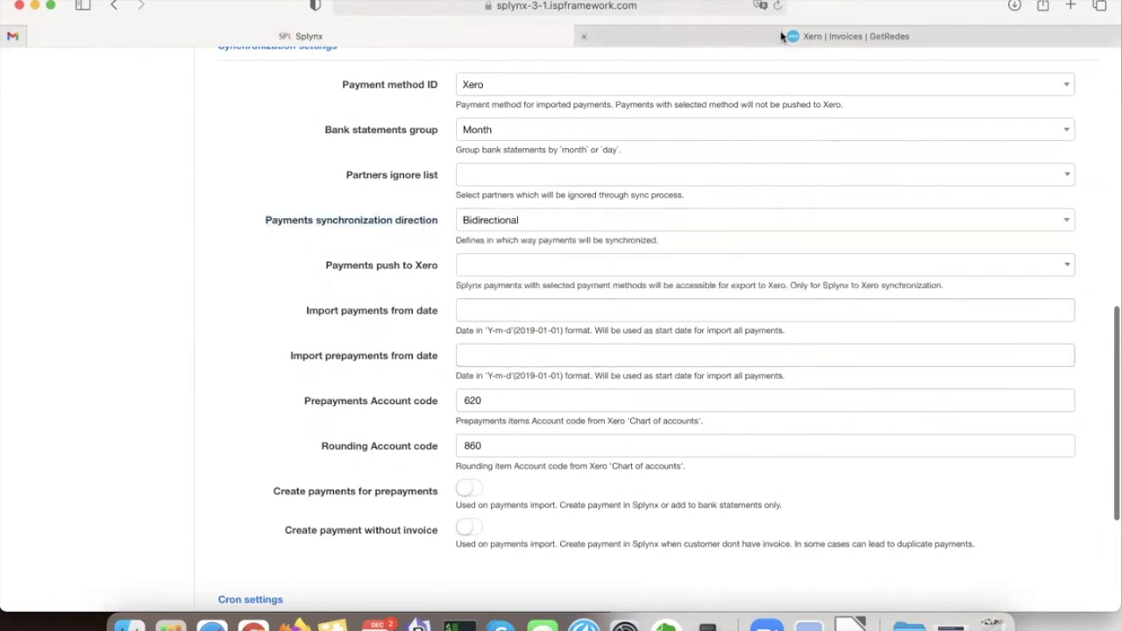
left_click(224, 35)
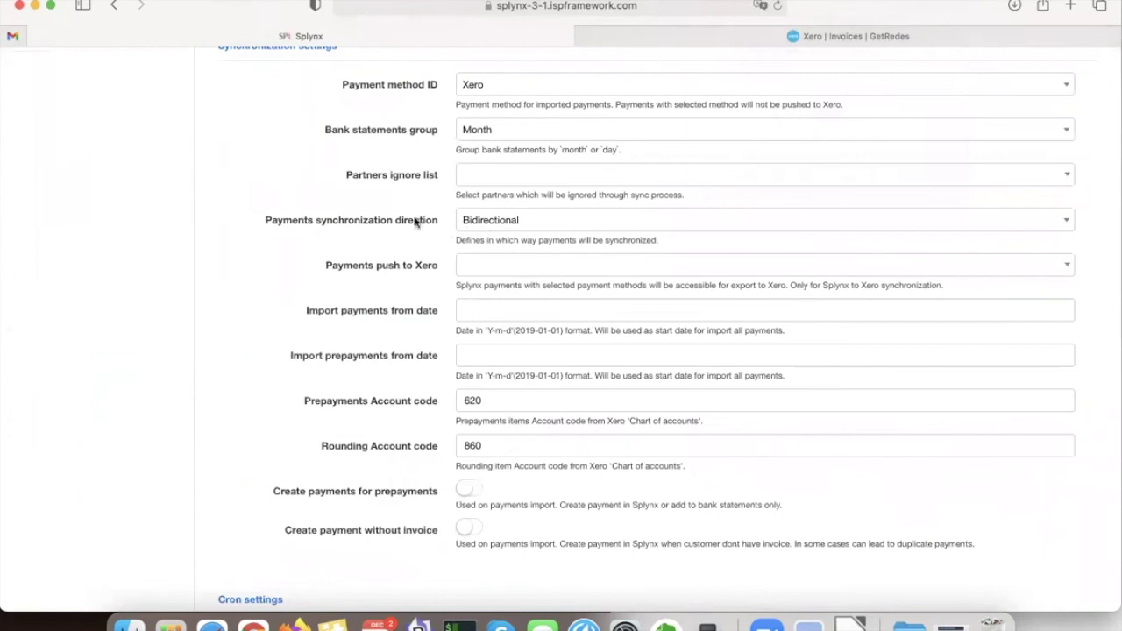
Step: Review the cron settings for customers, invoices and payments, and save the Xero module settings
scroll(393, 352, "down", 4)
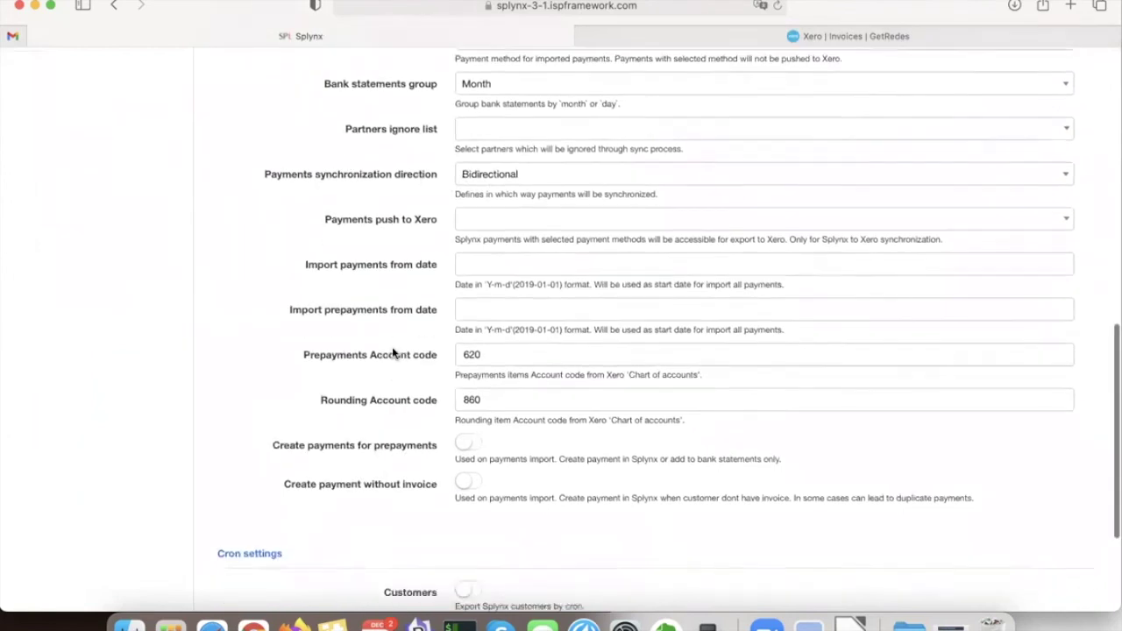
scroll(393, 352, "down", 2)
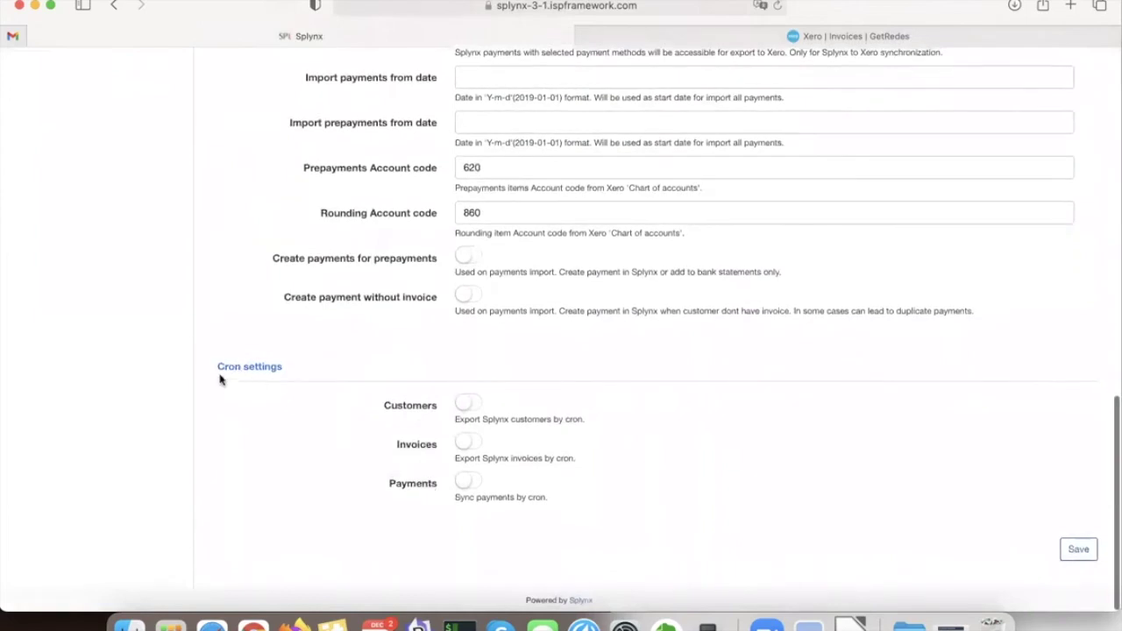
left_click_drag(218, 367, 297, 368)
left_click(297, 368)
scroll(655, 367, "up", 10)
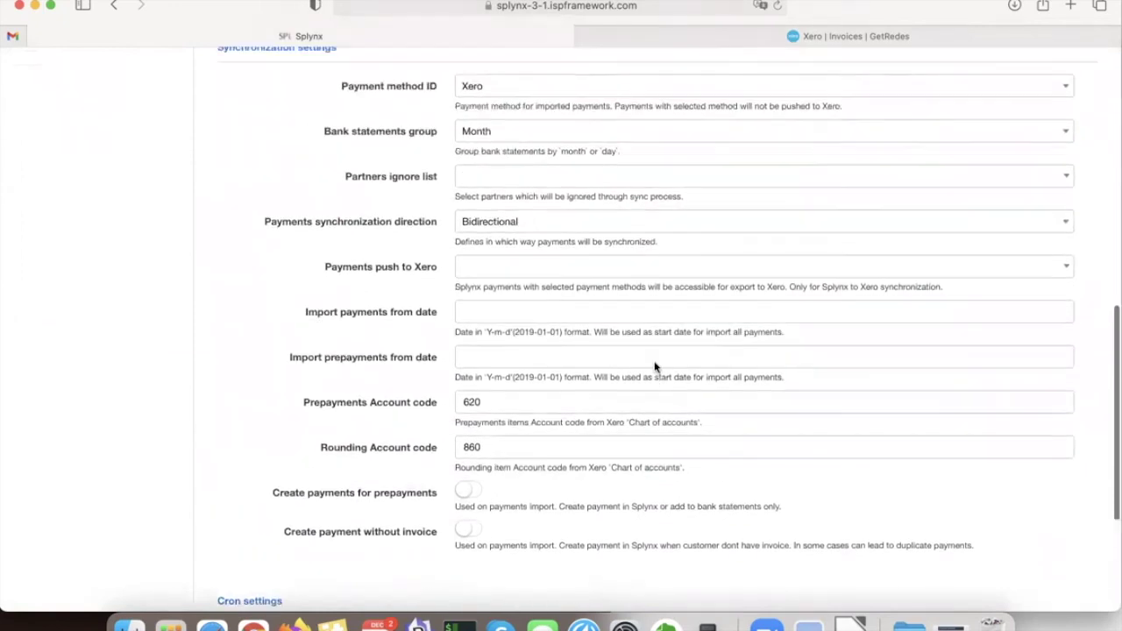
scroll(655, 368, "down", 10)
left_click(1078, 549)
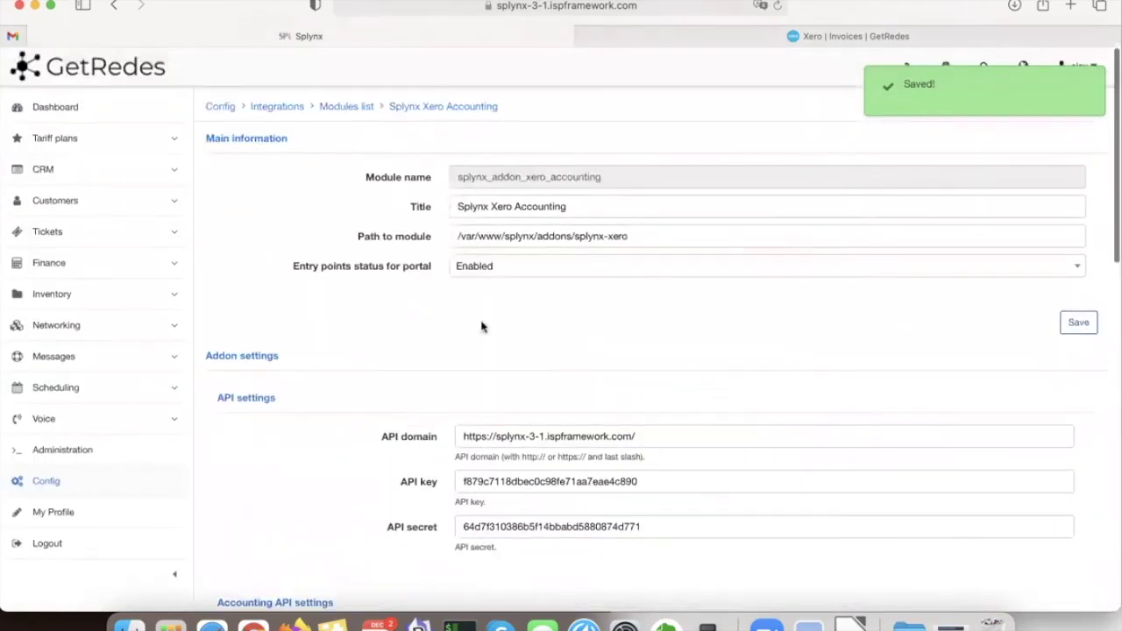
Step: Open the finance invoices list and add a cash payment for the unpaid 94.17 € invoice
left_click(91, 261)
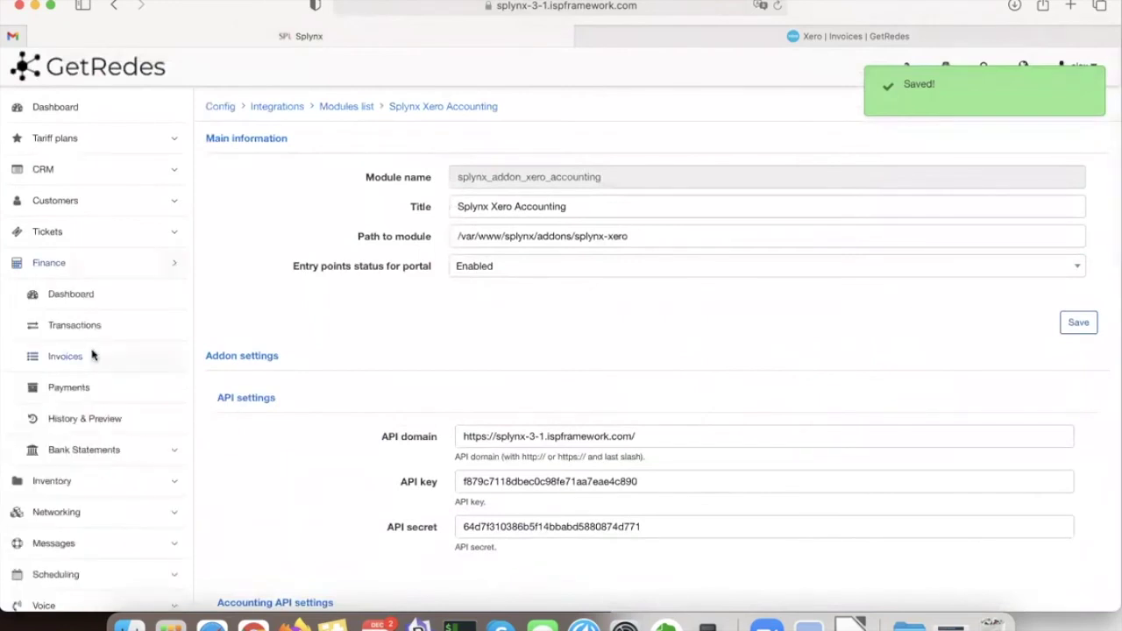
left_click(98, 354)
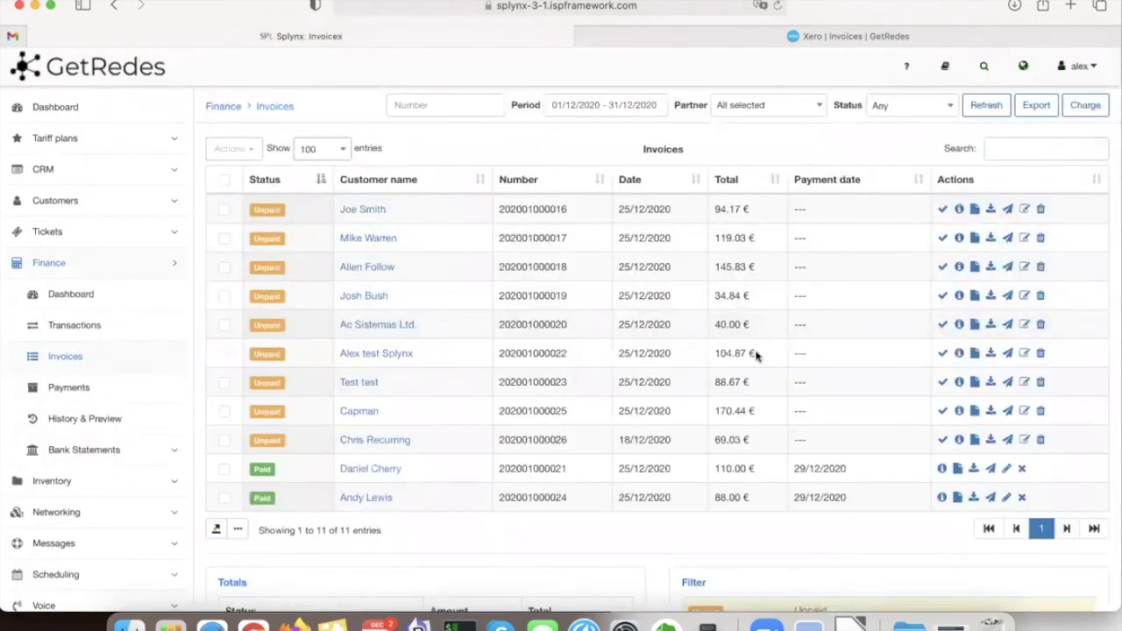
left_click(942, 209)
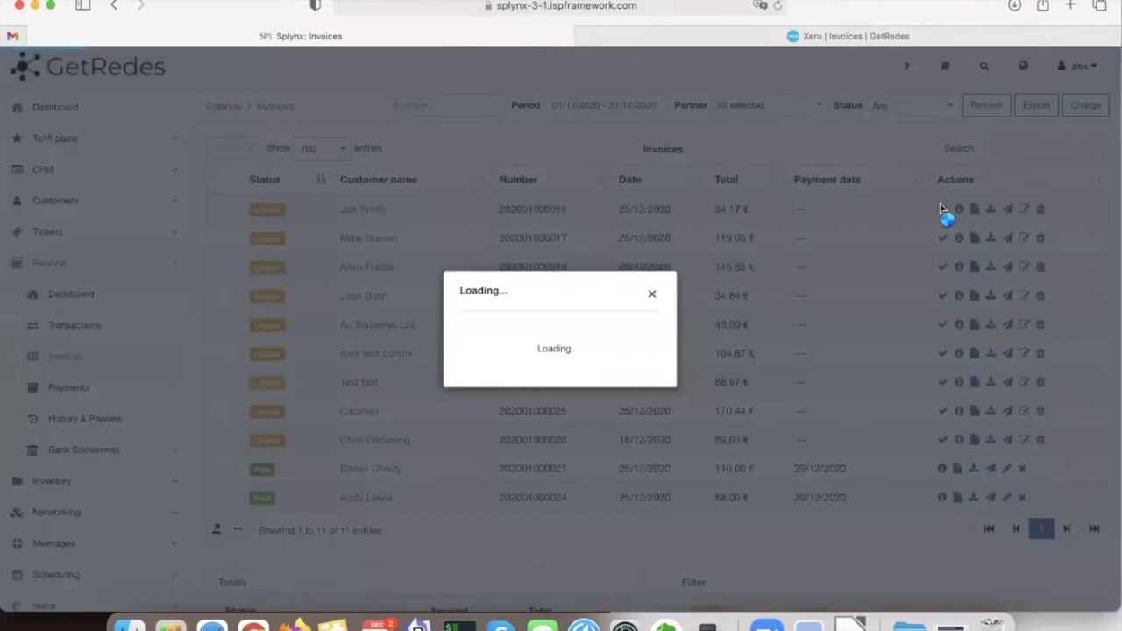
left_click(636, 558)
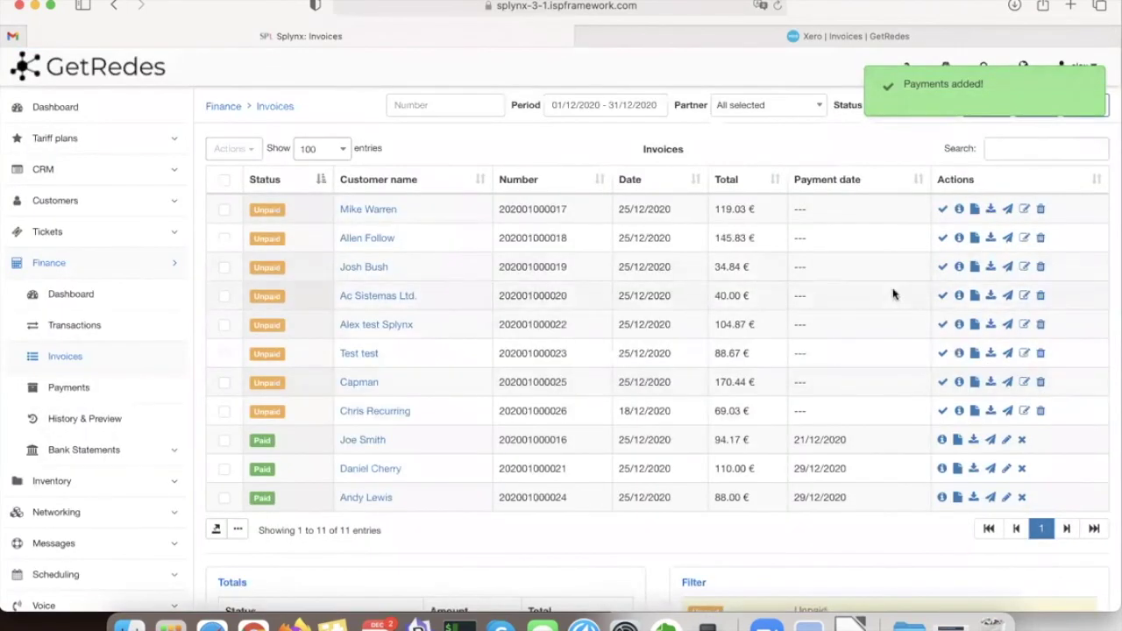
Step: Add cash payments for the unpaid 40.00 € and 170.44 € invoices
left_click(942, 297)
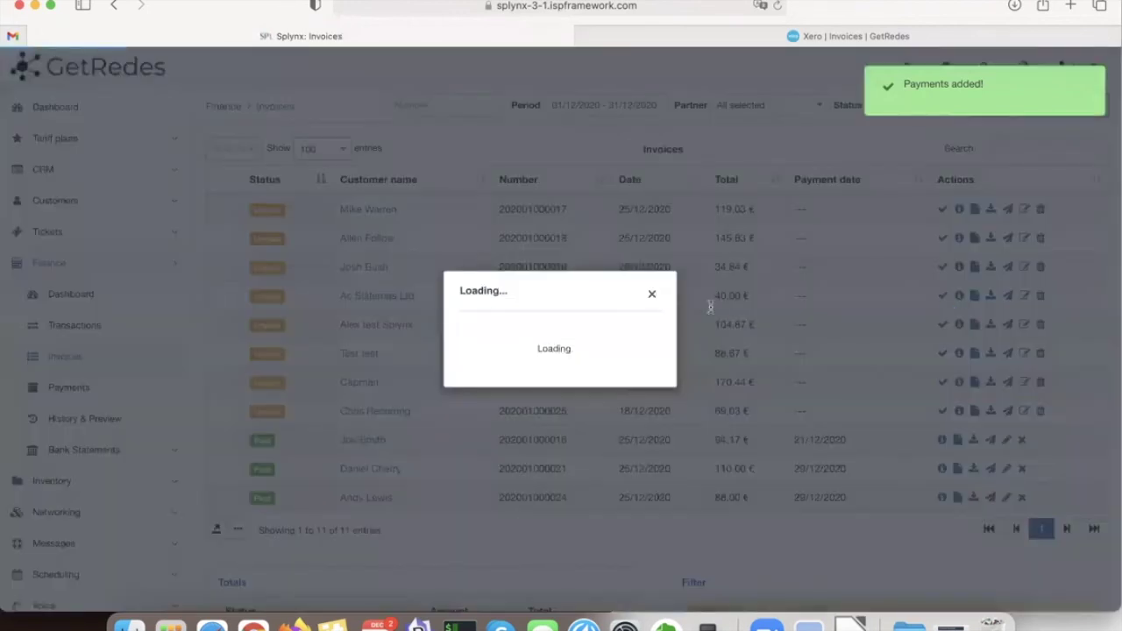
left_click(653, 563)
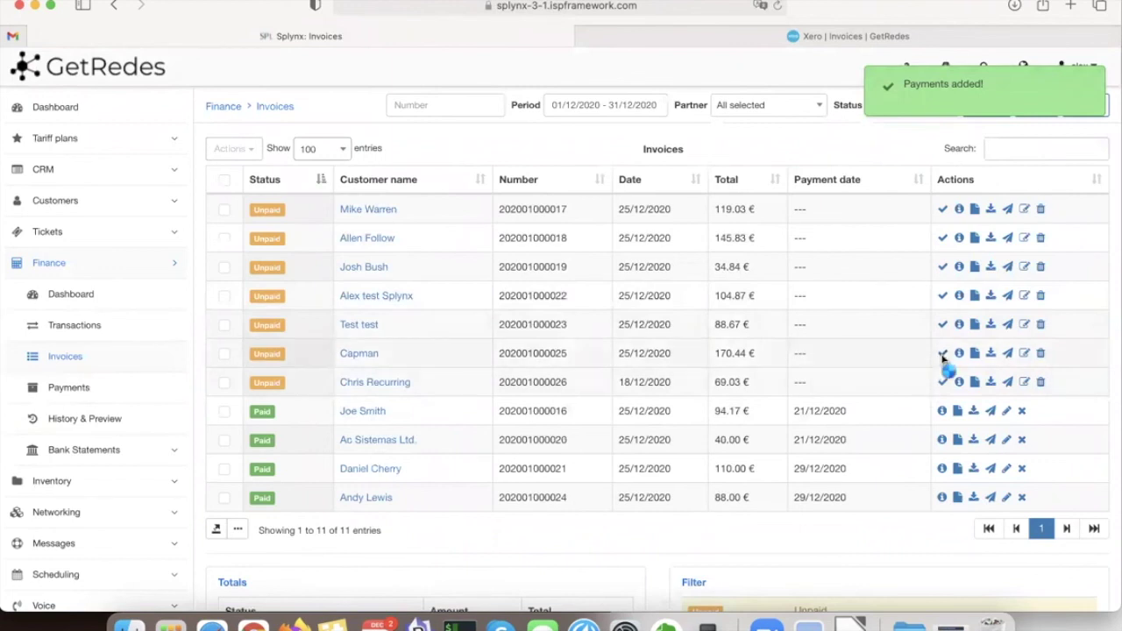
left_click(942, 353)
left_click(648, 563)
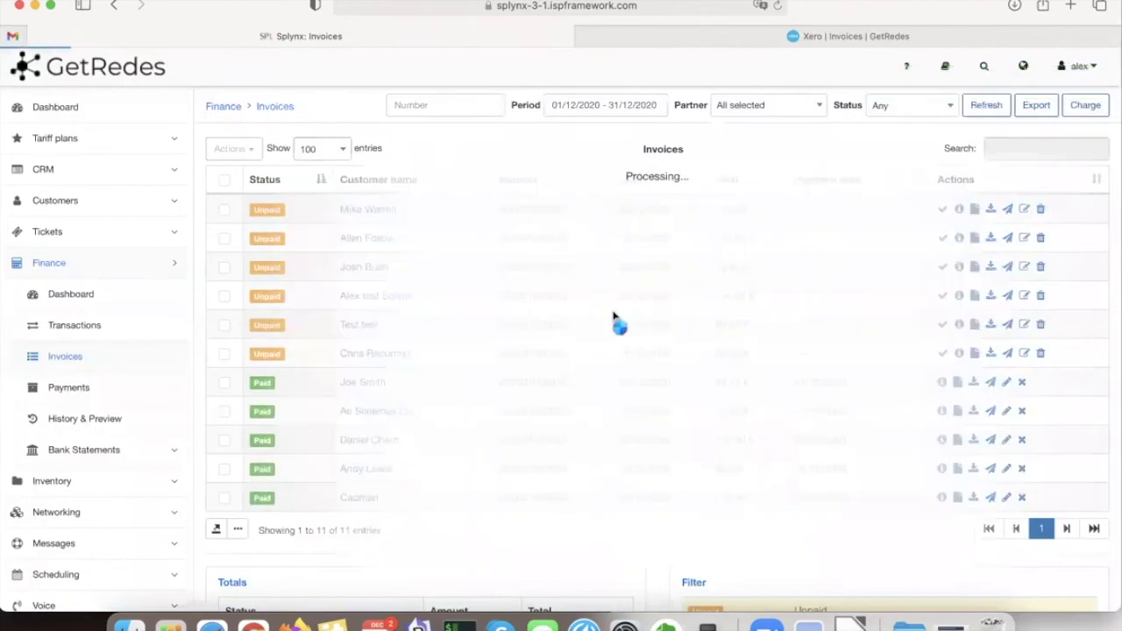
scroll(617, 317, "down", 5)
scroll(613, 317, "up", 5)
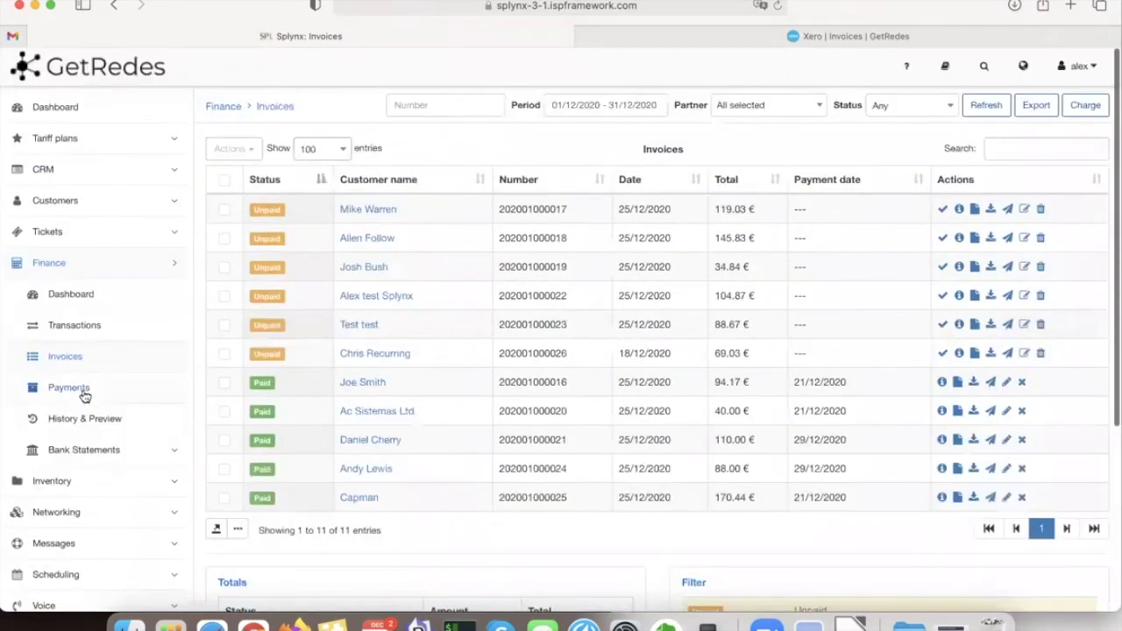
Step: Open the finance payments list, refresh it and compare the payment types of the Xero and cash entries
left_click(80, 388)
left_click(1036, 105)
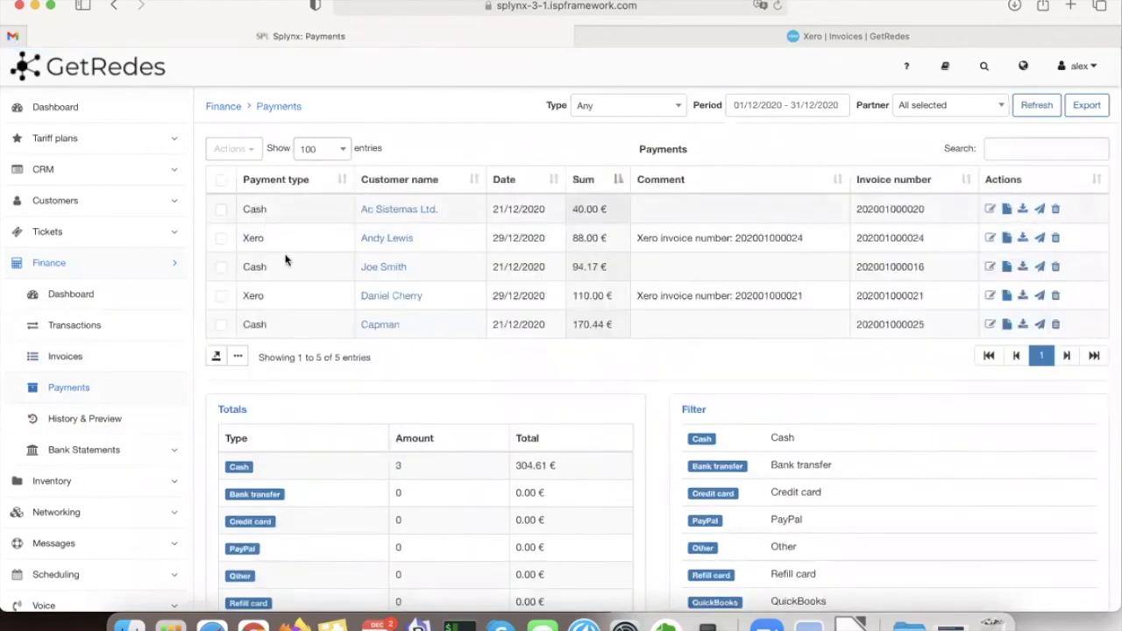
double_click(249, 236)
triple_click(260, 293)
left_click(254, 293)
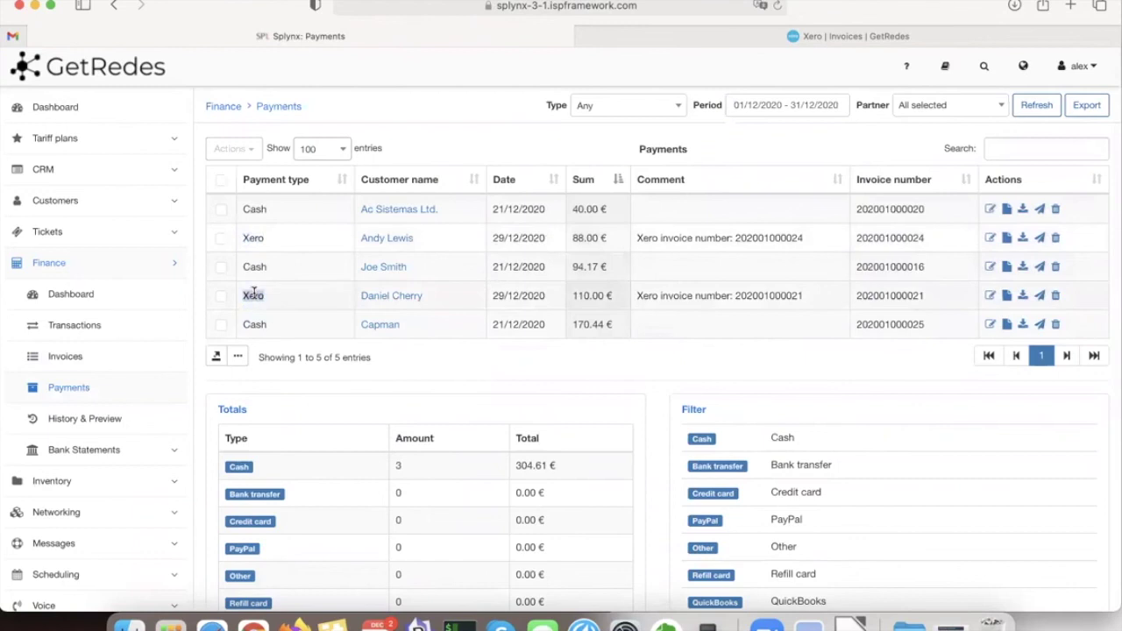
triple_click(264, 208)
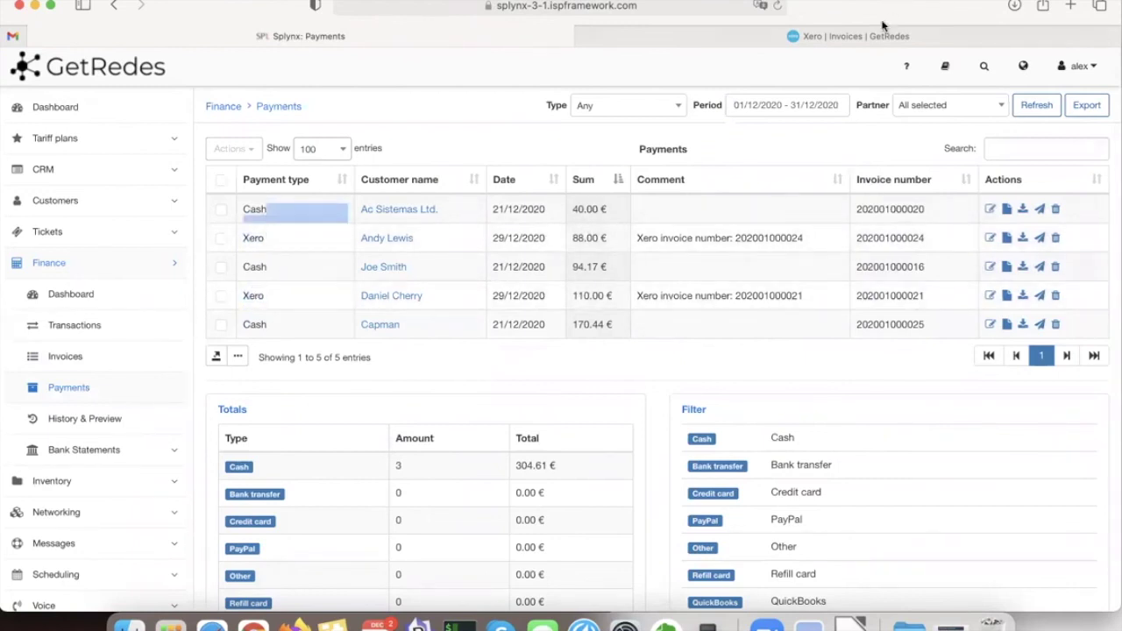
Step: Switch to Xero, open the bank accounts and start adding an account for an unlisted bank named Splynx PAYMENTS
left_click(842, 36)
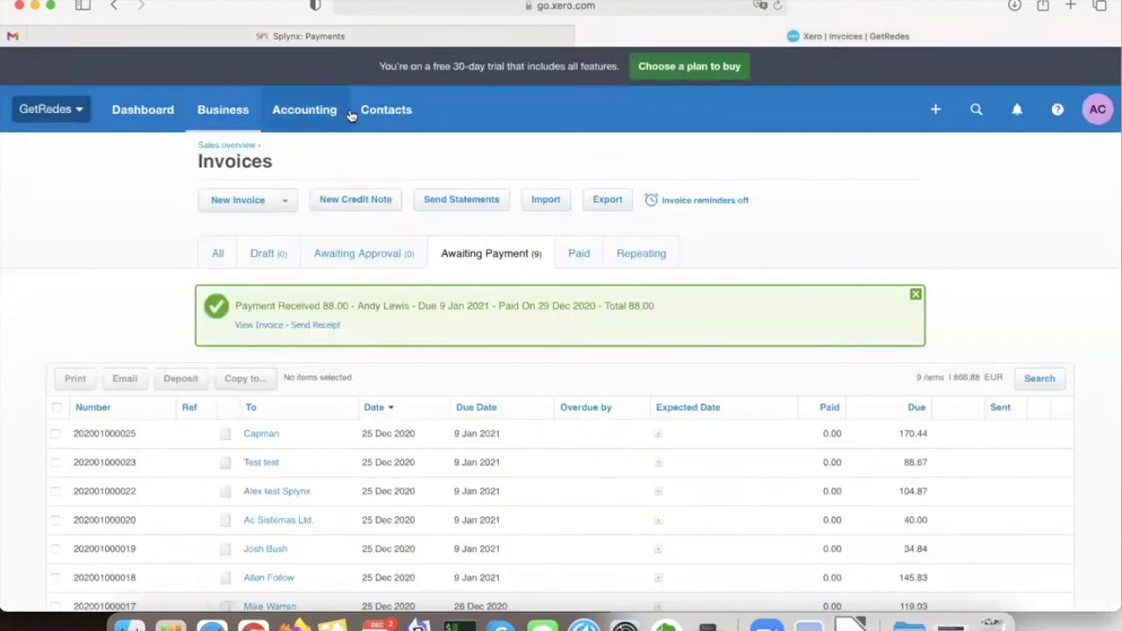
left_click(296, 129)
left_click(303, 165)
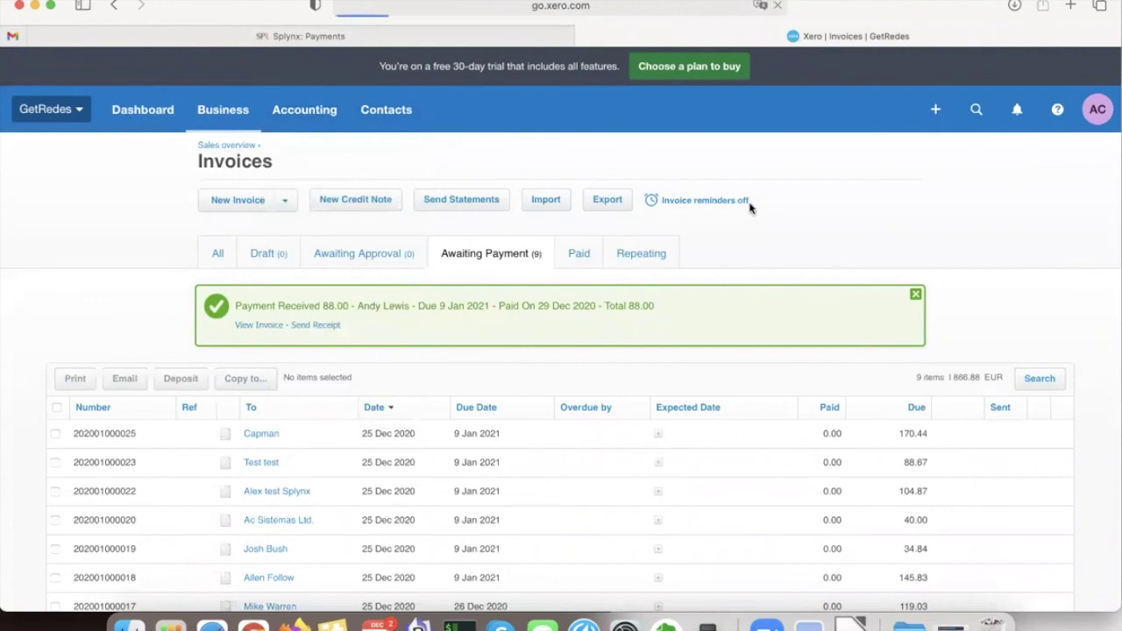
left_click(268, 417)
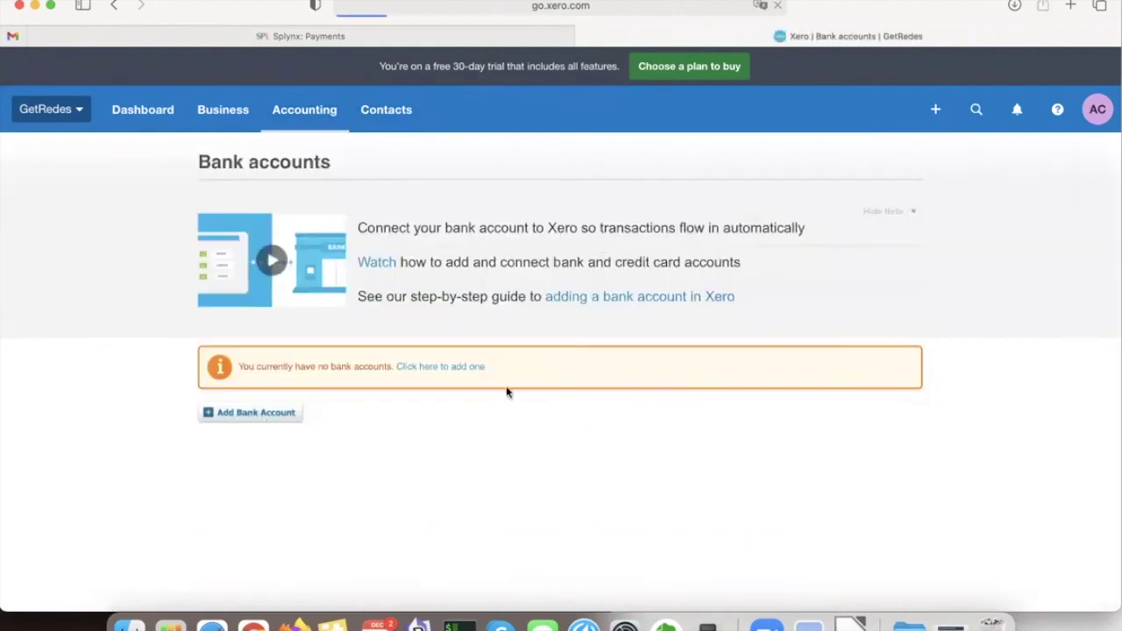
left_click(219, 411)
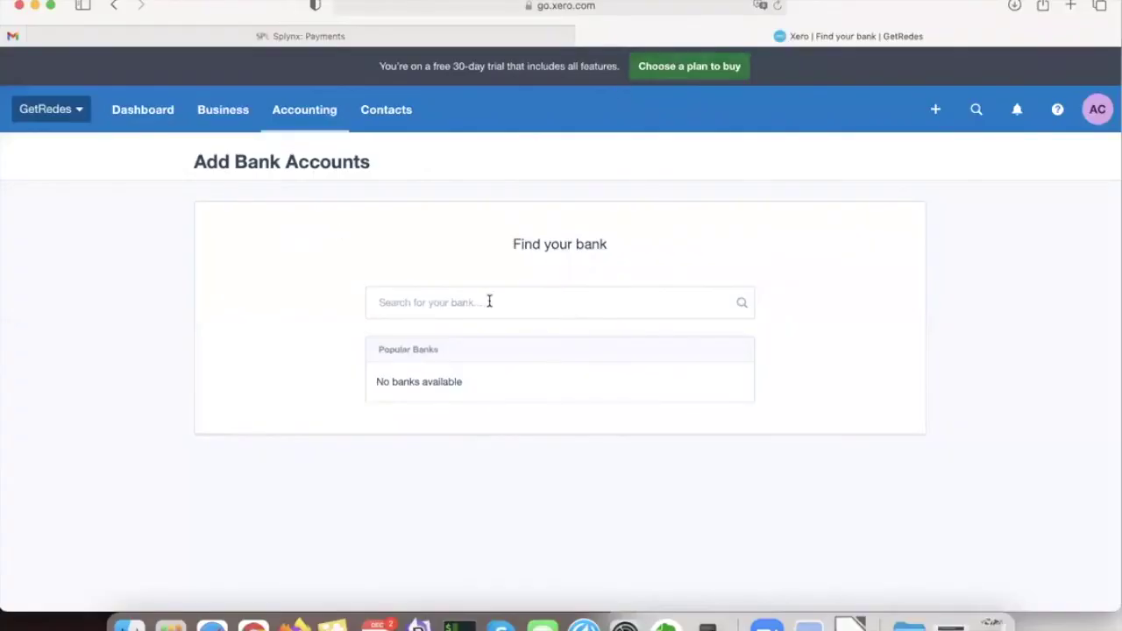
left_click(489, 301)
type("Splynx PAYMENTS")
left_click(277, 317)
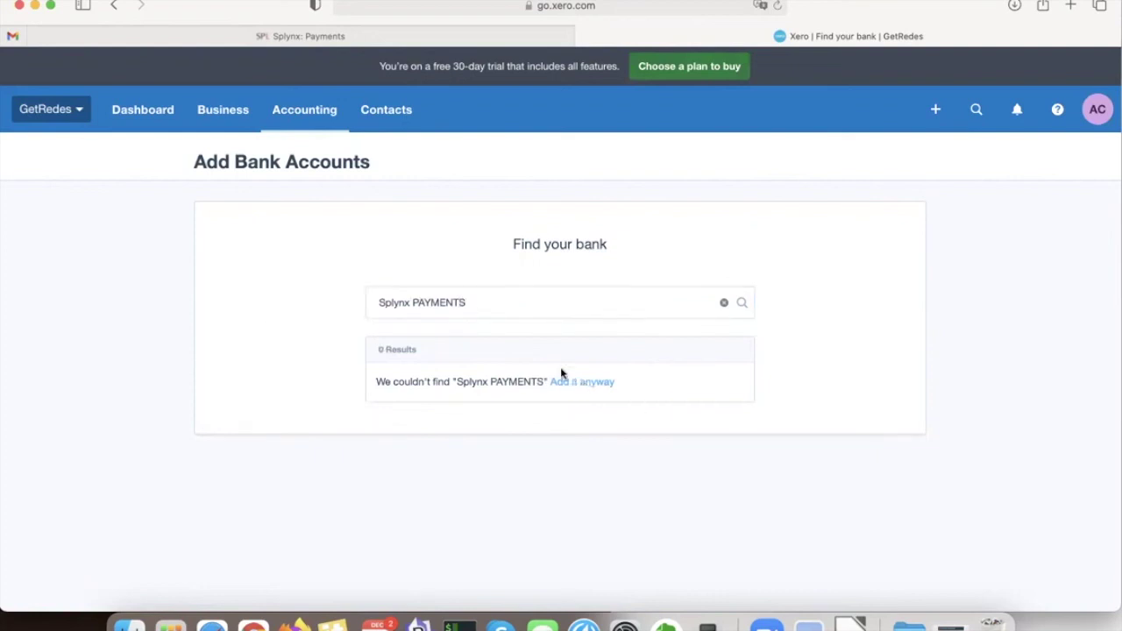
left_click(584, 381)
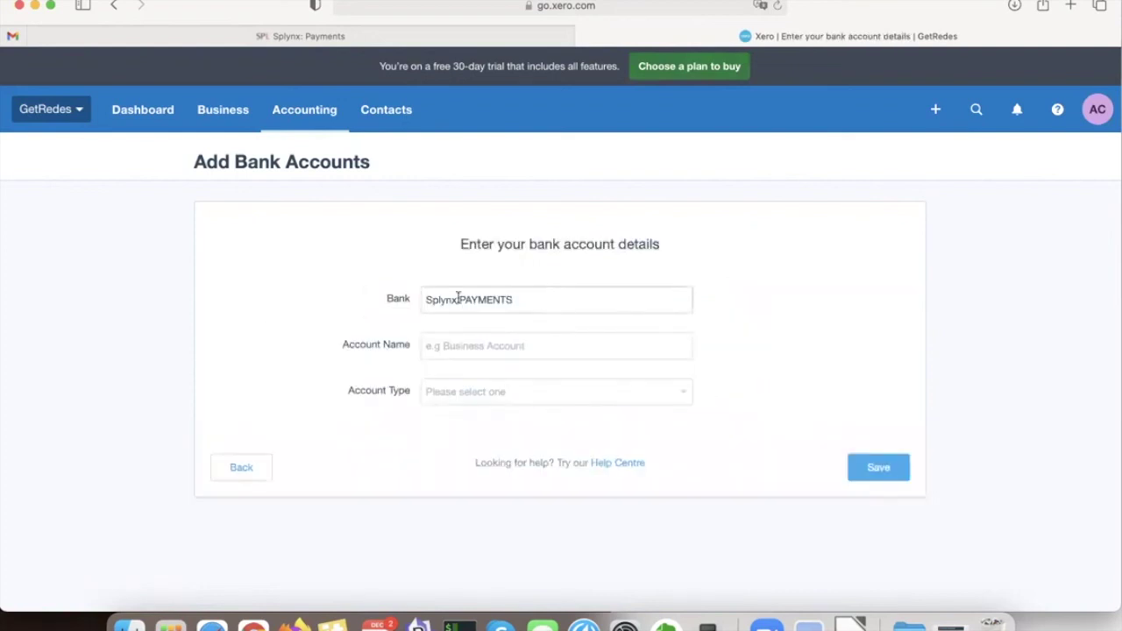
Step: Set the new bank account's name to Splynx PAYMENTS and its account type to Other
left_click(449, 344)
type("1111111")
double_click(450, 344)
triple_click(480, 305)
key("super+c")
double_click(444, 356)
key("super+v")
left_click(458, 393)
left_click(458, 394)
left_click(458, 394)
left_click(456, 474)
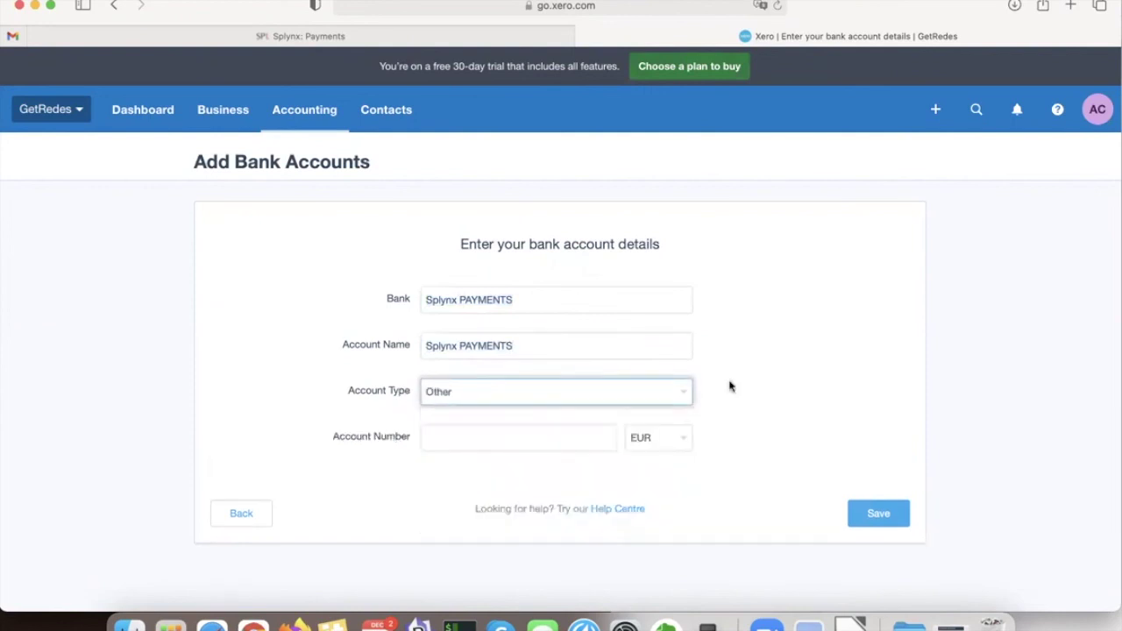
Step: Enter the bank account number and save the new bank account
left_click(574, 433)
type("111111")
left_click(810, 387)
left_click(877, 513)
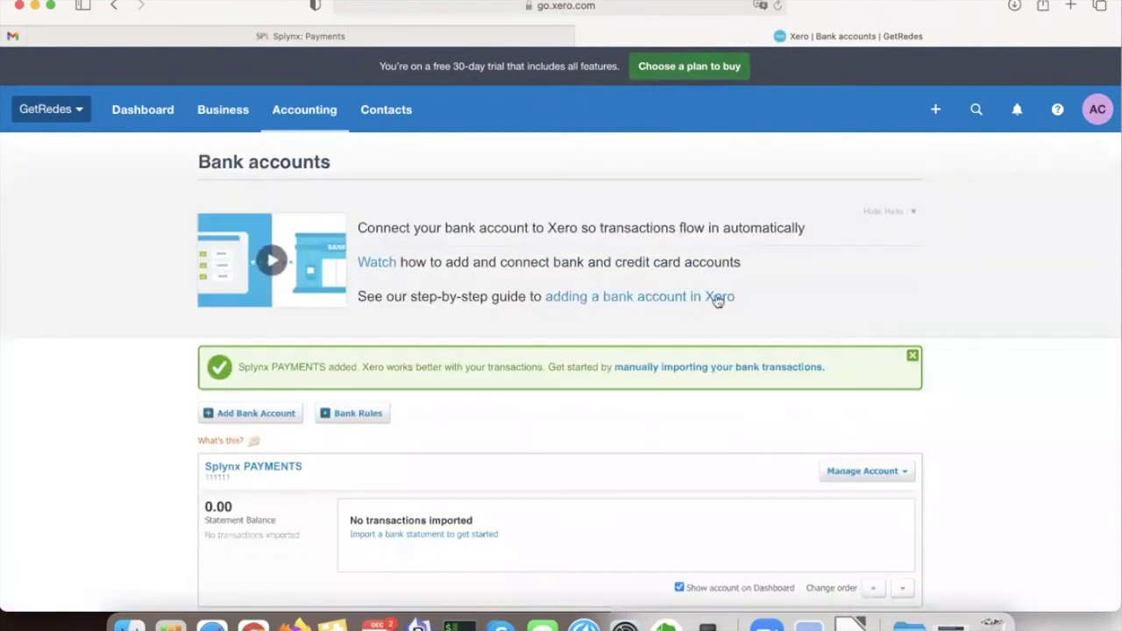
Step: Review the added Splynx PAYMENTS bank account in Xero, then switch to Splynx and open its configuration
scroll(438, 290, "down", 2)
scroll(307, 386, "up", 2)
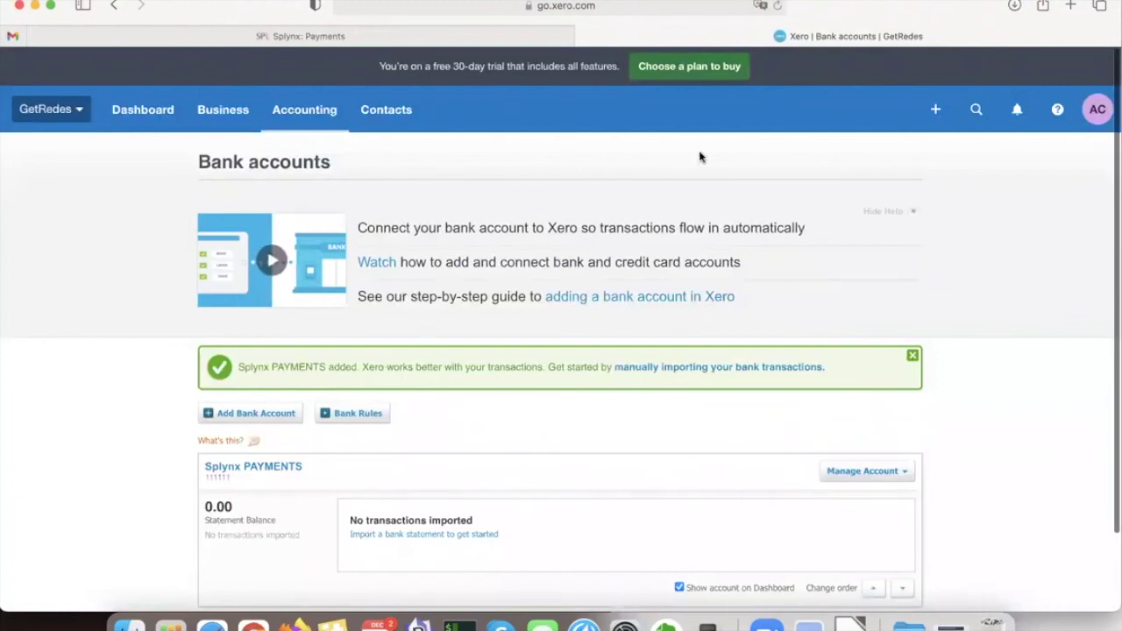
scroll(444, 280, "down", 1)
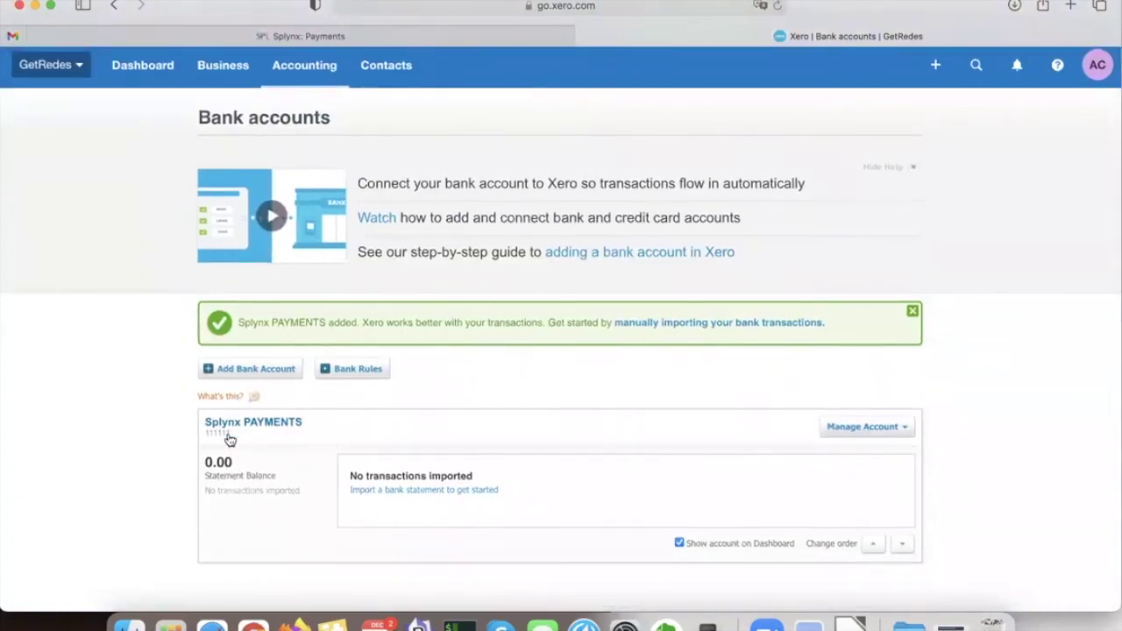
scroll(671, 347, "up", 1)
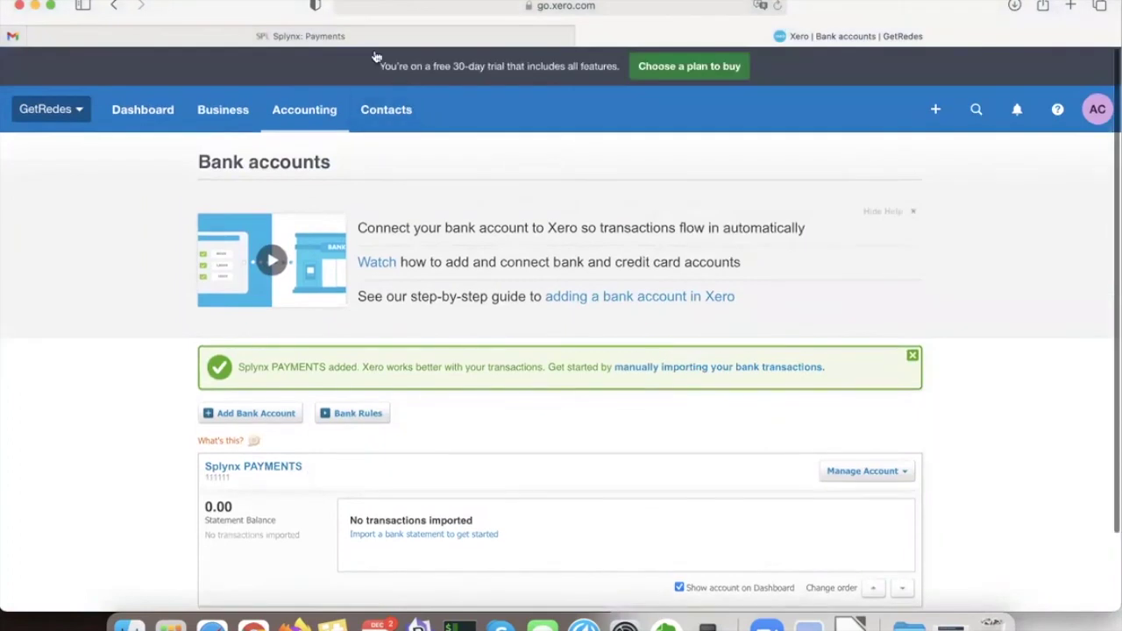
left_click(368, 39)
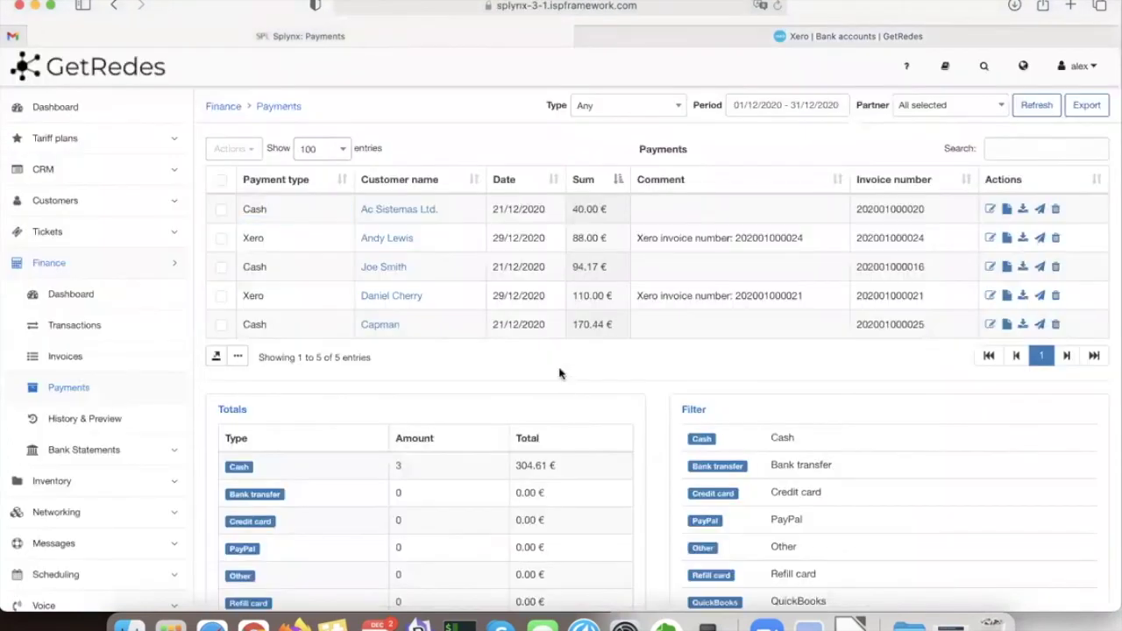
scroll(146, 441, "down", 3)
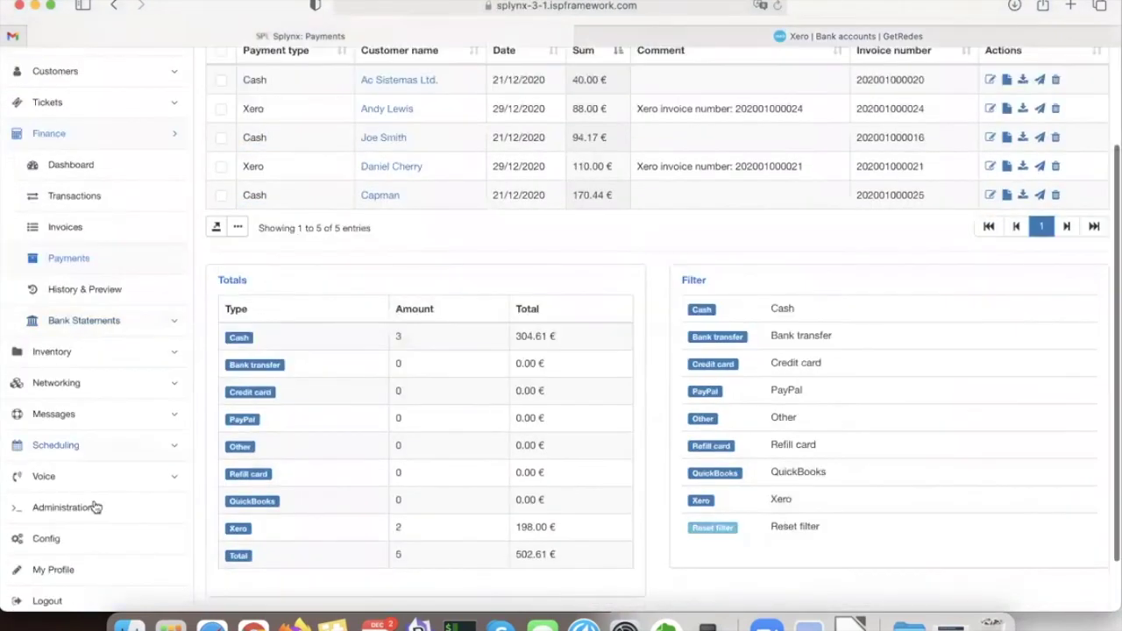
left_click(79, 547)
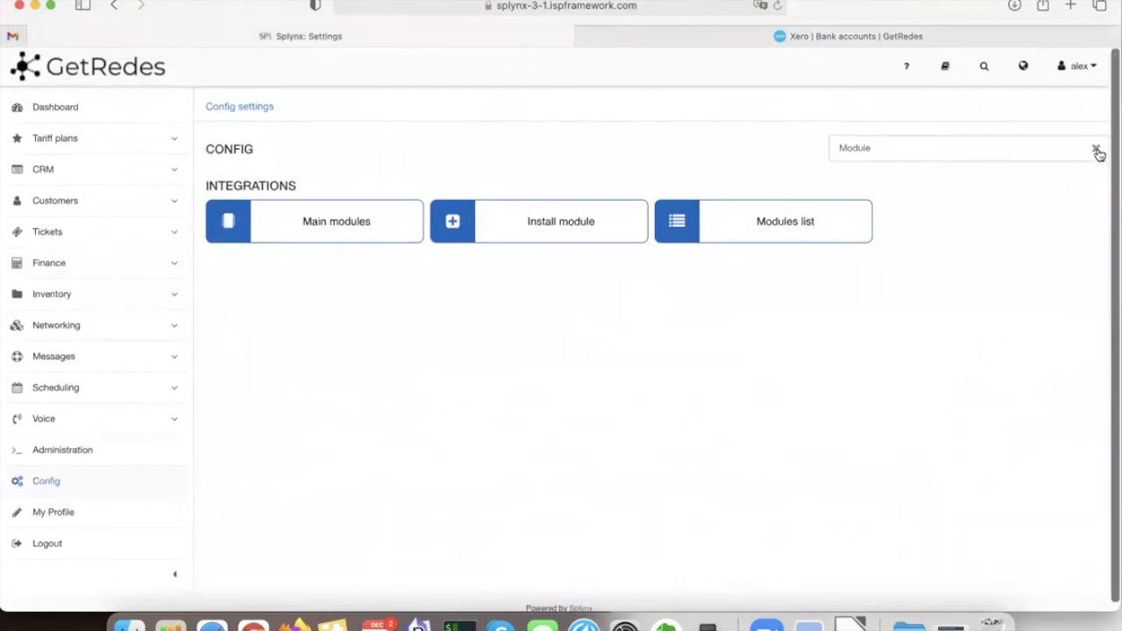
Step: Replace the configuration search with "Accounting" to find the accounting settings
left_click(1096, 151)
left_click(1001, 149)
type("Ad")
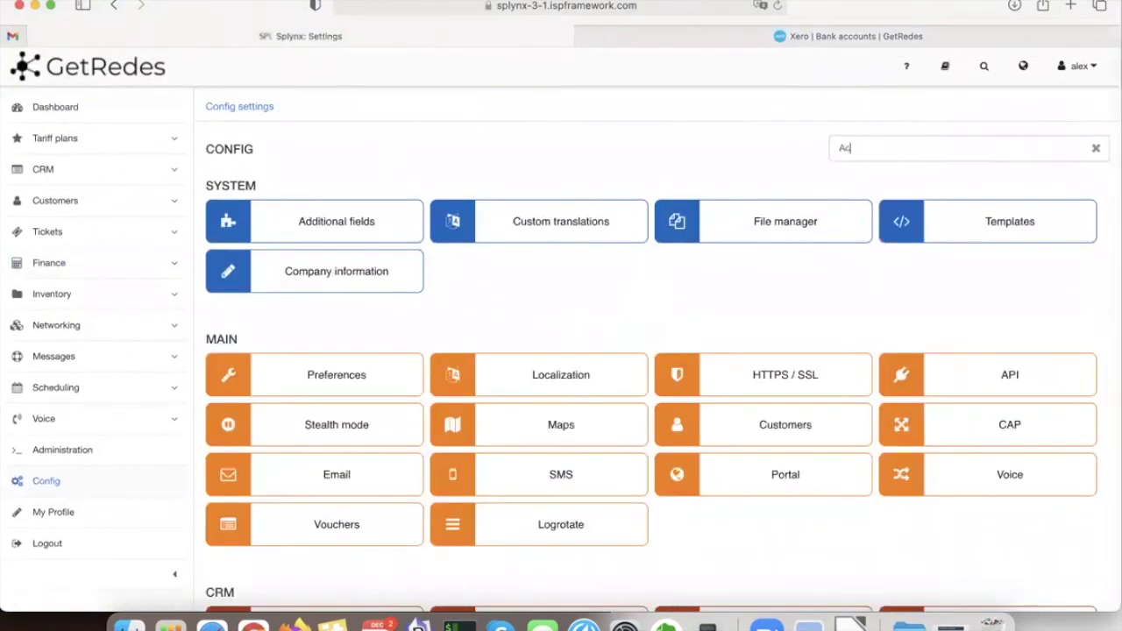
type("cont")
key("BackSpace")
key("BackSpace")
type("unt")
left_click(716, 144)
left_click(915, 150)
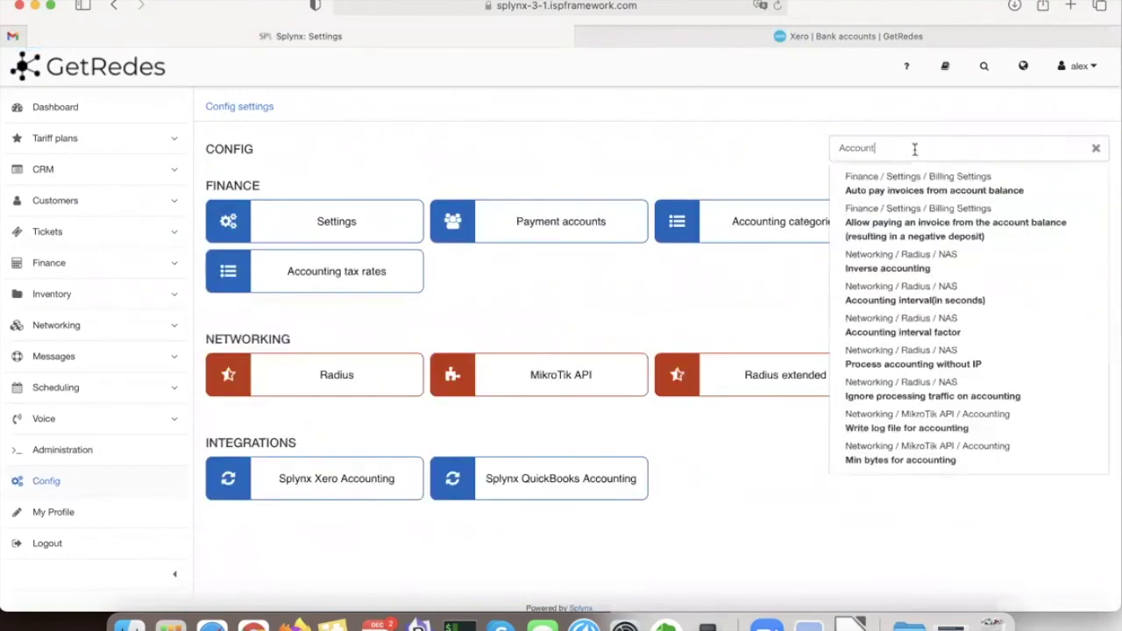
type("ing")
left_click(712, 104)
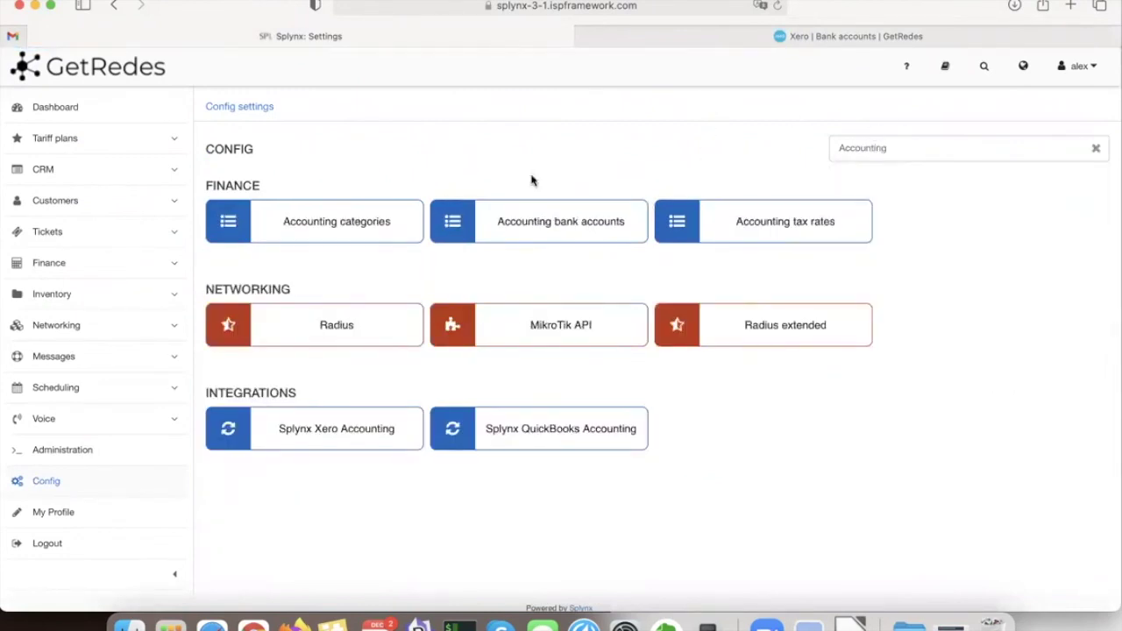
Step: Open the accounting bank accounts settings and load the bank accounts from Xero
left_click(569, 230)
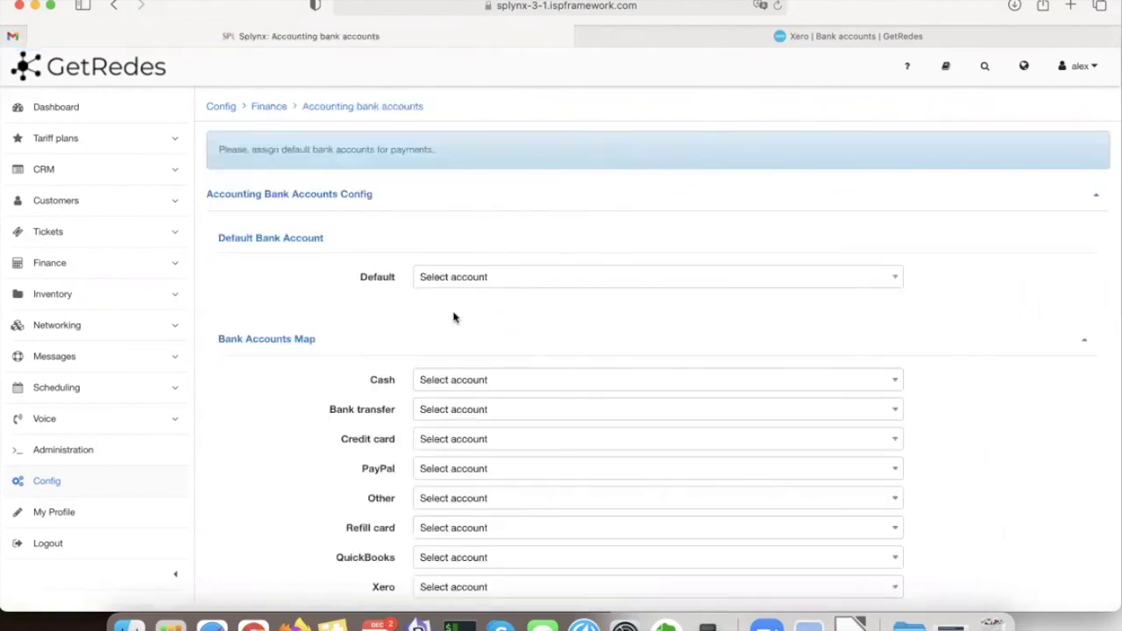
scroll(453, 317, "down", 5)
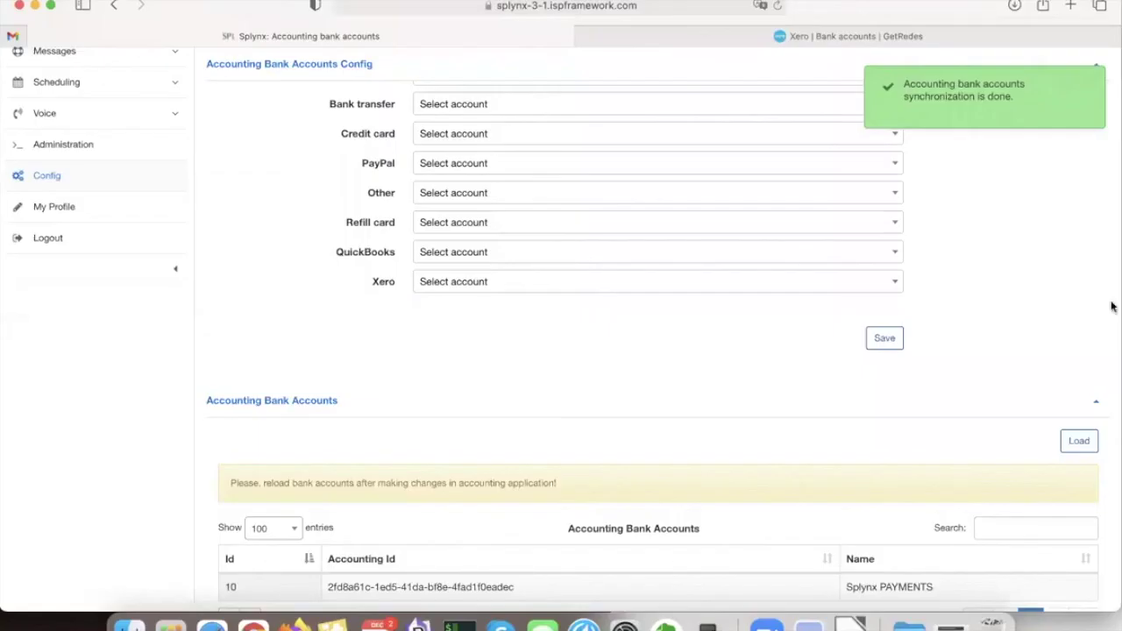
scroll(971, 512, "down", 2)
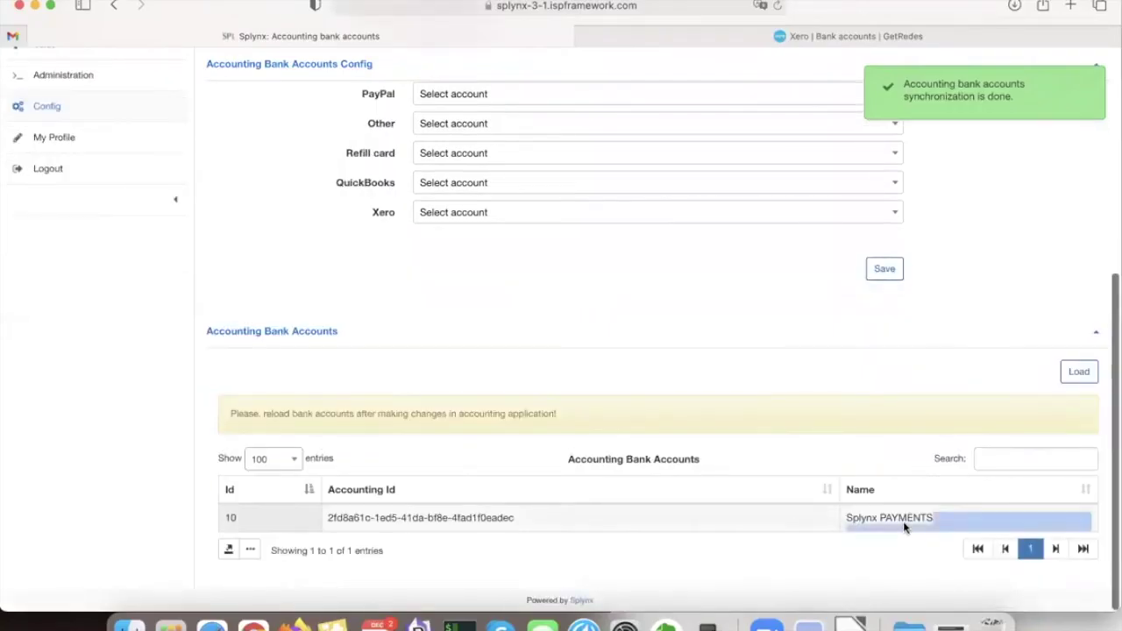
Step: Set the default accounting bank account to Splynx PAYMENTS and save the bank account settings
scroll(904, 524, "up", 4)
left_click(498, 279)
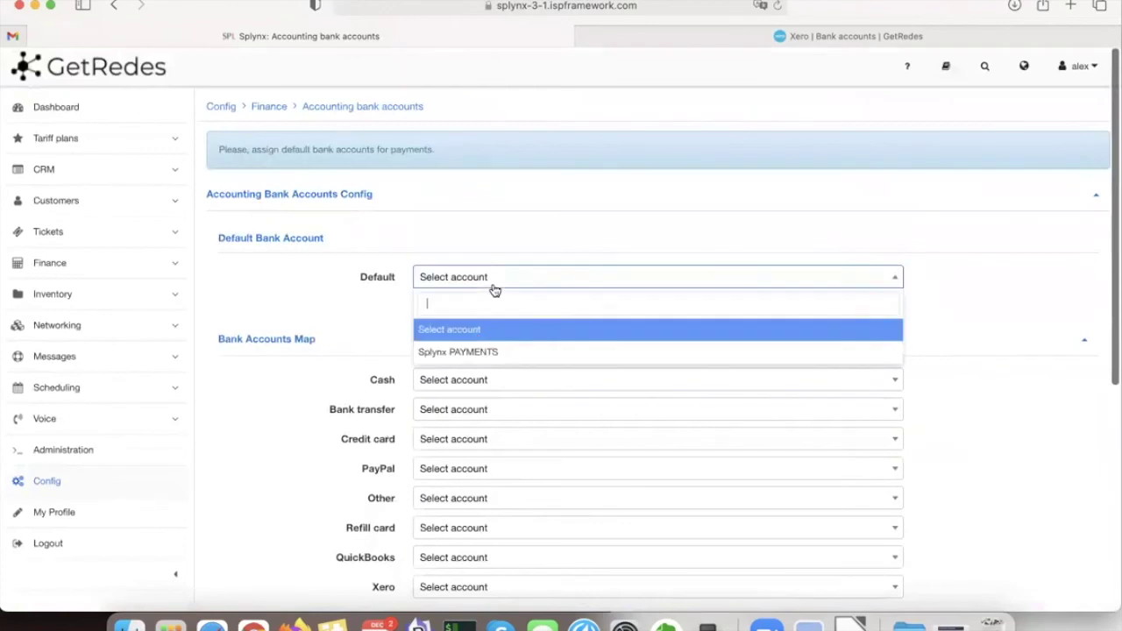
left_click(461, 358)
scroll(343, 263, "down", 2)
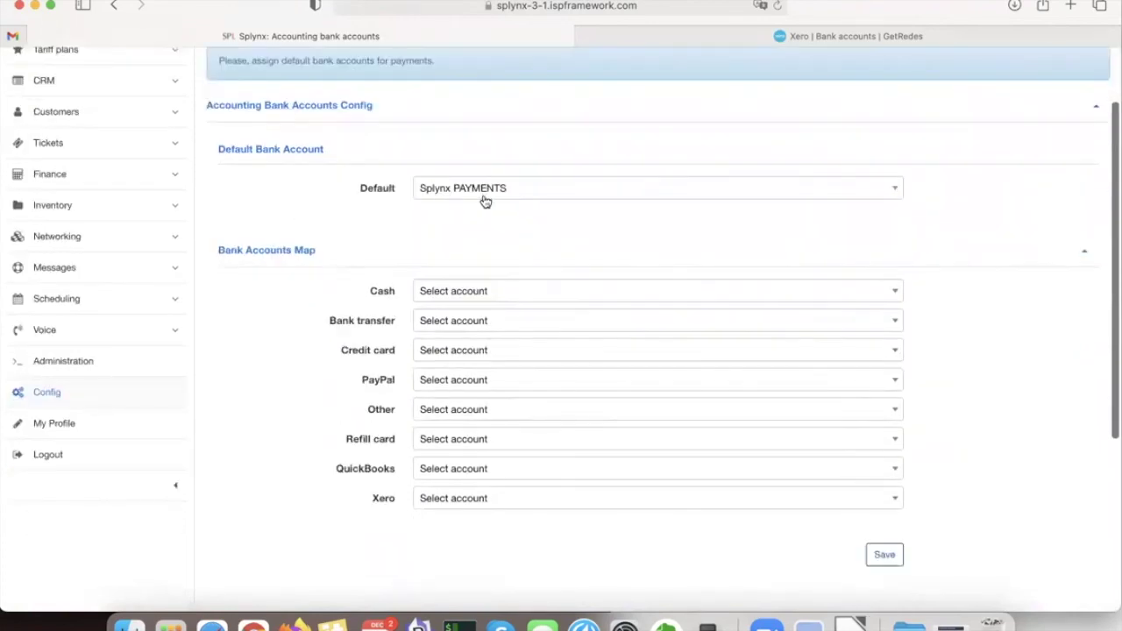
scroll(400, 226, "down", 2)
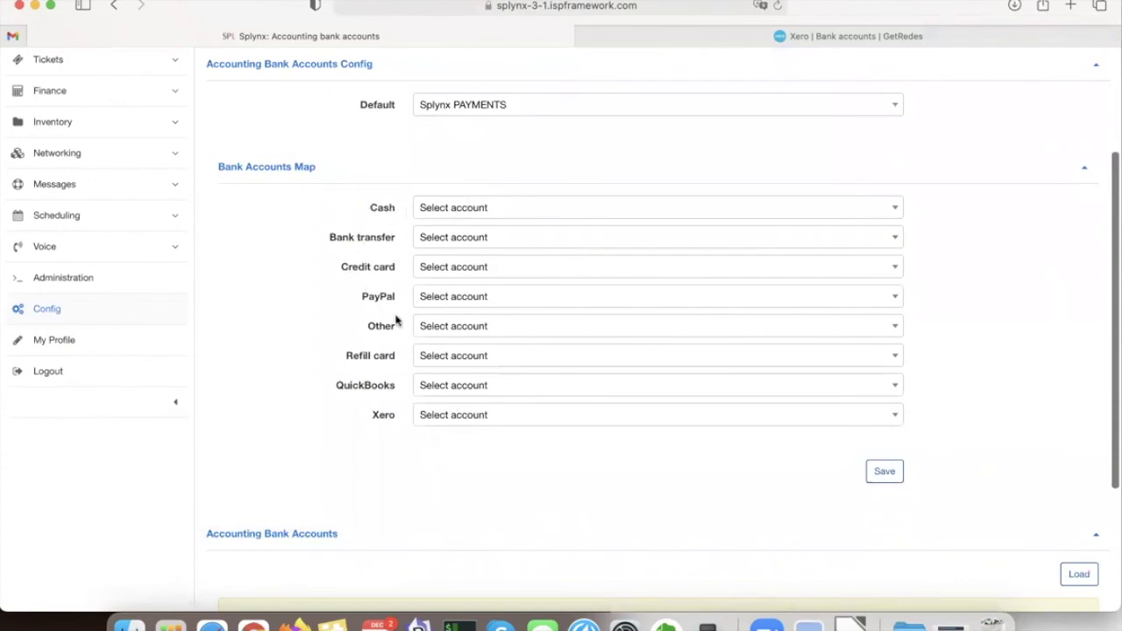
scroll(397, 321, "down", 2)
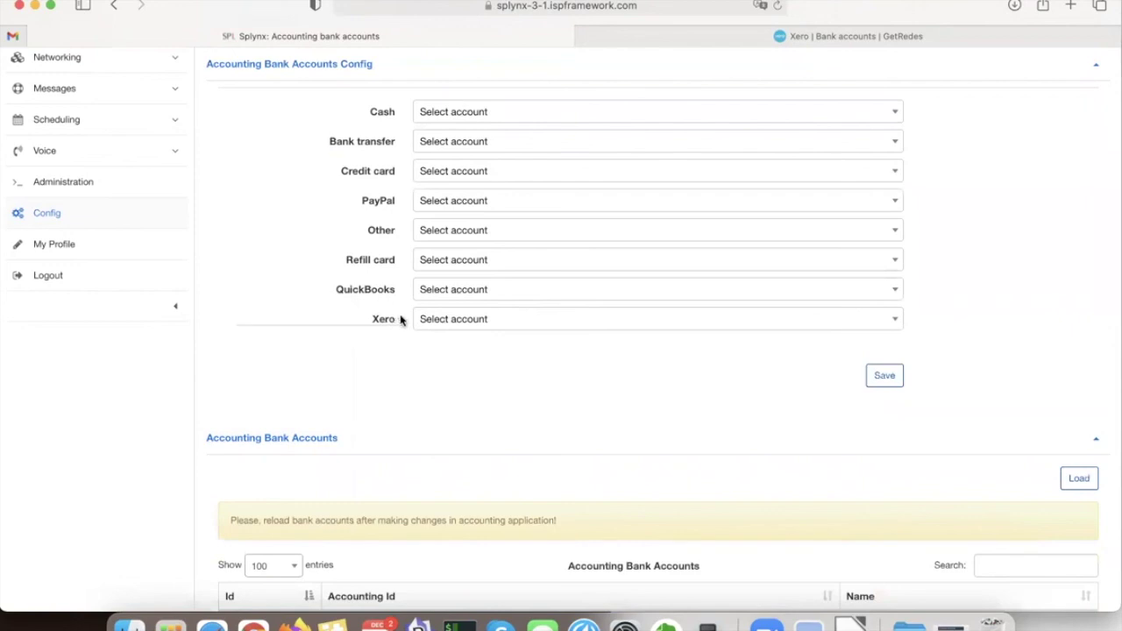
left_click(892, 382)
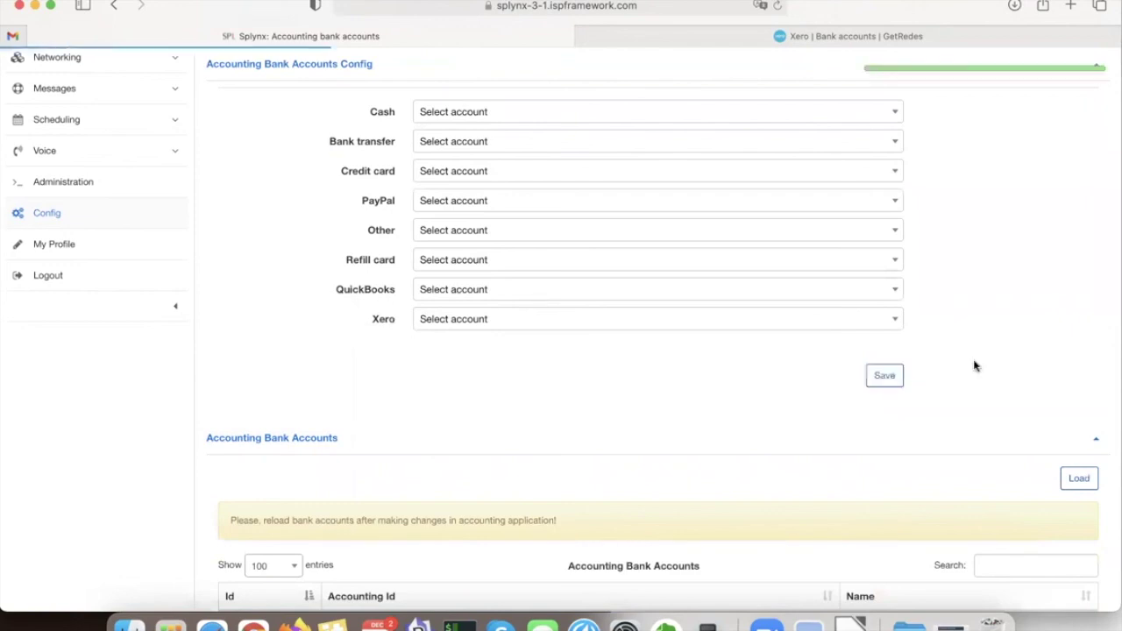
scroll(996, 255, "down", 3)
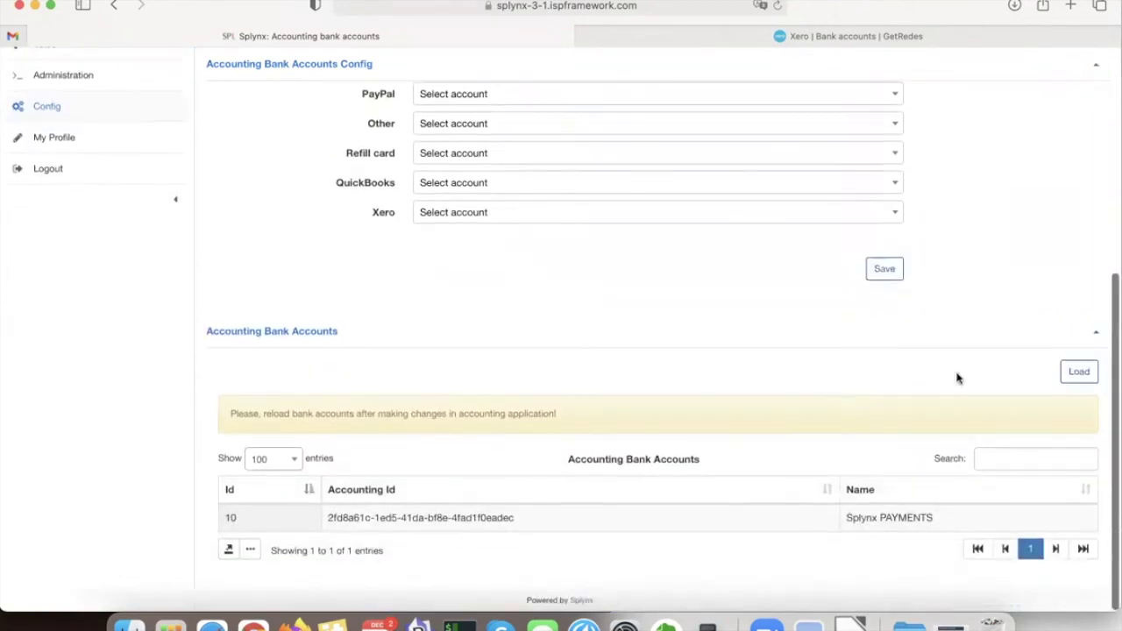
scroll(771, 351, "up", 10)
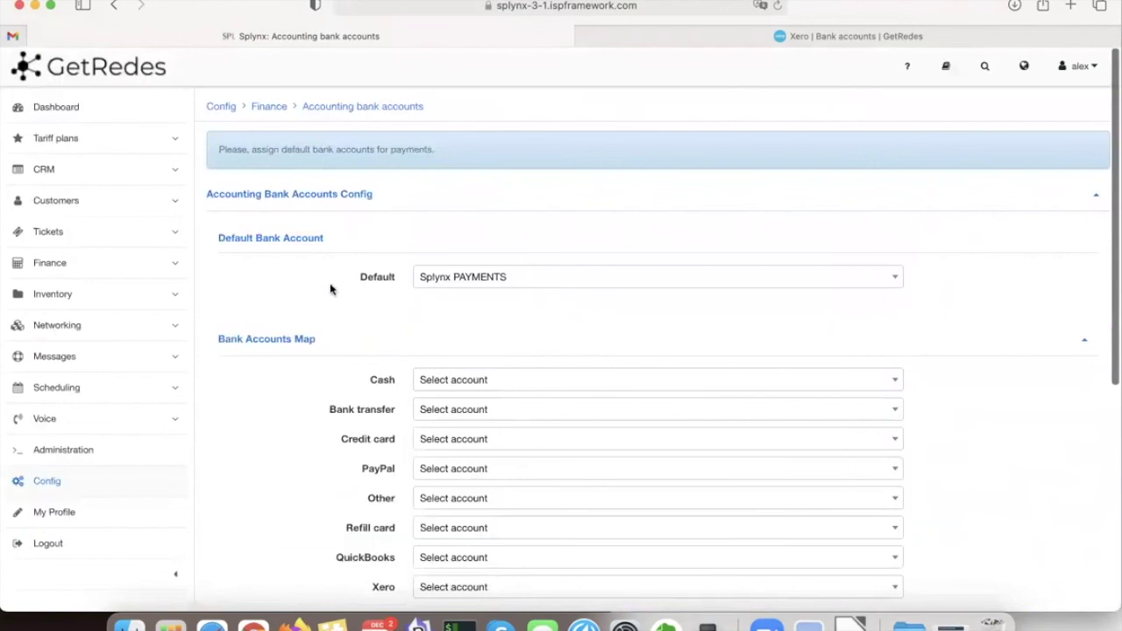
Step: Open Splynx Xero Accounting in the configuration and try to export the new payments to Xero, checking the log
left_click(43, 488)
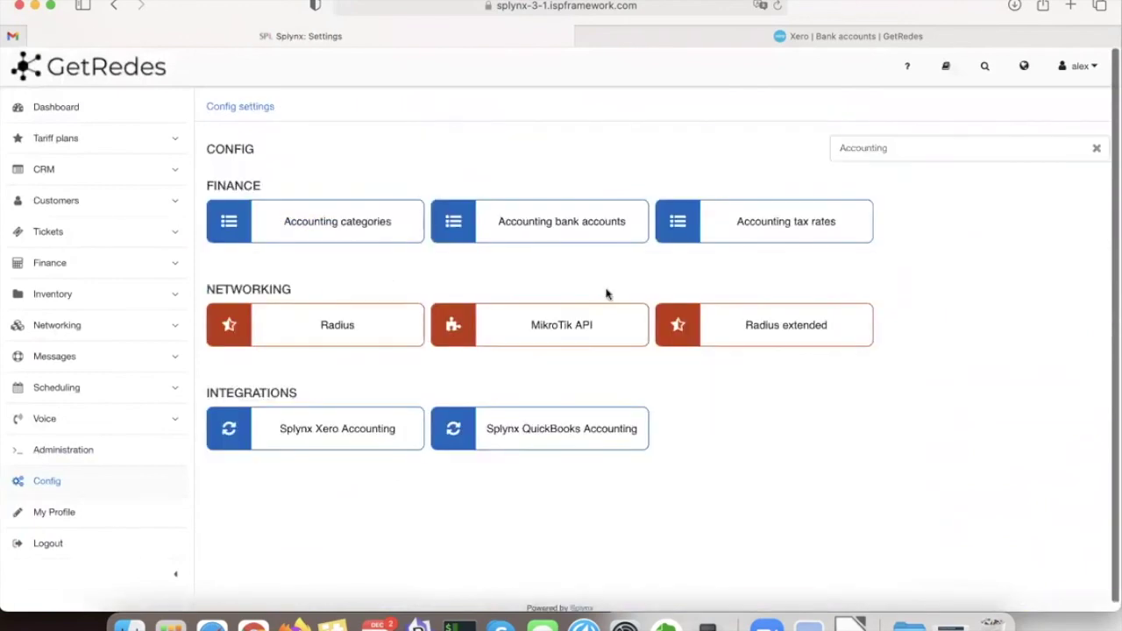
left_click(393, 436)
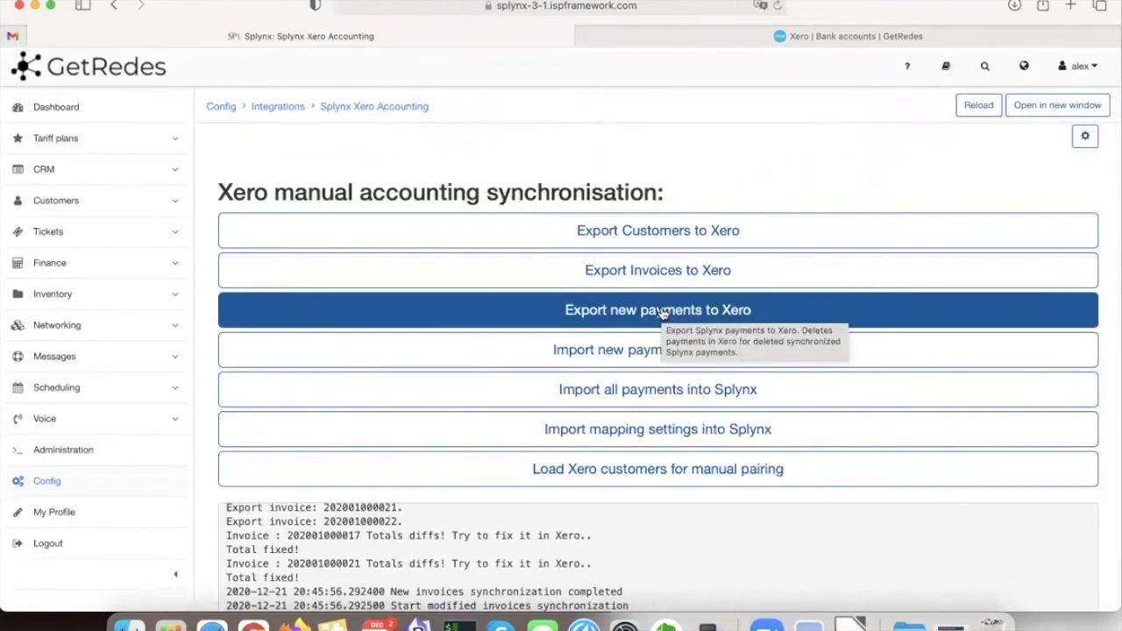
left_click(662, 312)
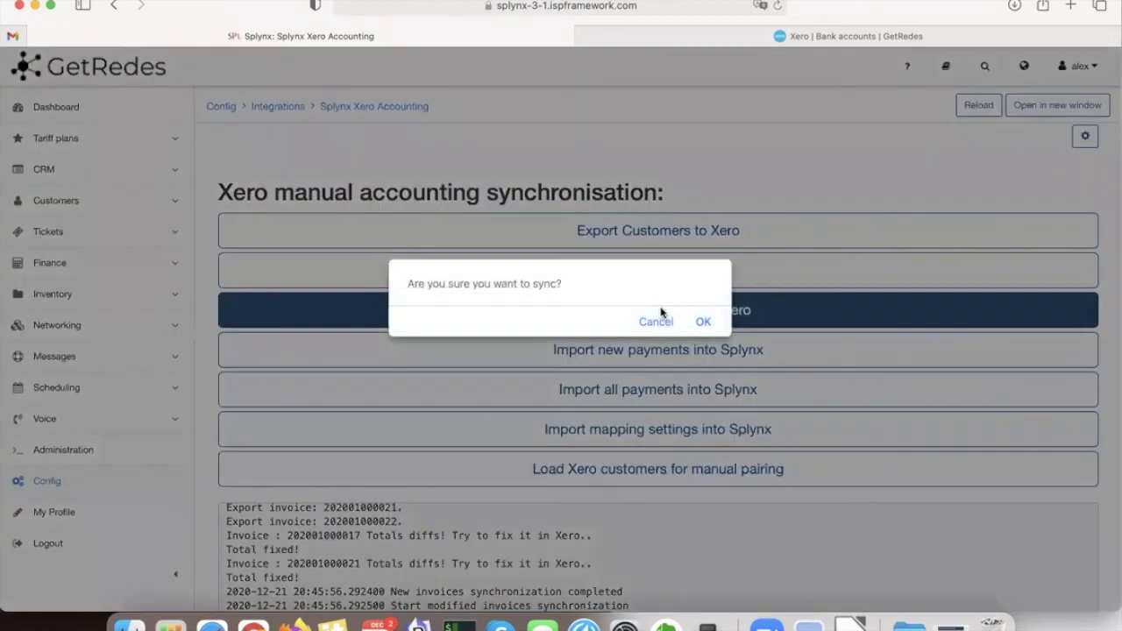
left_click(704, 323)
scroll(681, 142, "down", 5)
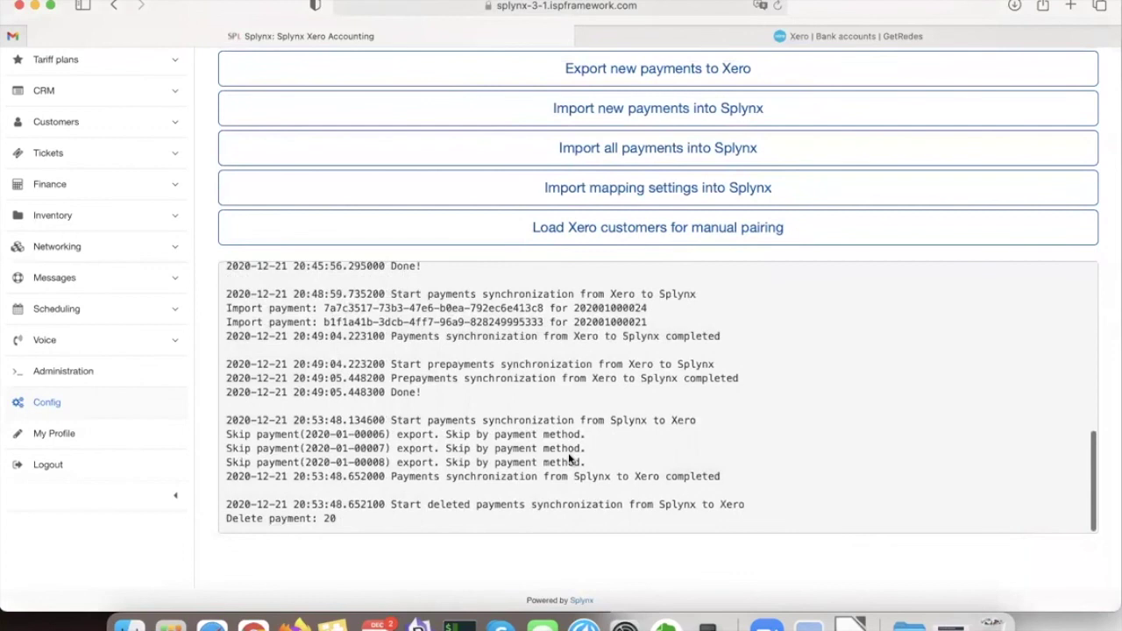
scroll(550, 442, "down", 1)
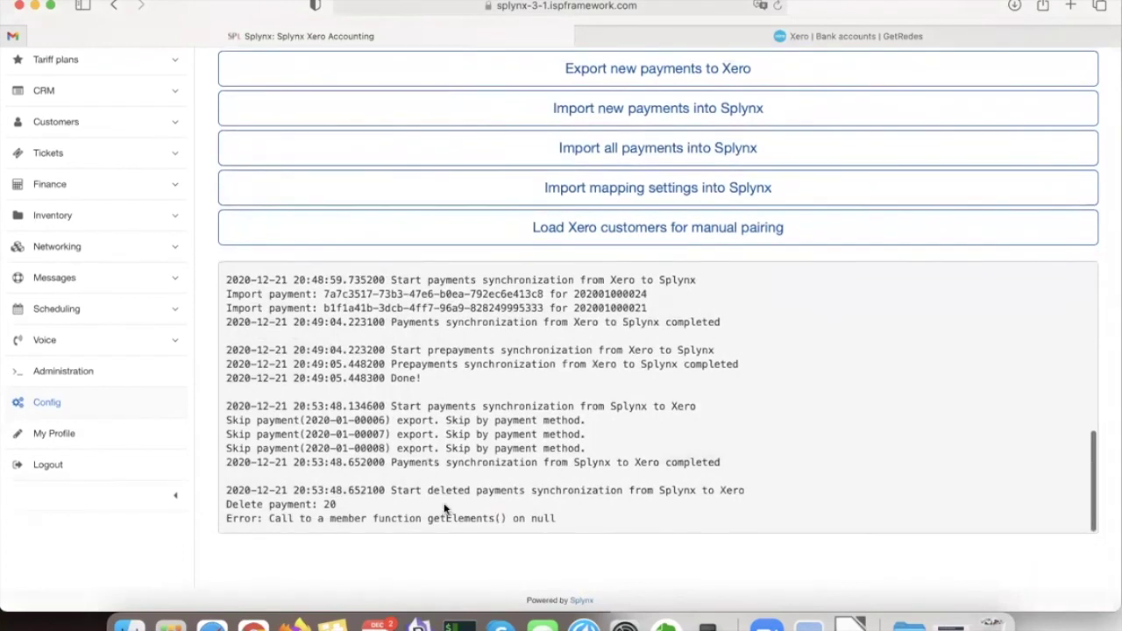
Step: Try the export of new payments to Xero again and examine the log lines about the payment method
scroll(445, 510, "down", 1)
left_click(662, 67)
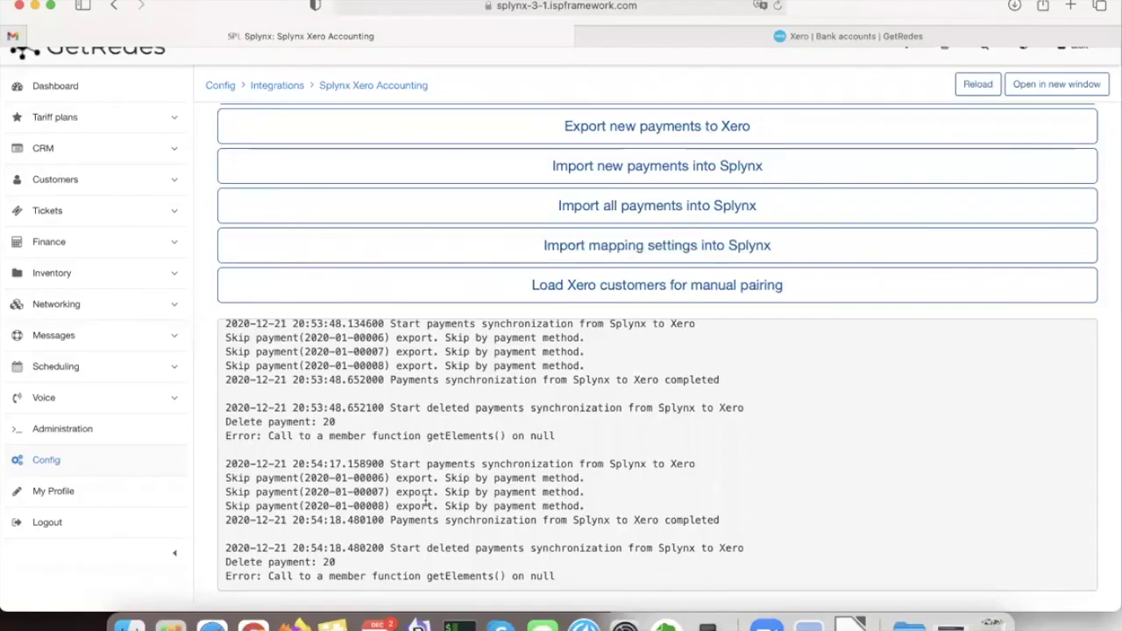
triple_click(446, 480)
double_click(496, 477)
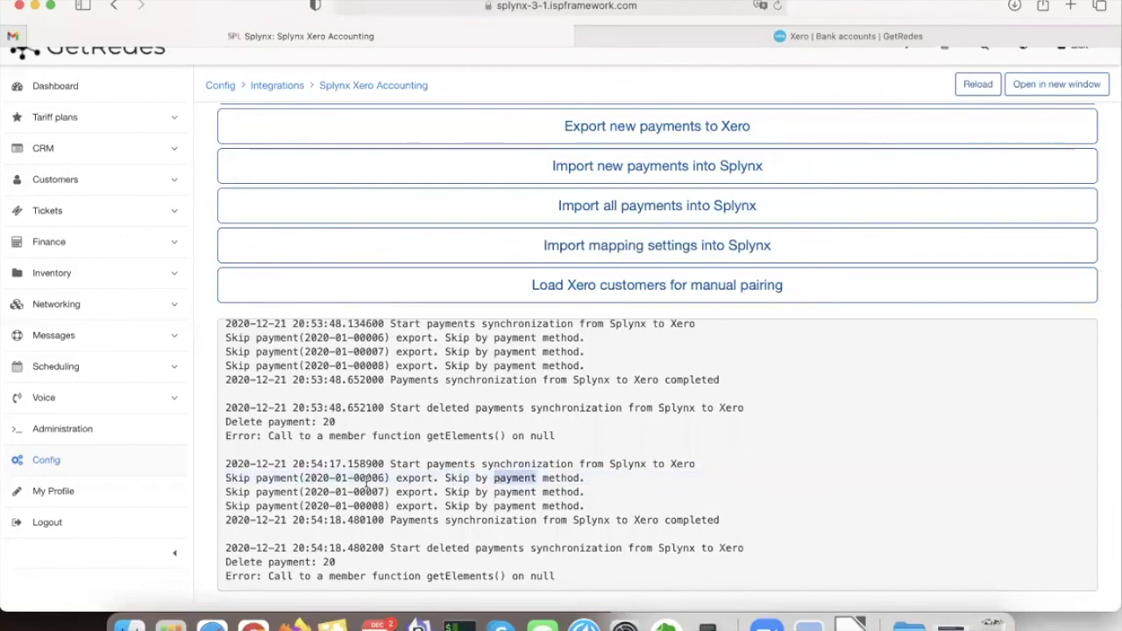
Step: Clear the configuration search and open the Splynx Xero Accounting add-on's settings from the modules list
left_click(71, 464)
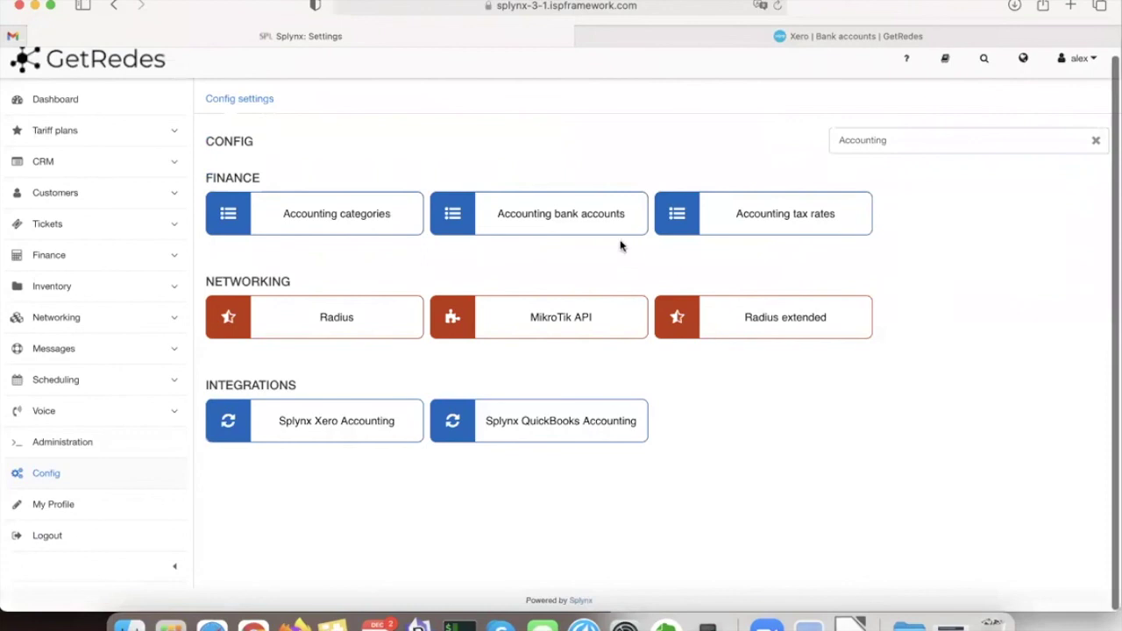
left_click(1096, 141)
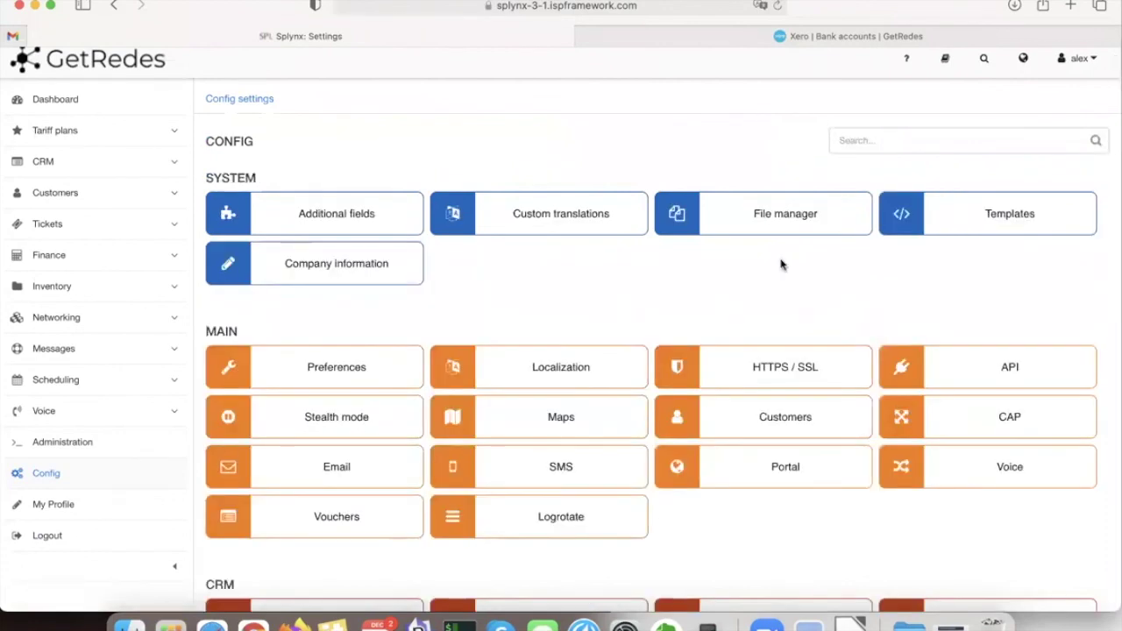
scroll(783, 265, "down", 15)
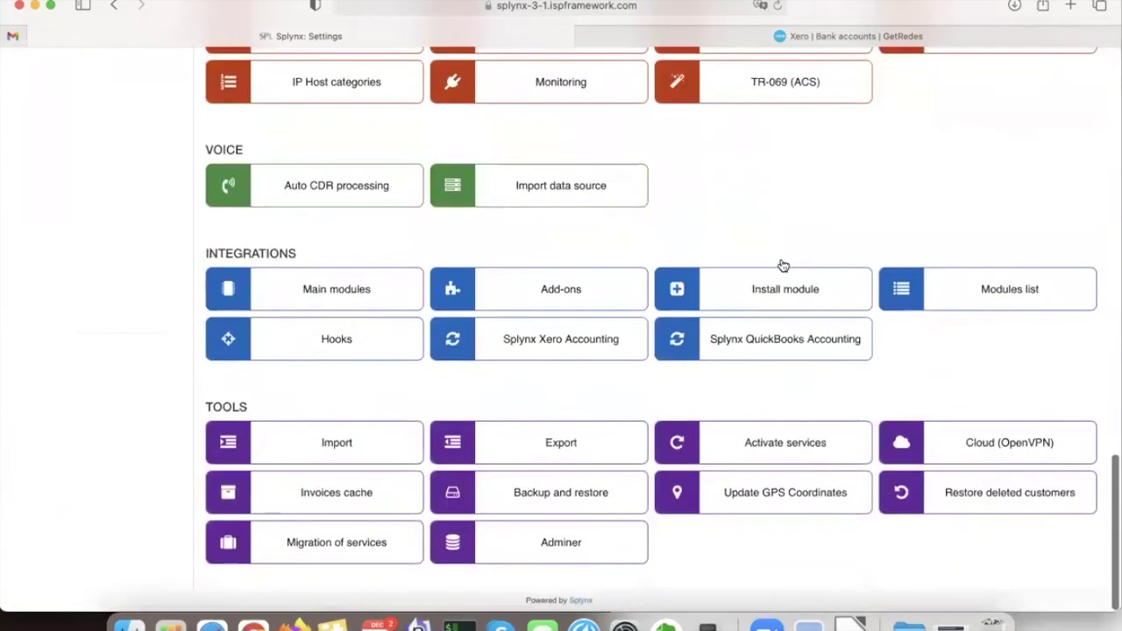
left_click(1002, 302)
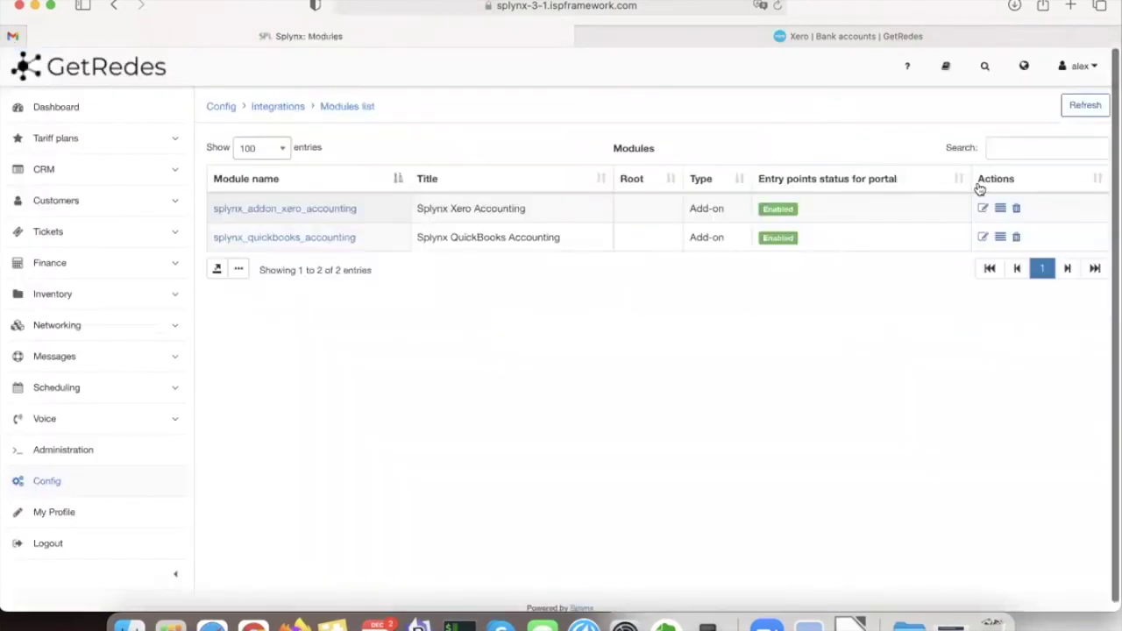
left_click(983, 208)
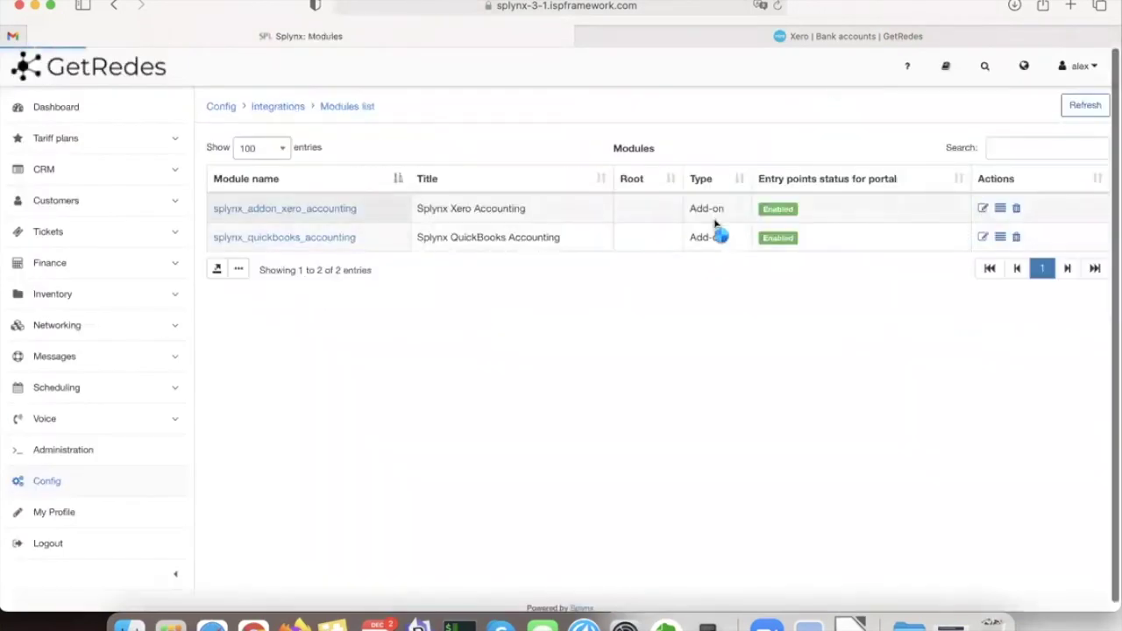
scroll(714, 225, "down", 10)
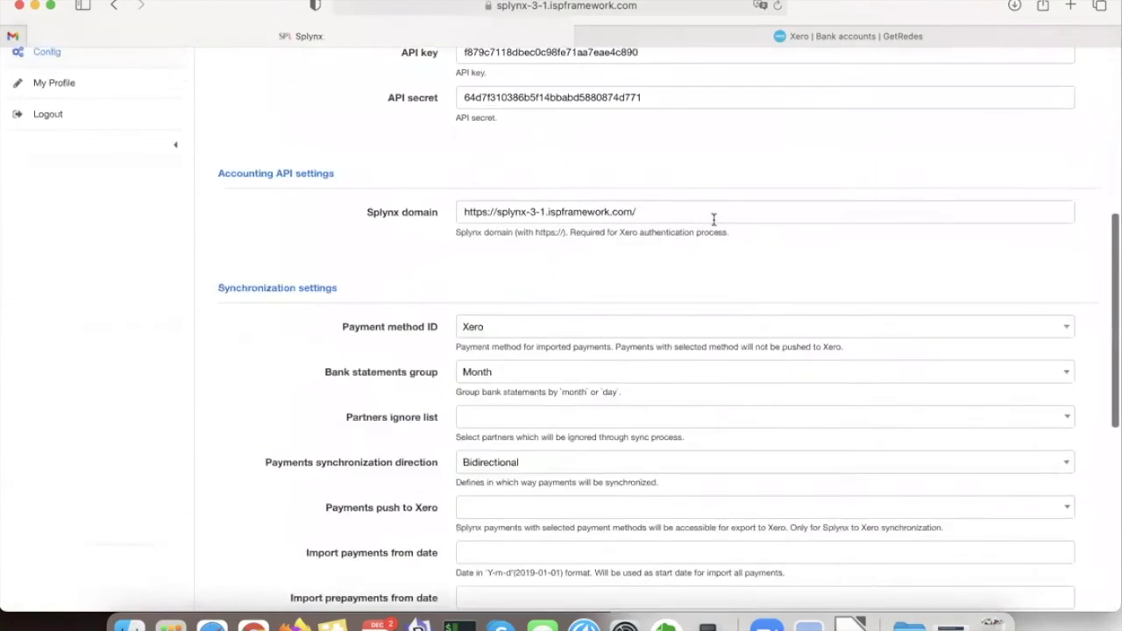
Step: Select Cash, Bank transfer, Credit card, PayPal, Other, Refill card and QuickBooks for Payments push to Xero, and save the add-on settings
left_click_drag(327, 242, 440, 248)
double_click(391, 253)
left_click(447, 254)
left_click(508, 243)
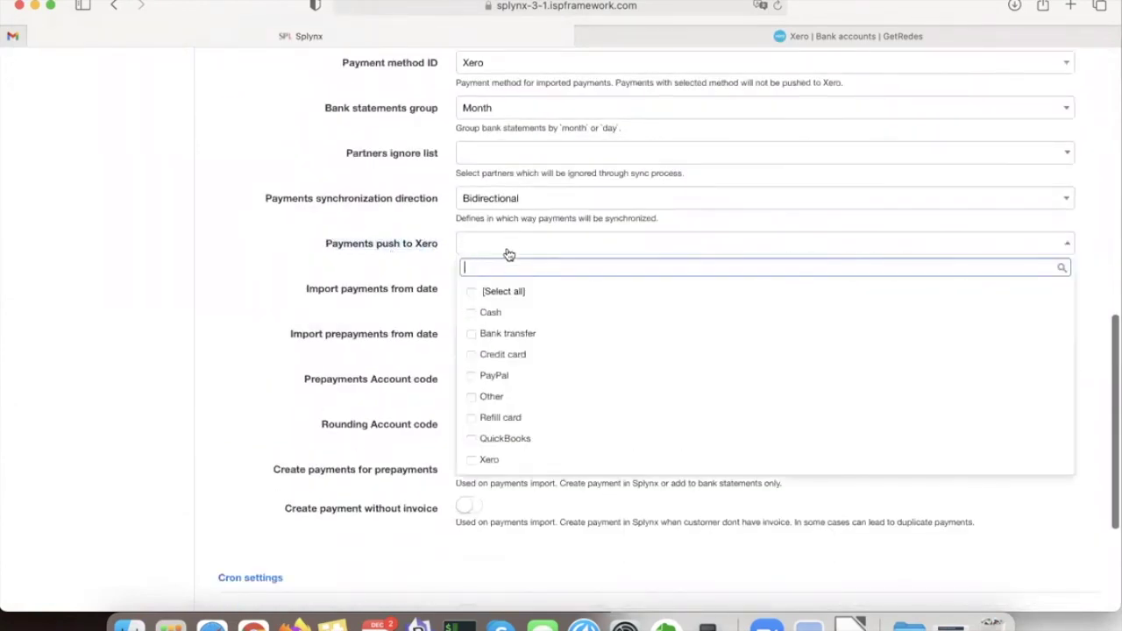
left_click(496, 312)
left_click(496, 334)
left_click(493, 353)
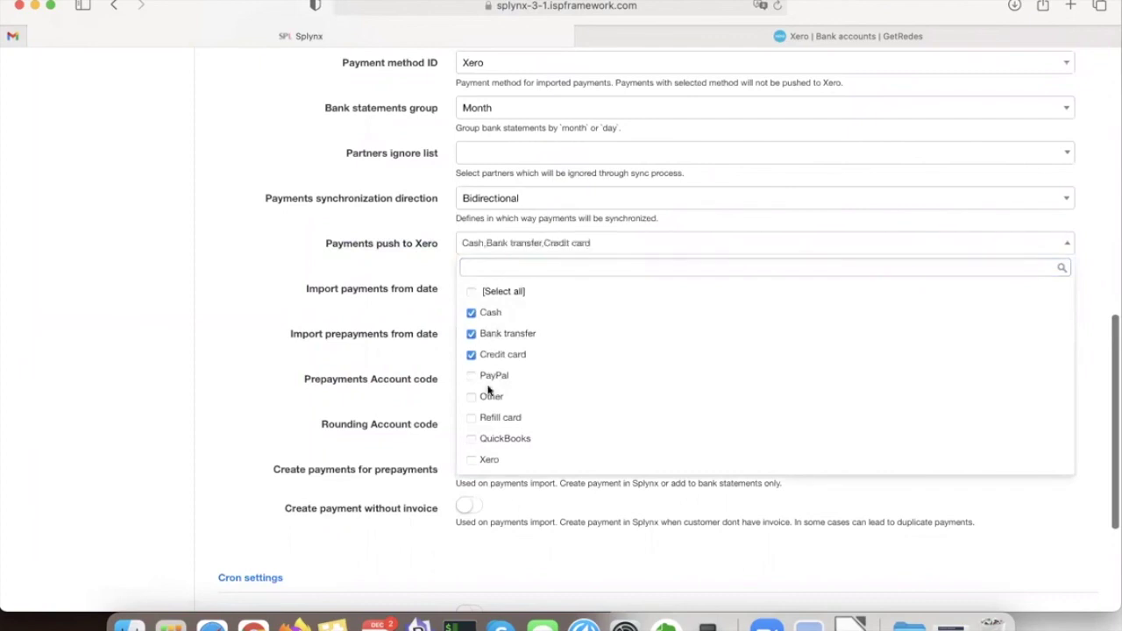
left_click(487, 377)
left_click(487, 396)
left_click(484, 417)
left_click(484, 438)
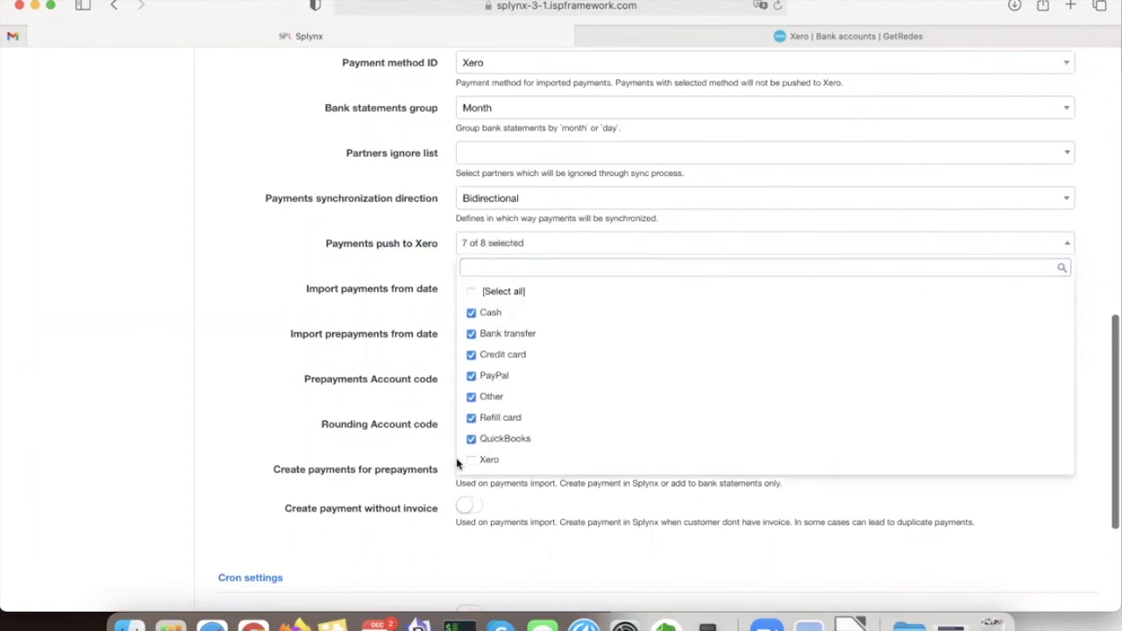
left_click(362, 402)
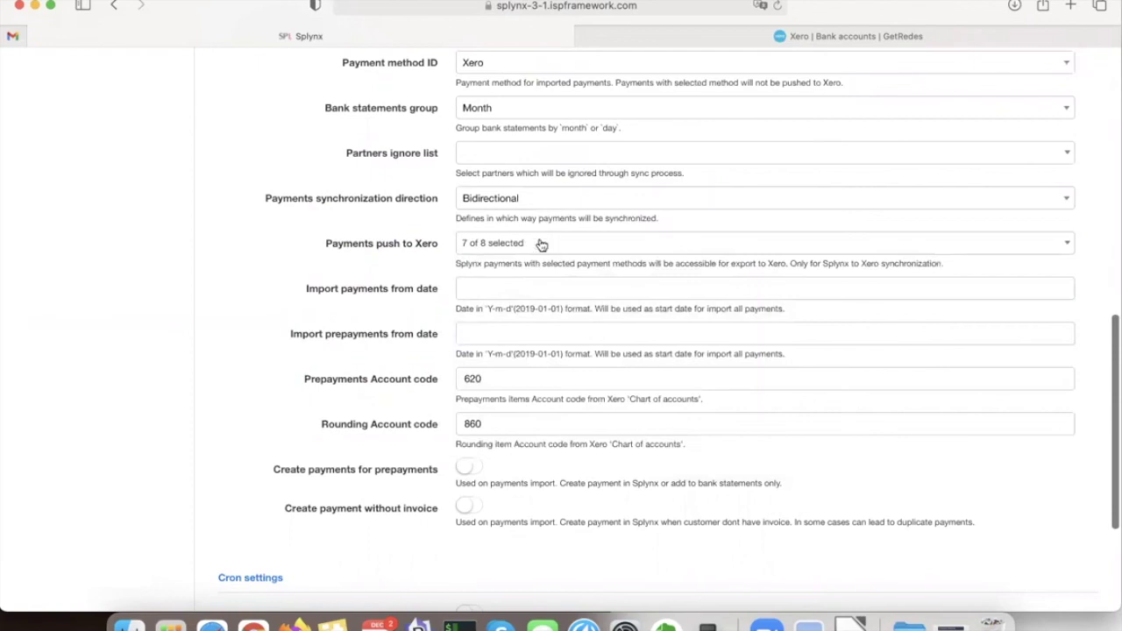
scroll(555, 364, "down", 5)
left_click(1079, 550)
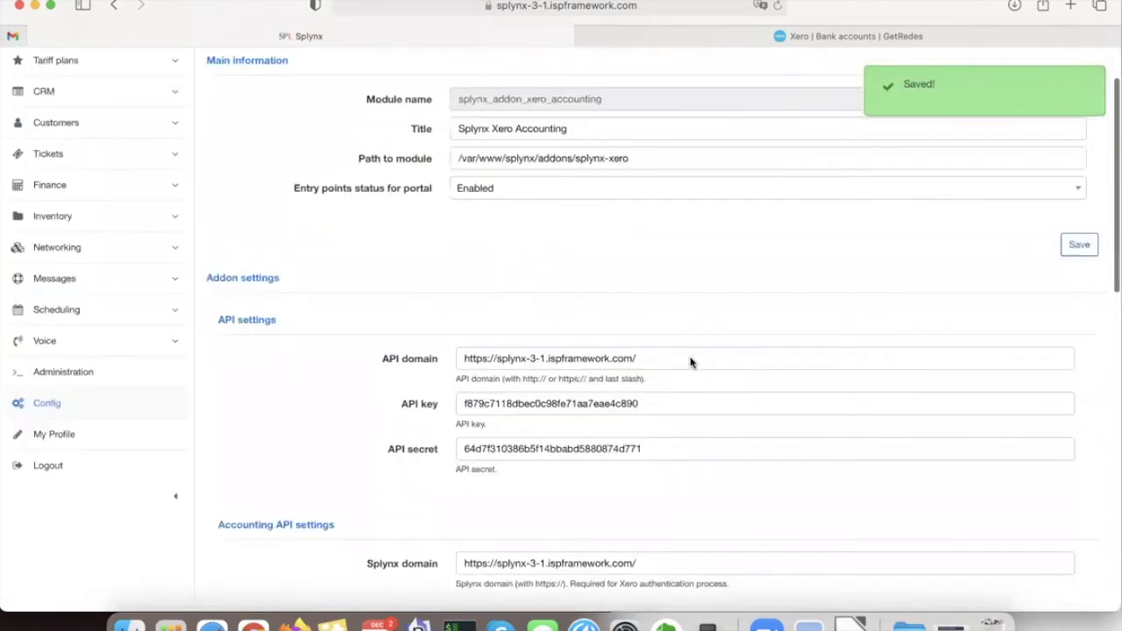
Step: Return to the configuration, open Splynx Xero Accounting and export the new payments to Xero
left_click(51, 489)
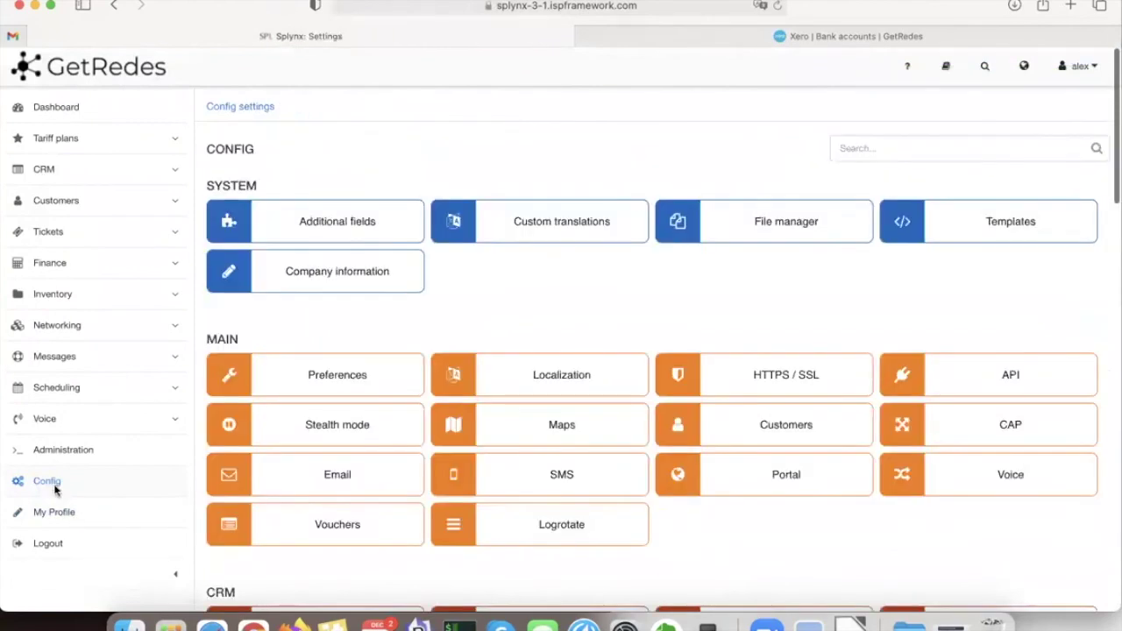
scroll(763, 300, "down", 15)
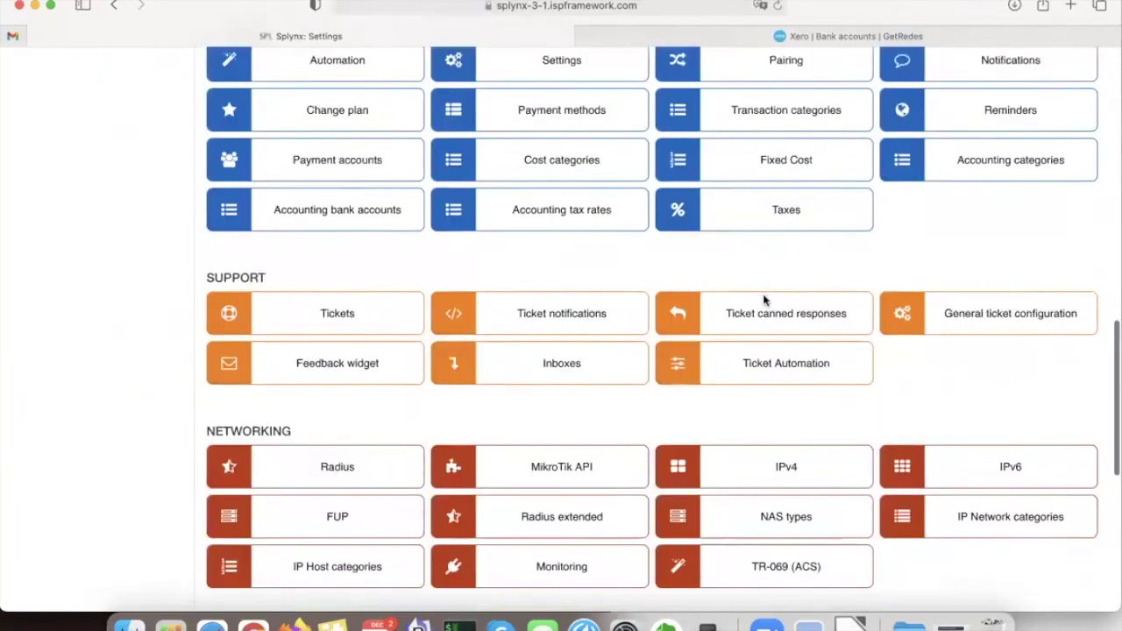
left_click(544, 341)
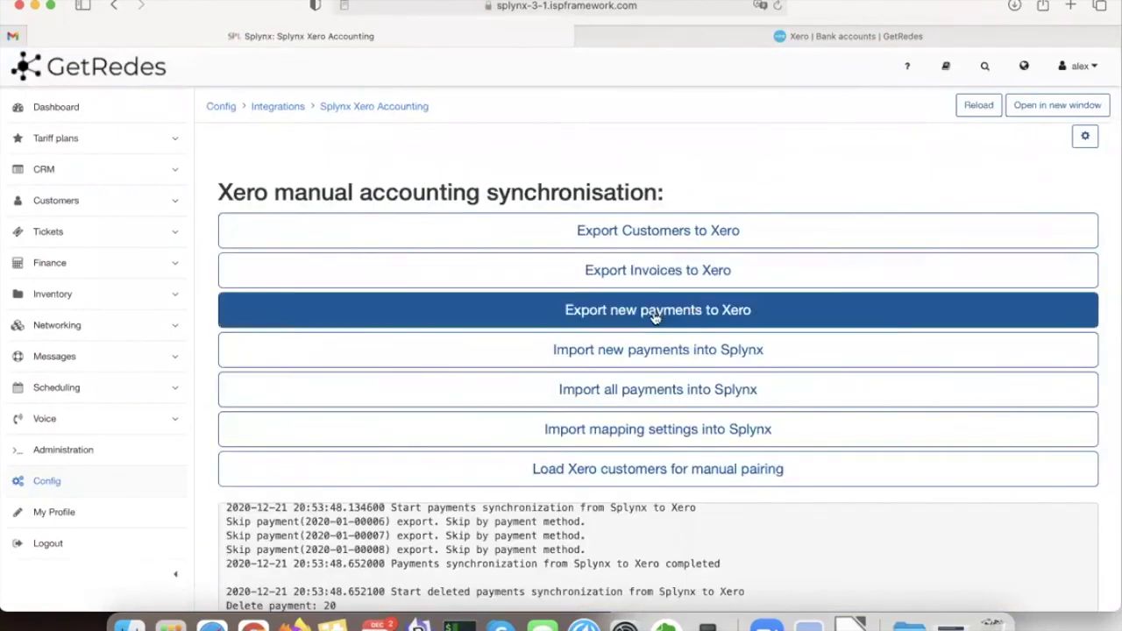
left_click(657, 314)
left_click(703, 322)
Step: Examine the newest synchronisation log lines to see which payments were exported
scroll(696, 161, "down", 5)
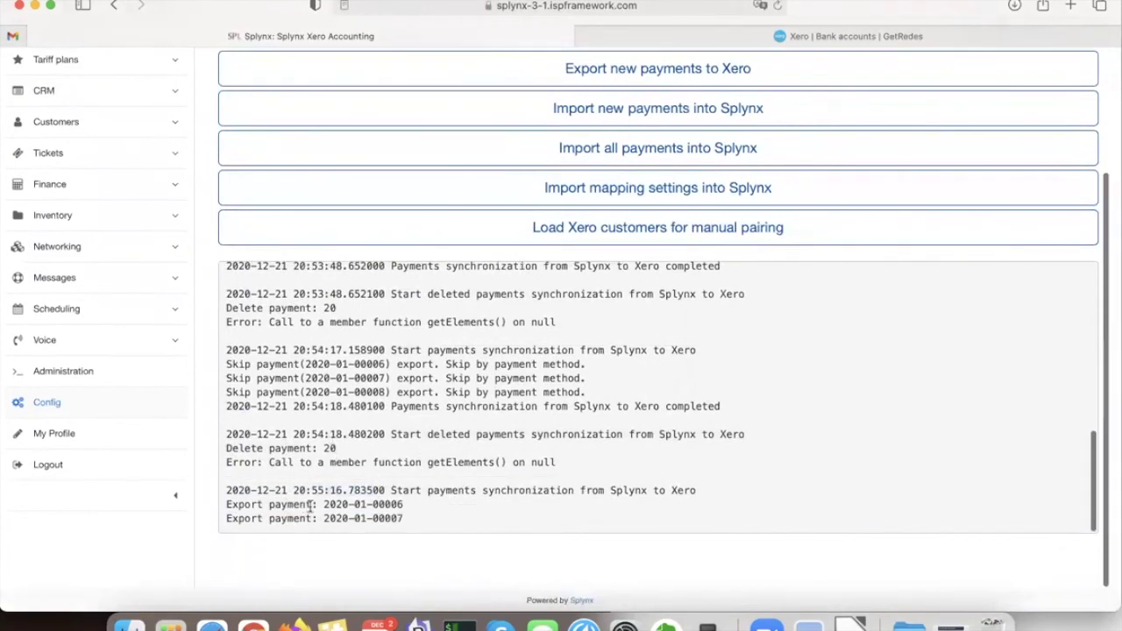
left_click_drag(229, 504, 411, 520)
left_click(411, 520)
left_click(384, 490)
left_click_drag(409, 462, 461, 448)
left_click(245, 420)
left_click(461, 449)
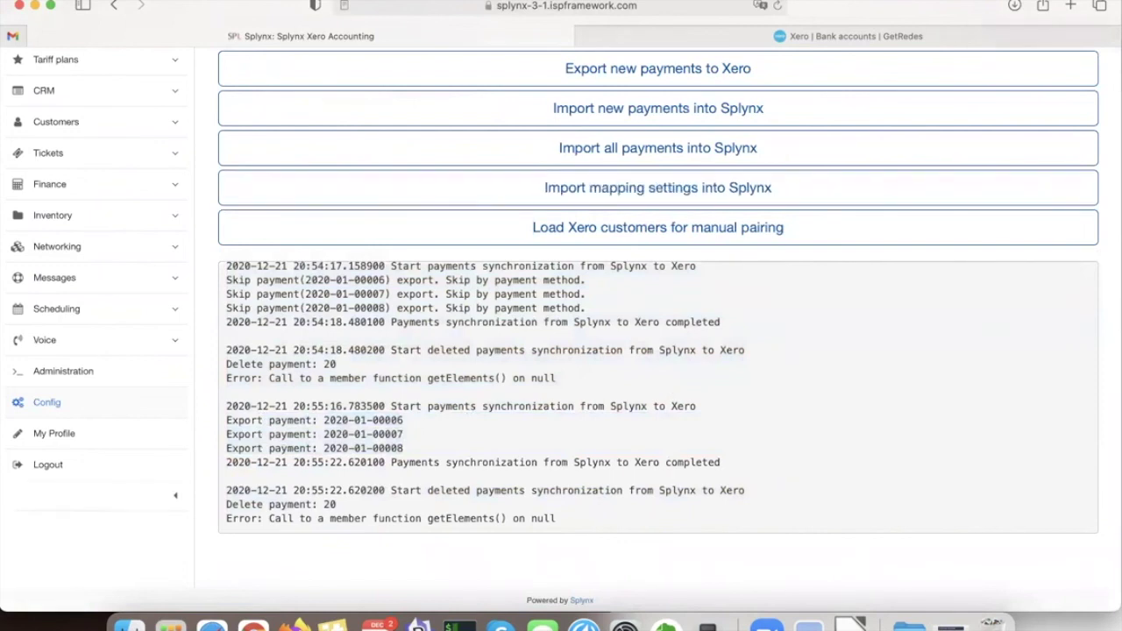
Step: Switch to Xero, check the Splynx PAYMENTS balance on the bank accounts page and open that account's transactions
left_click(770, 33)
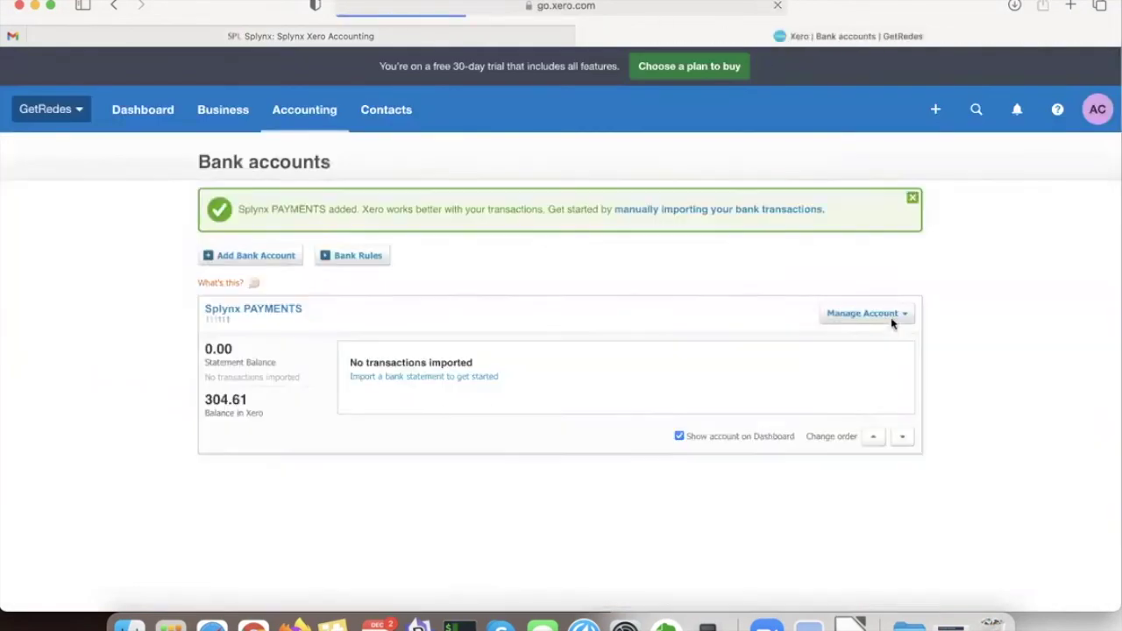
scroll(527, 245, "down", 1)
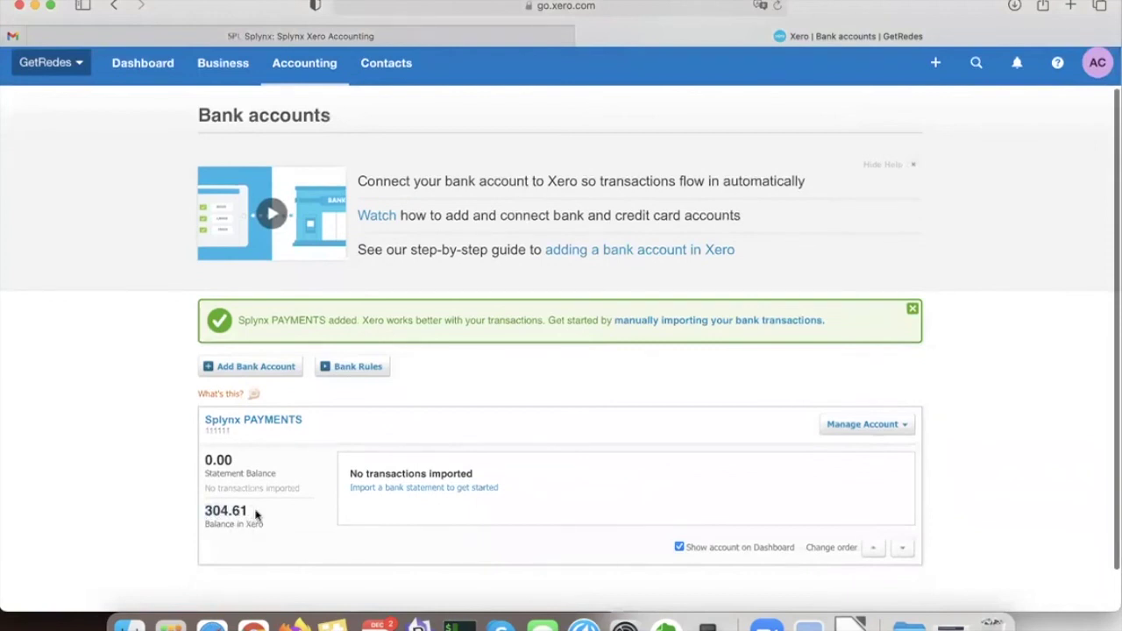
scroll(296, 530, "up", 1)
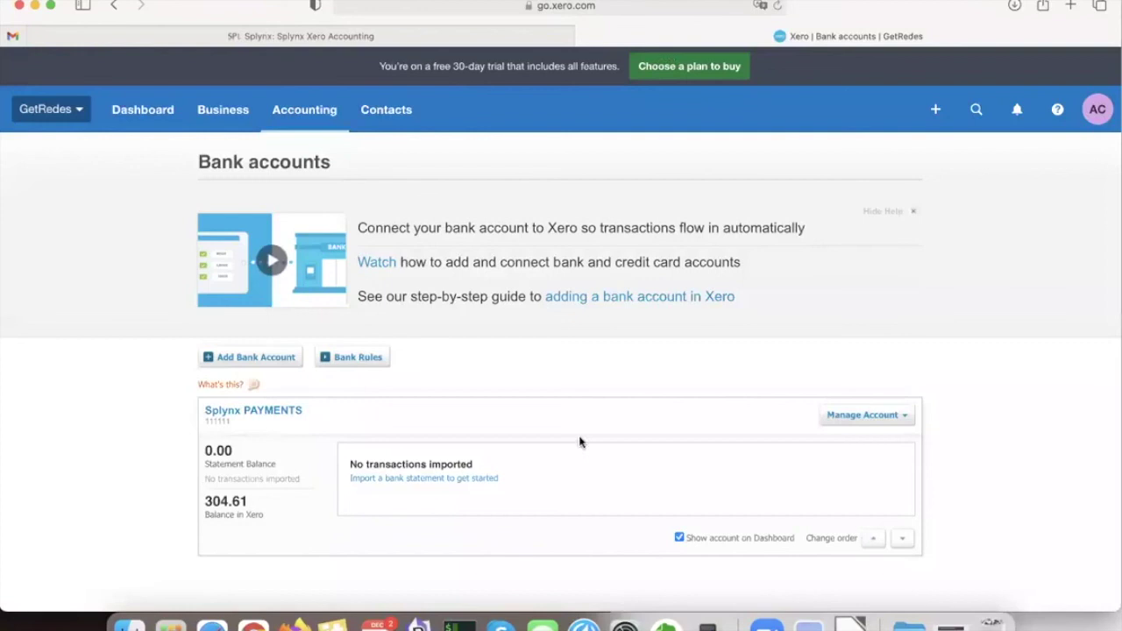
left_click(270, 410)
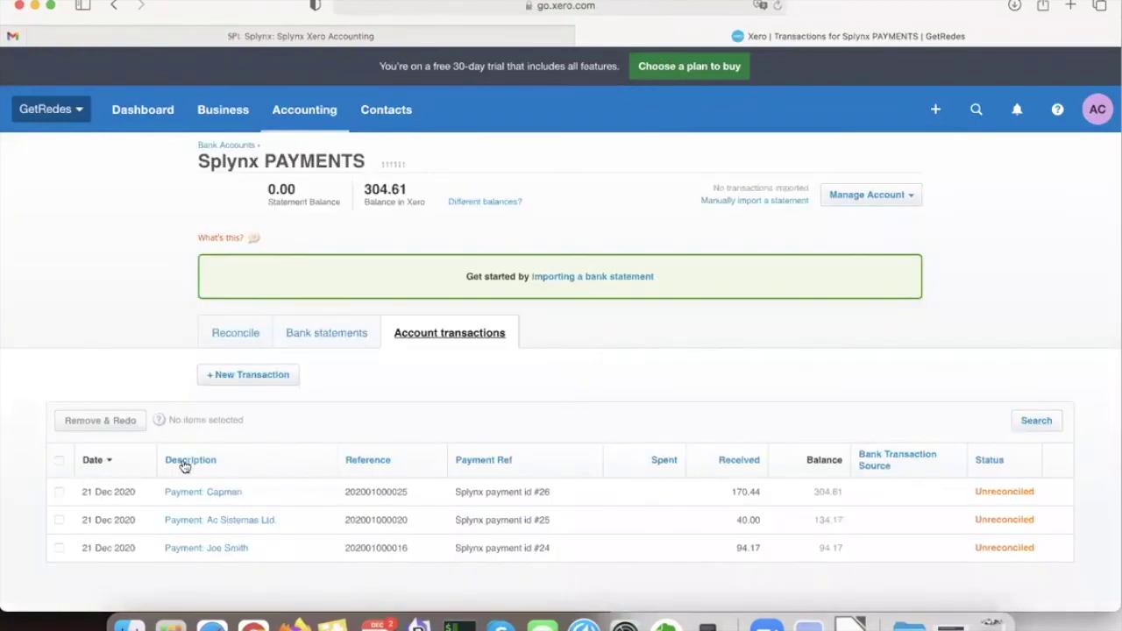
Step: Open the transaction for Splynx payment id #26 and review its details and available options, including Mark as Reconciled
left_click(380, 491)
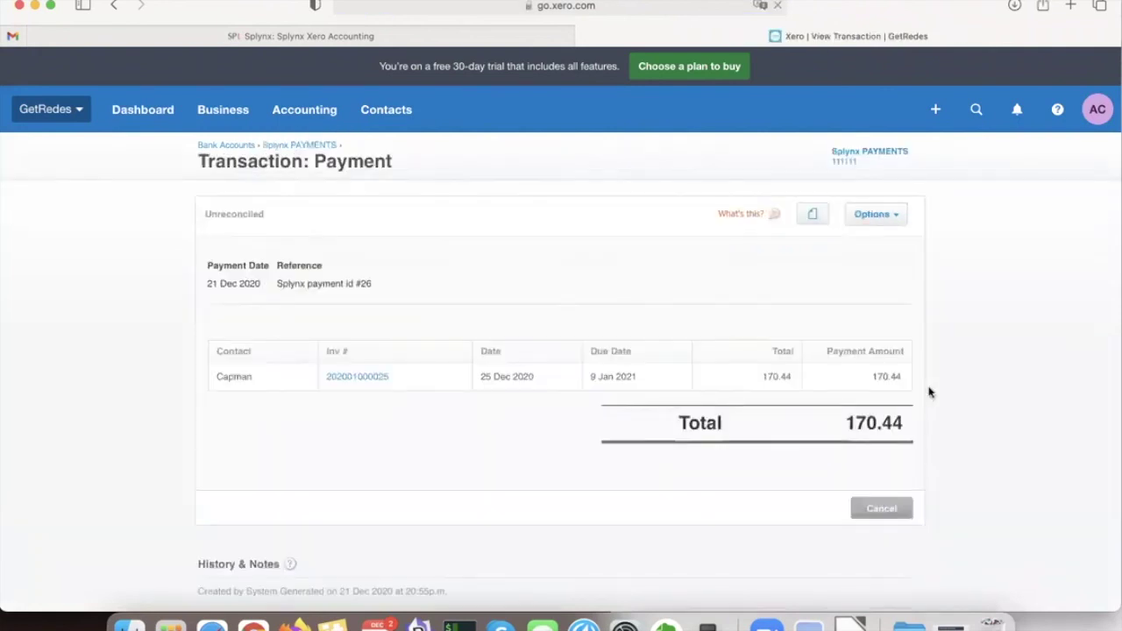
scroll(929, 391, "down", 3)
scroll(929, 391, "up", 3)
left_click(894, 224)
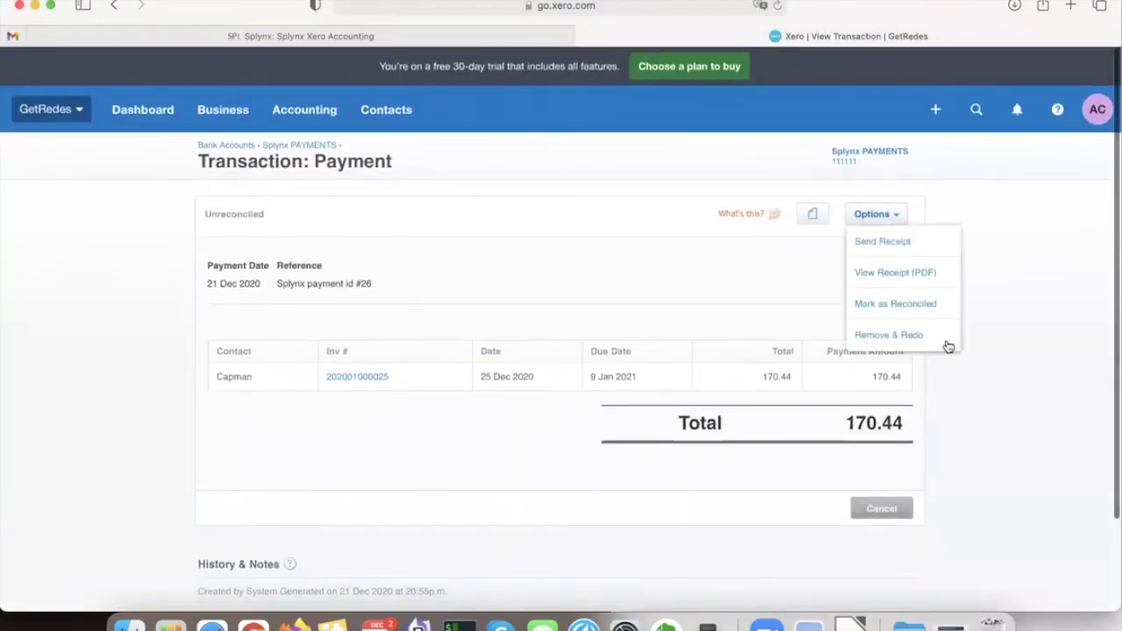
scroll(1021, 341, "down", 1)
scroll(1021, 341, "down", 2)
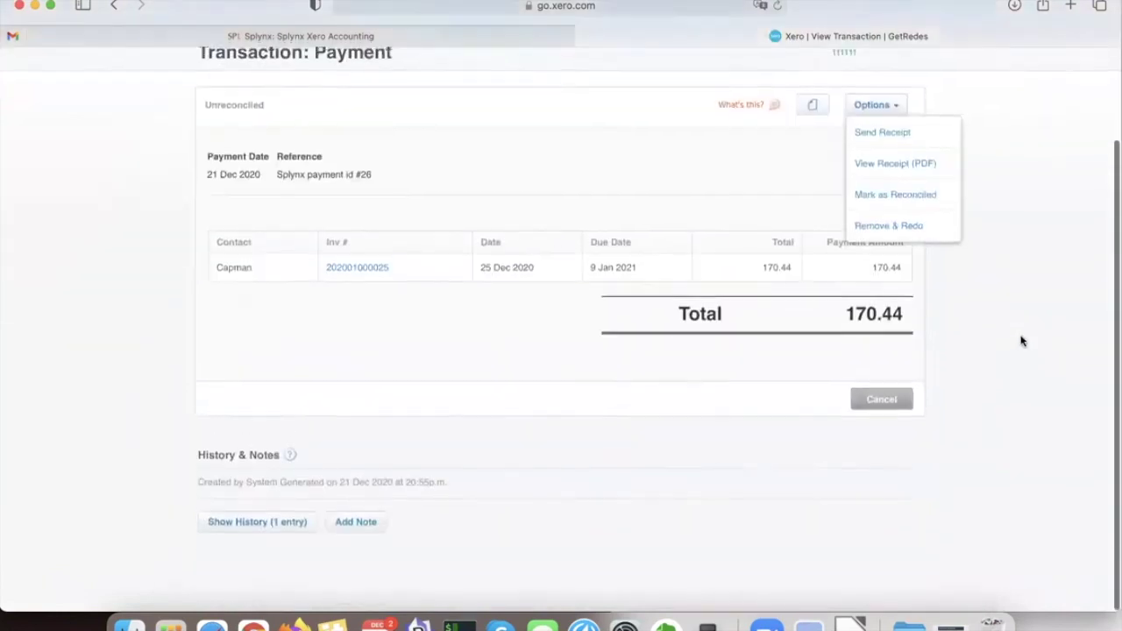
scroll(1021, 341, "up", 3)
left_click(902, 307)
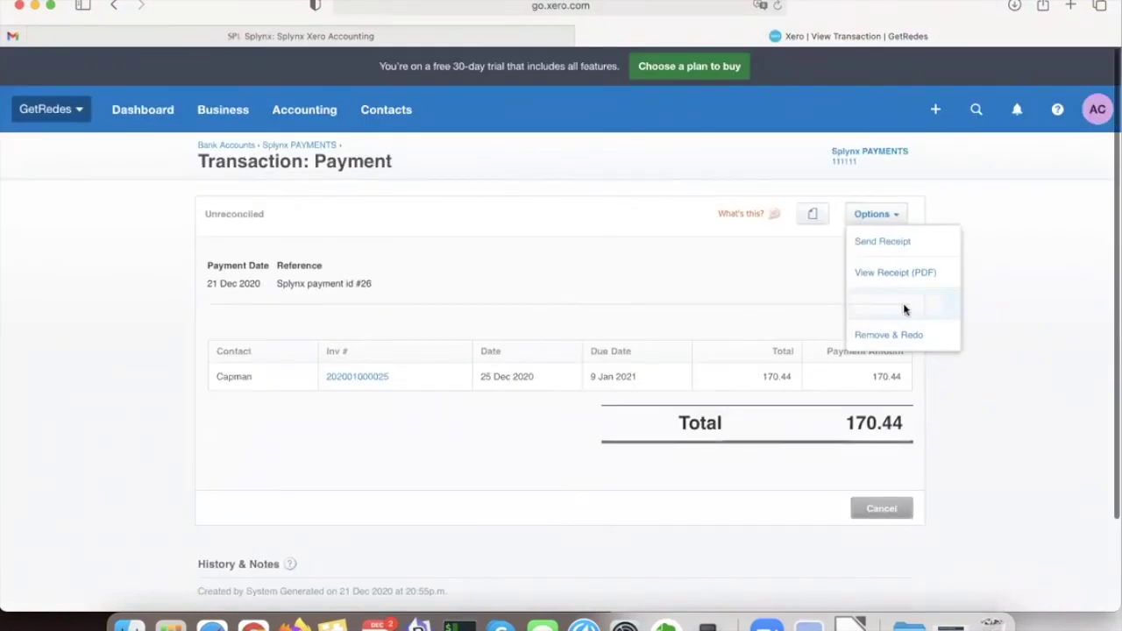
left_click(653, 394)
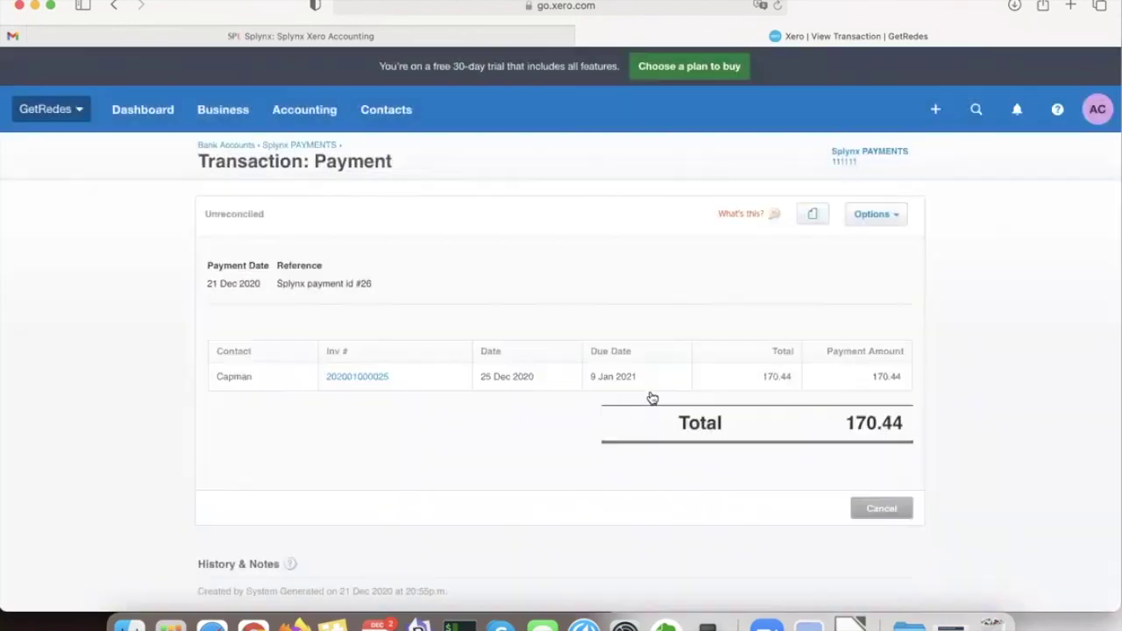
Step: Open the invoice linked to this payment and check its amount due and payment history
left_click(363, 379)
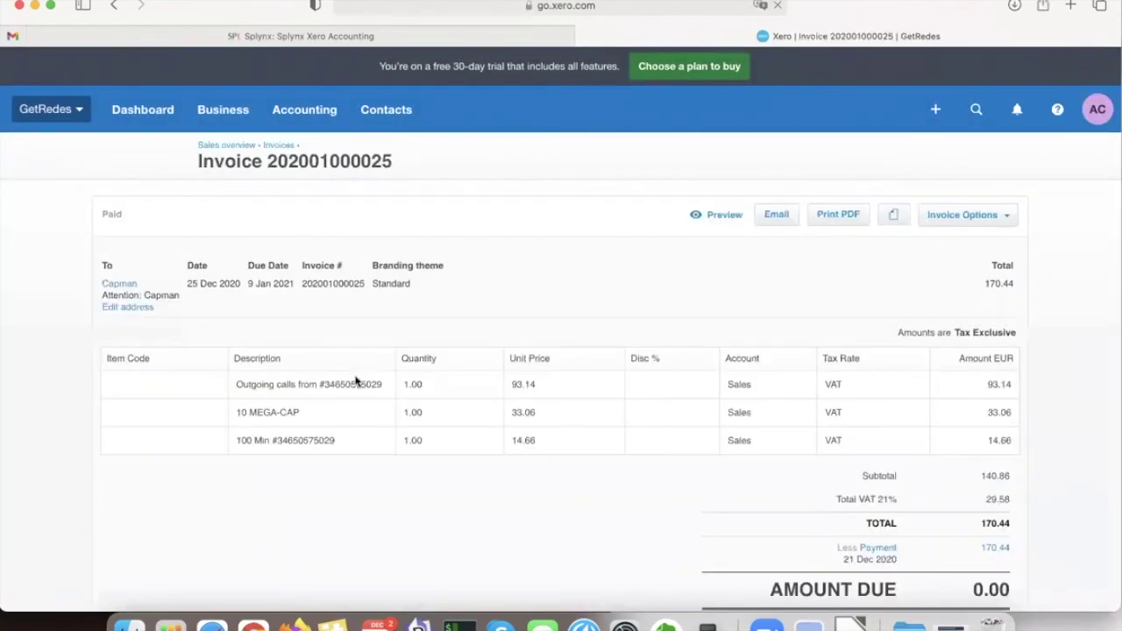
scroll(641, 218, "down", 3)
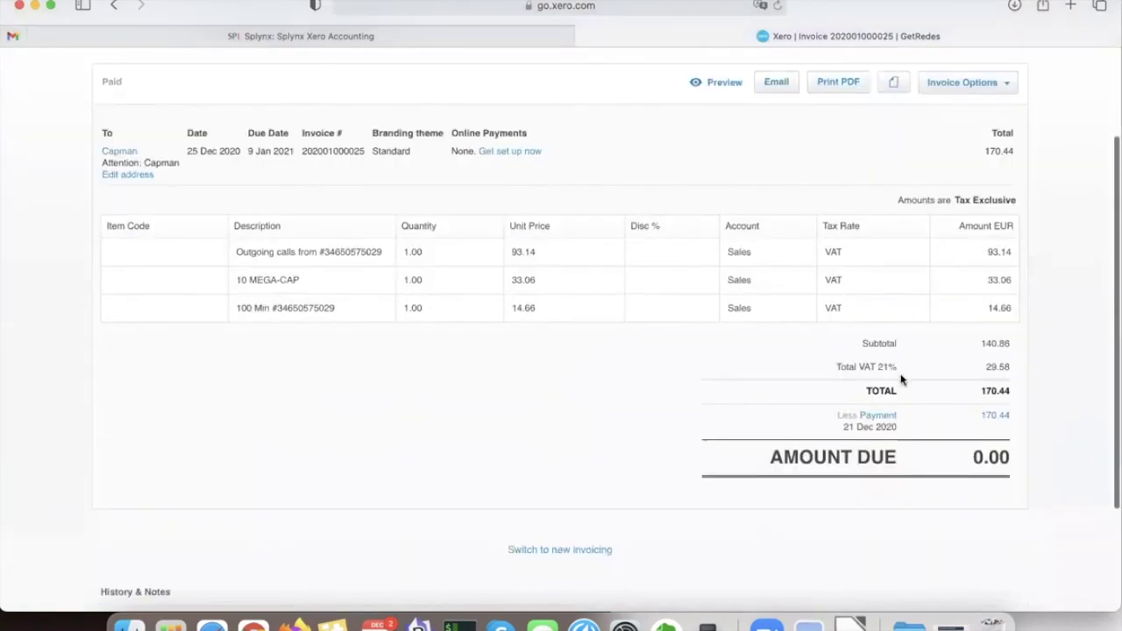
left_click_drag(764, 459, 1059, 460)
left_click(996, 457)
scroll(1004, 421, "down", 3)
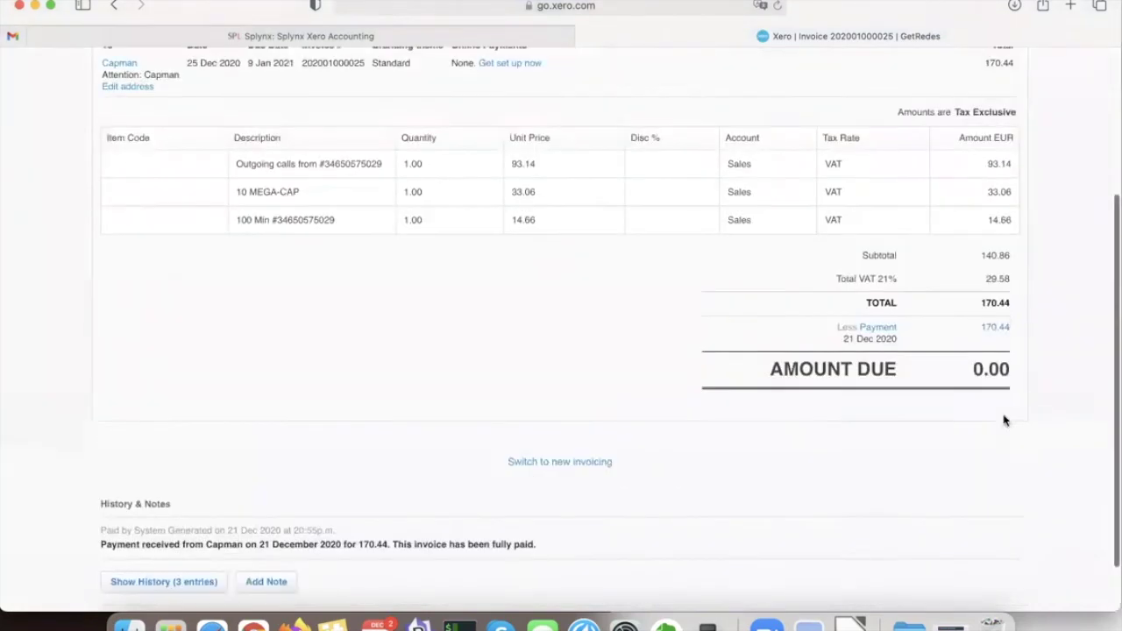
scroll(1004, 420, "up", 5)
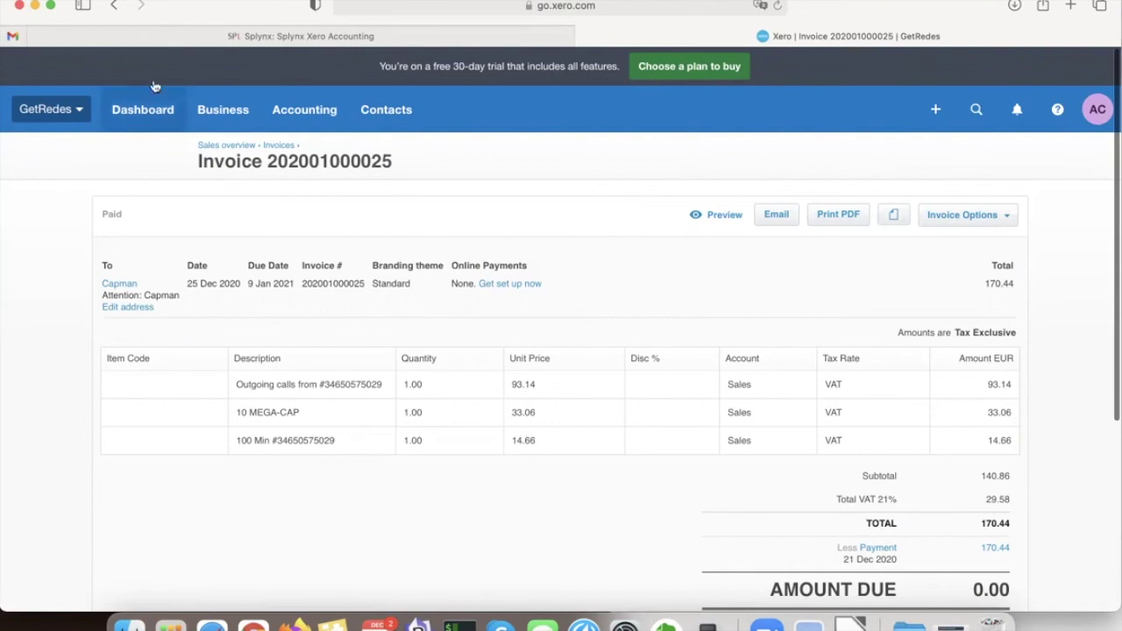
Step: Switch back to Splynx, open the Finance payments list and refresh it
left_click(310, 39)
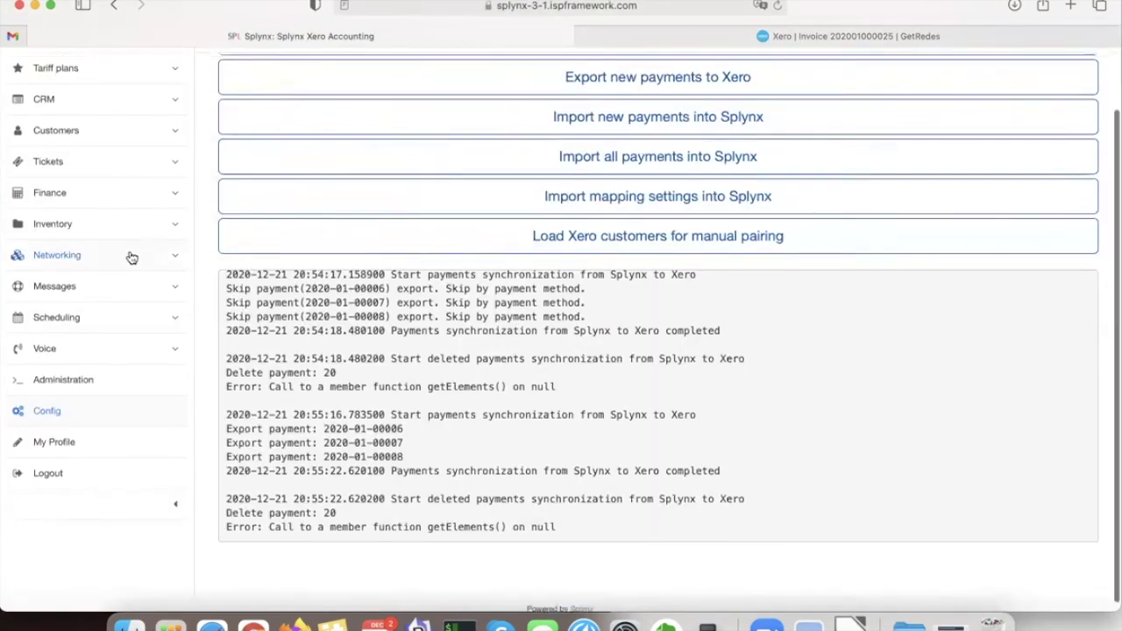
scroll(132, 257, "up", 1)
left_click(51, 242)
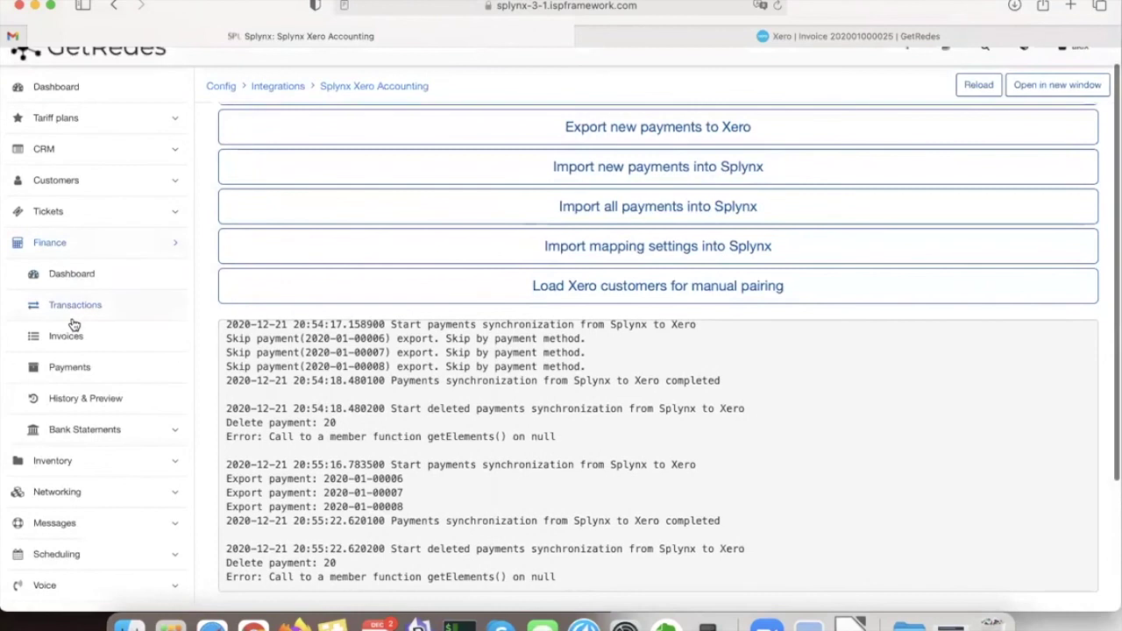
left_click(63, 369)
left_click(1037, 85)
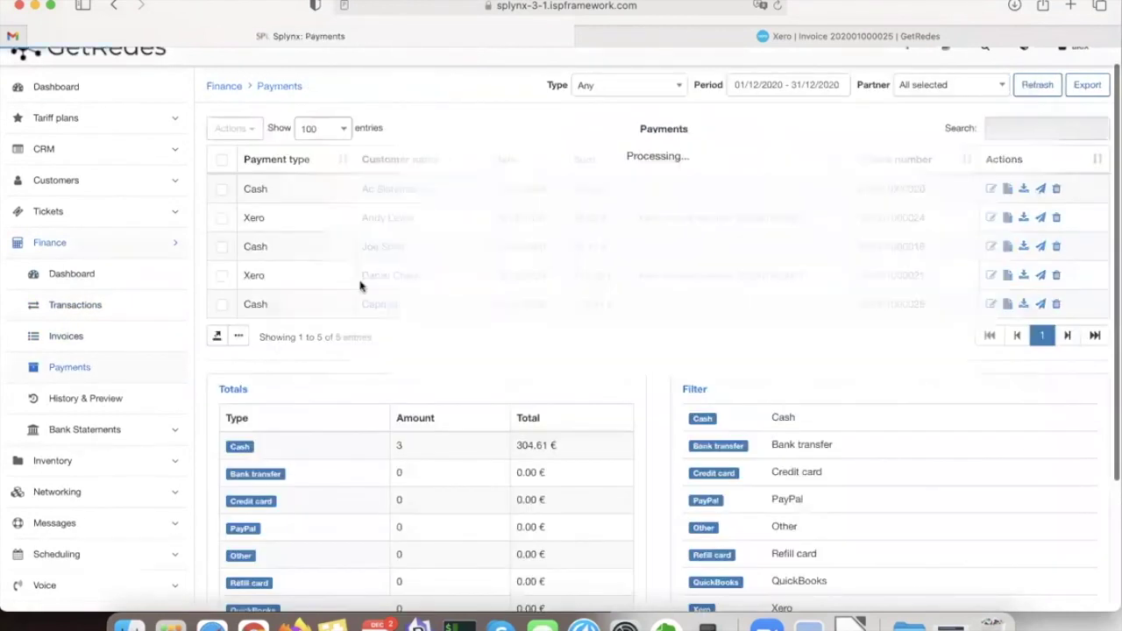